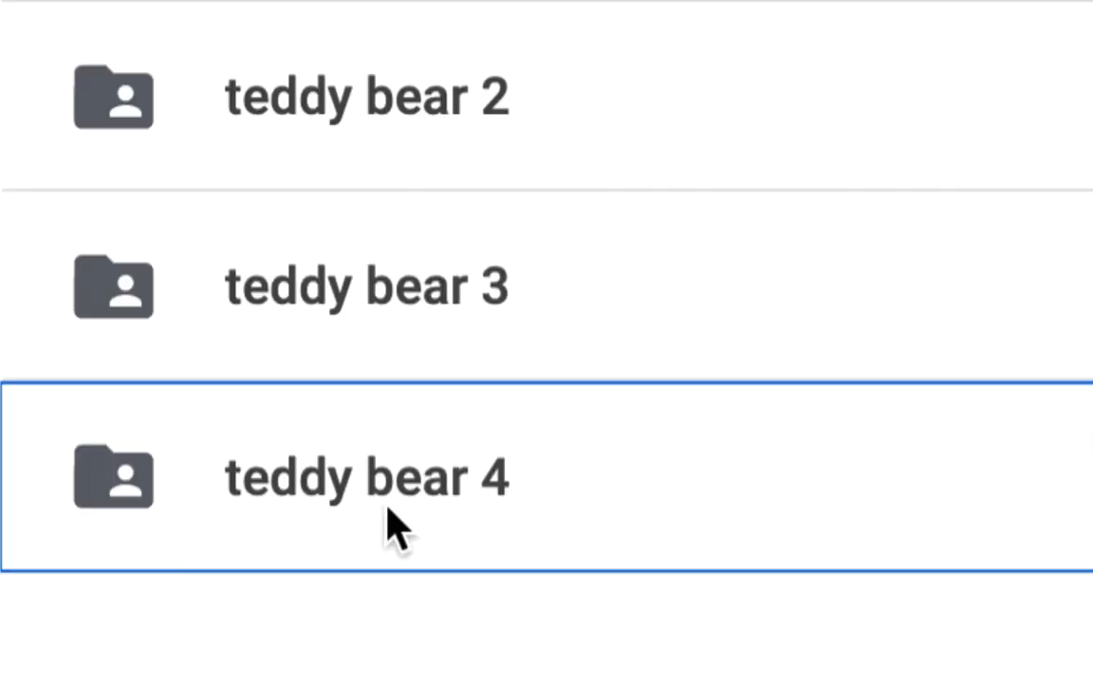
# - Select the teddy bear 4 folder in Google Drive and open its additional actions
pyautogui.click(387, 509)
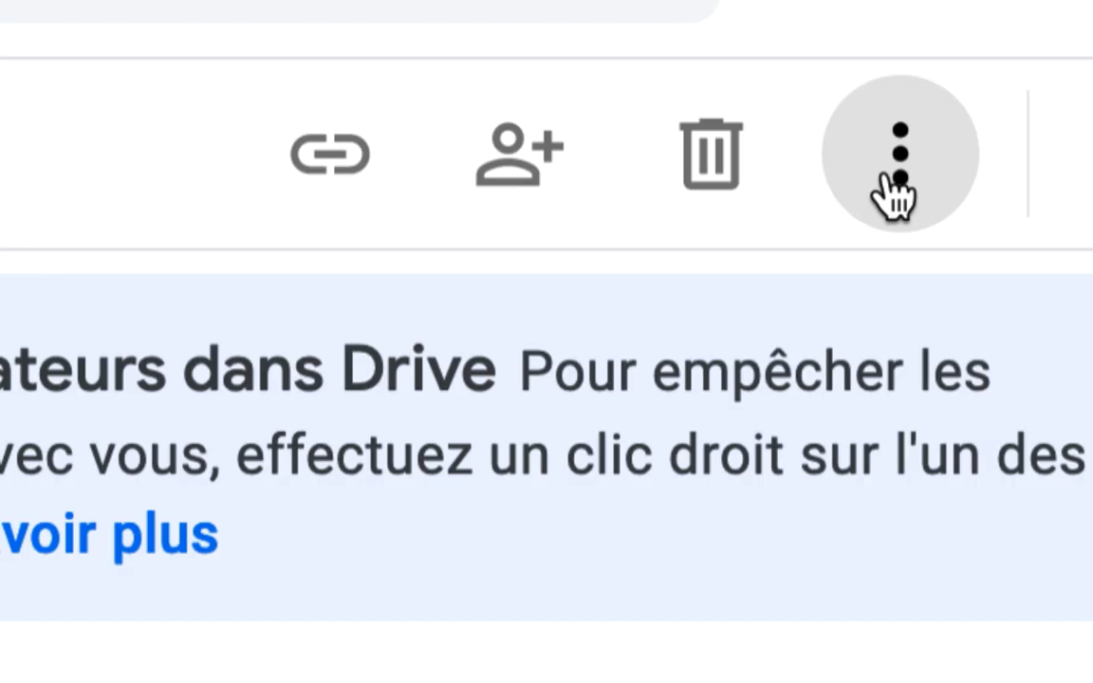
pyautogui.click(892, 195)
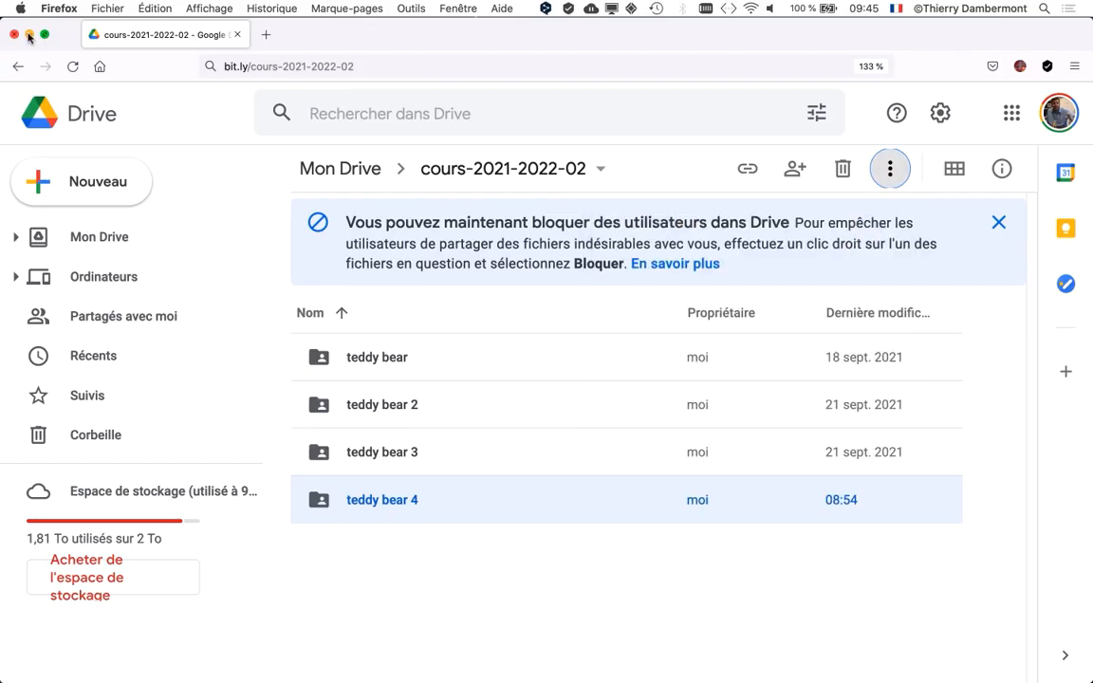
# - Minimize the browser and text document windows, and show the teddy bear 4 folder as a list in Finder
pyautogui.click(29, 34)
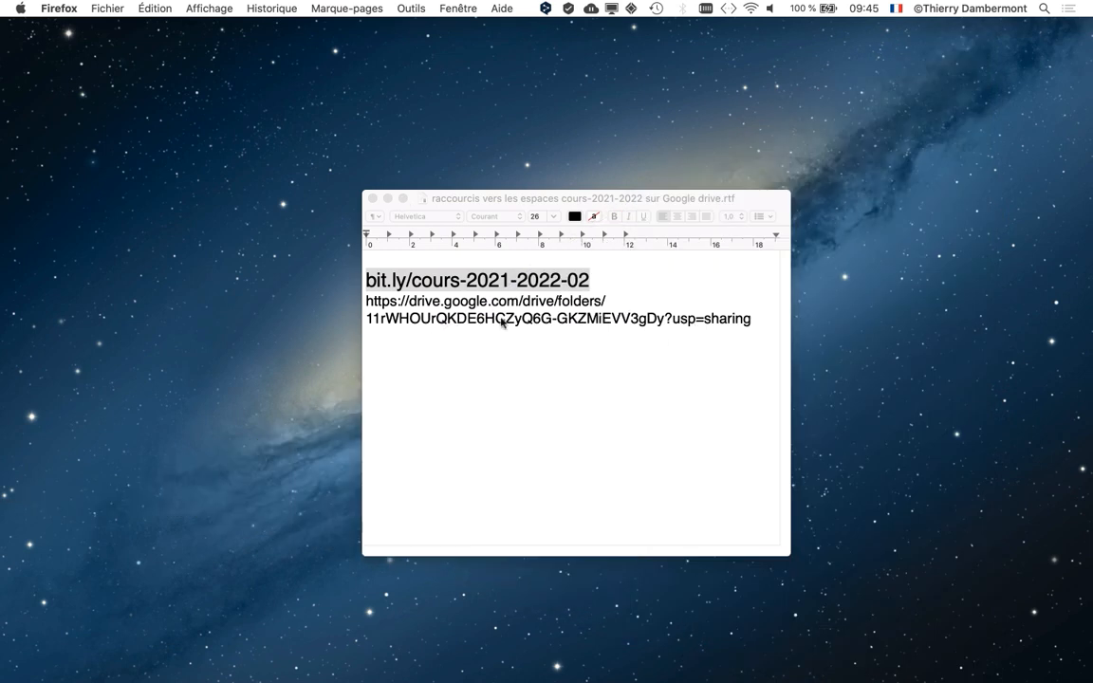
pyautogui.click(387, 198)
pyautogui.press('super+Tab')
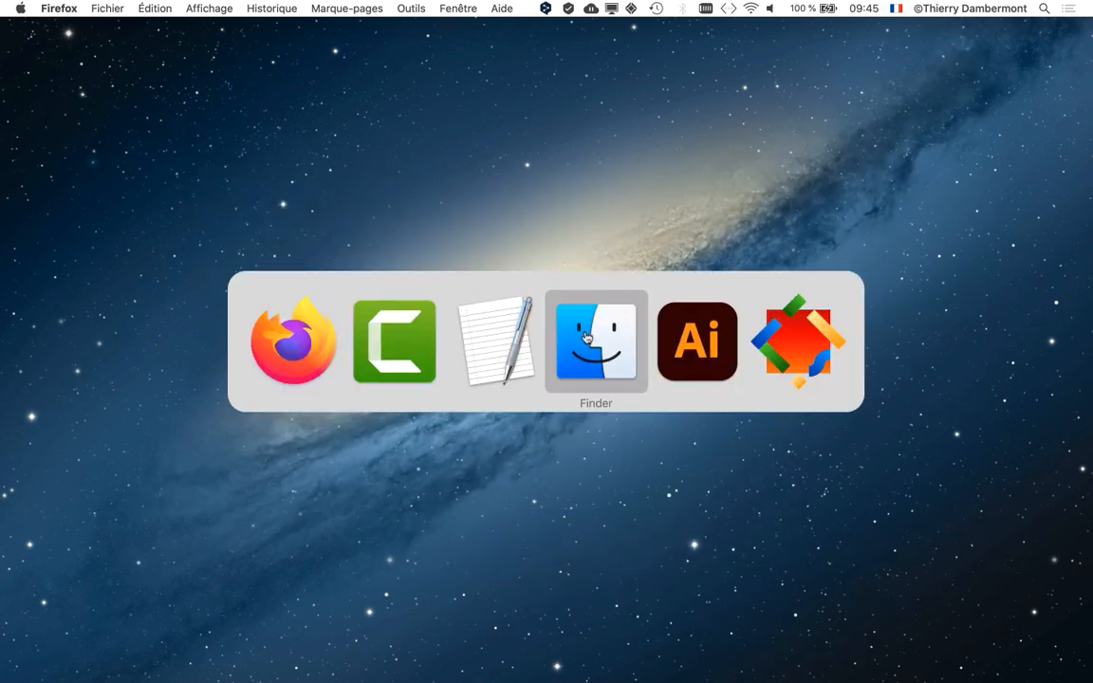
pyautogui.click(588, 338)
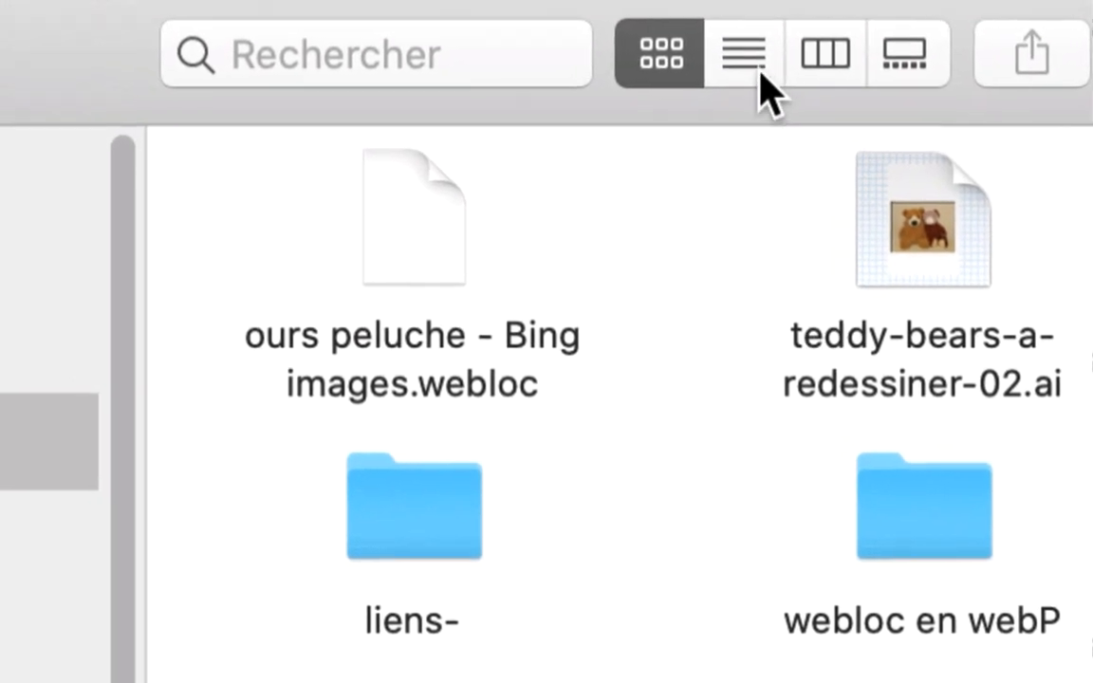
pyautogui.click(744, 57)
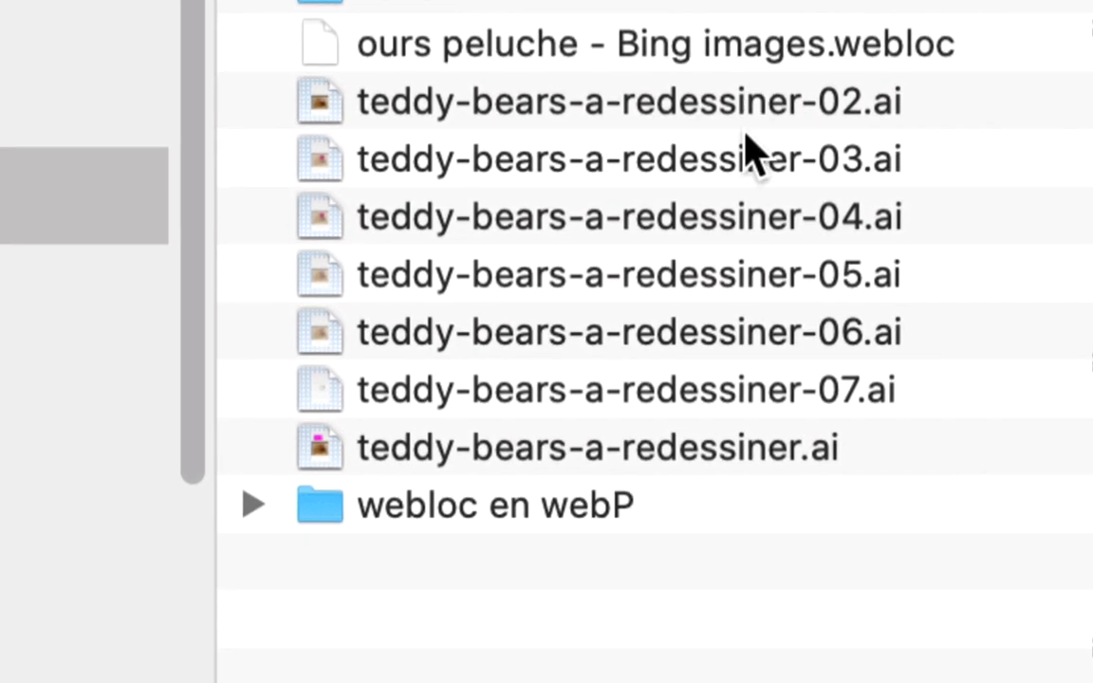
# - Examine the teddy bear 4 folder, including teddy-bears-a-redessiner-07.ai and the image inside the liens- subfolder
pyautogui.click(788, 390)
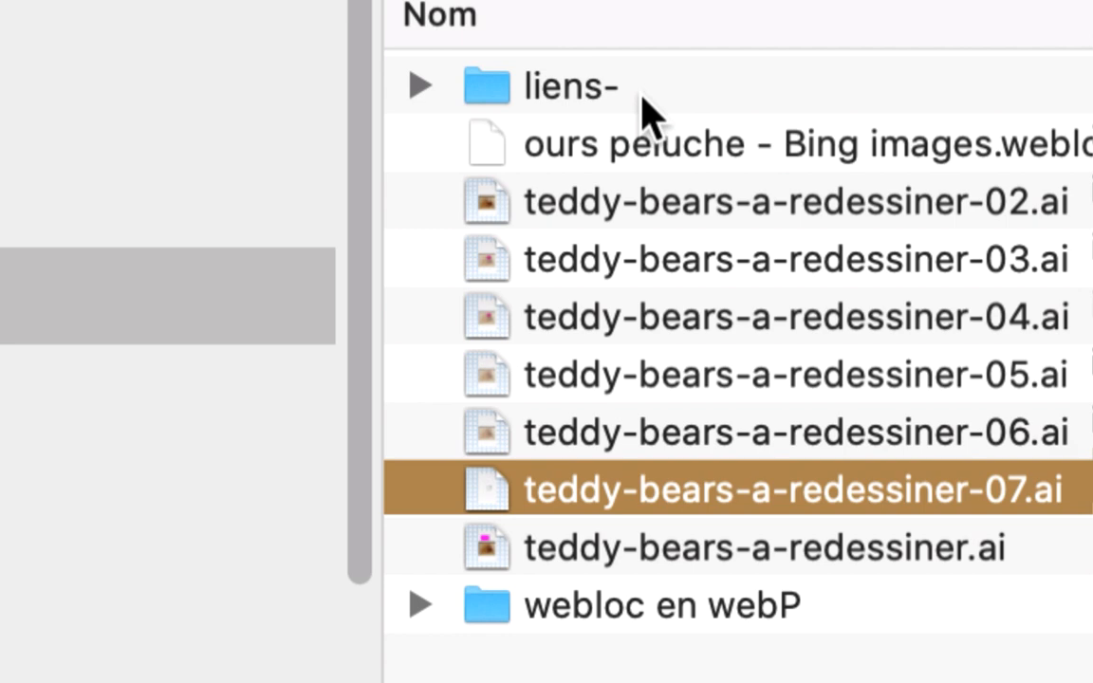
pyautogui.click(641, 99)
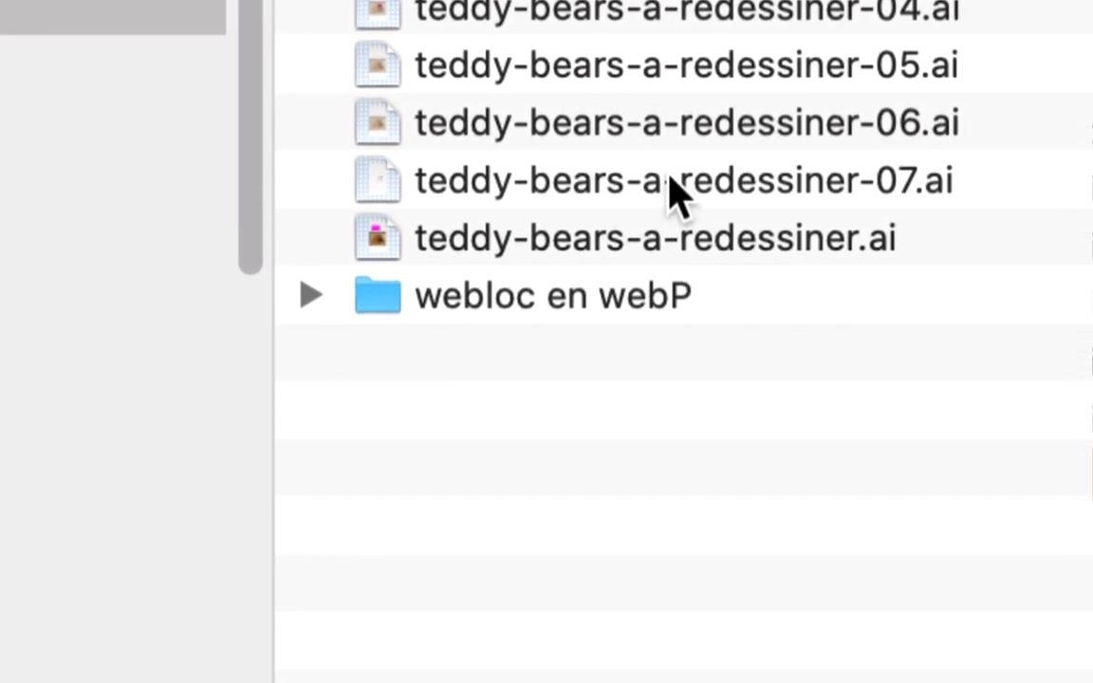
pyautogui.click(771, 467)
pyautogui.click(627, 29)
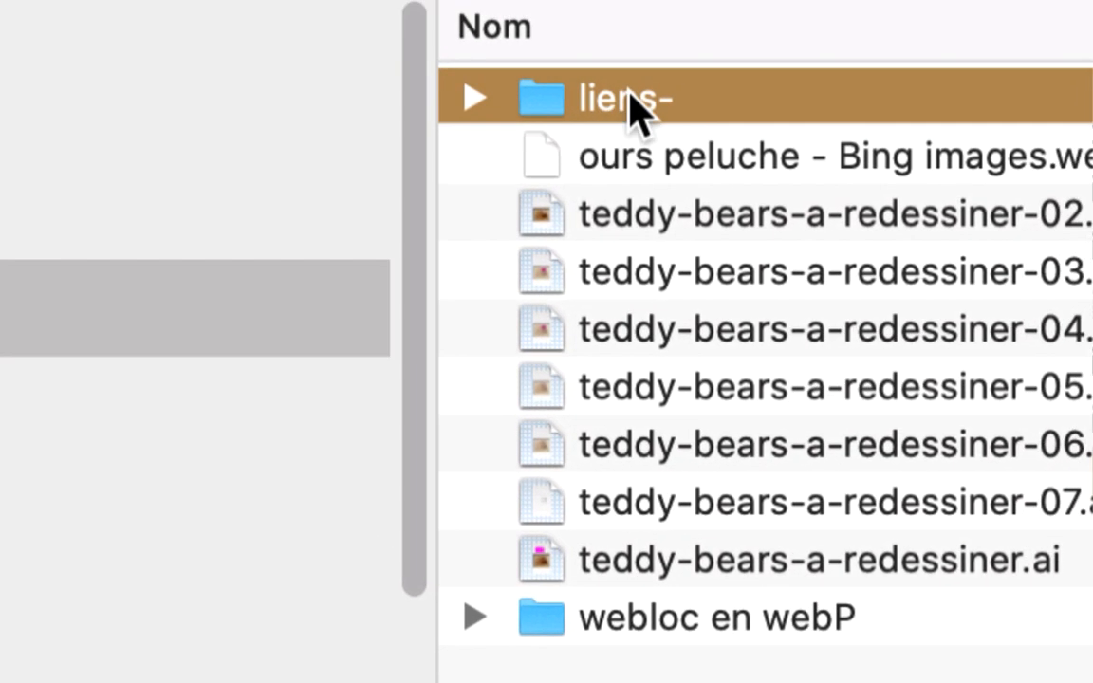
pyautogui.click(475, 97)
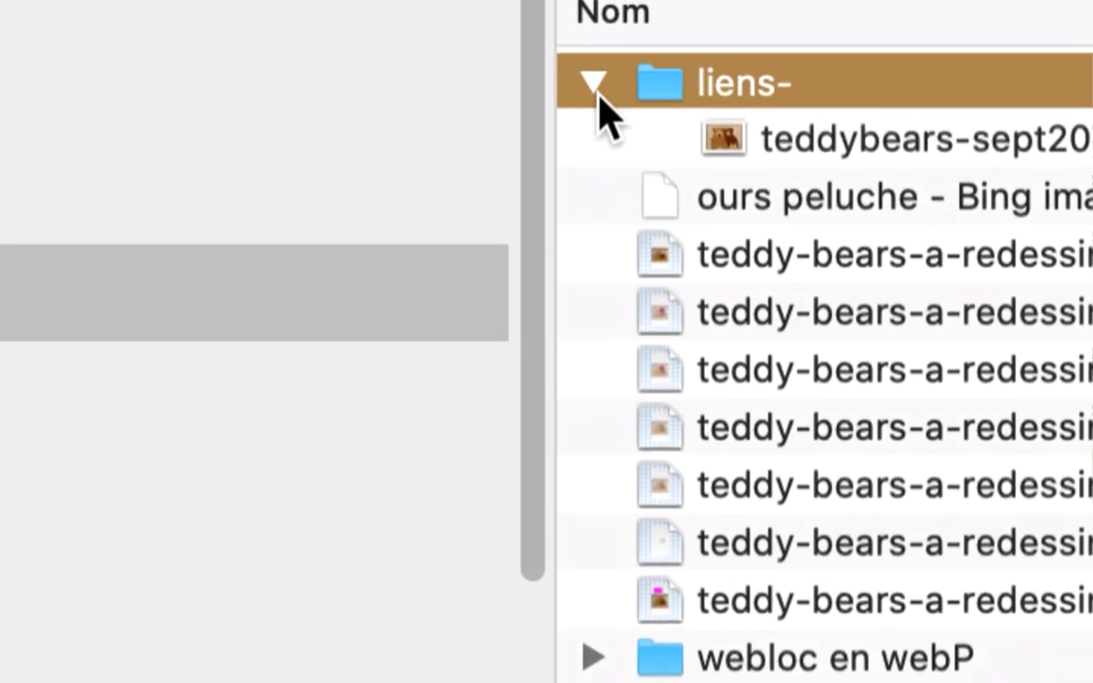
pyautogui.click(721, 140)
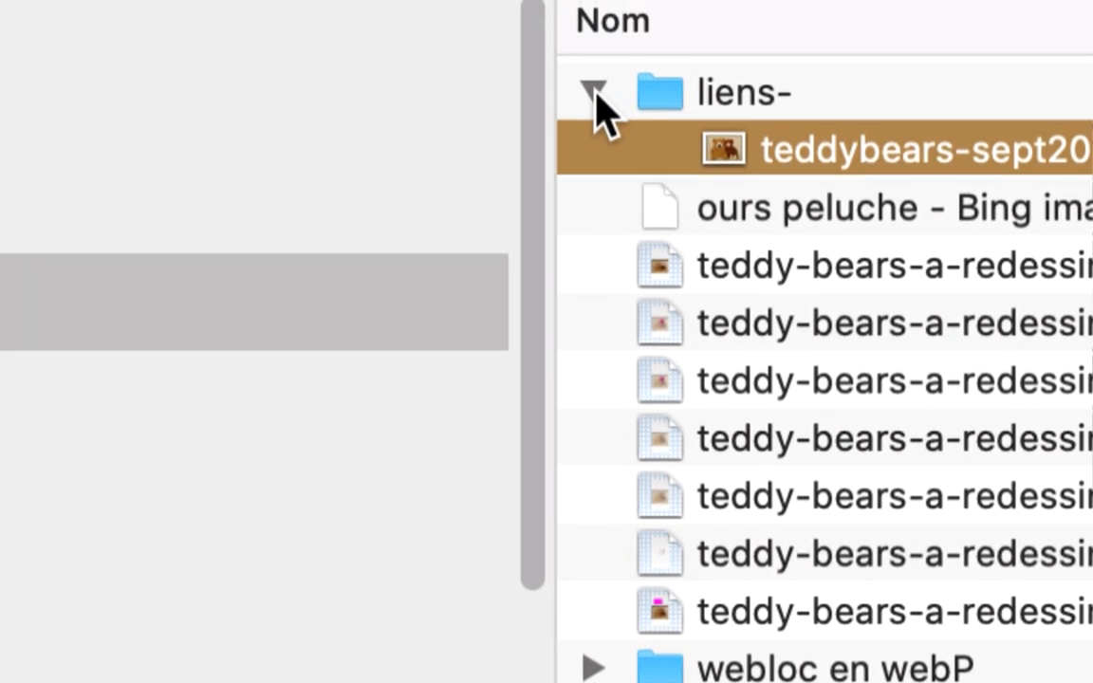
pyautogui.click(593, 92)
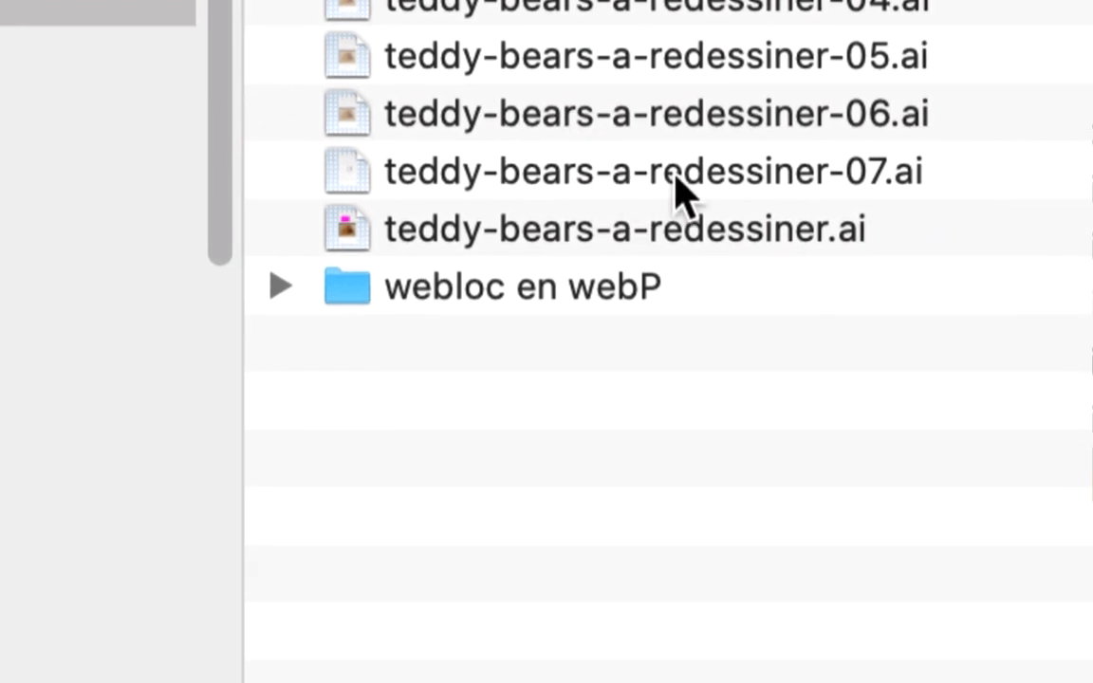
# - Open teddy-bears-a-redessiner-07.ai in Illustrator
pyautogui.click(676, 179)
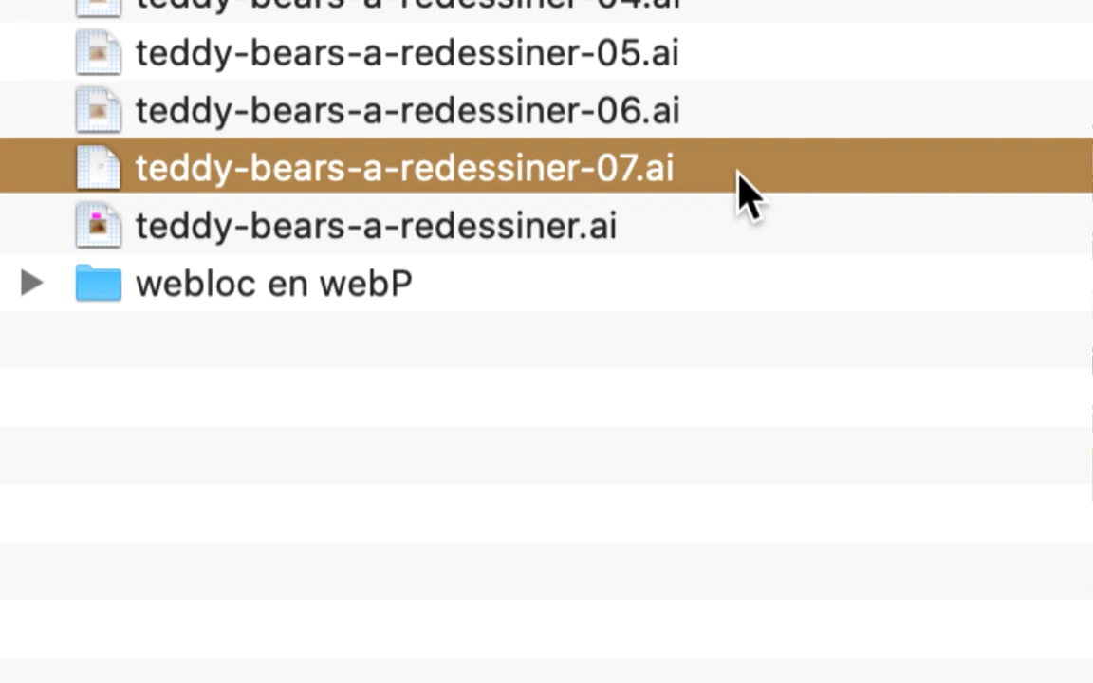
pyautogui.doubleClick(739, 173)
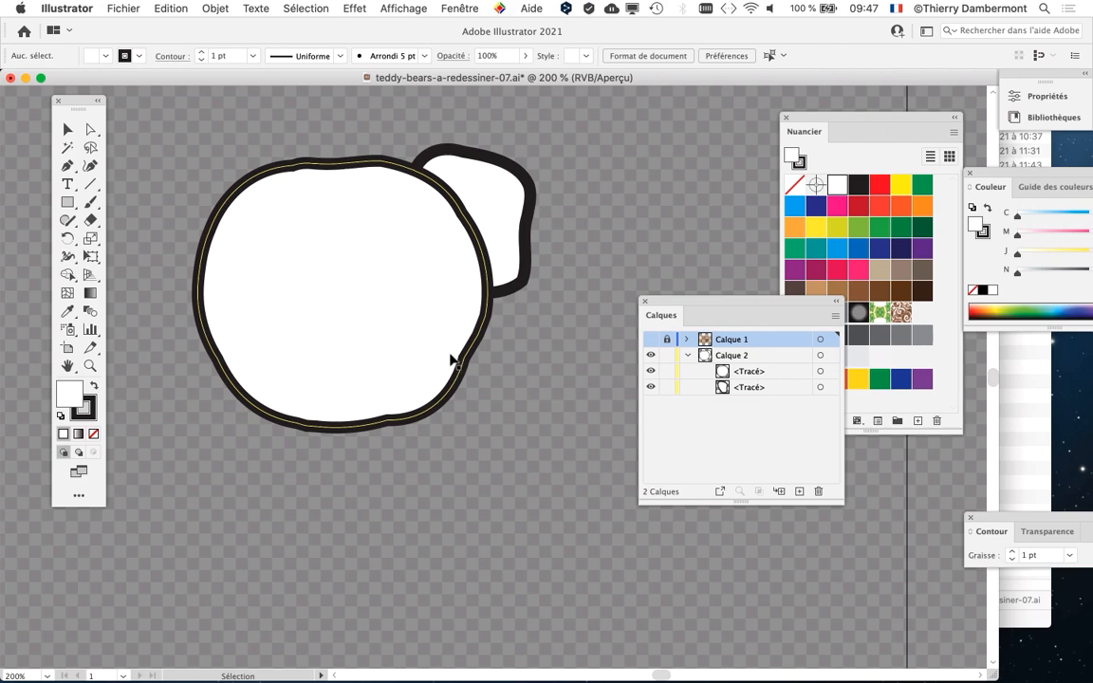
# - Zoom and pan around the bear's head outline, and finish by fitting the whole artboard in the window
pyautogui.scroll(2, 453, 360)
pyautogui.scroll(-6, 453, 361)
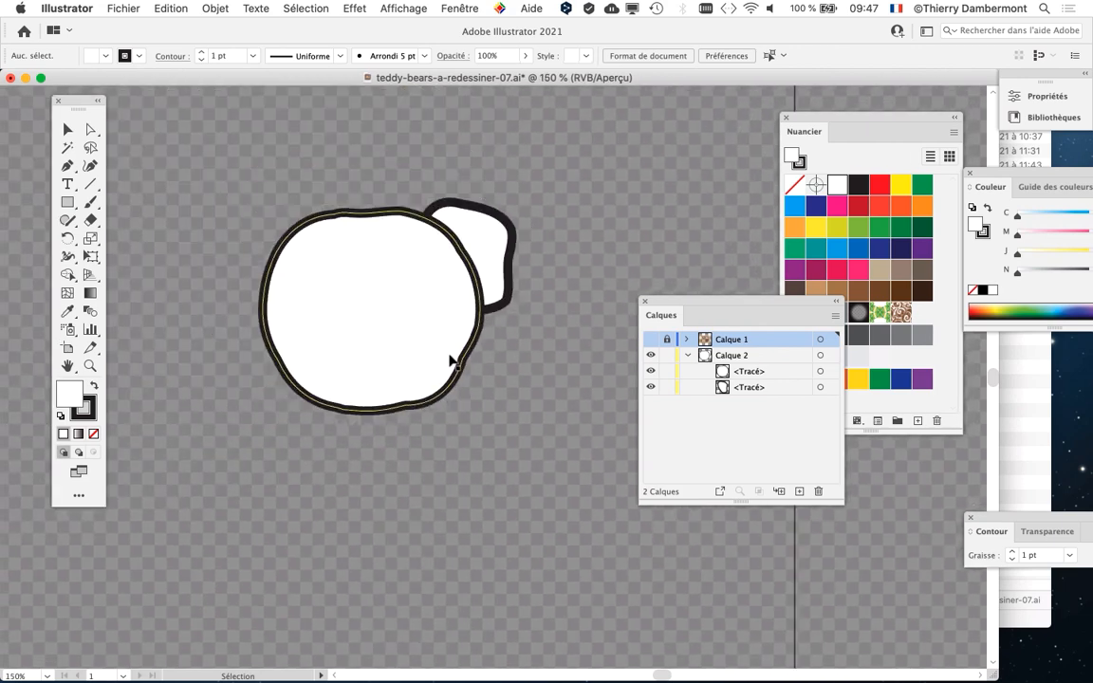
pyautogui.scroll(8, 452, 360)
pyautogui.scroll(-4, 451, 360)
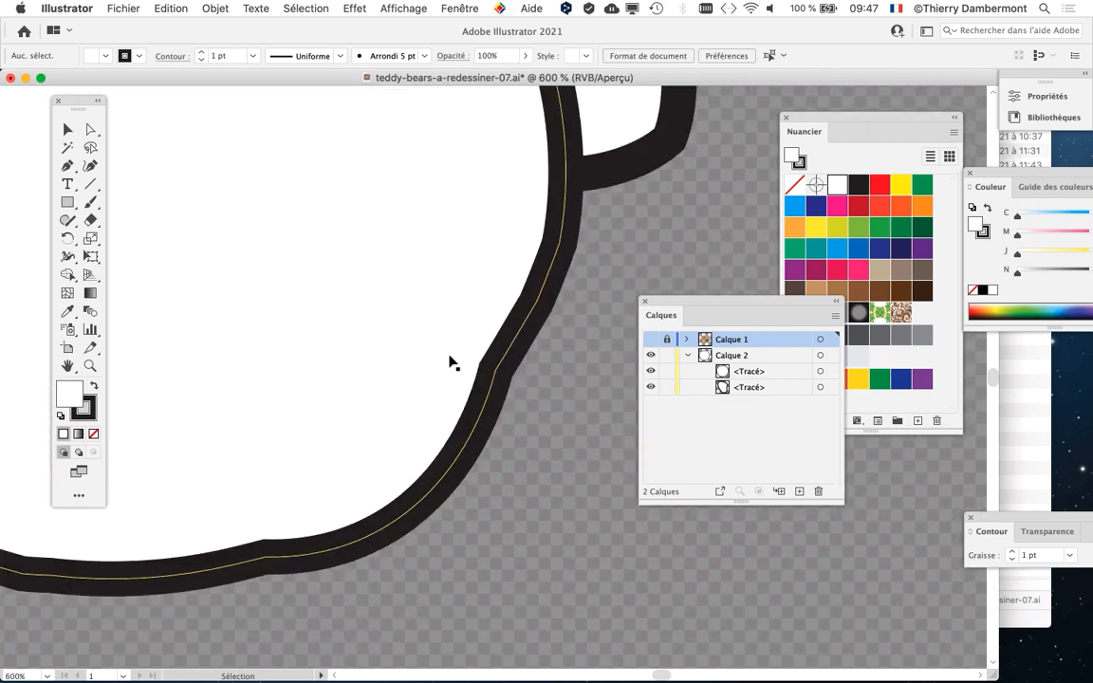
pyautogui.scroll(1, 451, 360)
pyautogui.press('space')
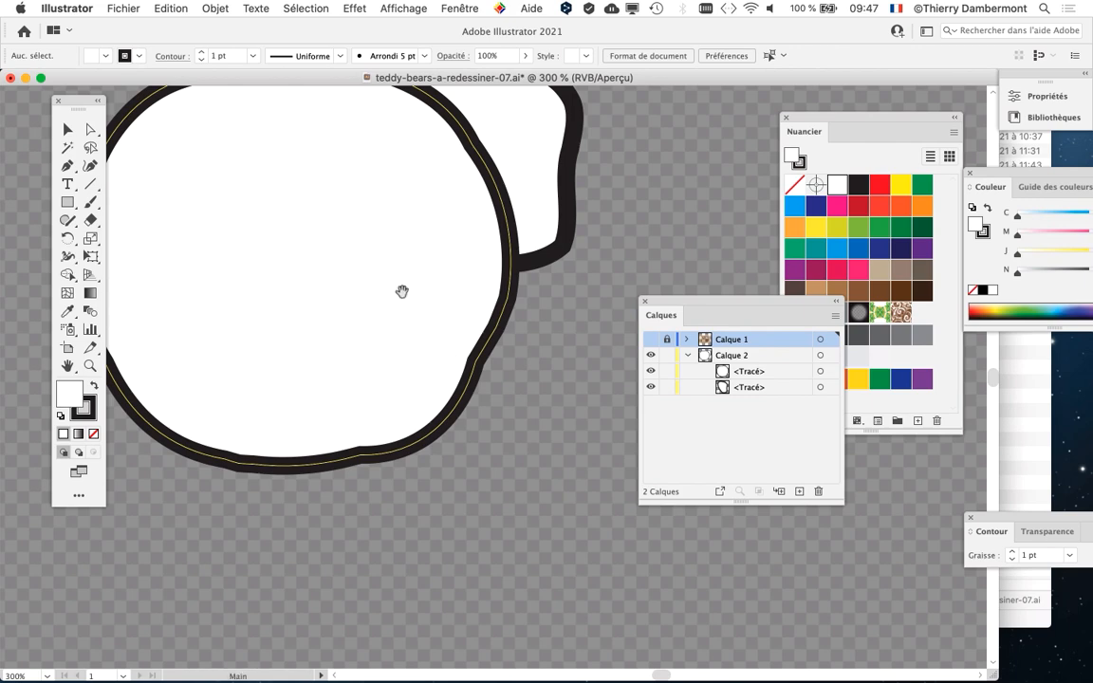
pyautogui.moveTo(283, 198); pyautogui.dragTo(816, 435)
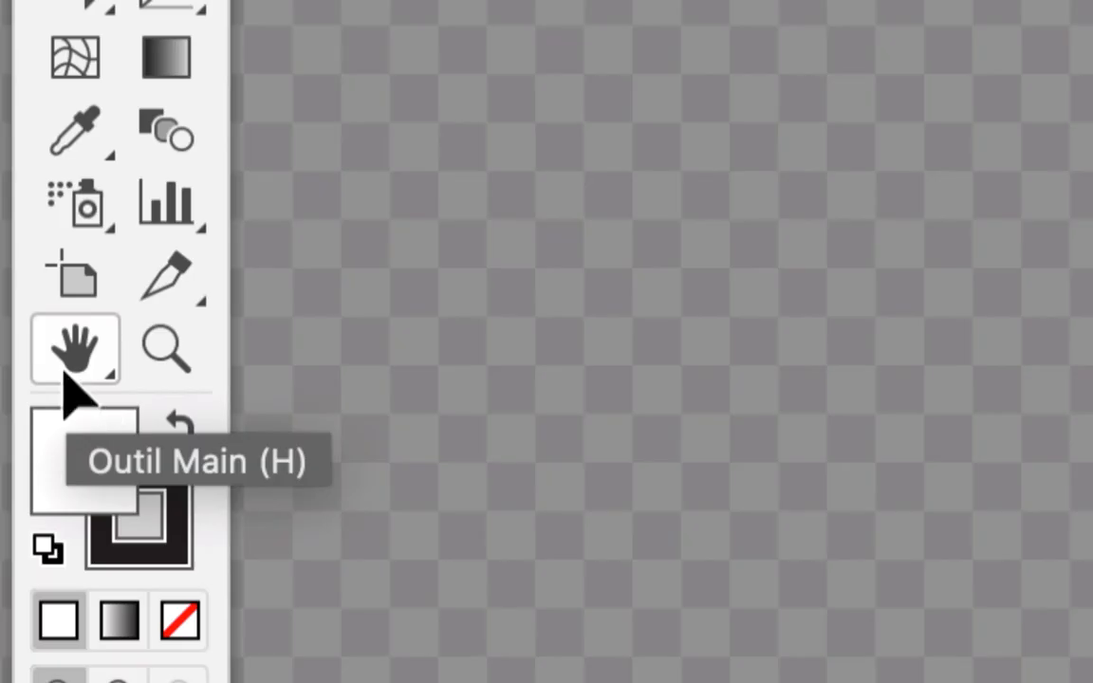
pyautogui.click(69, 370)
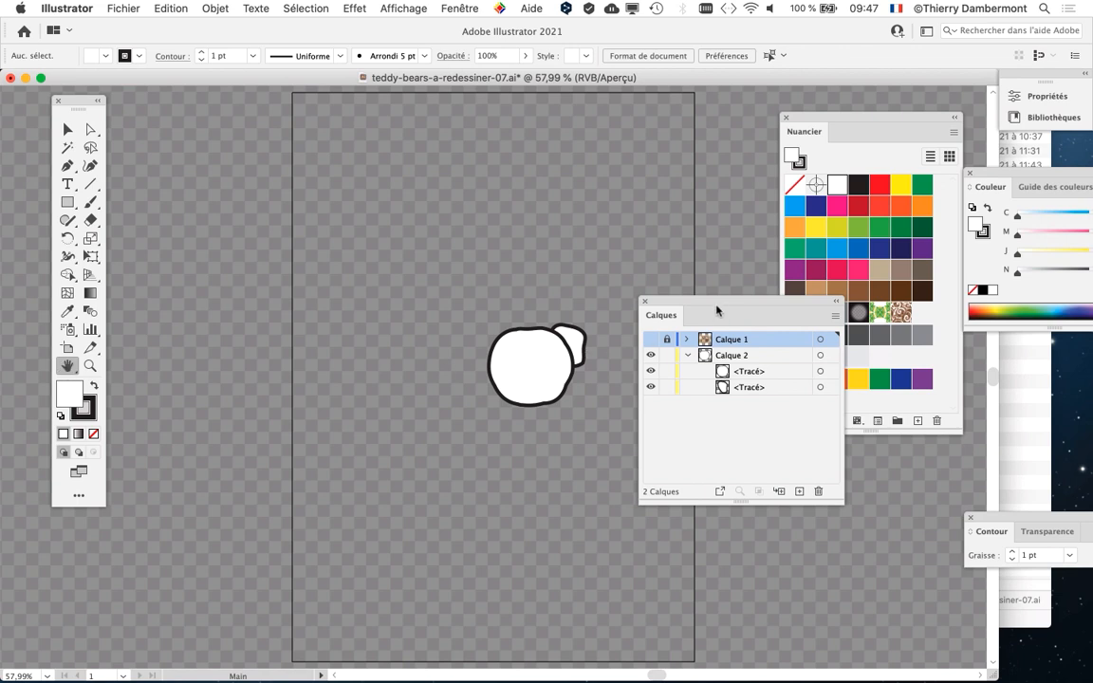
# - Move the Calques panel below the Nuancier panel and activate the Selection tool
pyautogui.moveTo(720, 309); pyautogui.dragTo(835, 463)
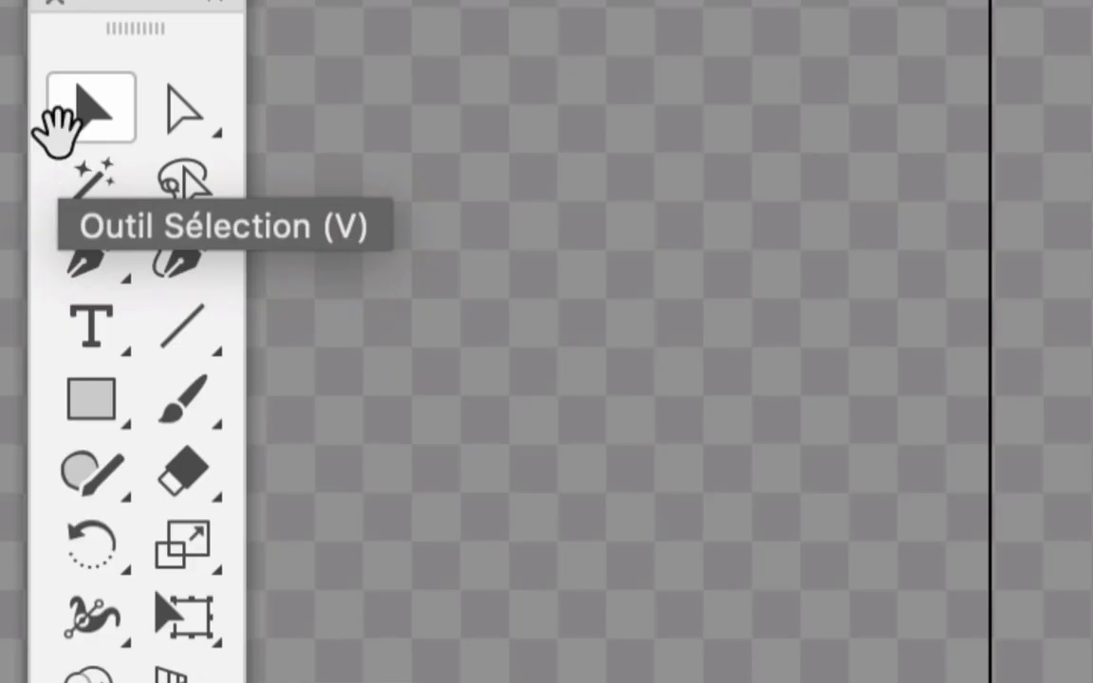
pyautogui.click(58, 131)
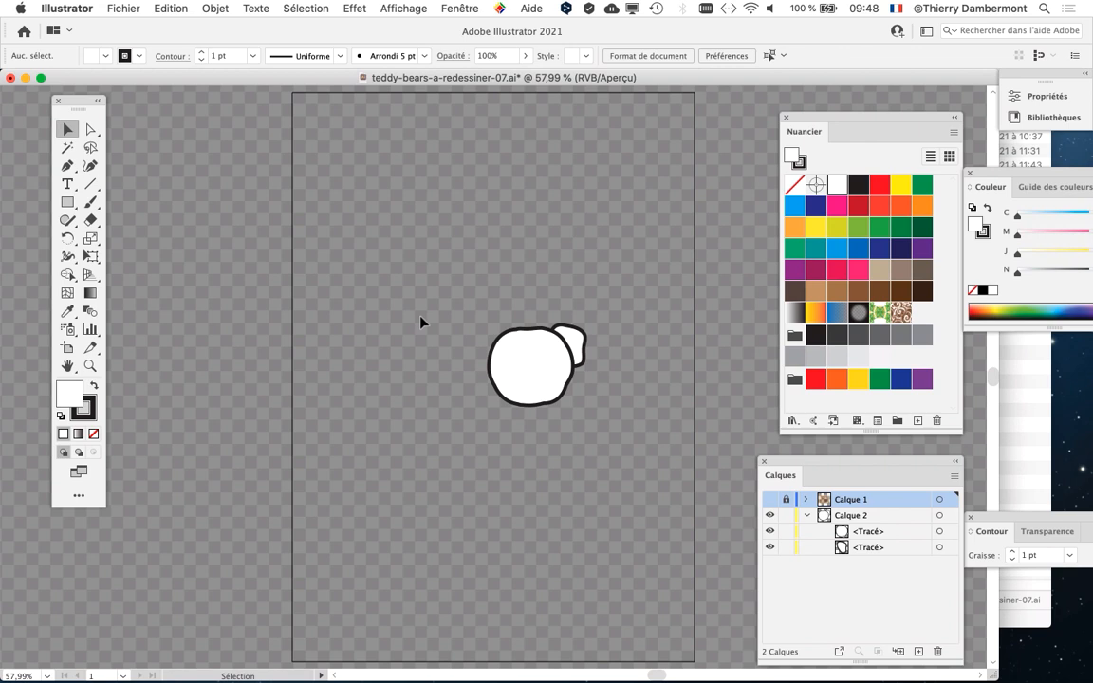
# - Zoom in on the bear's head to 200 % without leaving the Selection tool
pyautogui.press('space')
pyautogui.press('super+space')
pyautogui.moveTo(473, 343); pyautogui.dragTo(481, 366)
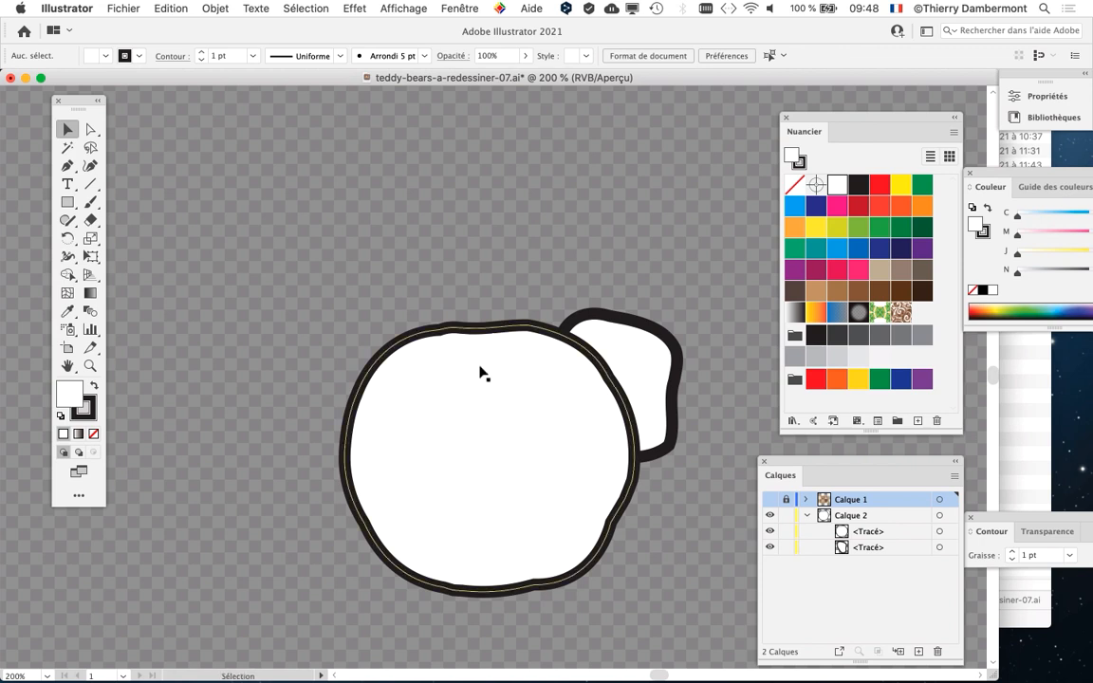
# - Zoom out from the bear's head until the whole artboard shows, and zoom back in on the head
pyautogui.press('super+space')
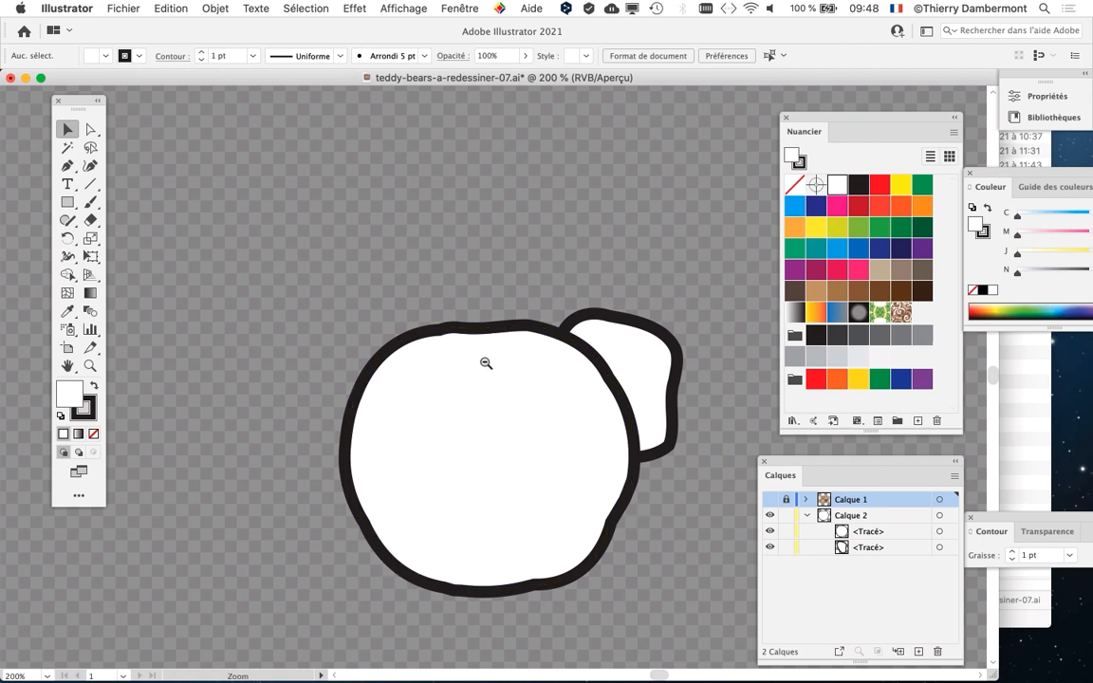
pyautogui.keyDown('alt'); pyautogui.click(486, 364); pyautogui.keyUp('alt')
pyautogui.keyDown('alt'); pyautogui.click(487, 369); pyautogui.keyUp('alt')
pyautogui.keyDown('alt'); pyautogui.click(488, 373); pyautogui.keyUp('alt')
pyautogui.keyDown('alt'); pyautogui.click(488, 376); pyautogui.keyUp('alt')
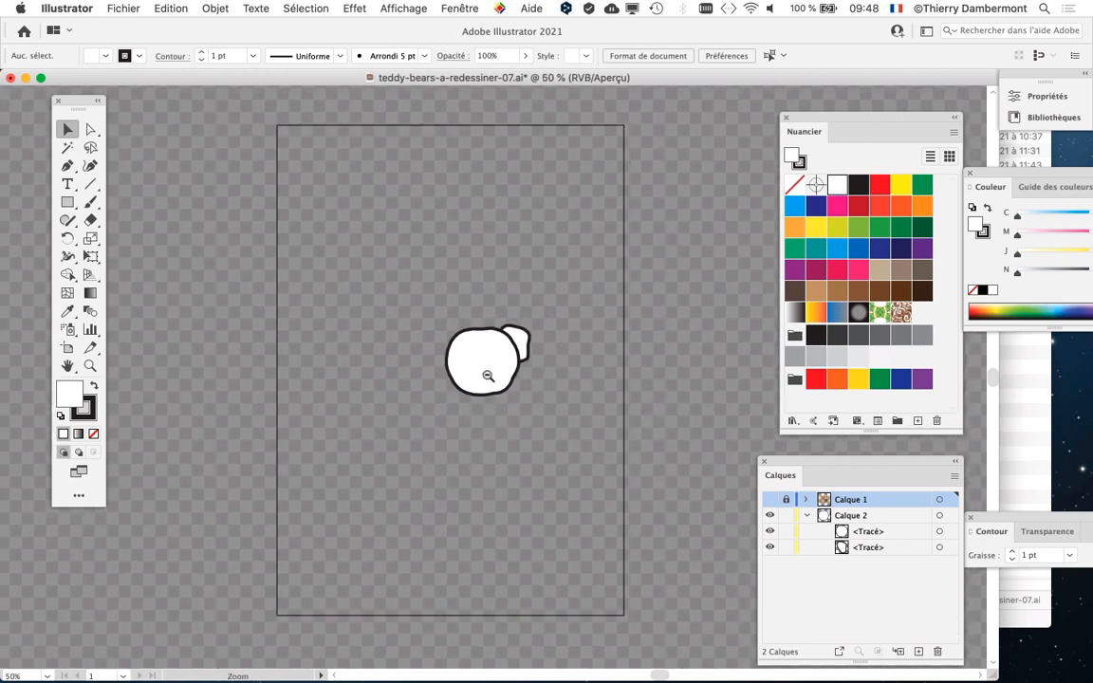
pyautogui.keyDown('alt'); pyautogui.click(488, 376); pyautogui.keyUp('alt')
pyautogui.click(497, 369)
pyautogui.click(498, 372)
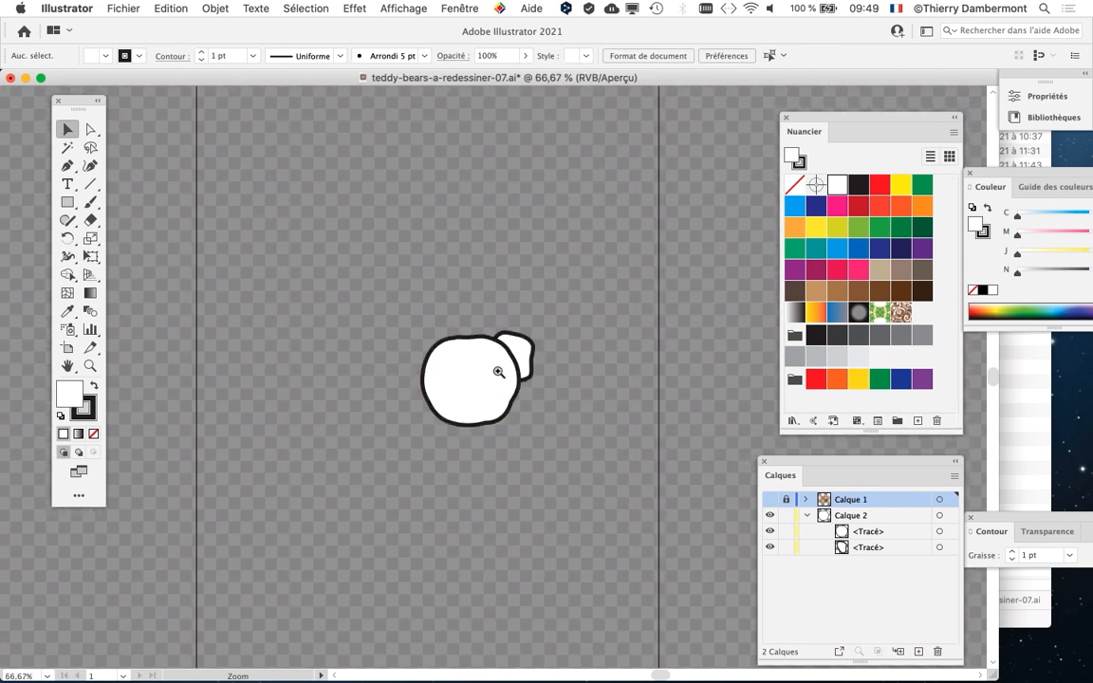
pyautogui.moveTo(498, 372); pyautogui.dragTo(483, 389)
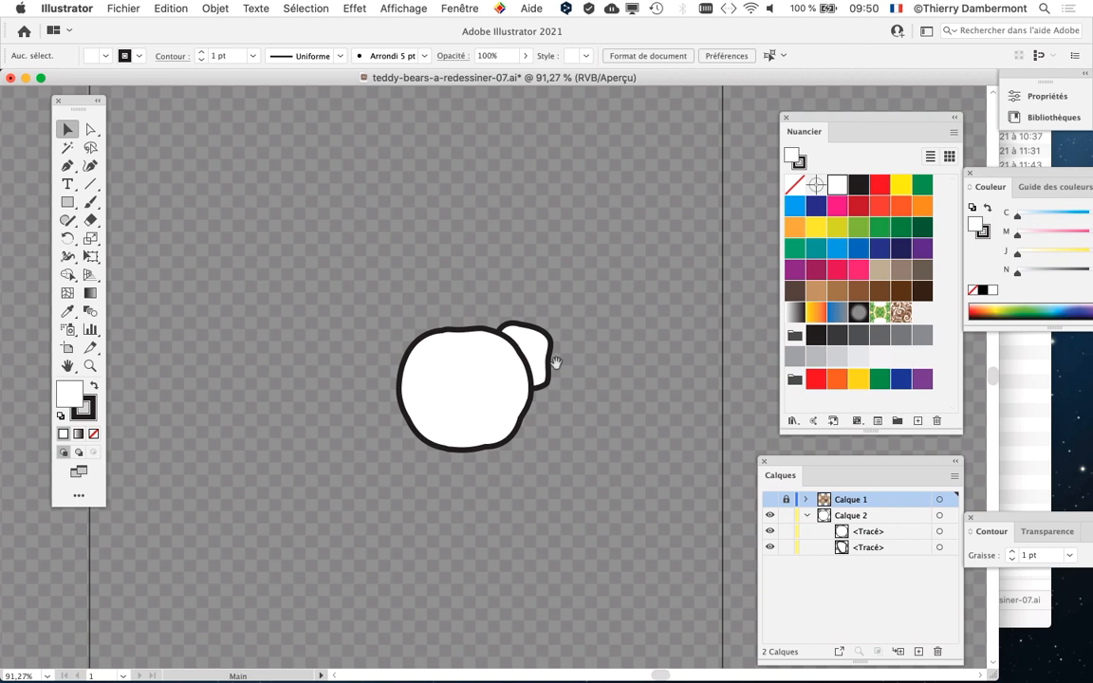
# - Magnify the bear's head and ear to 300 % with the temporary Zoom tool
pyautogui.press('super+space')
pyautogui.click(460, 362)
pyautogui.click(457, 317)
pyautogui.click(569, 361)
pyautogui.click(388, 378)
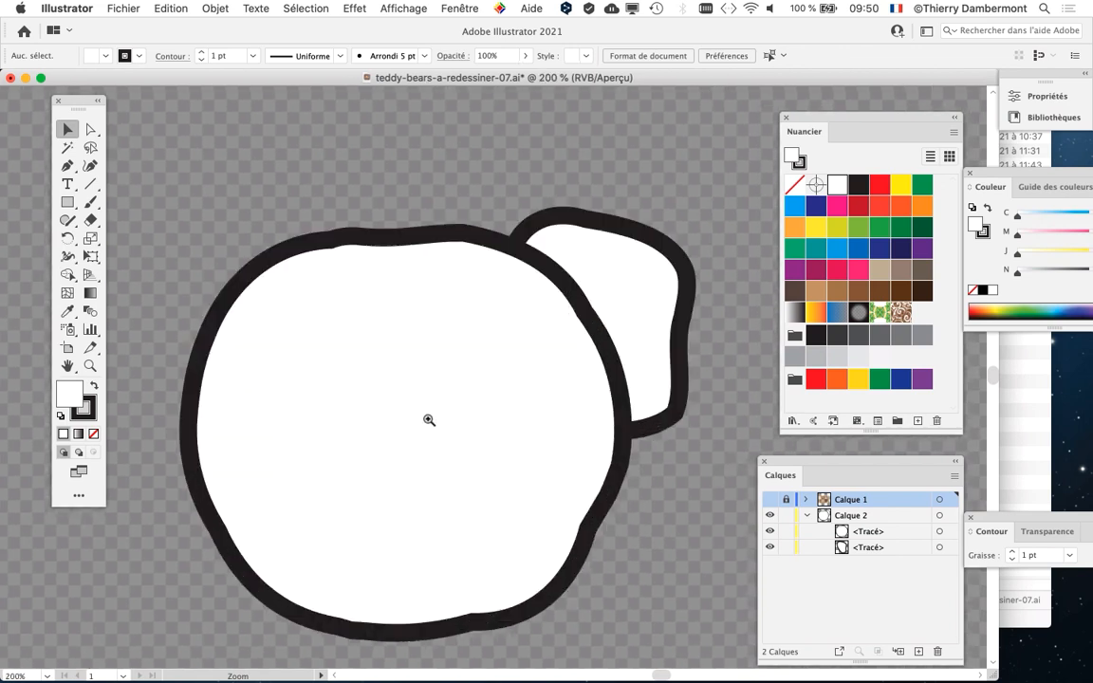
pyautogui.click(434, 475)
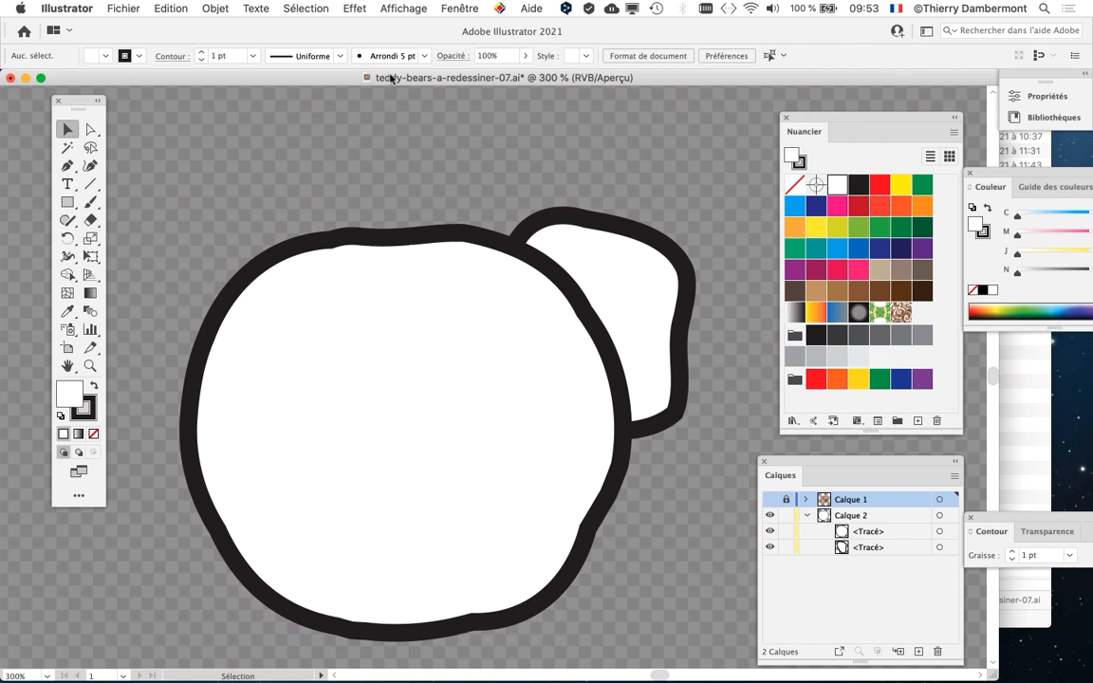
pyautogui.click(544, 361)
pyautogui.click(343, 169)
# - Open the Spotlight settings in macOS System Preferences
pyautogui.click(19, 9)
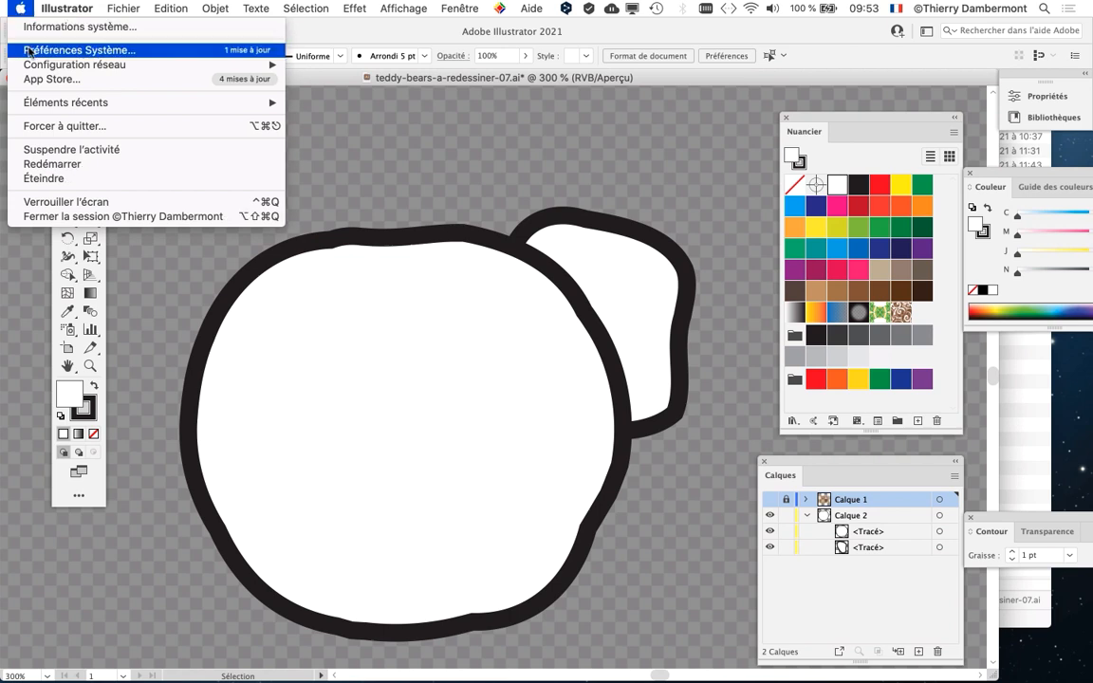
pyautogui.press('alt+super+8')
pyautogui.click(29, 57)
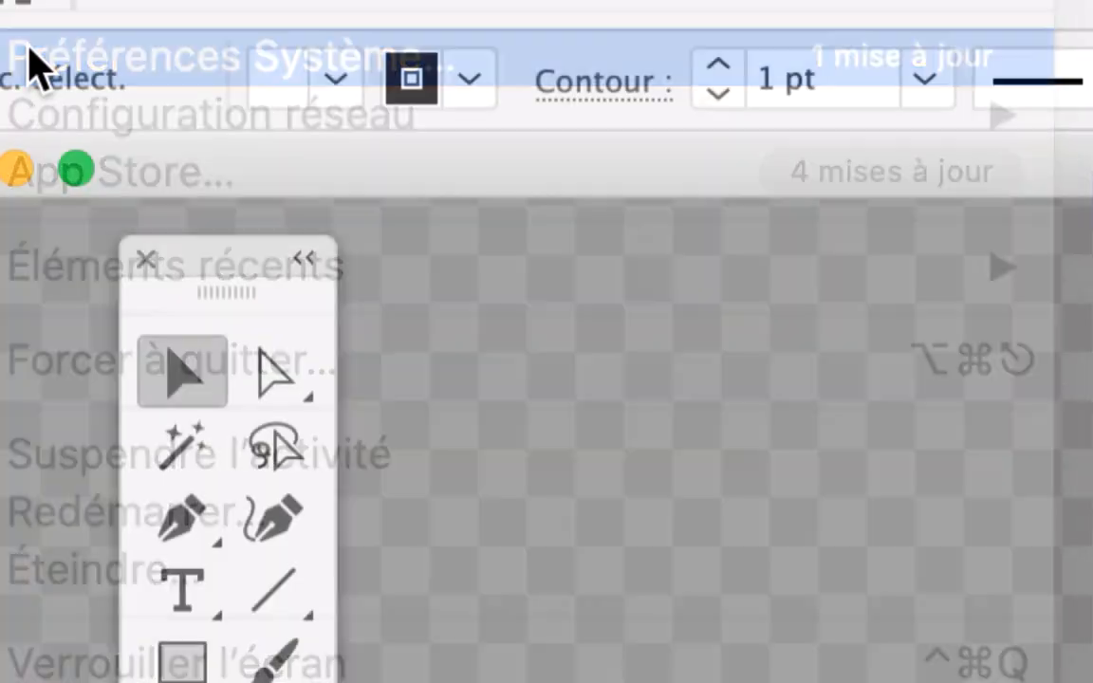
pyautogui.press('alt+super+8')
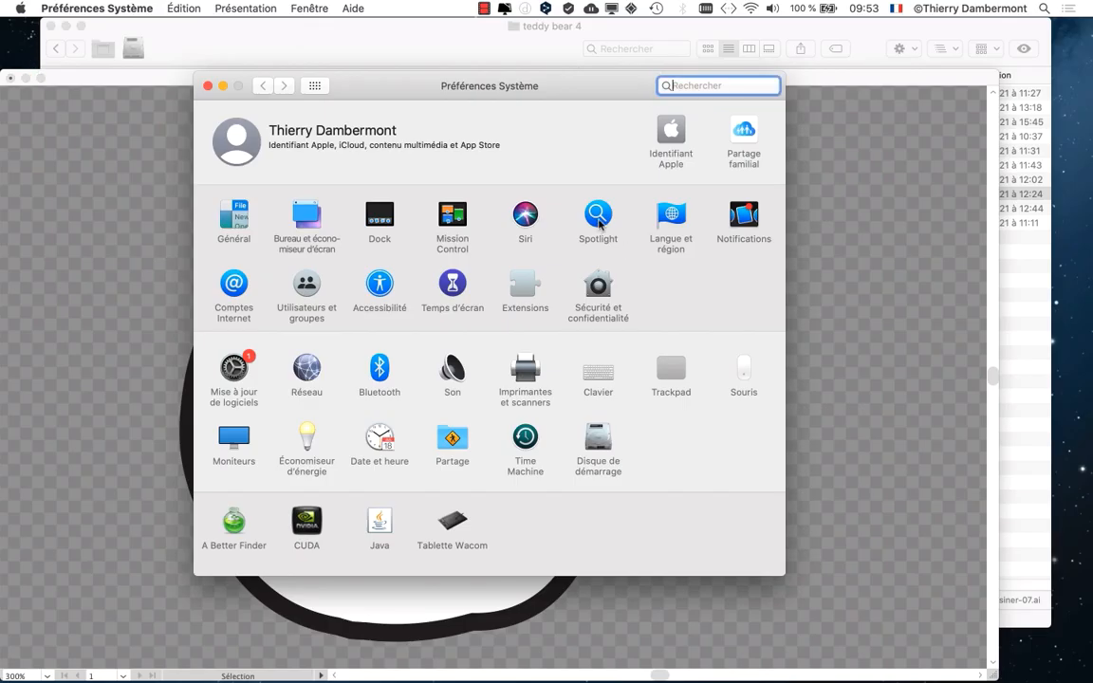
pyautogui.press('alt+super+8')
pyautogui.click(598, 216)
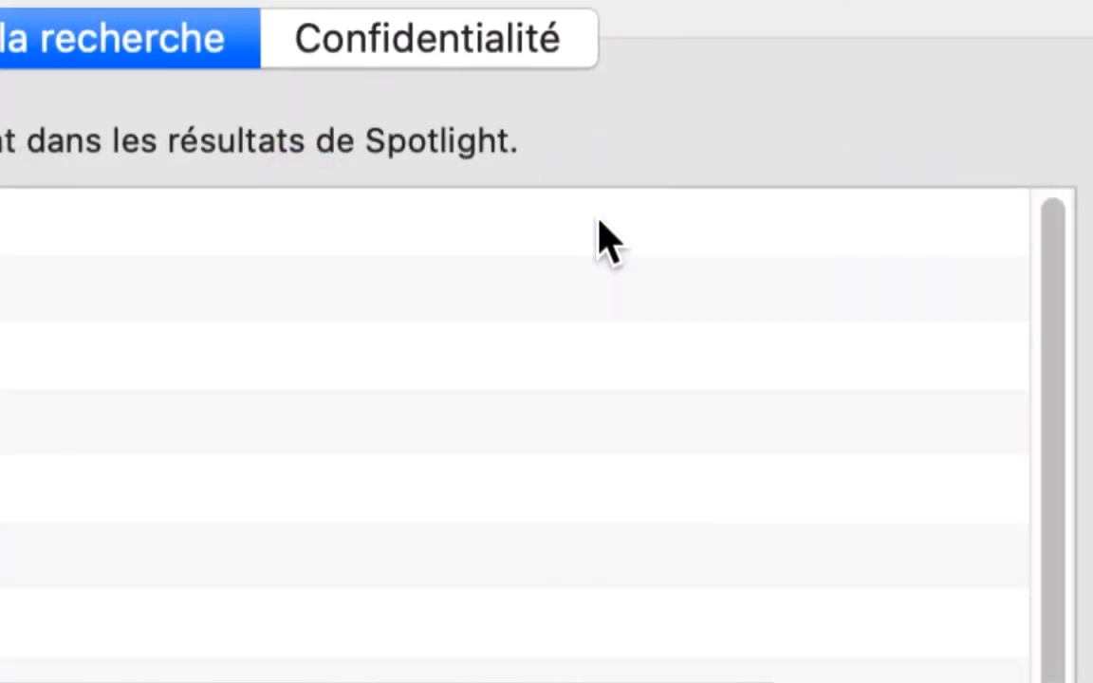
# - Open the keyboard shortcut settings for Spotlight and check whether its two search shortcuts are disabled
pyautogui.press('alt+super+8')
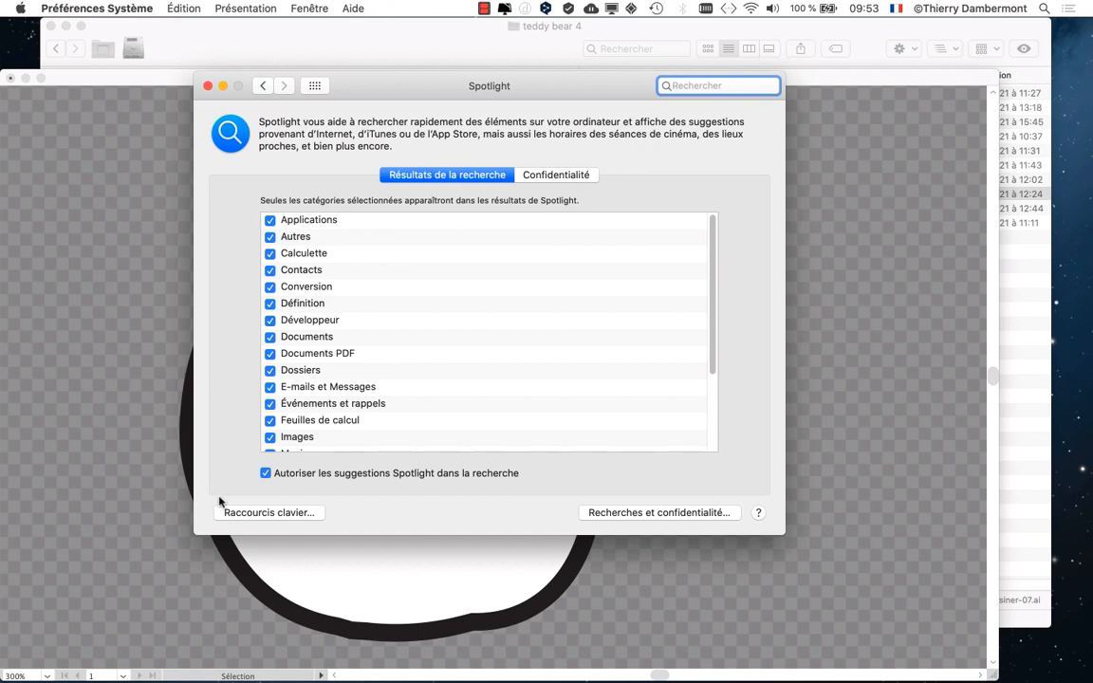
pyautogui.press('alt+super+8')
pyautogui.click(245, 541)
pyautogui.press('alt+super+8')
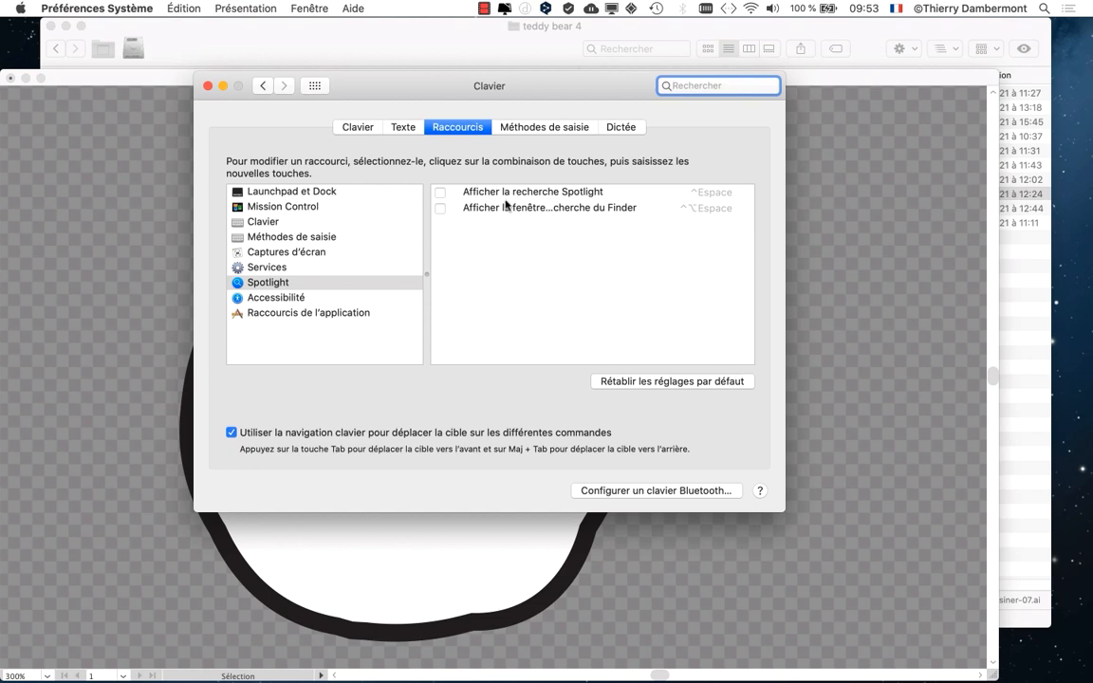
pyautogui.press('alt+super+8')
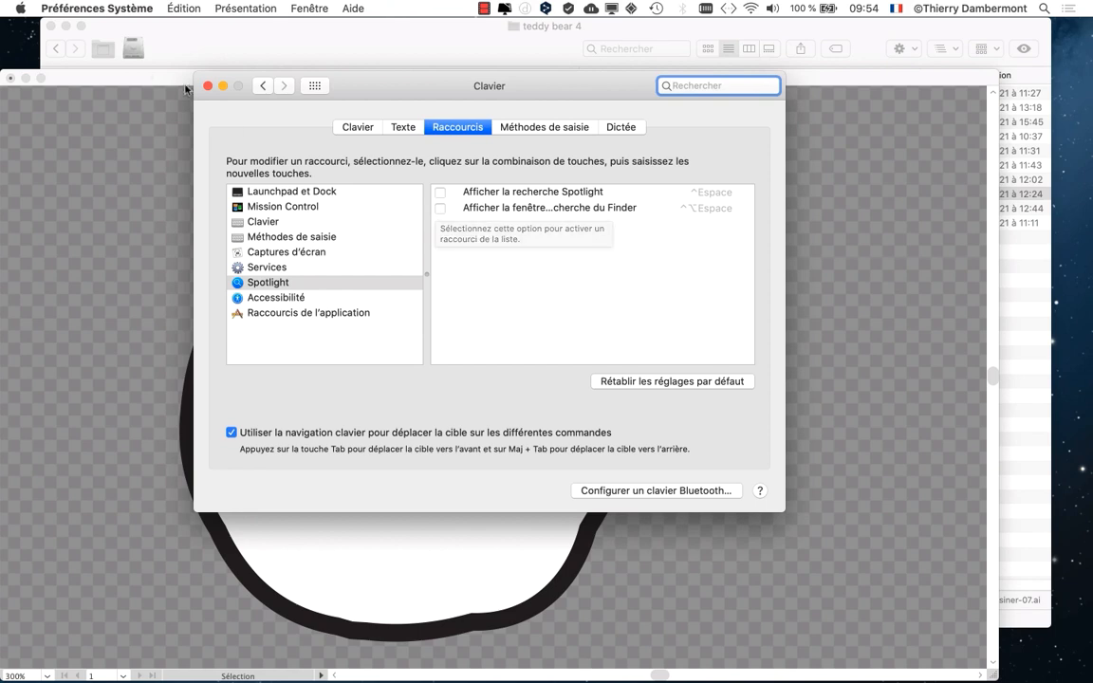
# - Reopen Spotlight's keyboard shortcut settings in System Preferences, check its two search shortcuts again, and return to Illustrator
pyautogui.click(208, 85)
pyautogui.click(21, 9)
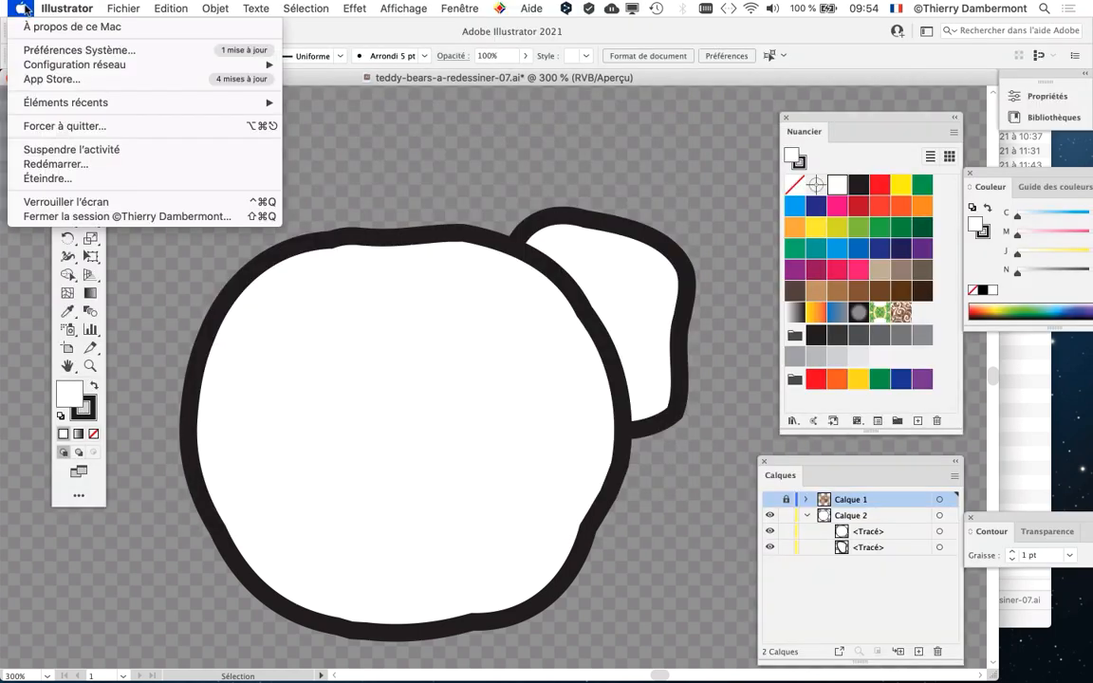
pyautogui.press('alt')
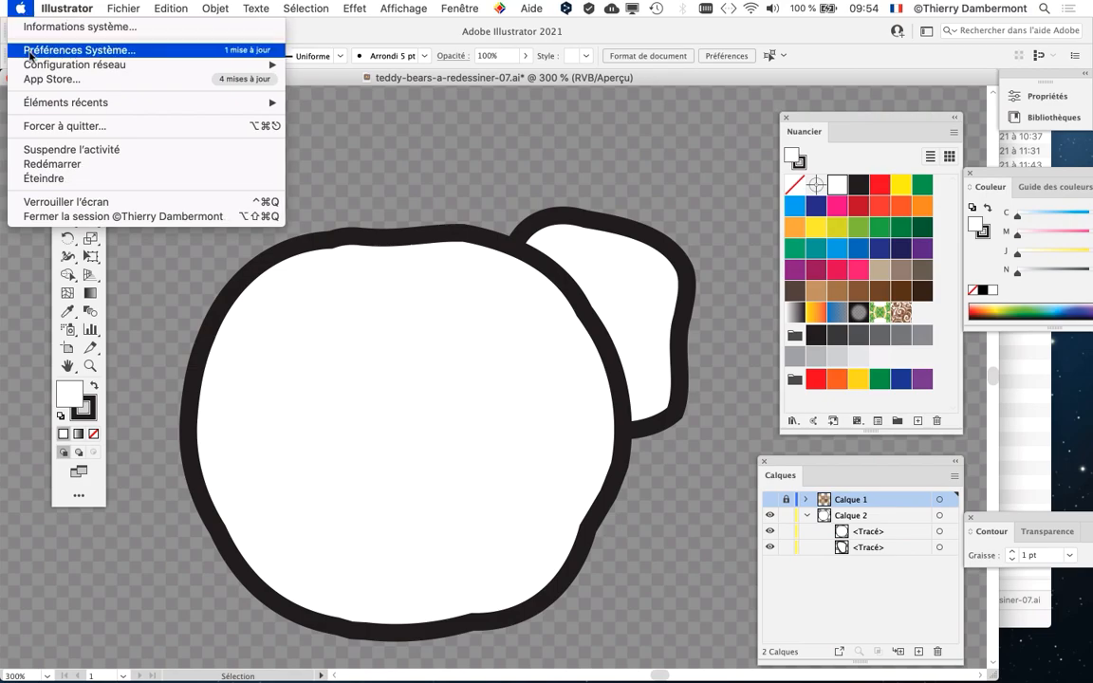
pyautogui.click(28, 52)
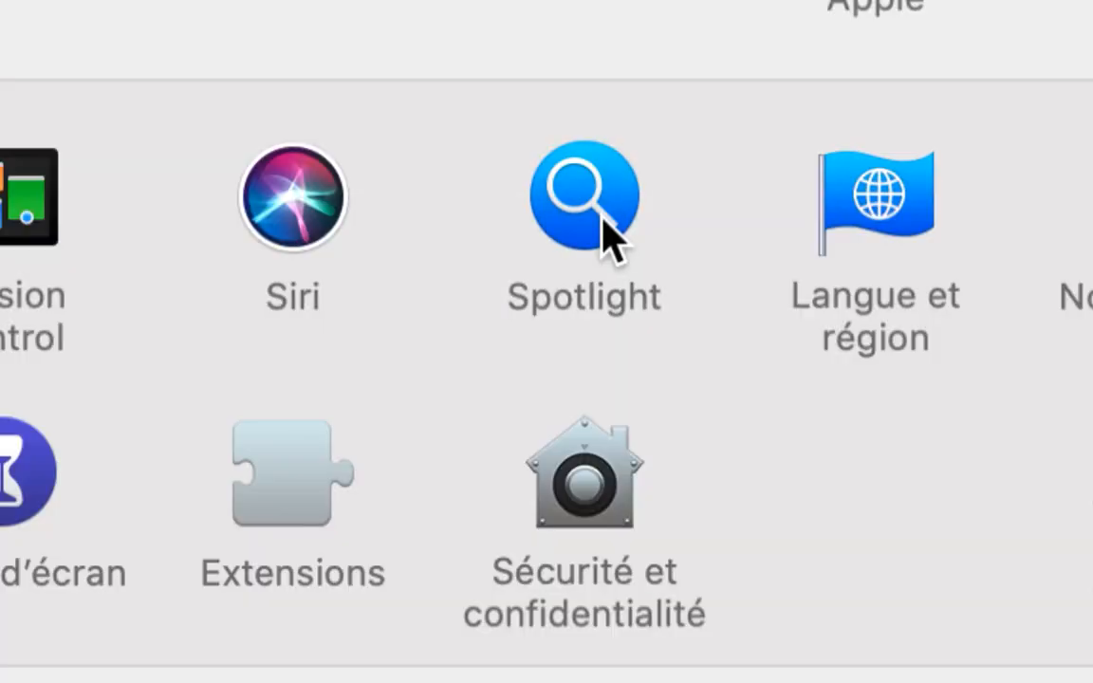
pyautogui.click(607, 235)
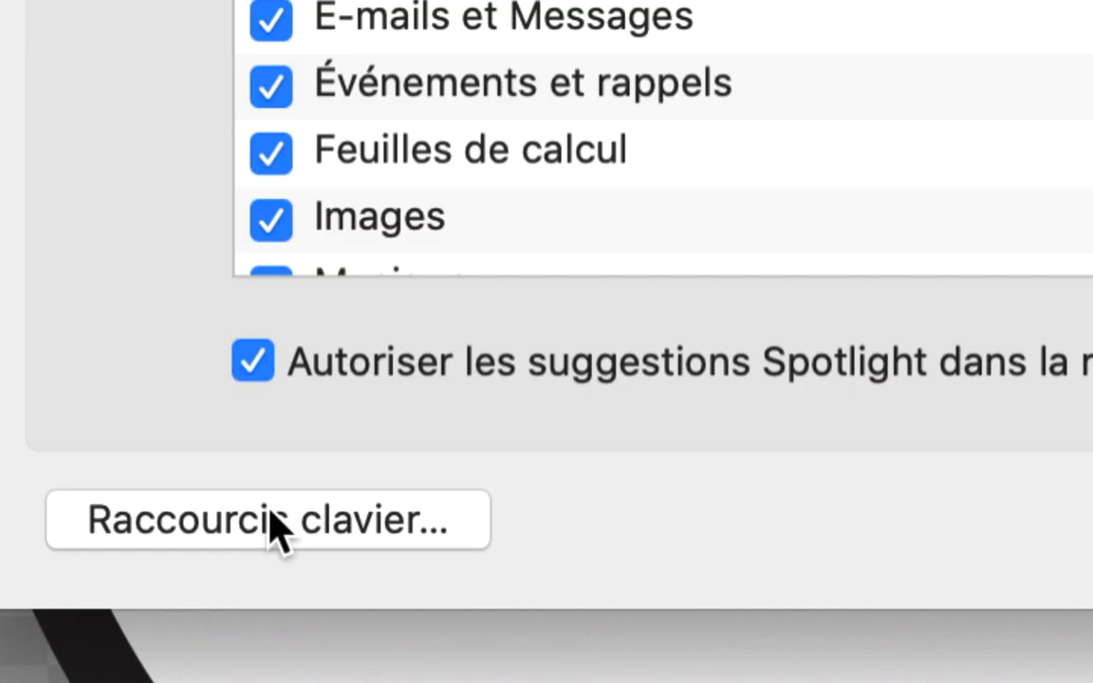
pyautogui.click(276, 525)
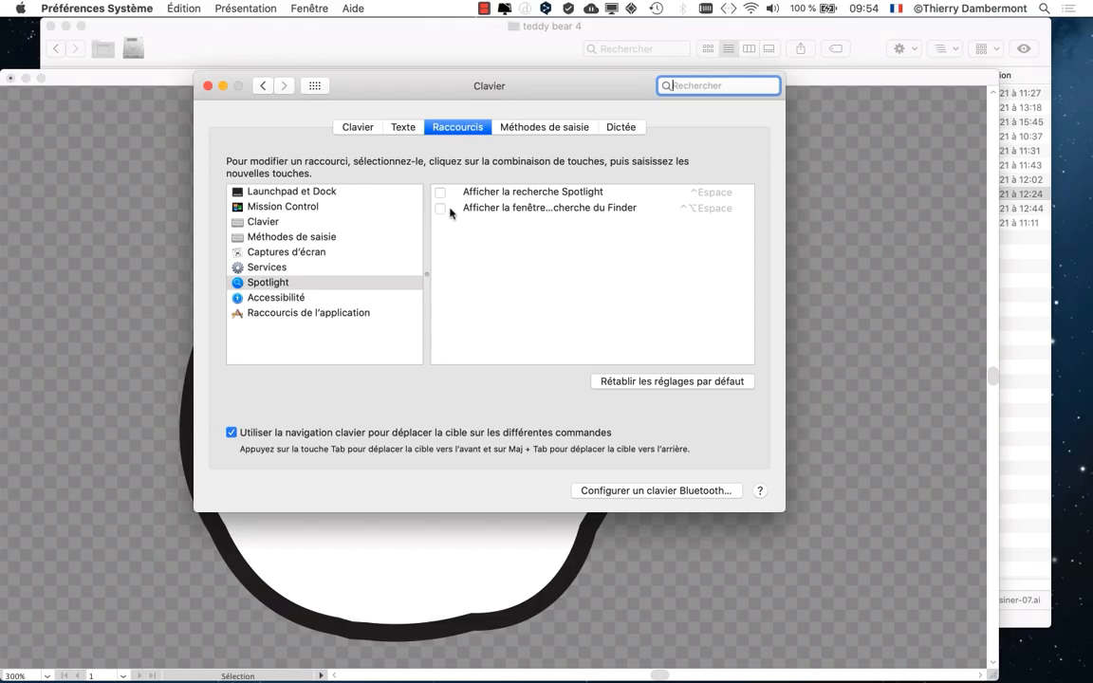
pyautogui.click(210, 85)
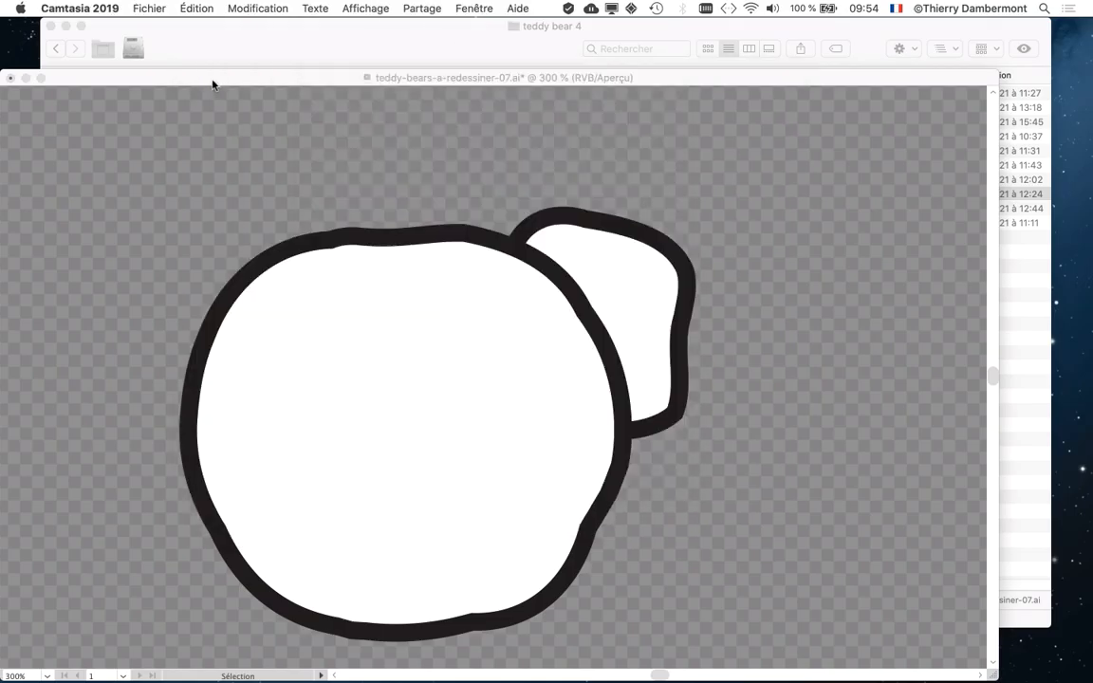
pyautogui.click(211, 88)
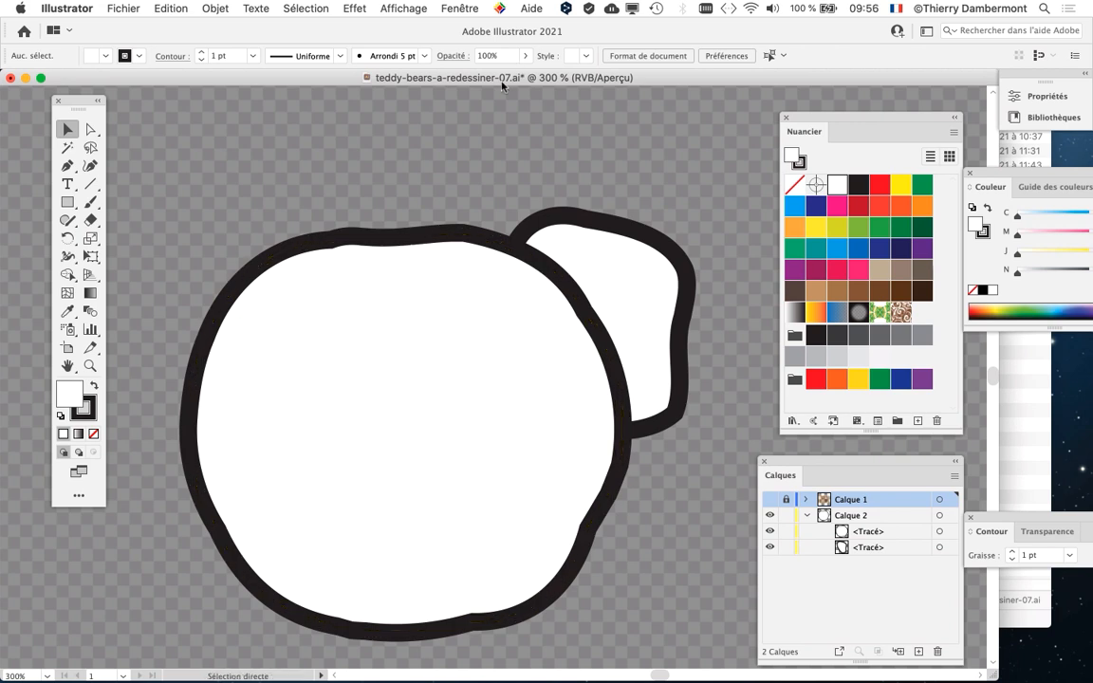
# - Zoom out to 150 % and pan the drawing to reposition the bear's head and ear
pyautogui.keyDown('alt'); pyautogui.scroll(-2, 575, 387); pyautogui.keyUp('alt')
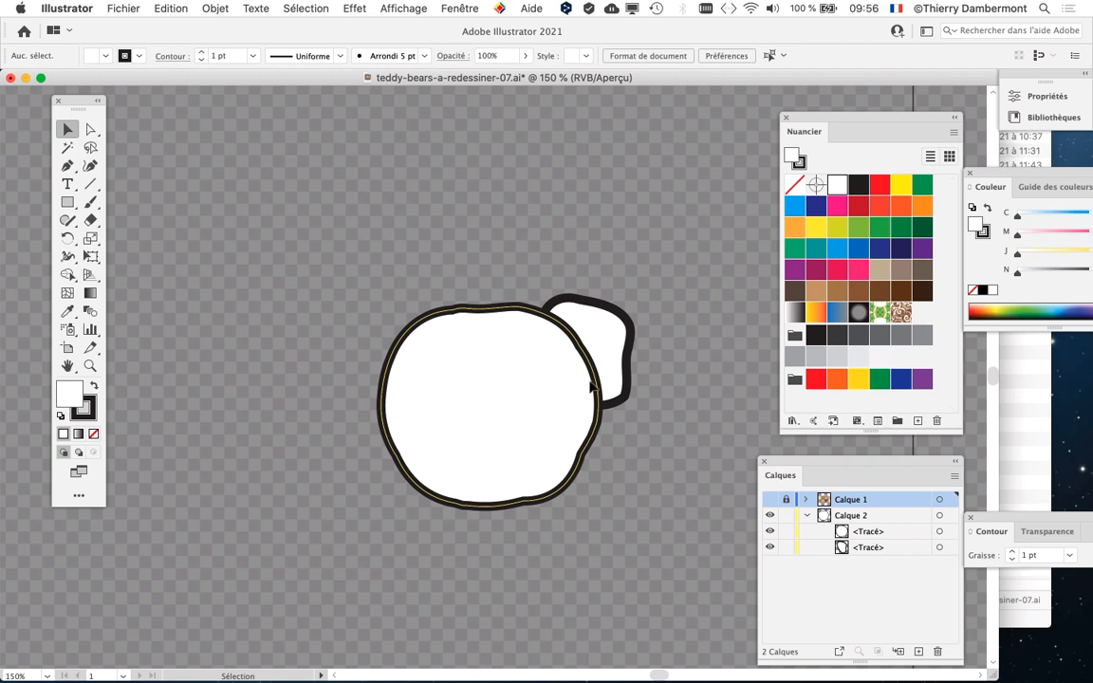
pyautogui.press('space')
pyautogui.moveTo(476, 403)
pyautogui.mouseDown()
pyautogui.moveTo(362, 345)
pyautogui.moveTo(356, 313)
pyautogui.mouseUp()
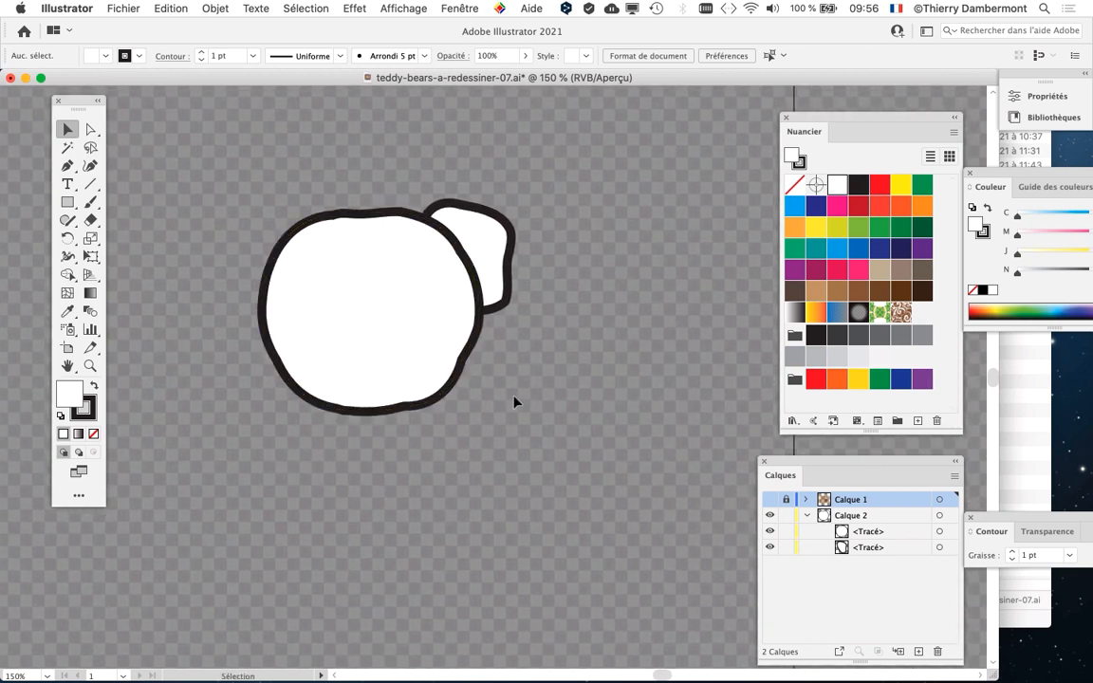
# - Hide the Calques panel and show it again
pyautogui.click(477, 7)
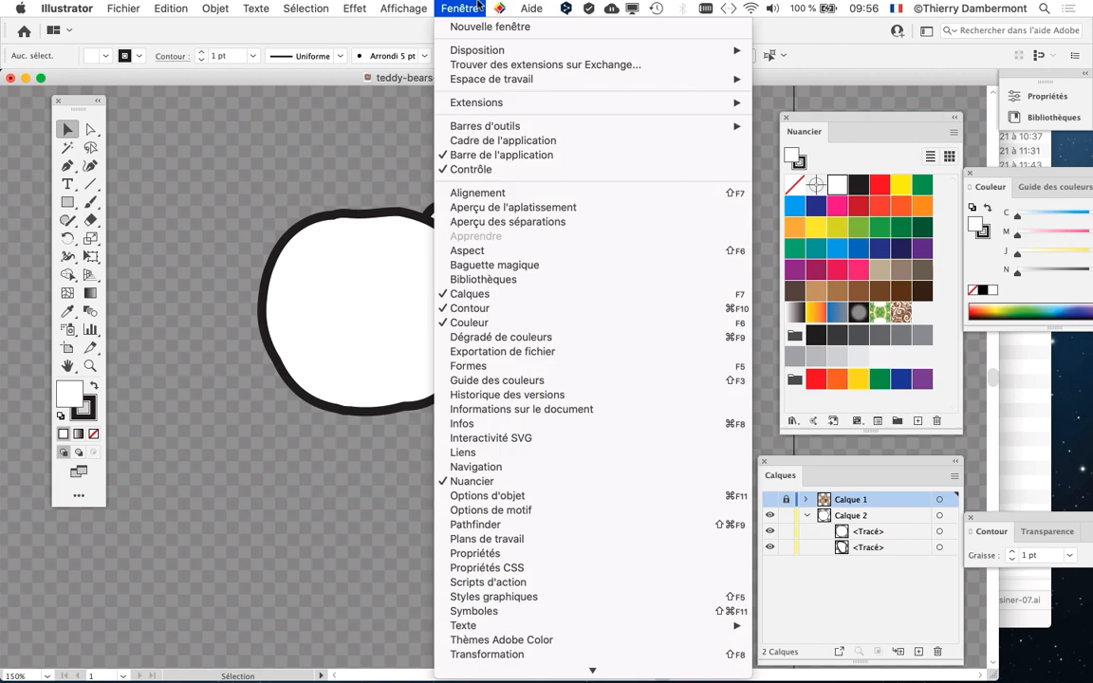
pyautogui.click(479, 8)
pyautogui.click(461, 7)
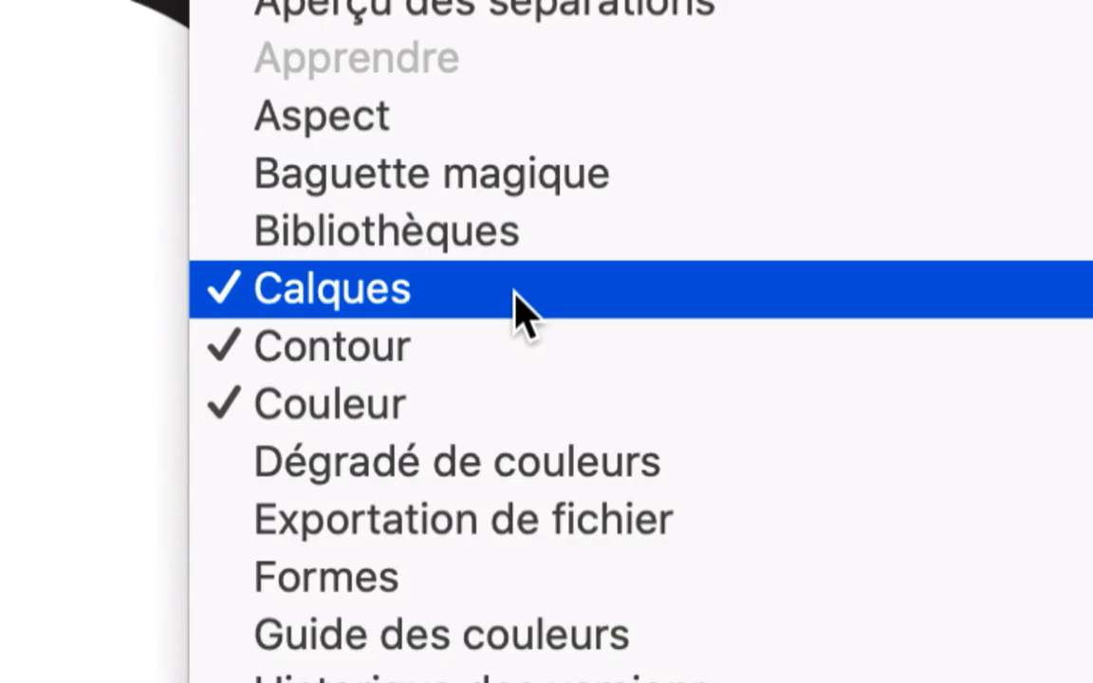
pyautogui.click(520, 309)
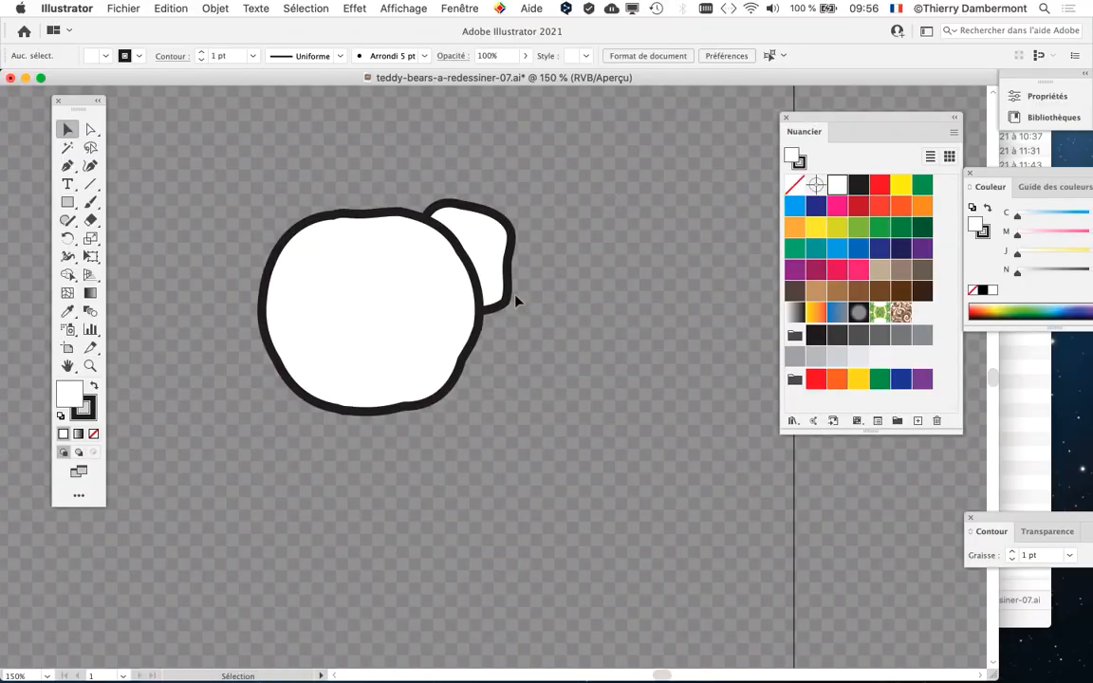
pyautogui.click(465, 8)
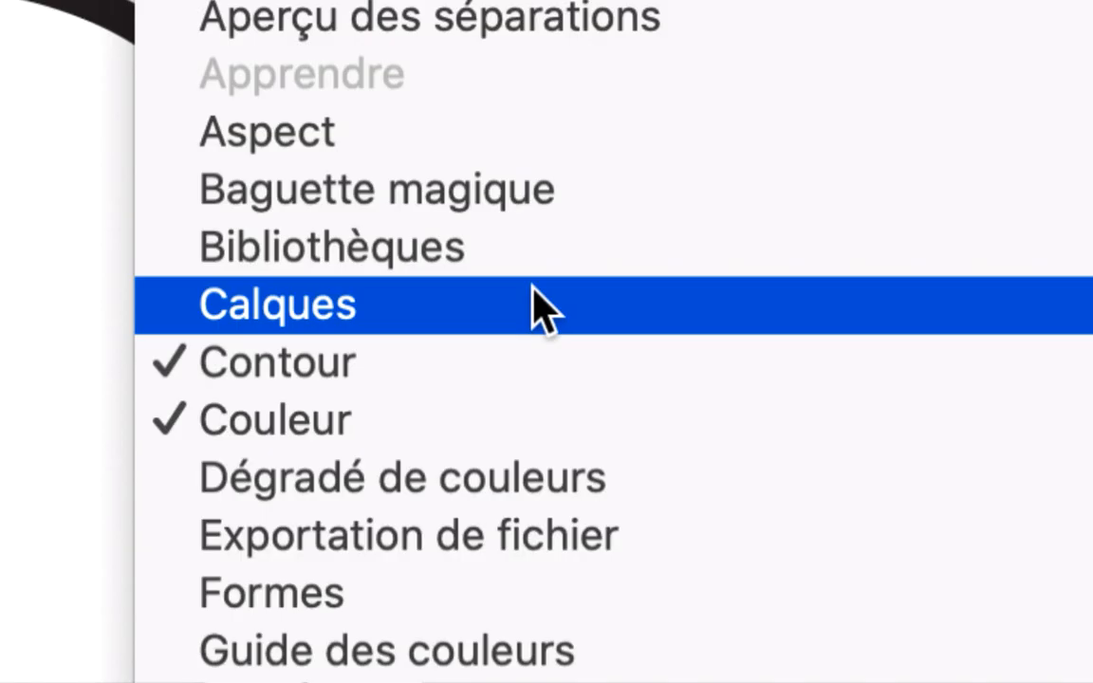
pyautogui.click(541, 308)
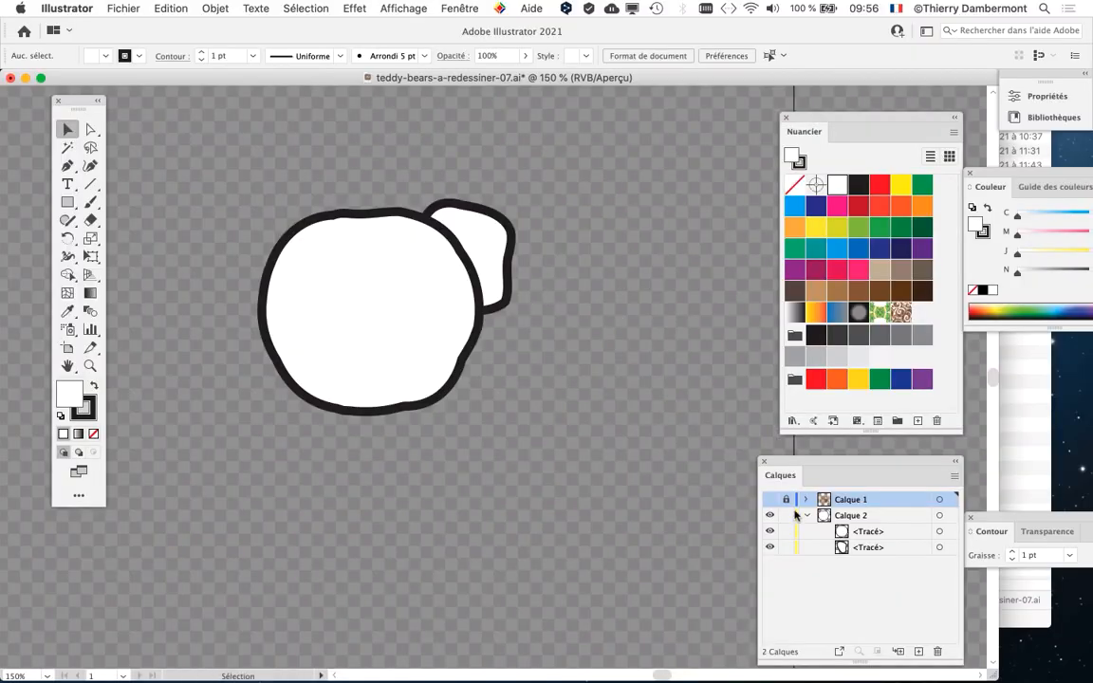
# - Join the Calques panel to the Nuancier panel and collapse the group to icons
pyautogui.moveTo(786, 465); pyautogui.dragTo(887, 115)
pyautogui.click(665, 180)
pyautogui.click(955, 119)
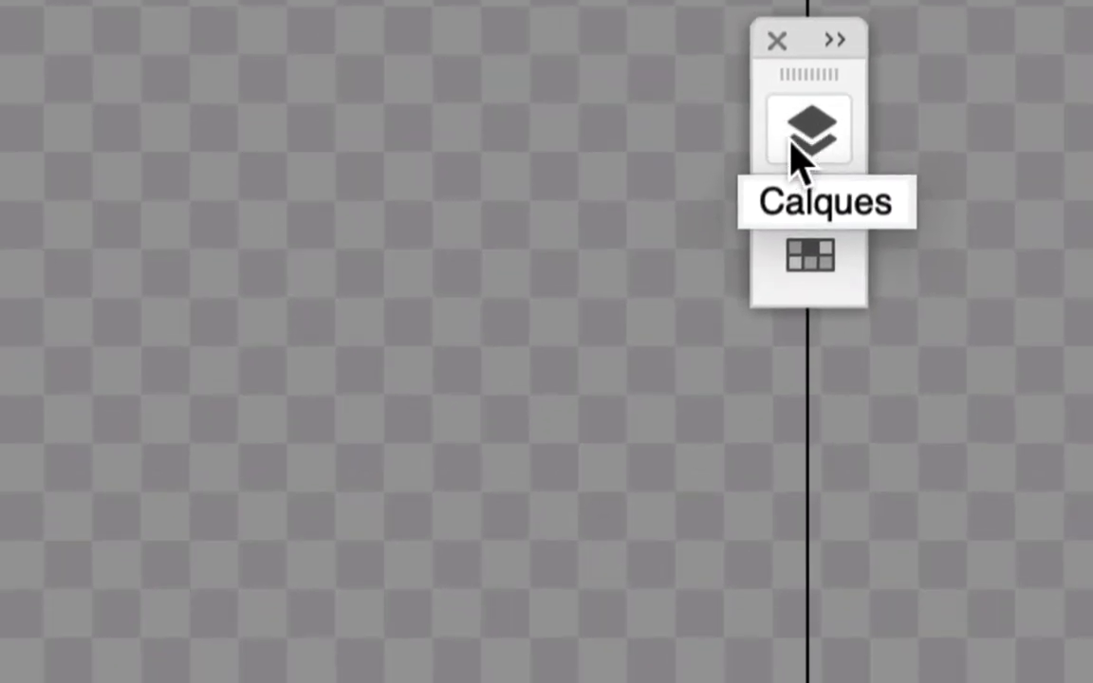
# - Separate Calques into its own floating panel, close Nuancier, and move Calques away from the bear's head
pyautogui.click(765, 152)
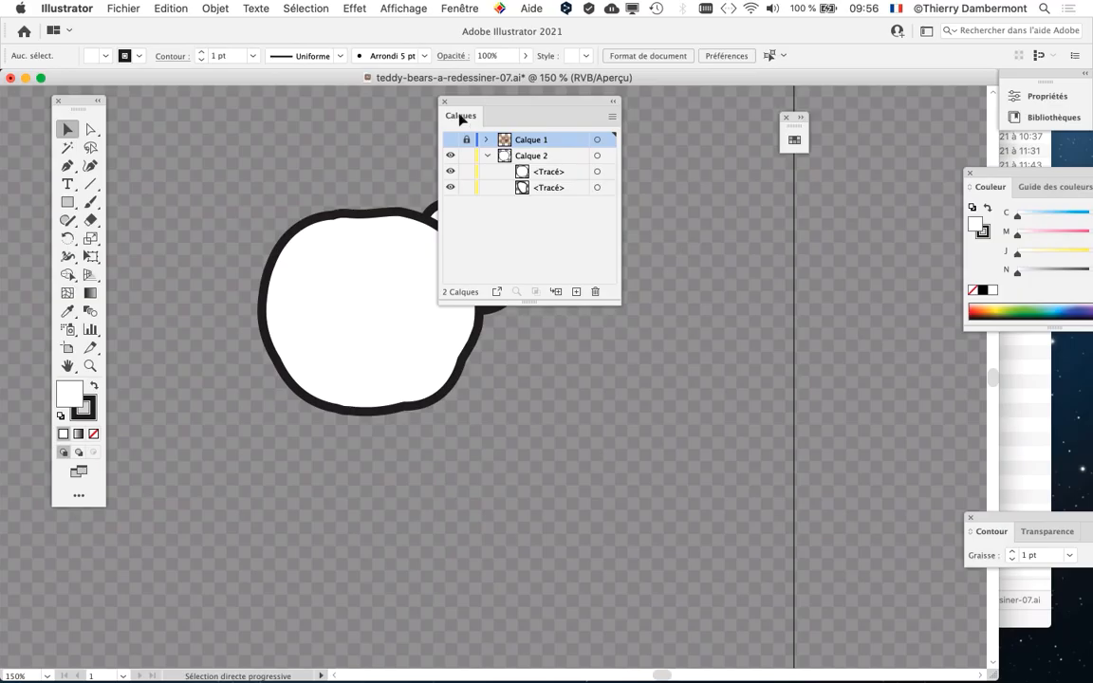
pyautogui.click(787, 118)
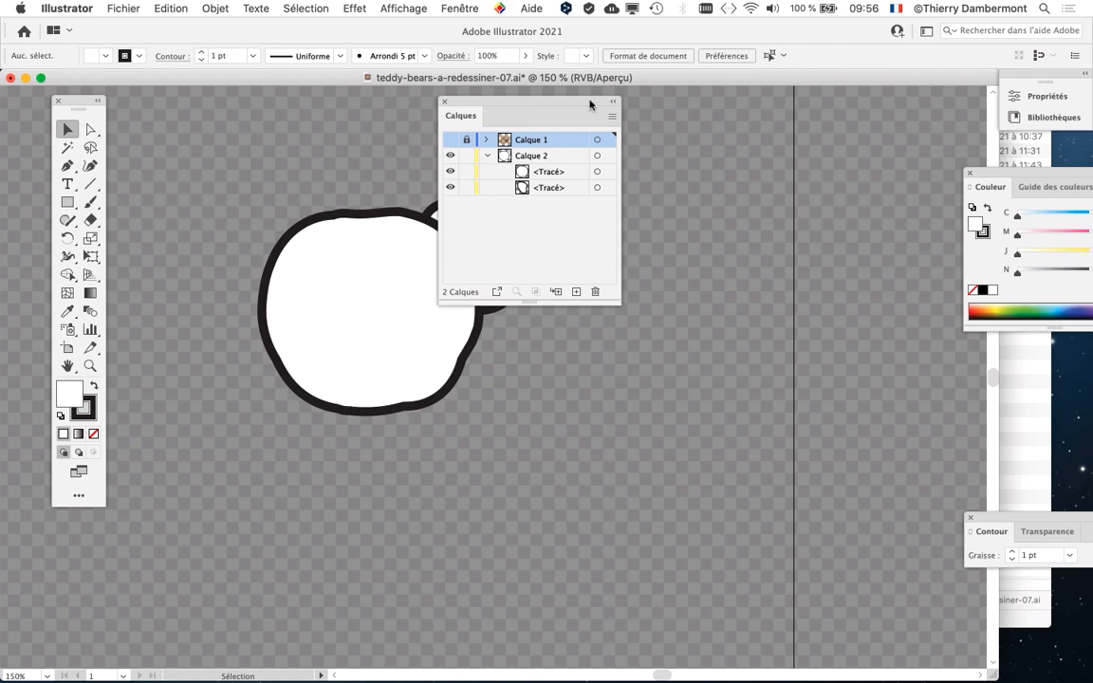
pyautogui.moveTo(589, 104); pyautogui.dragTo(815, 146)
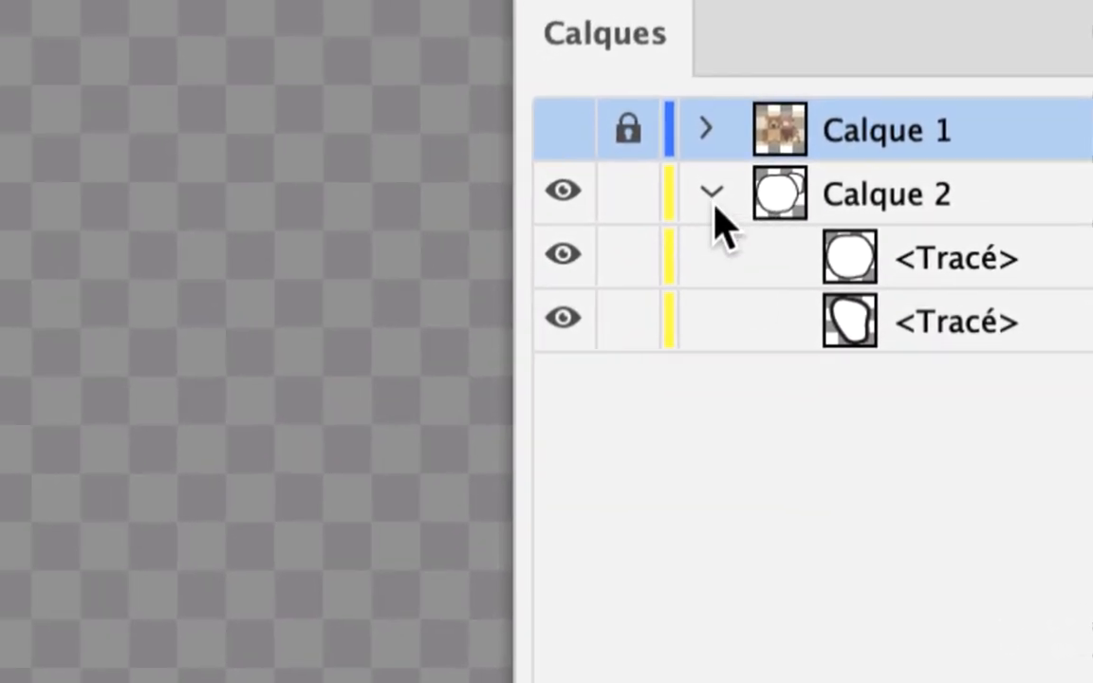
# - Collapse the contents of Calque 2 and show the locked photo layer Calque 1
pyautogui.click(685, 205)
pyautogui.click(714, 203)
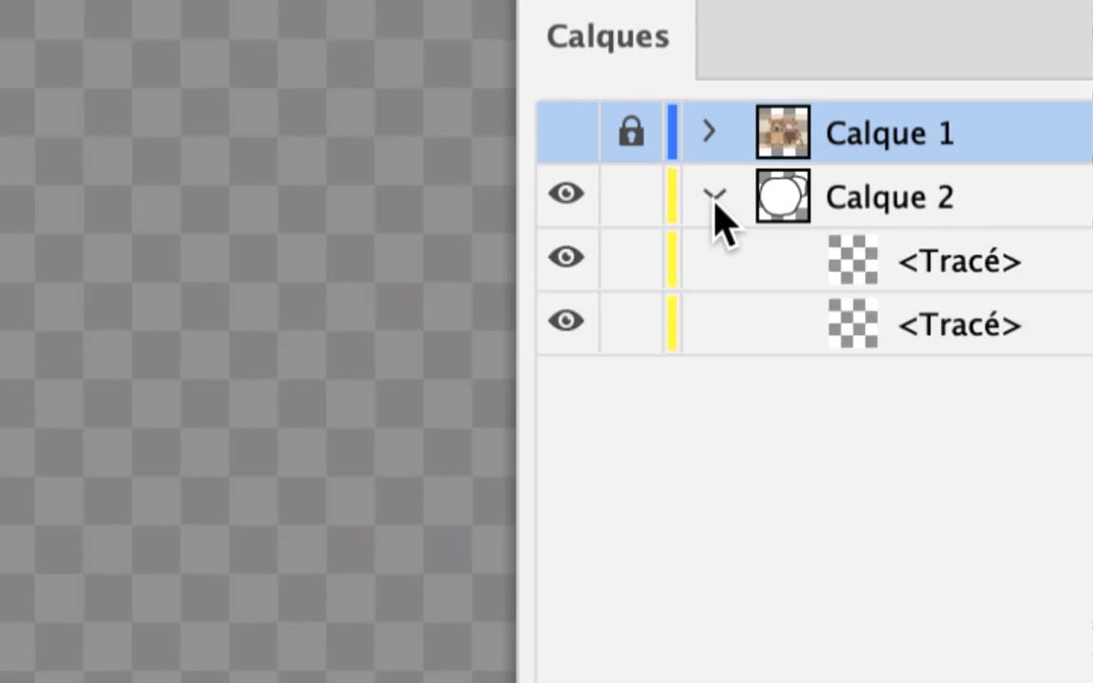
pyautogui.click(714, 201)
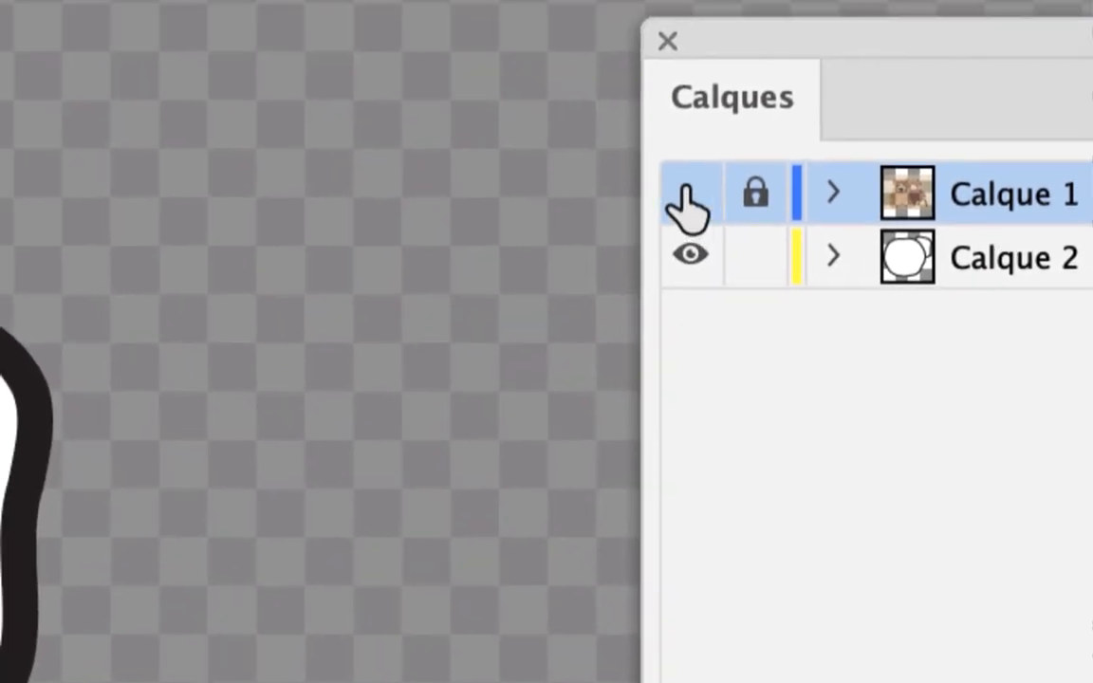
pyautogui.click(684, 194)
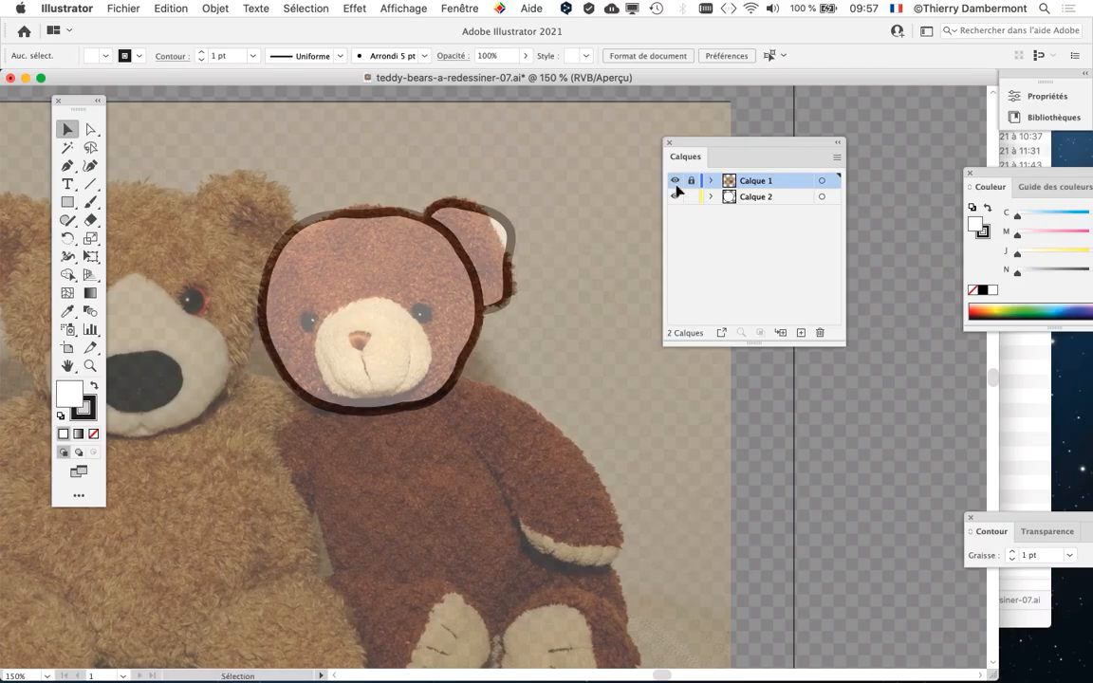
# - Move the Calques panel clear of the two bears and make Calque 2 the active layer
pyautogui.moveTo(710, 142); pyautogui.dragTo(866, 126)
pyautogui.hscroll(-5, 588, 247)
pyautogui.scroll(-3, 633, 261)
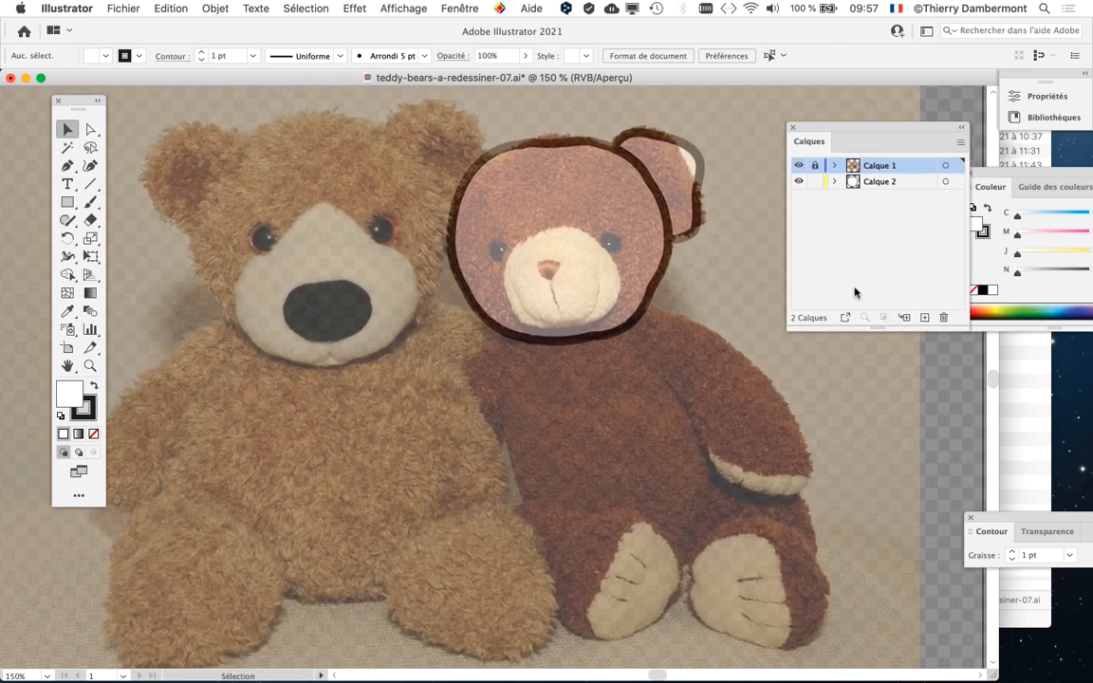
pyautogui.press('super')
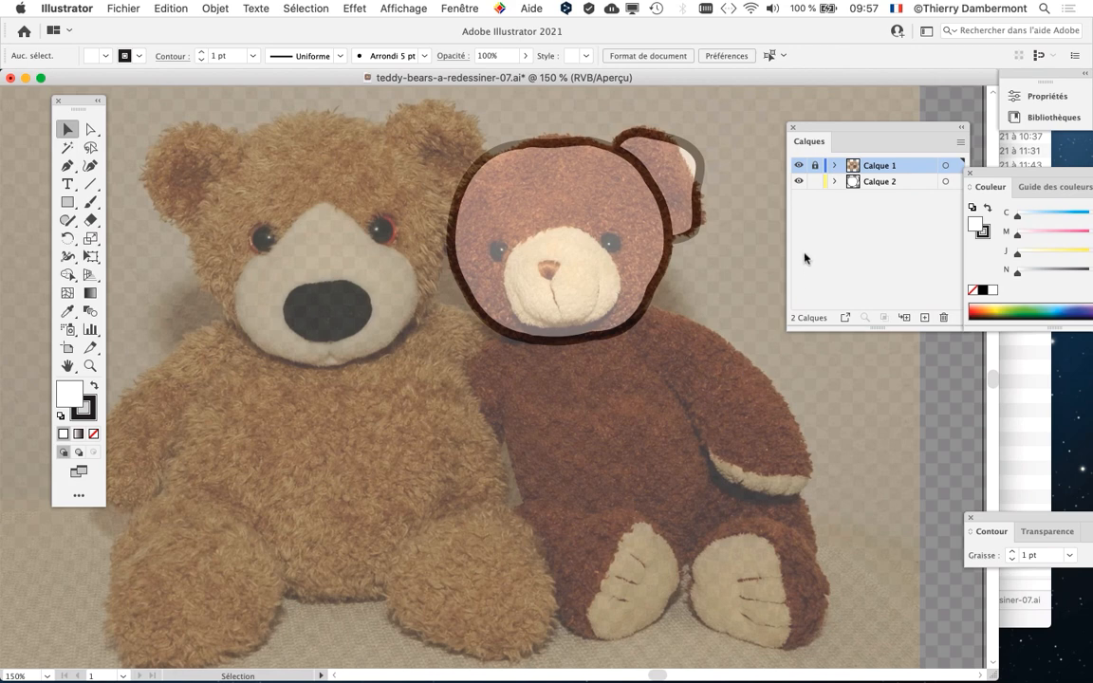
pyautogui.moveTo(835, 133); pyautogui.dragTo(802, 140)
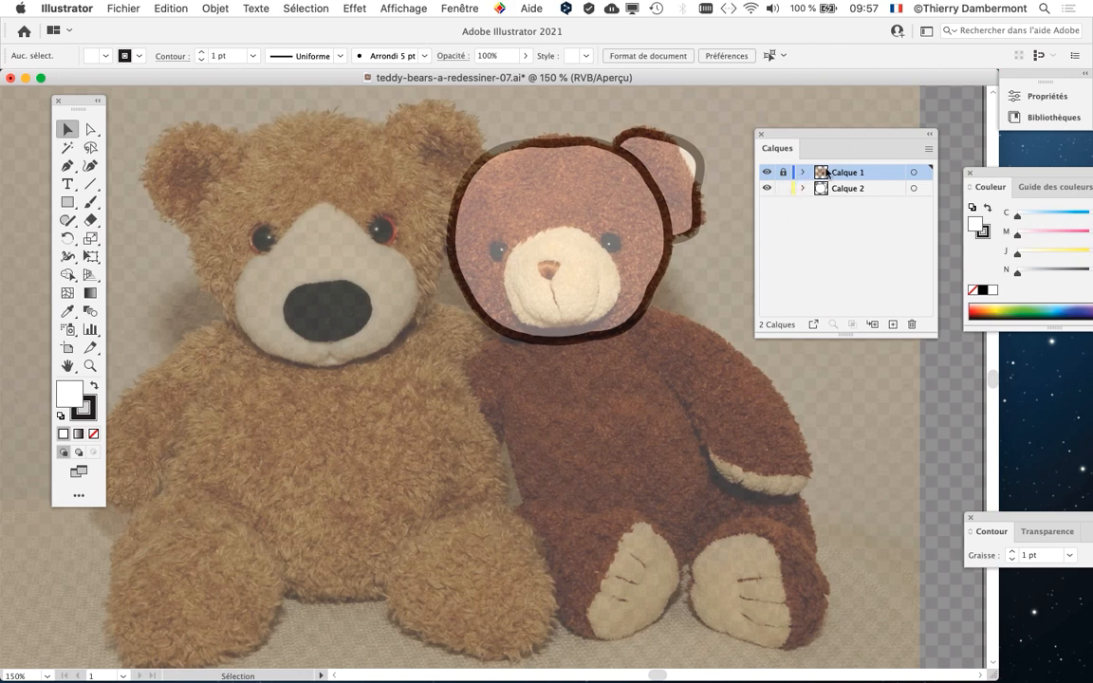
pyautogui.moveTo(820, 134); pyautogui.dragTo(903, 106)
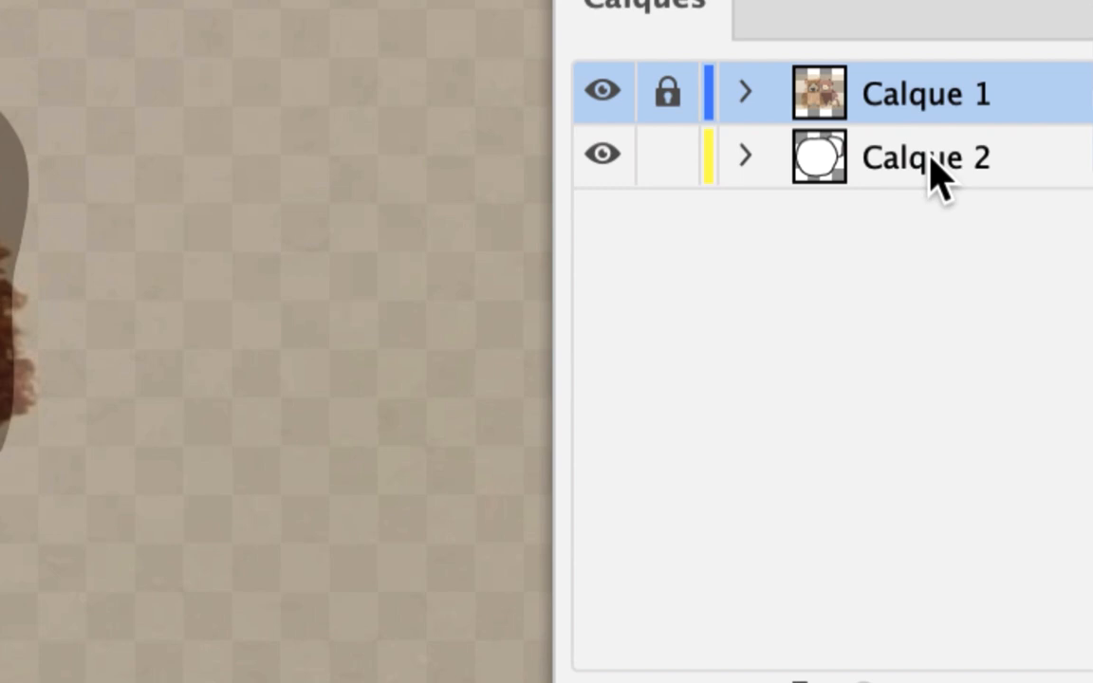
pyautogui.click(933, 169)
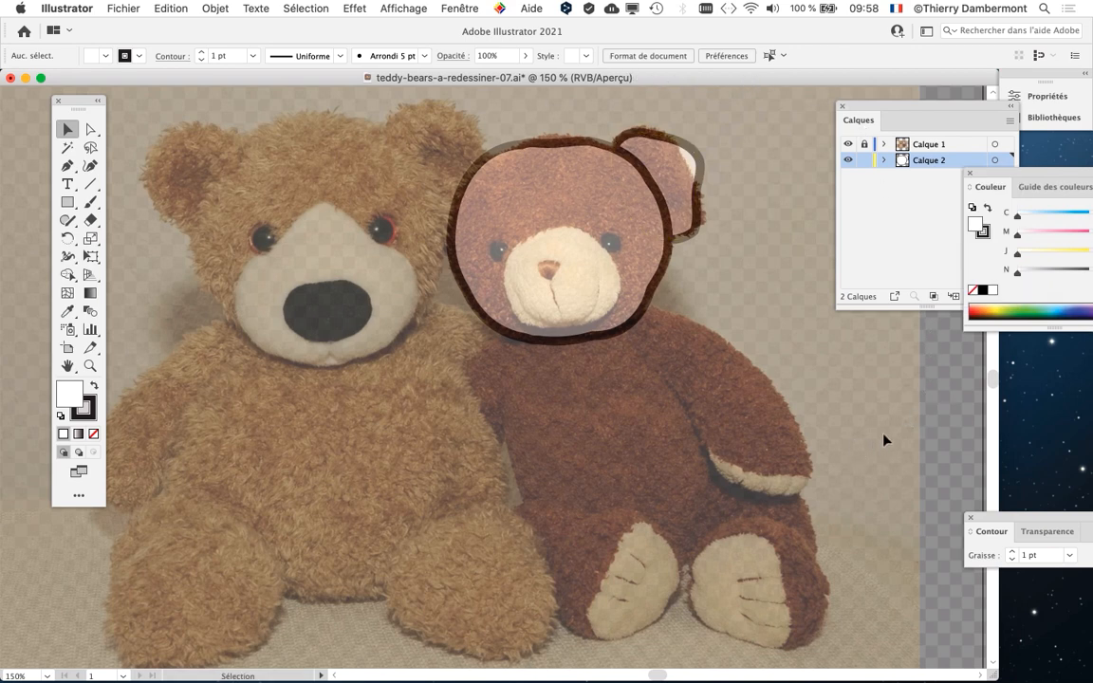
# - Hide Calque 1 so that only the traced head and ear show at 100 %
pyautogui.press('super+minus')
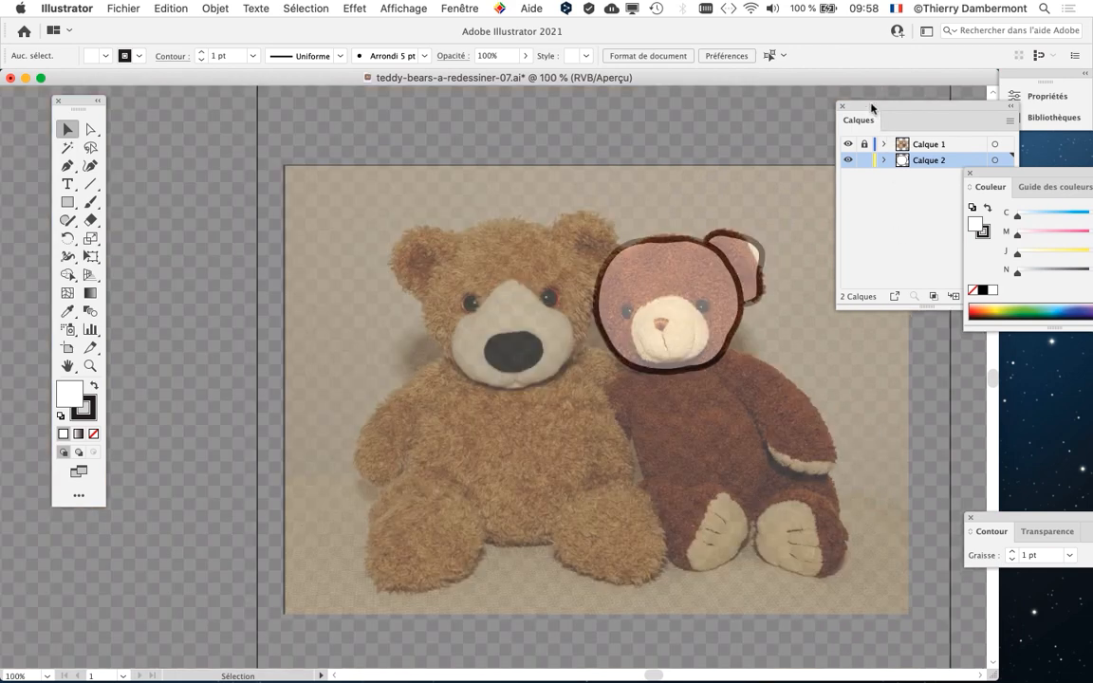
pyautogui.moveTo(872, 111); pyautogui.dragTo(824, 102)
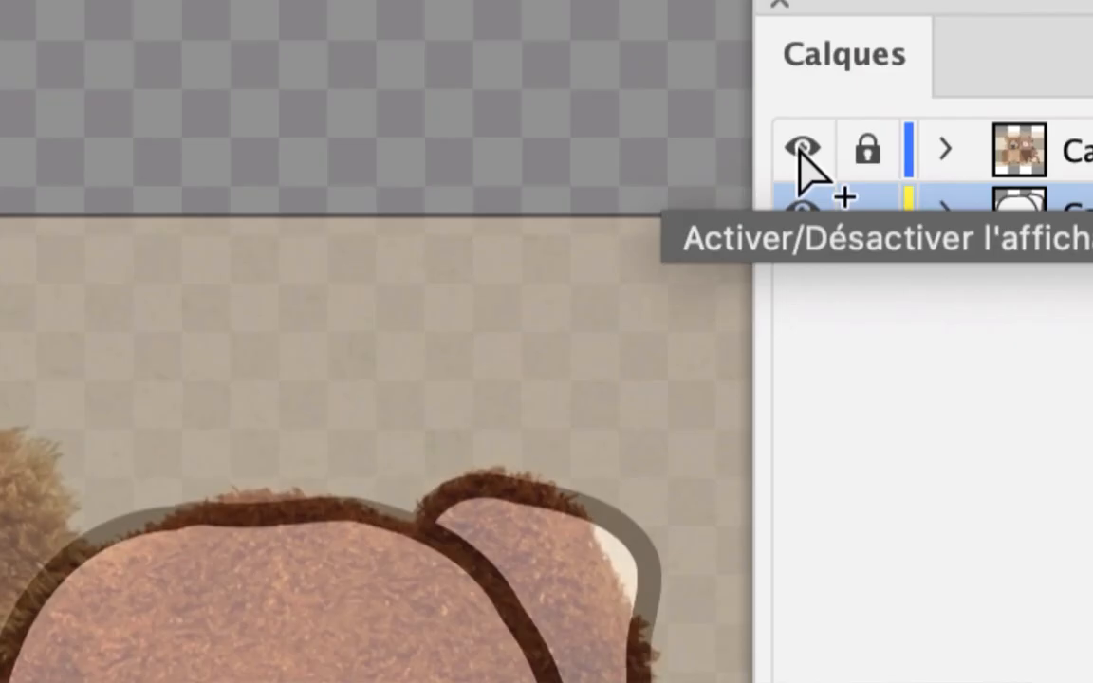
pyautogui.click(800, 155)
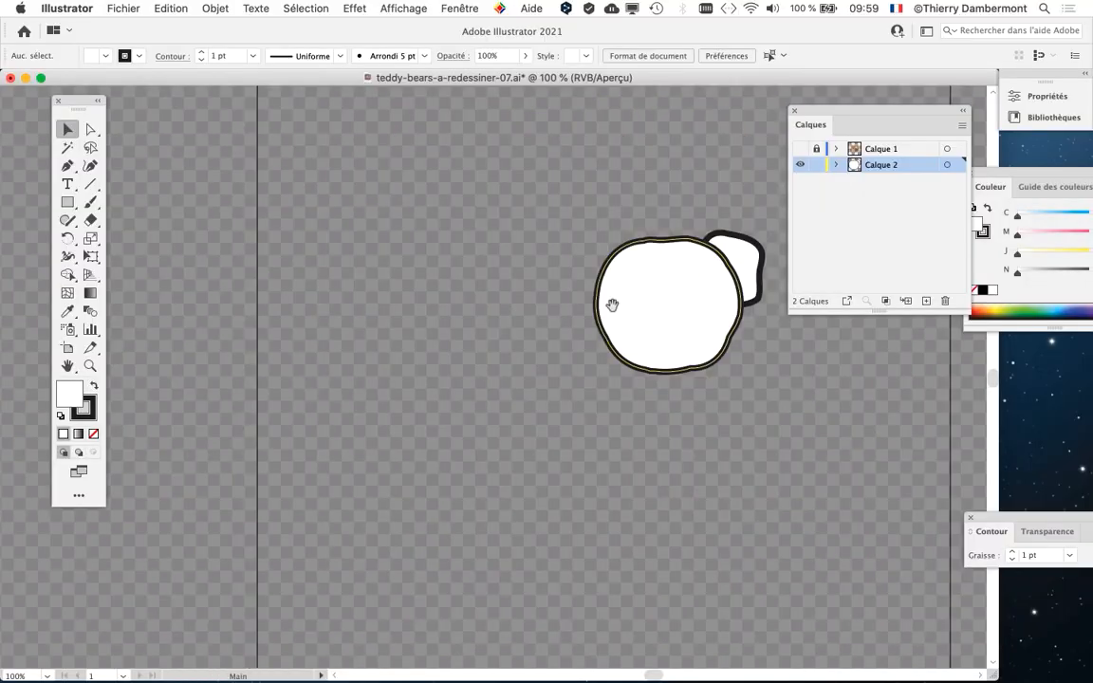
pyautogui.moveTo(612, 304); pyautogui.dragTo(493, 276)
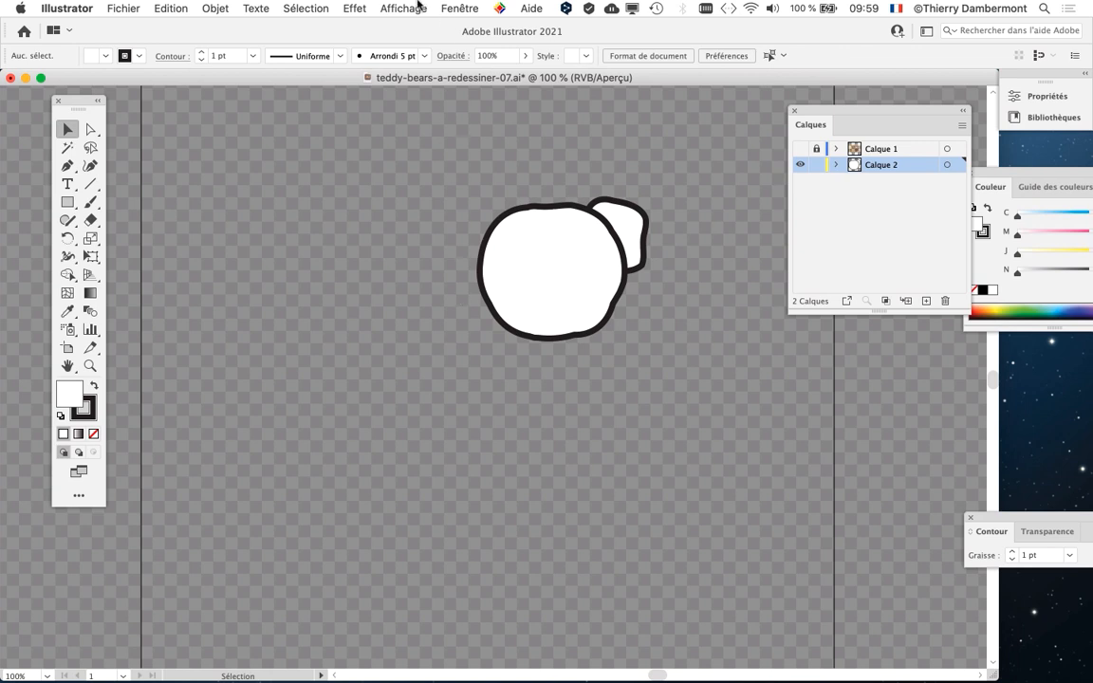
# - Hide the transparency grid and view the white artboard at 50 %
pyautogui.click(419, 7)
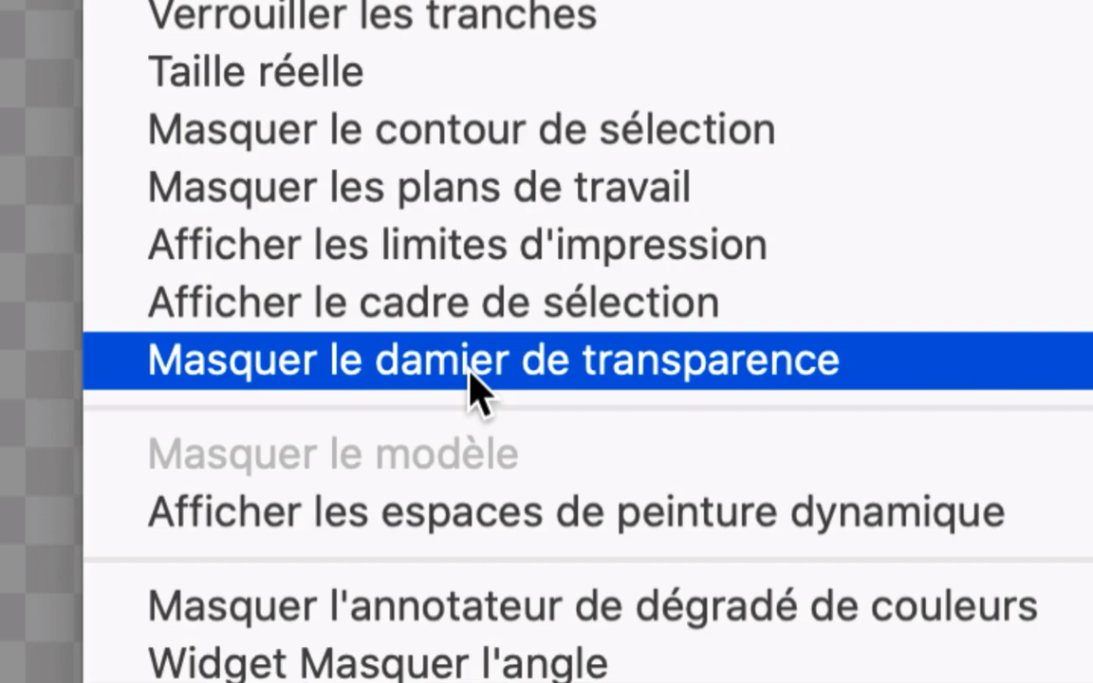
pyautogui.click(470, 373)
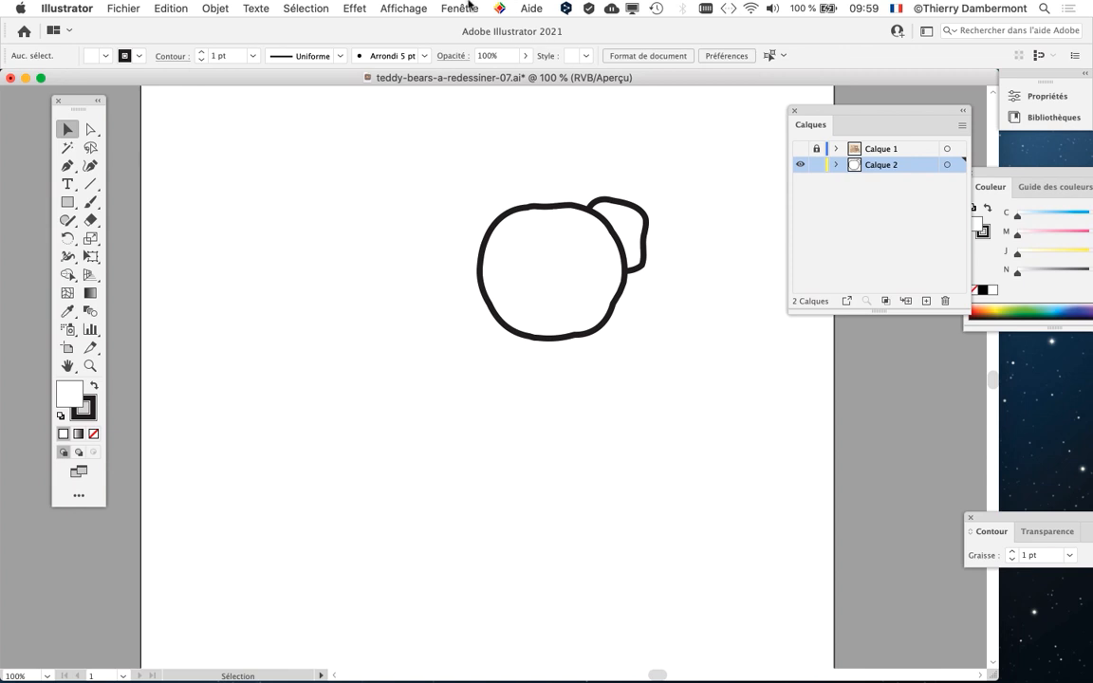
pyautogui.click(405, 9)
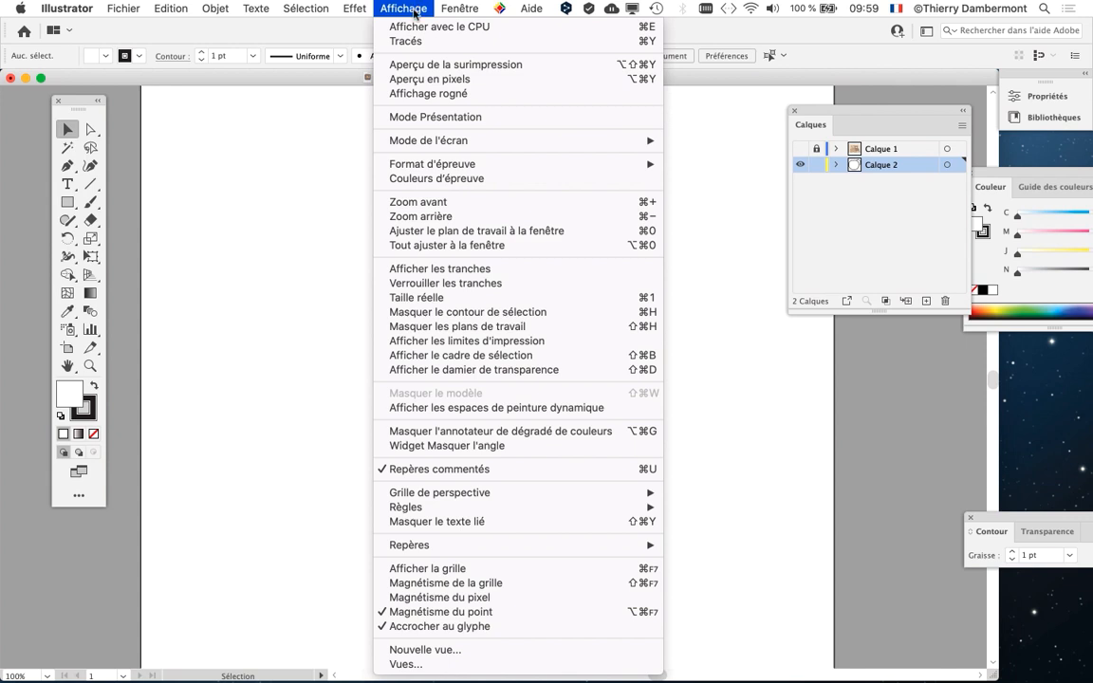
pyautogui.click(911, 476)
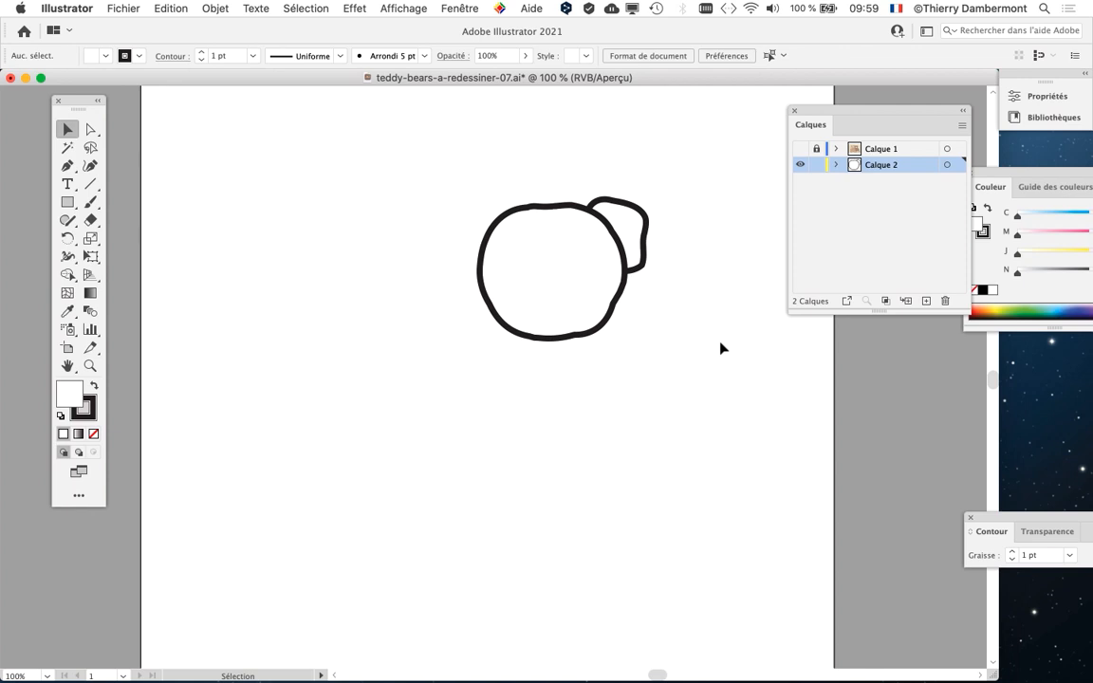
pyautogui.scroll(-2, 720, 349)
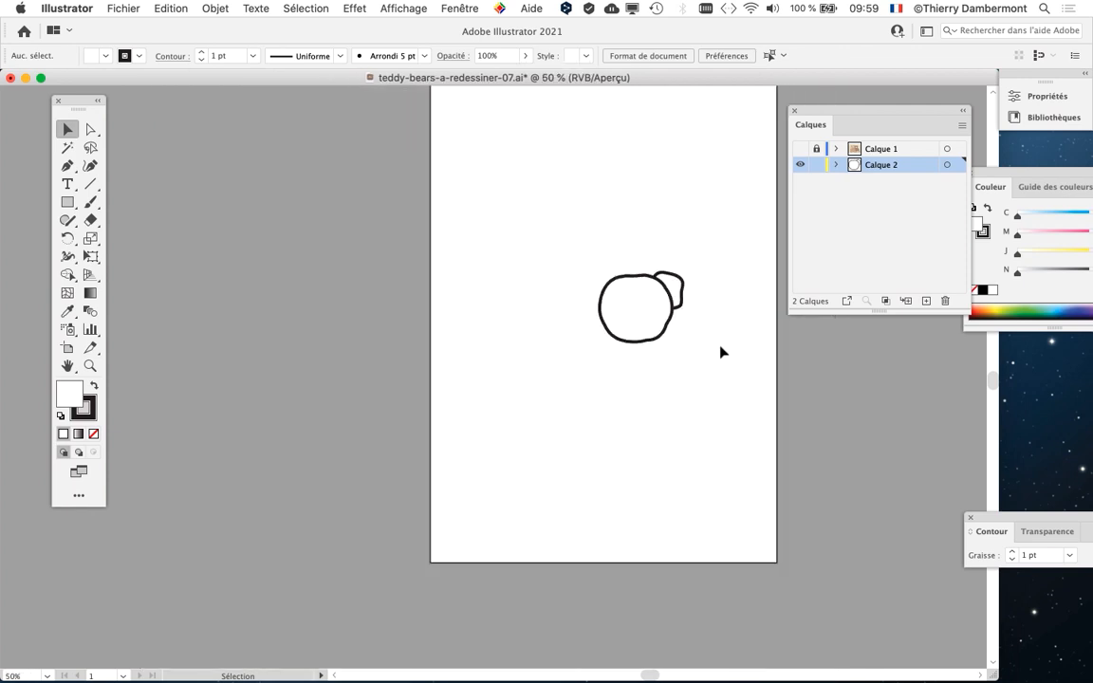
pyautogui.scroll(-1, 721, 354)
pyautogui.hscroll(5, 537, 298)
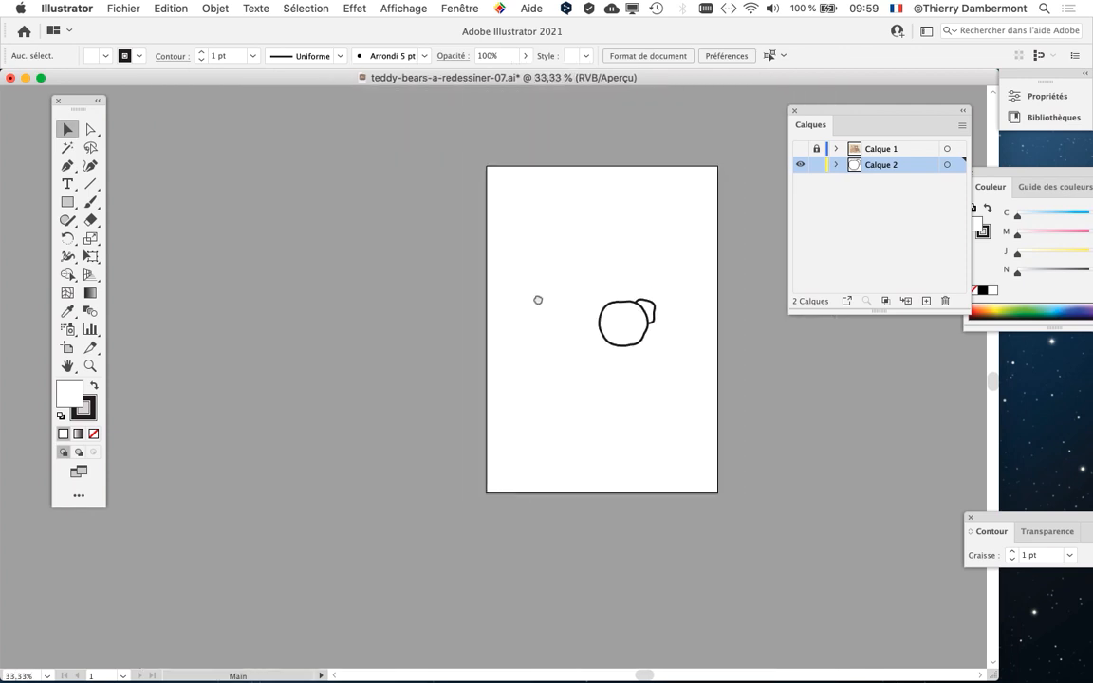
pyautogui.scroll(1, 378, 247)
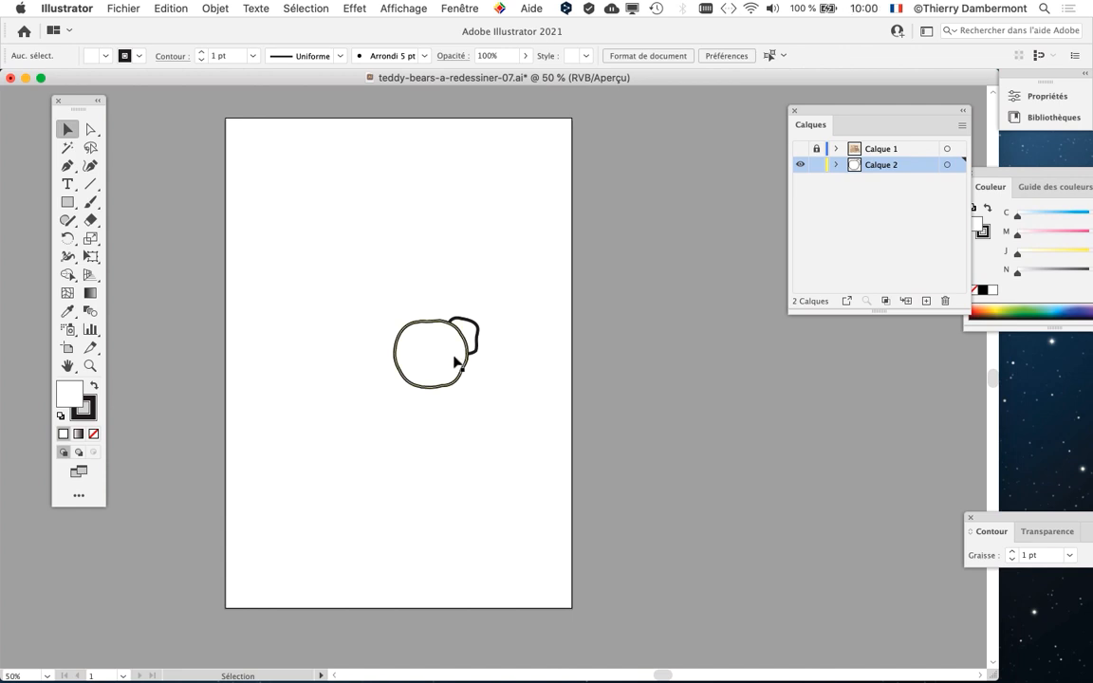
pyautogui.scroll(4, 453, 358)
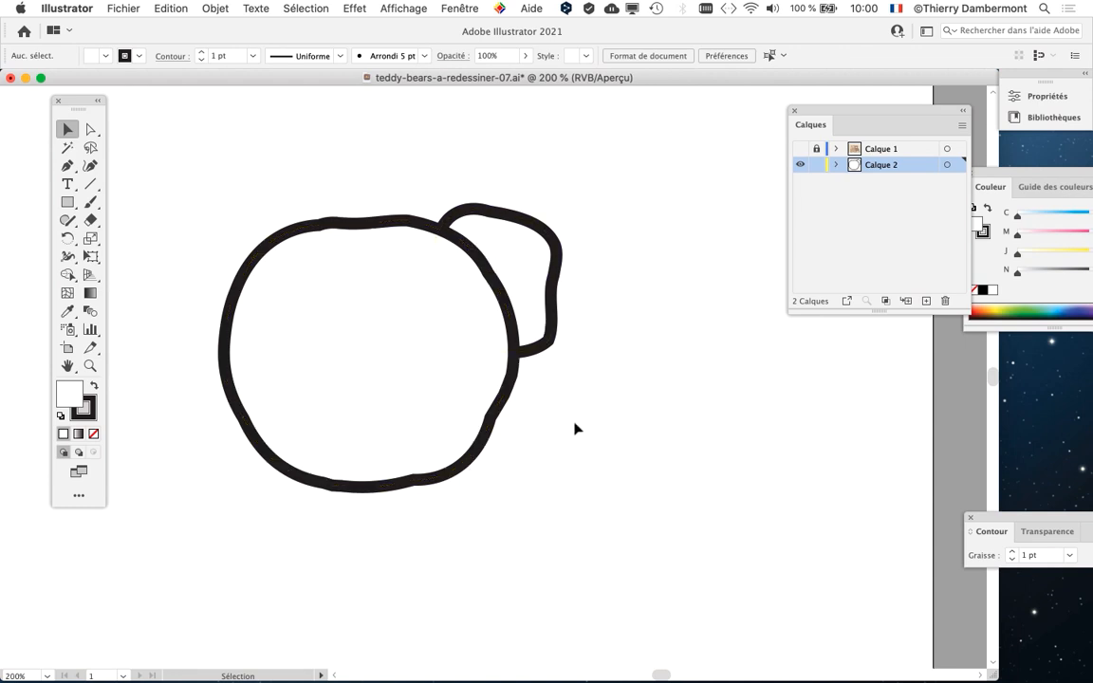
pyautogui.scroll(-3, 529, 429)
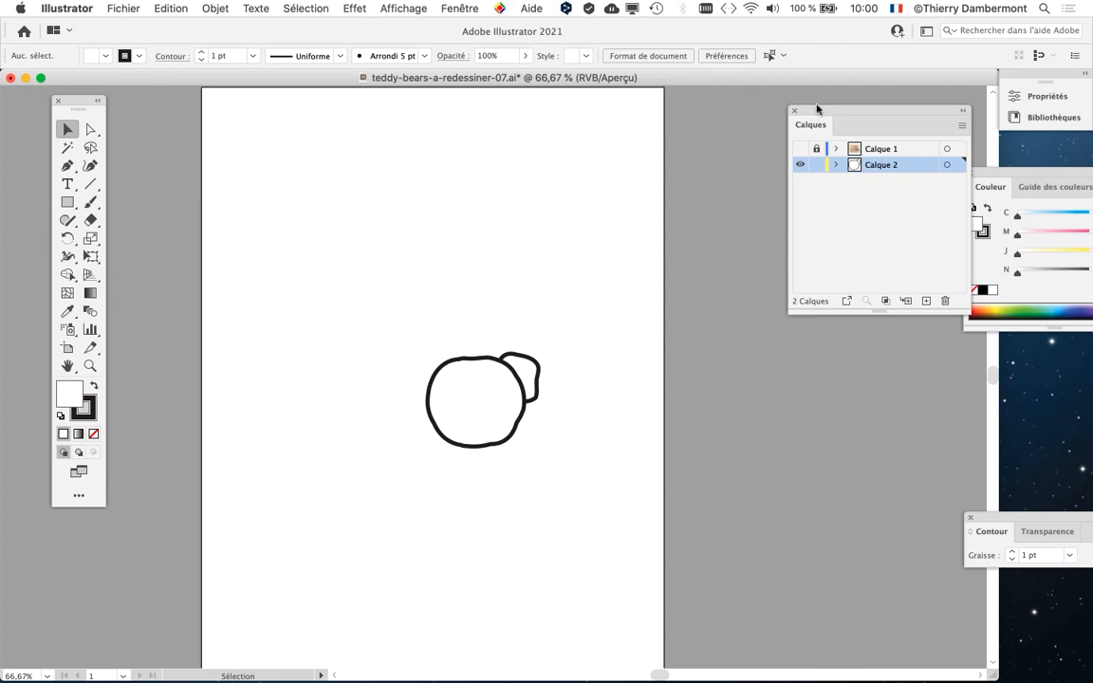
# - Create a new layer and place it beneath Calque 2 in the layer stack
pyautogui.moveTo(818, 110); pyautogui.dragTo(654, 168)
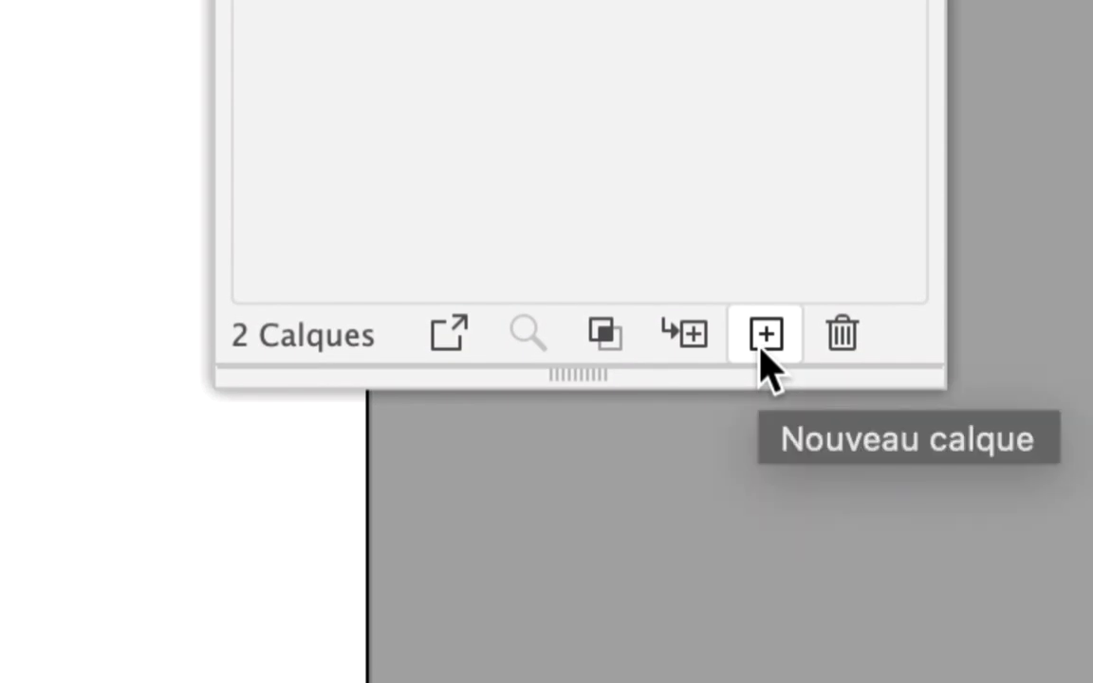
pyautogui.click(765, 337)
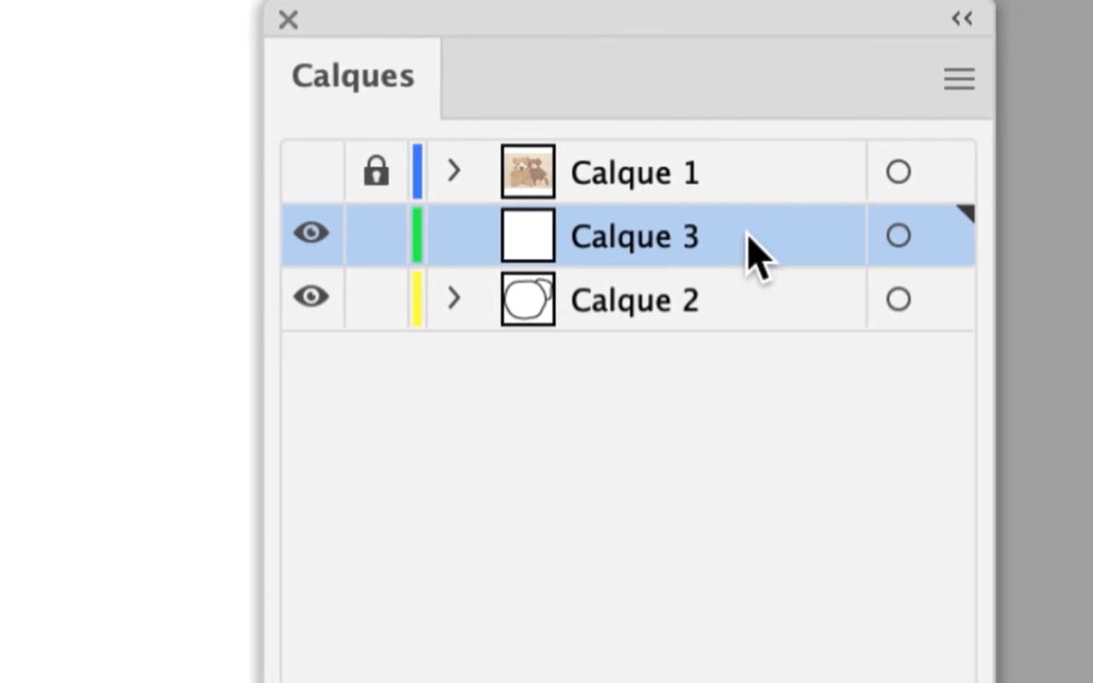
pyautogui.moveTo(750, 251); pyautogui.dragTo(747, 299)
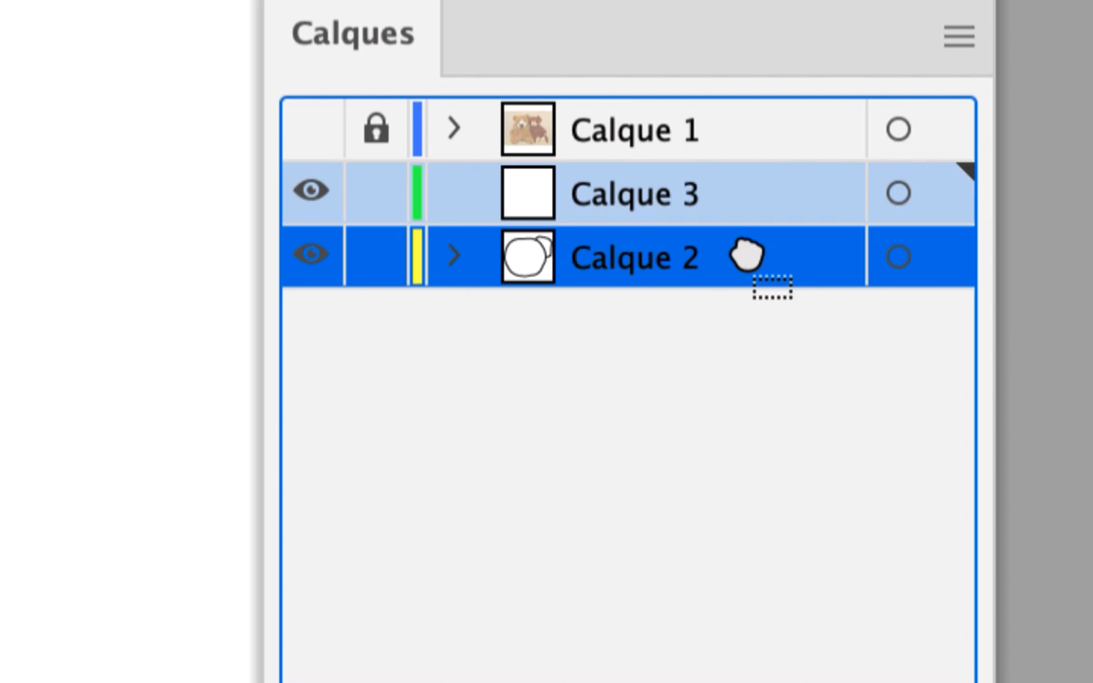
pyautogui.moveTo(747, 255); pyautogui.dragTo(747, 289)
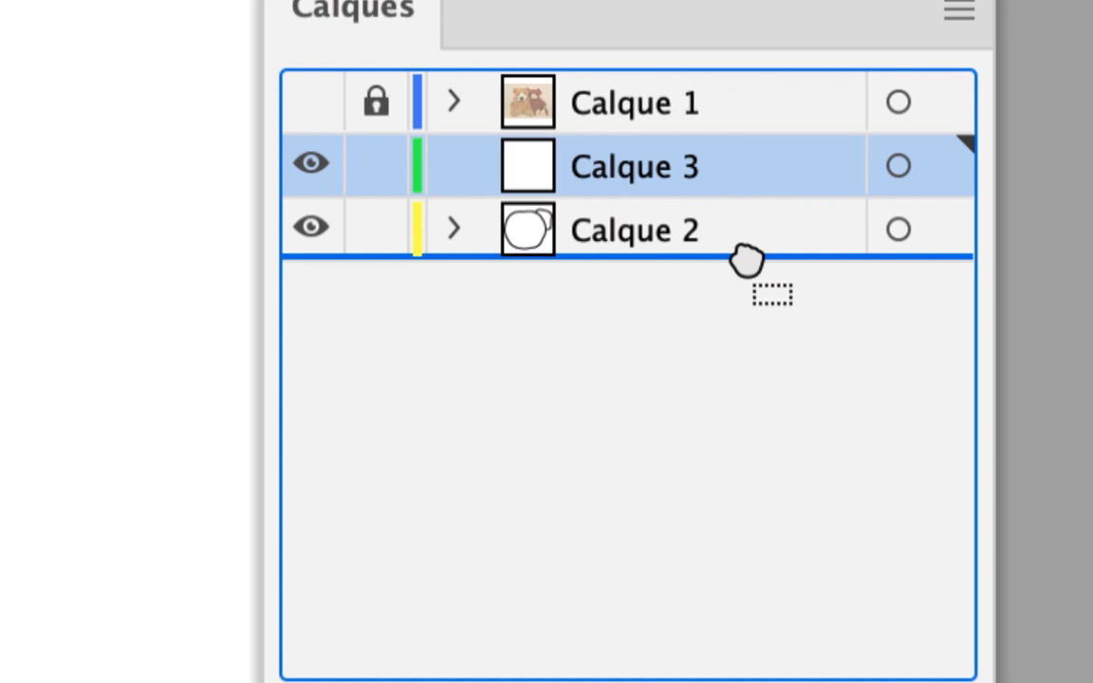
pyautogui.moveTo(747, 261); pyautogui.dragTo(748, 266)
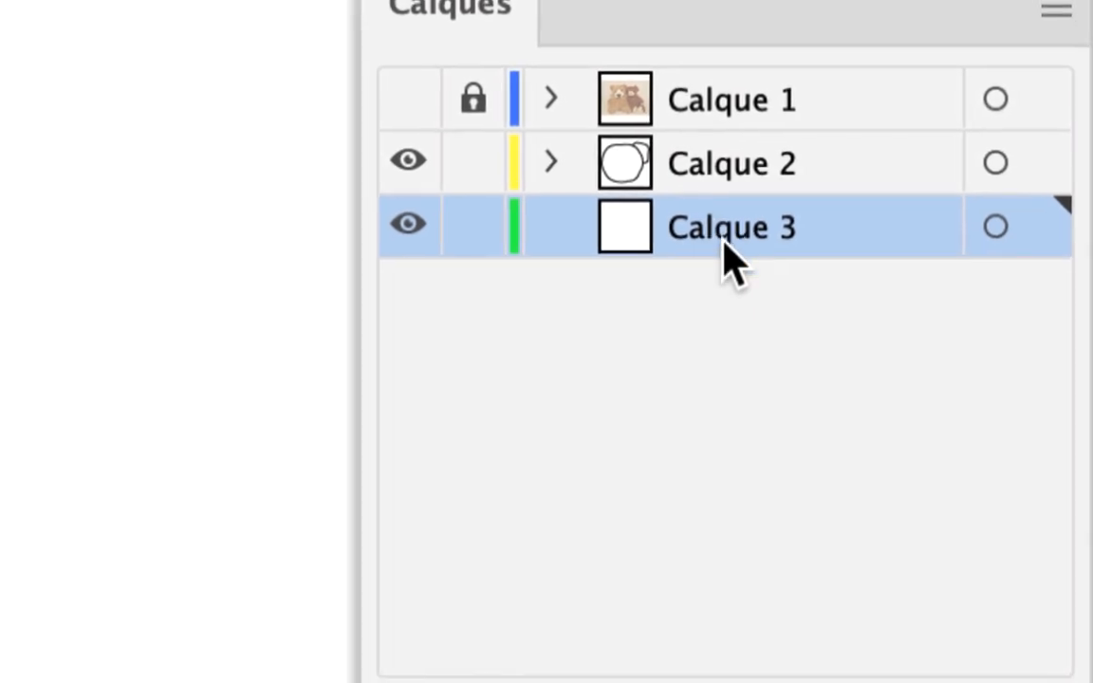
# - Rename the new bottom layer as fond coloré and lock Calque 2
pyautogui.doubleClick(725, 243)
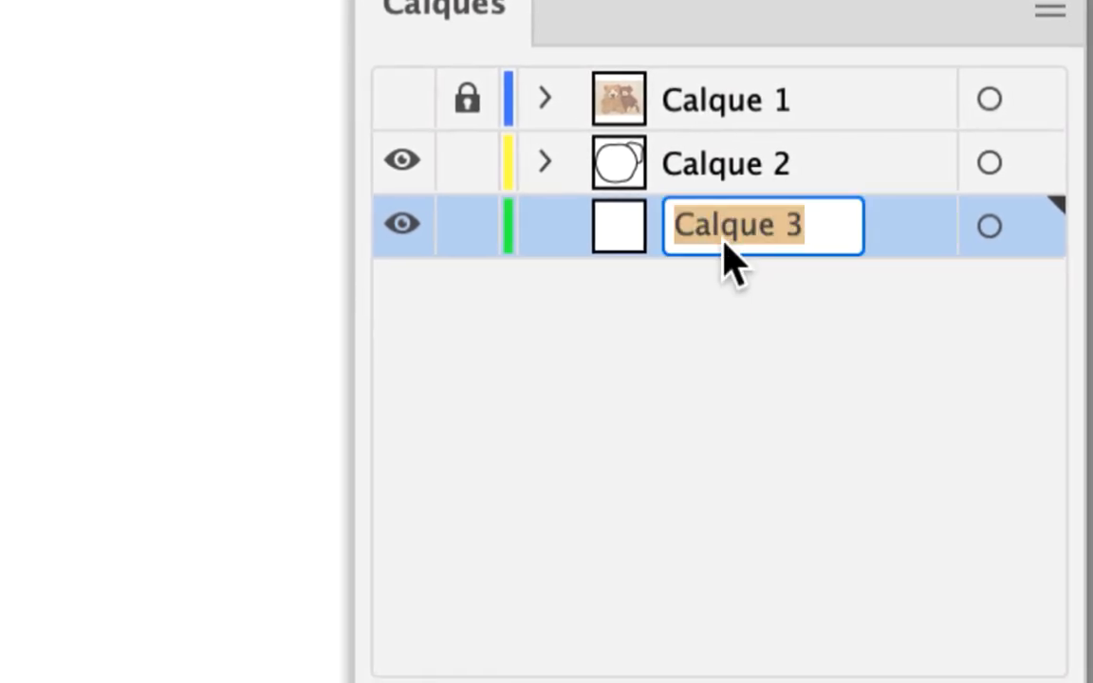
pyautogui.write('fo')
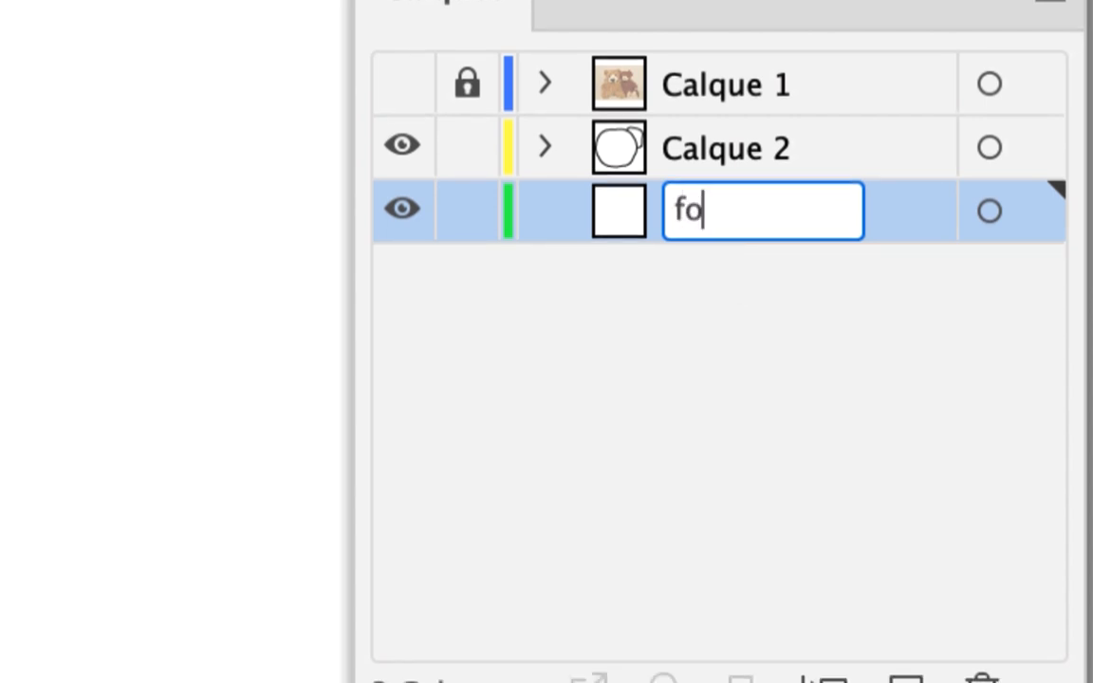
pyautogui.write('nd coloré')
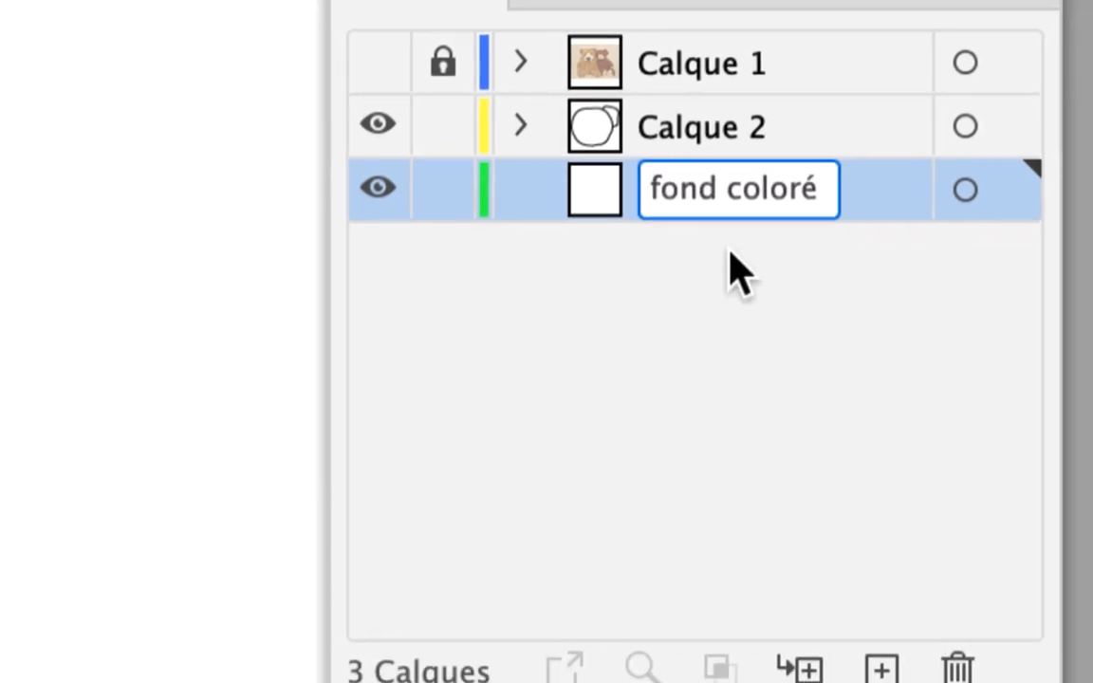
pyautogui.click(763, 298)
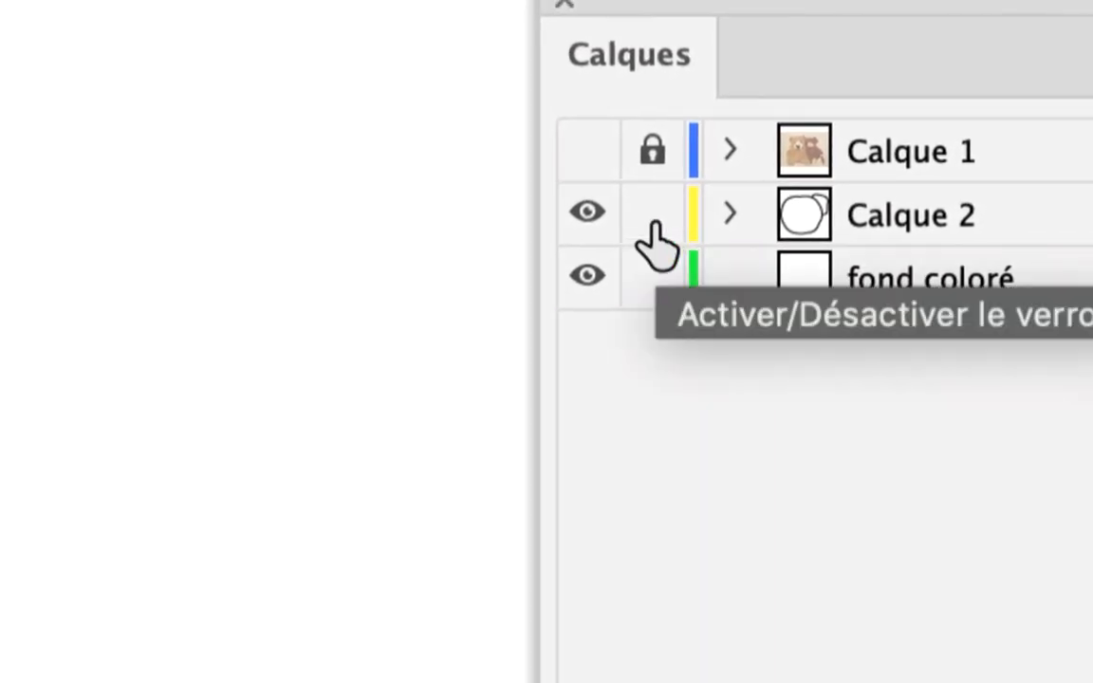
pyautogui.click(653, 216)
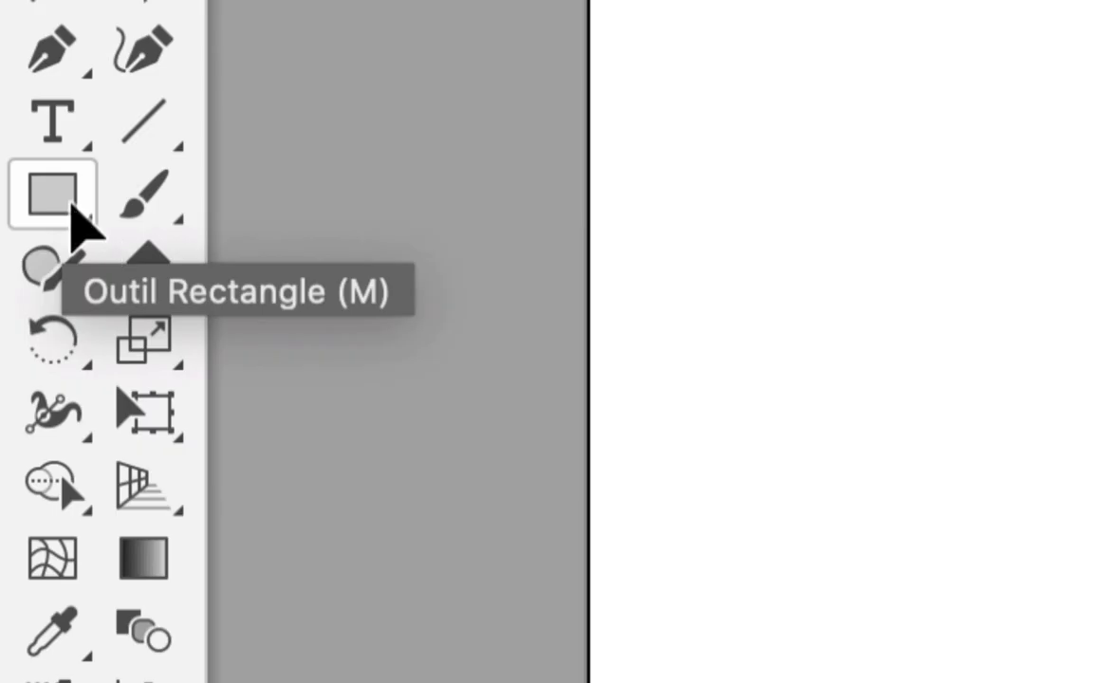
# - Draw a rectangle on the fond coloré layer that extends past every edge of the artboard
pyautogui.click(75, 223)
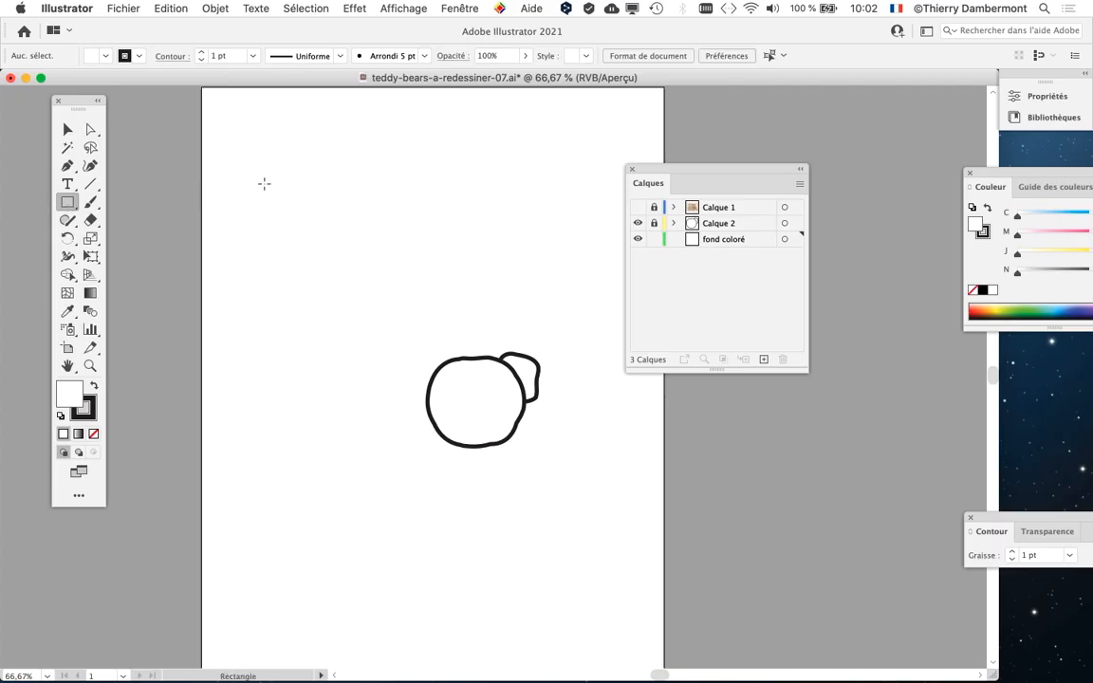
pyautogui.scroll(-1, 264, 182)
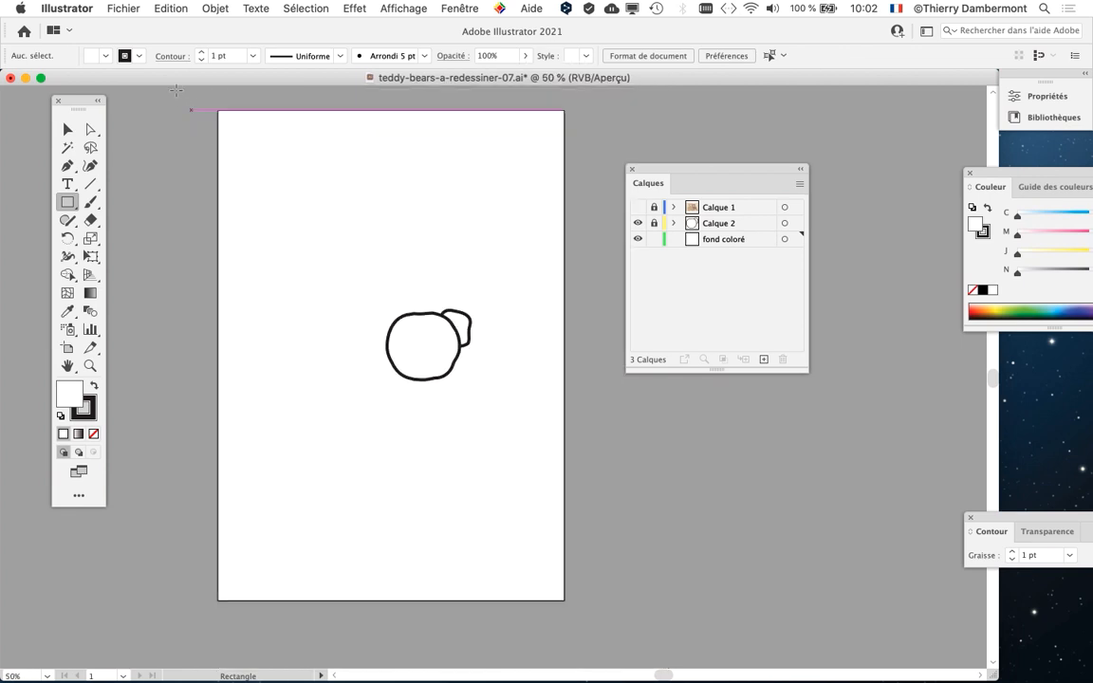
pyautogui.moveTo(154, 95); pyautogui.dragTo(675, 534)
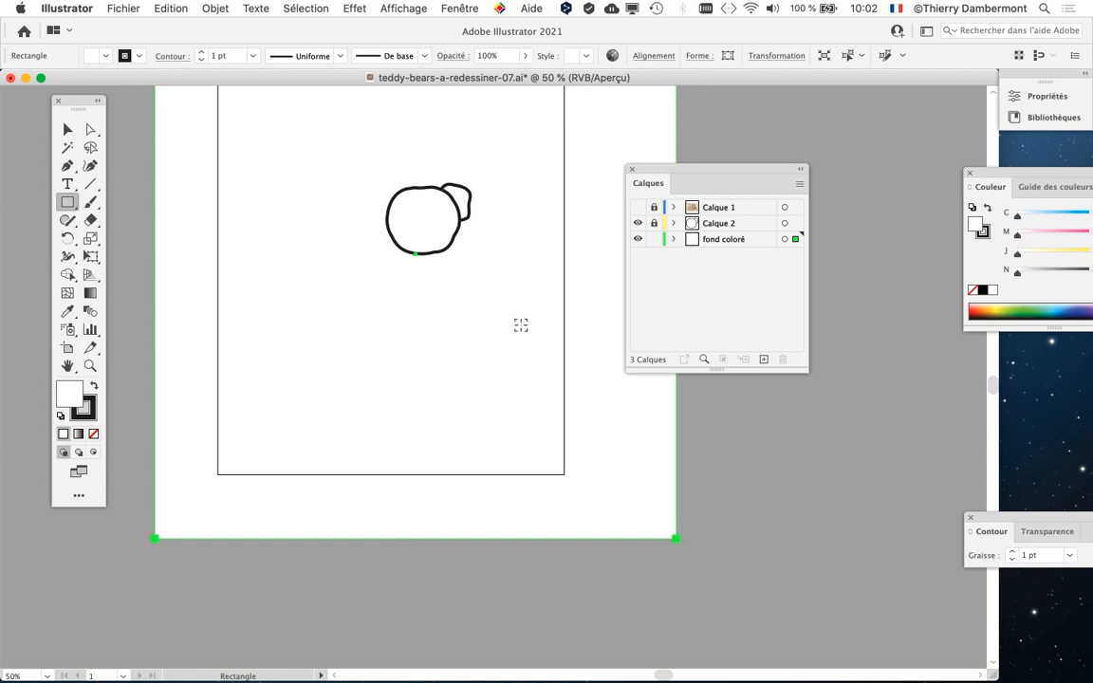
pyautogui.scroll(-1, 520, 325)
pyautogui.scroll(4, 509, 290)
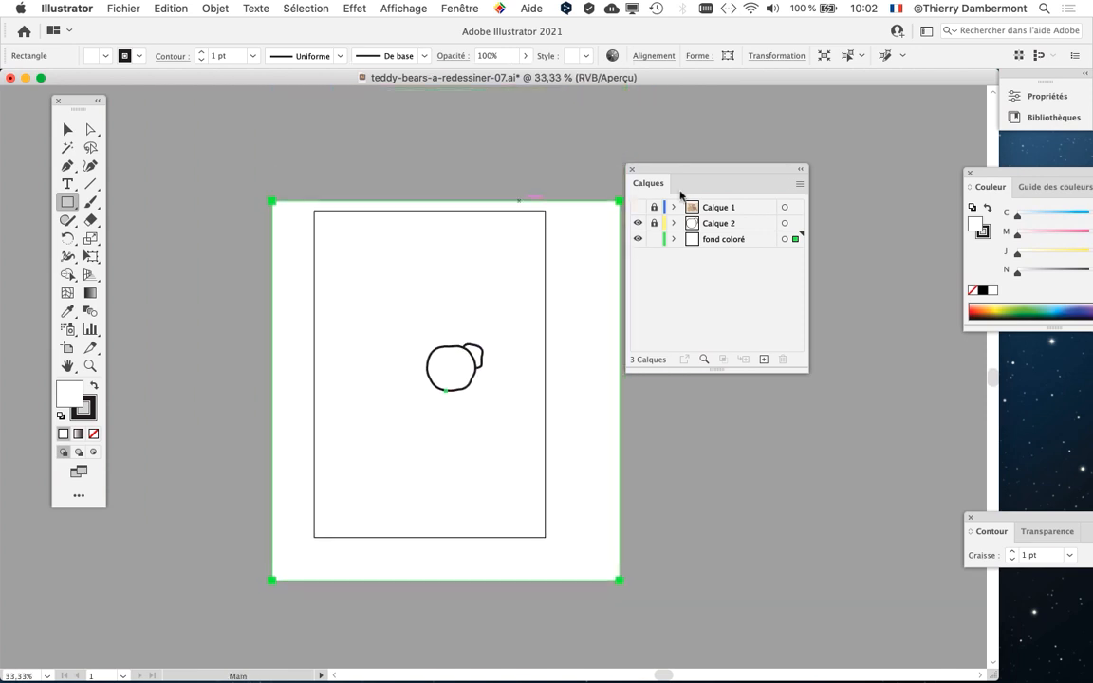
# - Reposition the oversized rectangle around the artboard and move the Calques panel clear of it
pyautogui.moveTo(697, 170); pyautogui.dragTo(754, 152)
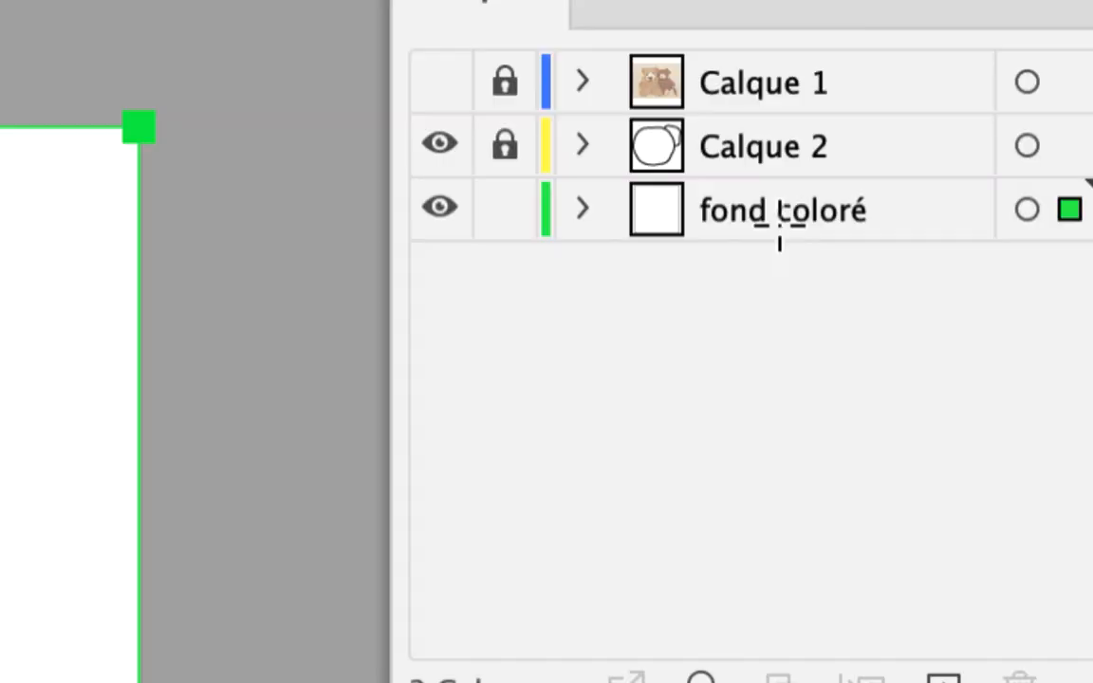
pyautogui.click(780, 224)
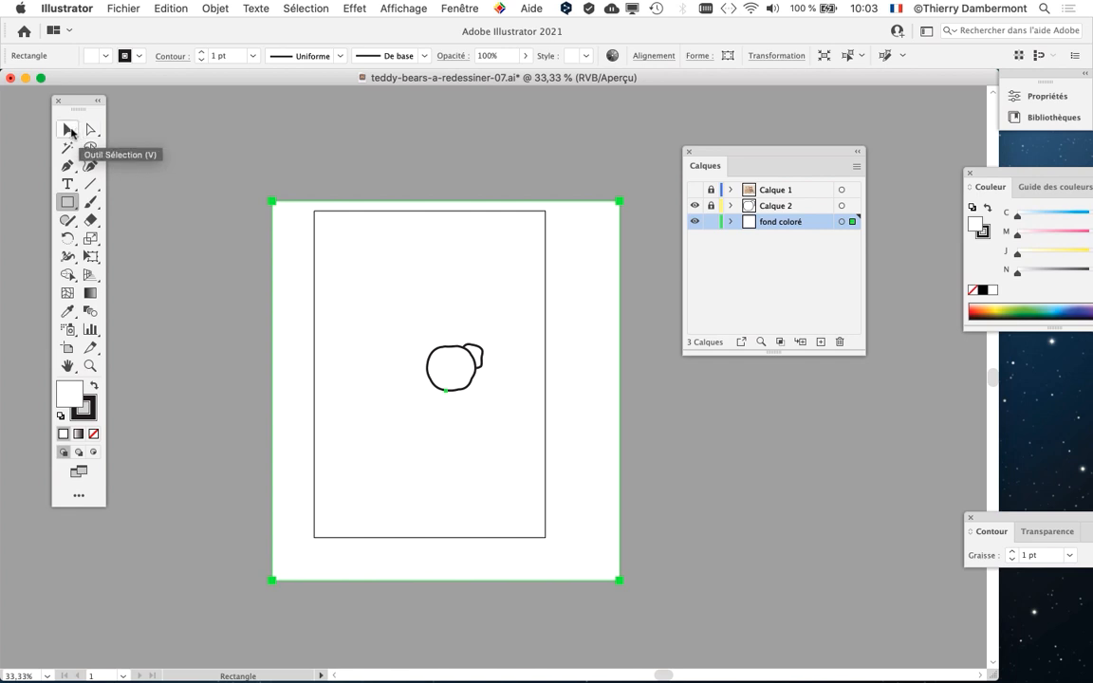
pyautogui.click(68, 130)
pyautogui.moveTo(301, 239)
pyautogui.mouseDown()
pyautogui.moveTo(281, 225)
pyautogui.moveTo(290, 235)
pyautogui.mouseUp()
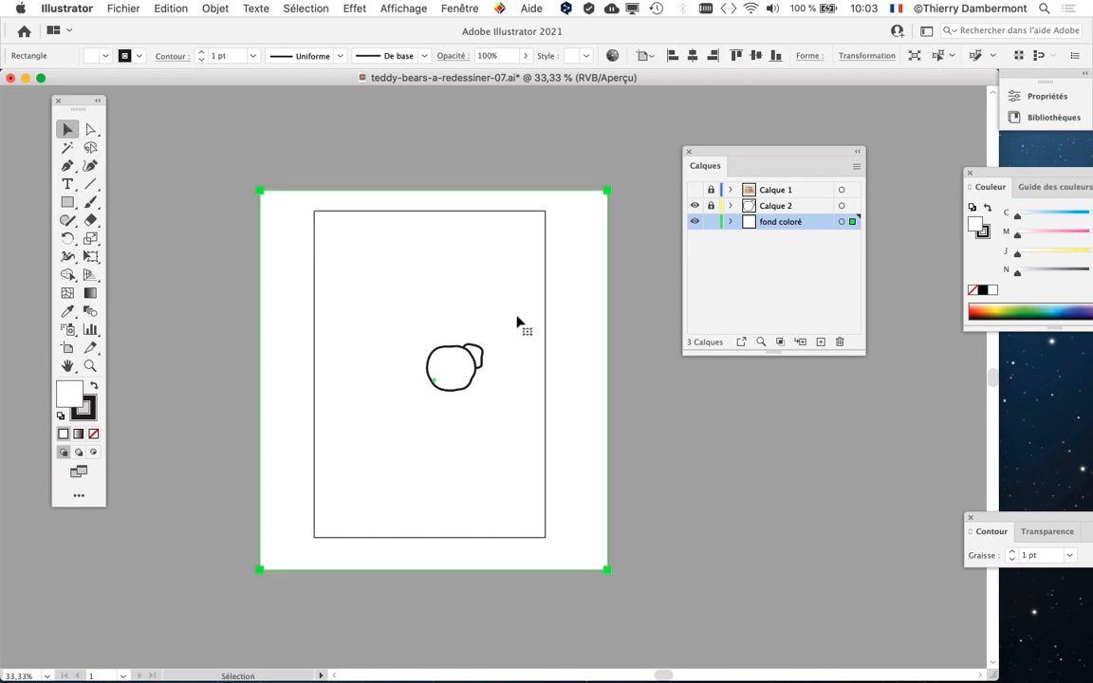
pyautogui.scroll(-2, 517, 318)
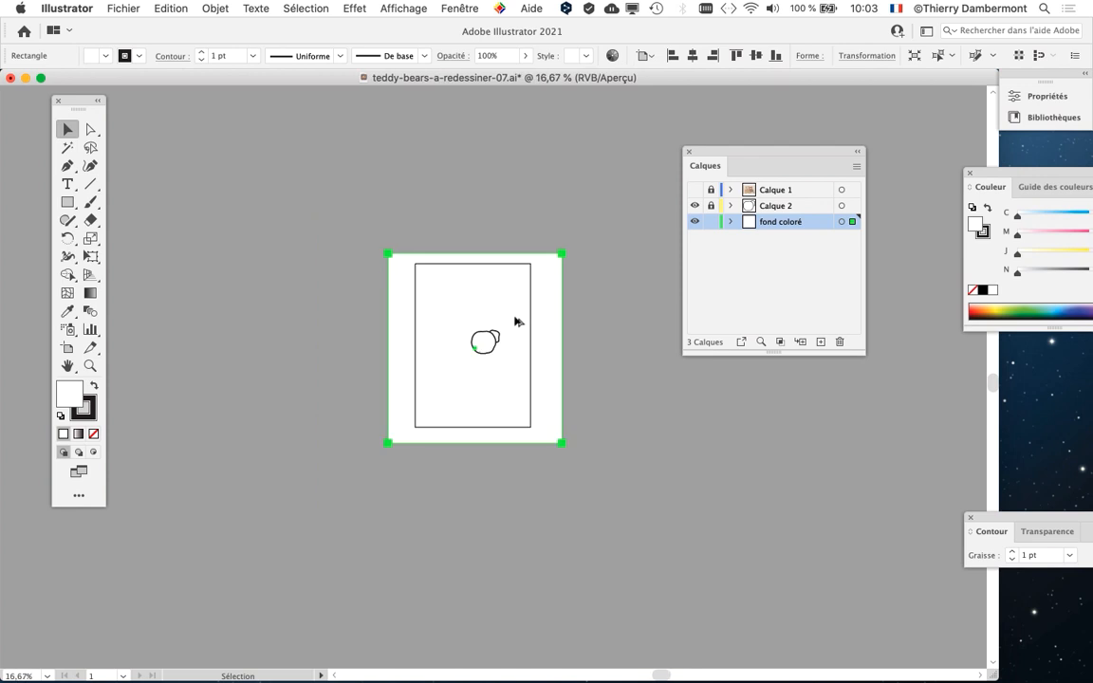
pyautogui.scroll(-1, 517, 321)
pyautogui.moveTo(723, 154); pyautogui.dragTo(820, 233)
pyautogui.scroll(2, 526, 327)
pyautogui.moveTo(539, 317)
pyautogui.mouseDown()
pyautogui.moveTo(636, 300)
pyautogui.moveTo(731, 335)
pyautogui.moveTo(533, 326)
pyautogui.mouseUp()
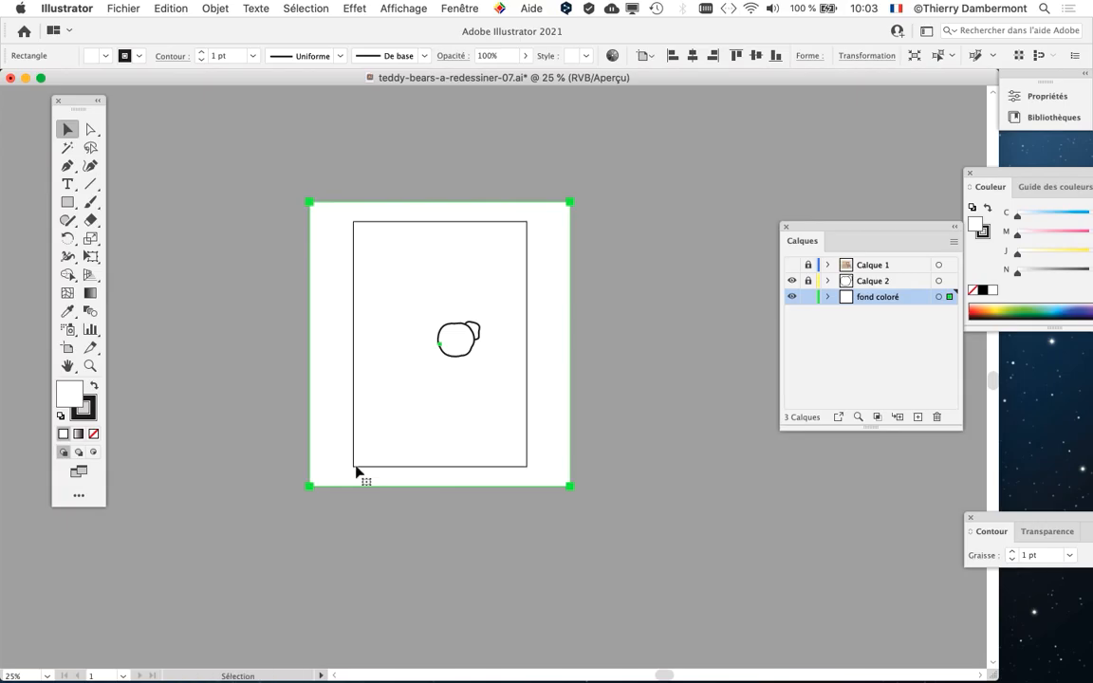
# - Replace the oversized rectangle with a smaller one drawn inside the artboard and centre it on the page
pyautogui.press('Delete')
pyautogui.press('m')
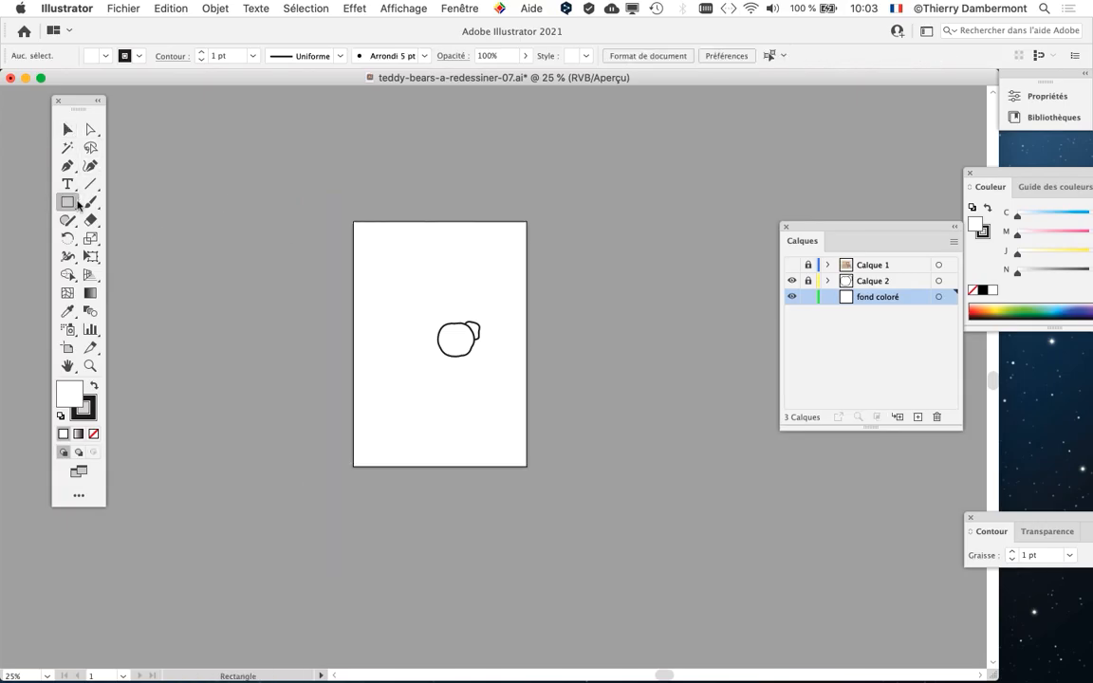
pyautogui.moveTo(377, 257)
pyautogui.mouseDown()
pyautogui.moveTo(492, 371)
pyautogui.moveTo(480, 363)
pyautogui.mouseUp()
pyautogui.click(69, 135)
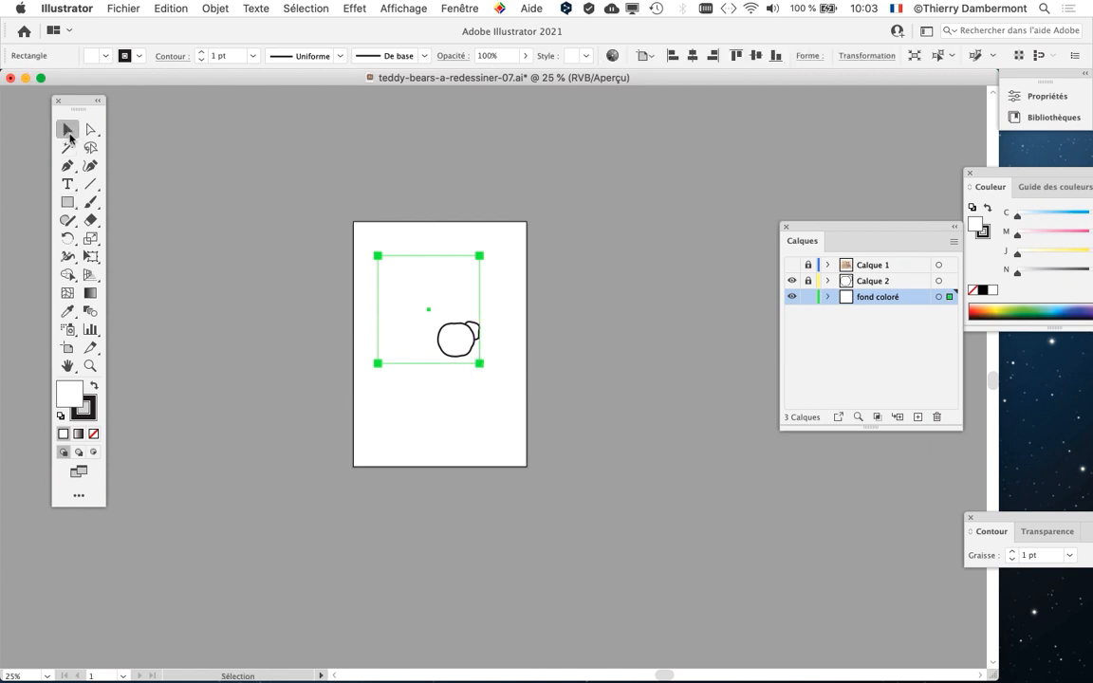
pyautogui.moveTo(402, 277); pyautogui.dragTo(423, 317)
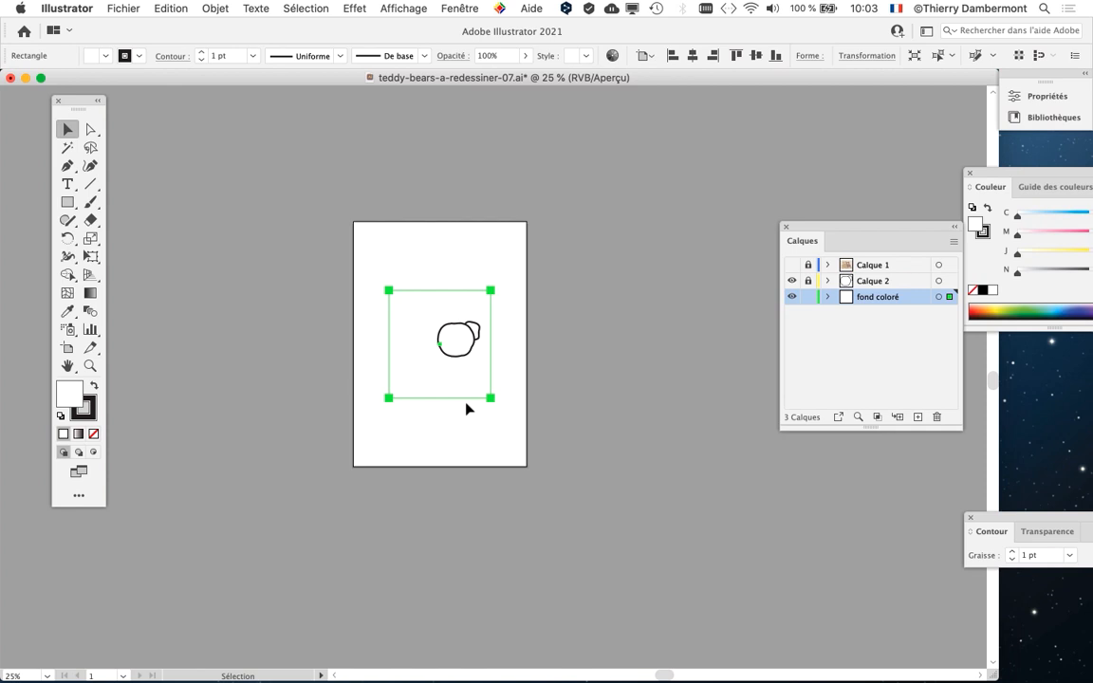
# - Move the tools panel closer to the artboard and activate the Free Transform tool for the selected rectangle
pyautogui.scroll(-1, 465, 409)
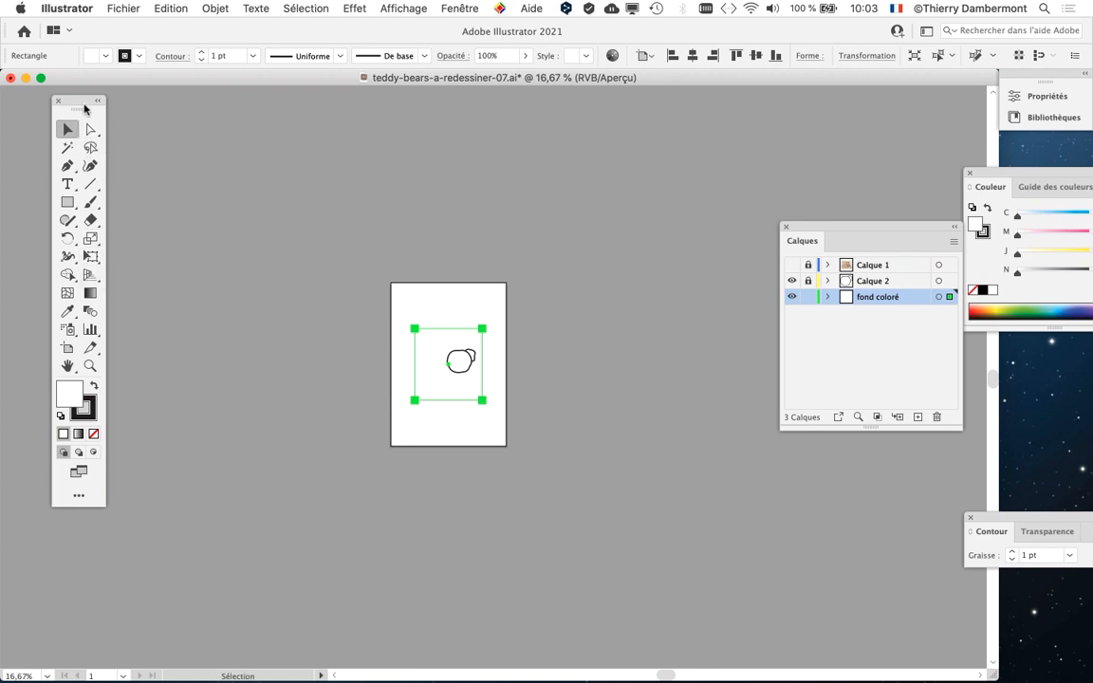
pyautogui.moveTo(78, 99); pyautogui.dragTo(238, 210)
pyautogui.press('alt+super+8')
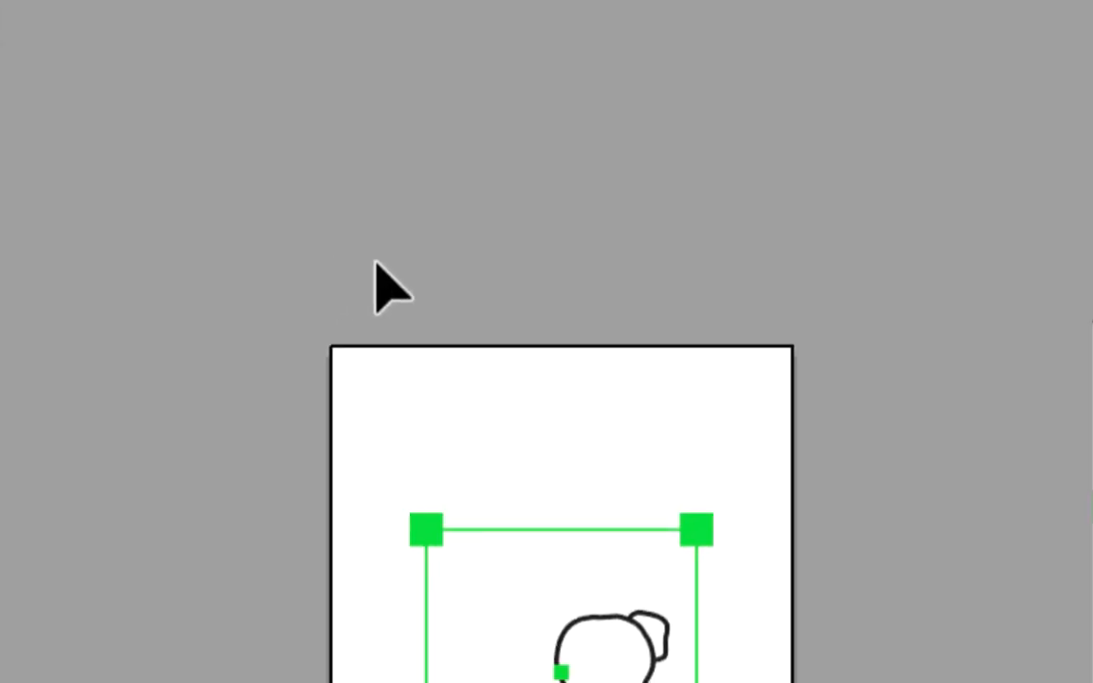
pyautogui.click(376, 264)
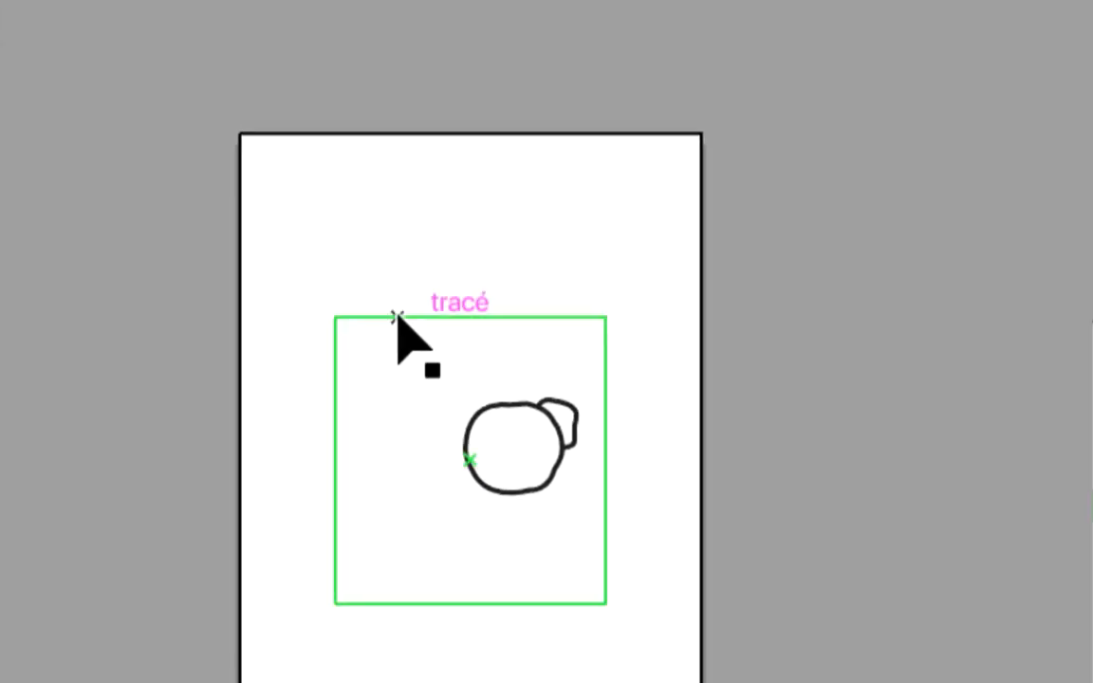
pyautogui.click(487, 530)
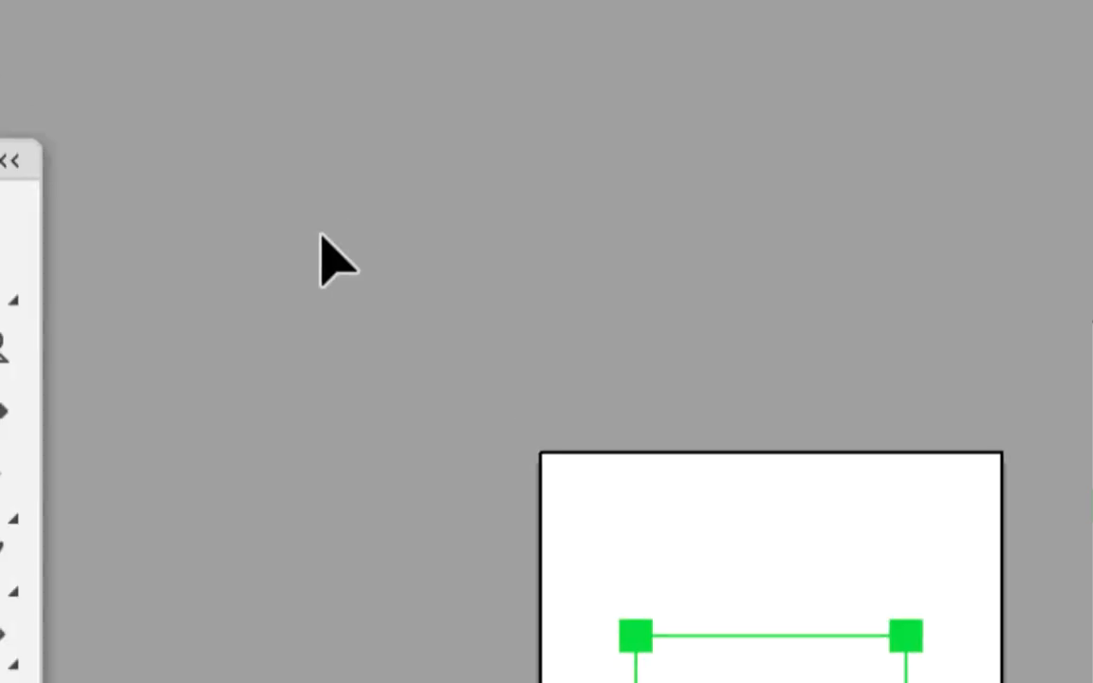
pyautogui.click(322, 231)
pyautogui.click(361, 317)
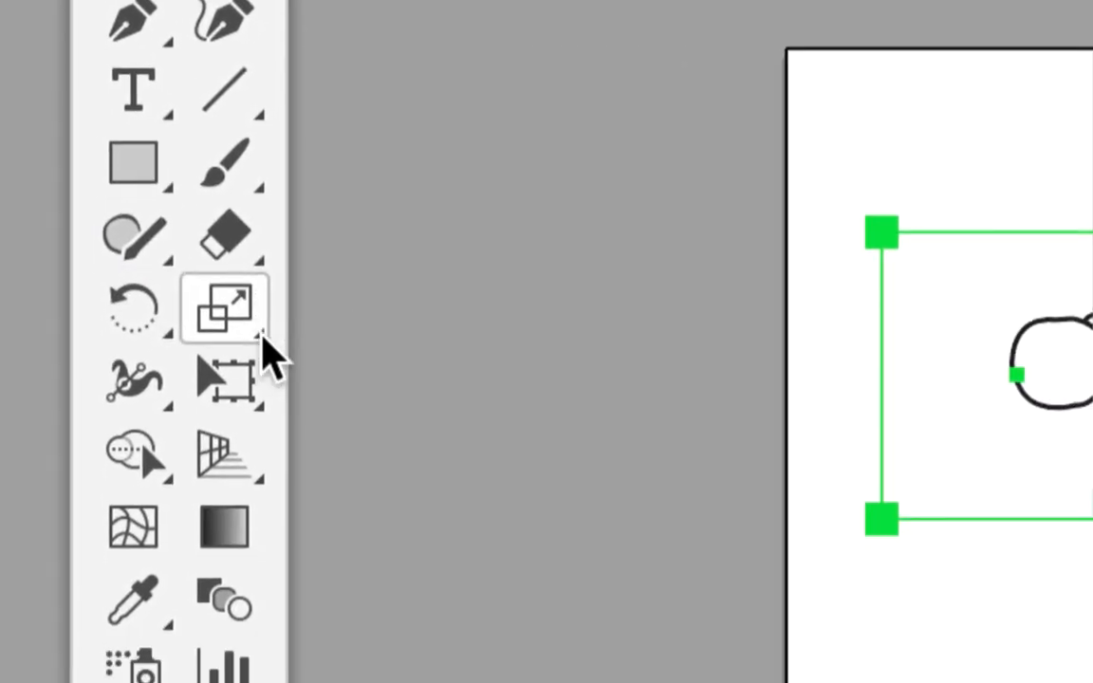
pyautogui.click(242, 389)
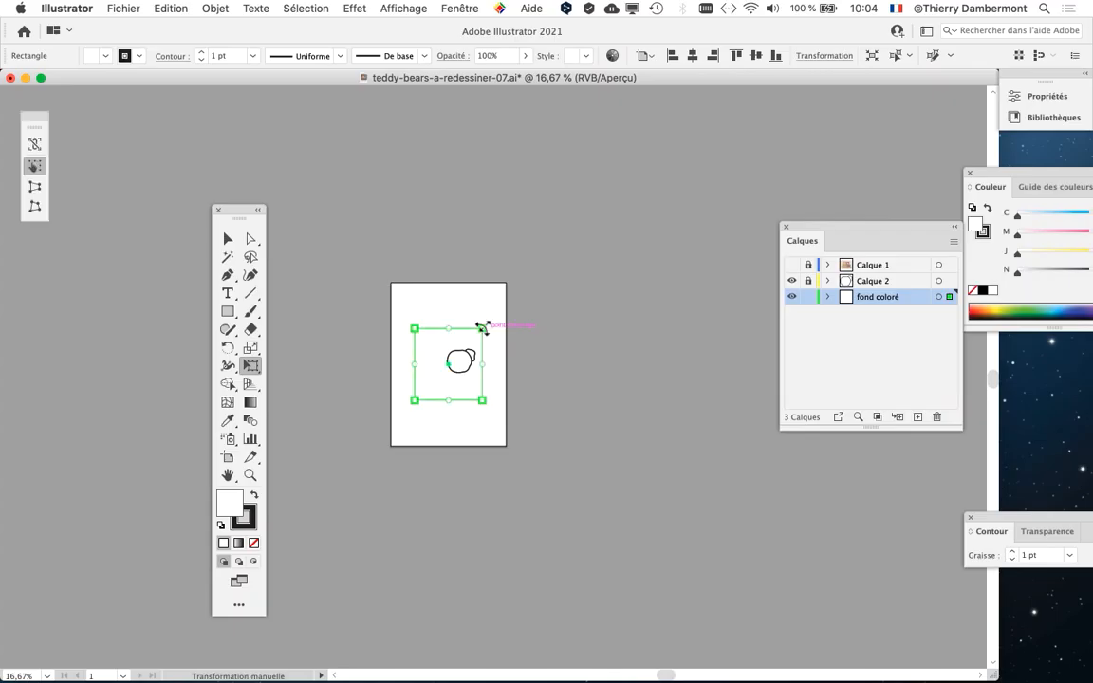
# - Scale the rectangle outward from its centre well beyond the artboard and move the tools panel clear of it
pyautogui.moveTo(483, 328); pyautogui.dragTo(794, 106)
pyautogui.press('super+z')
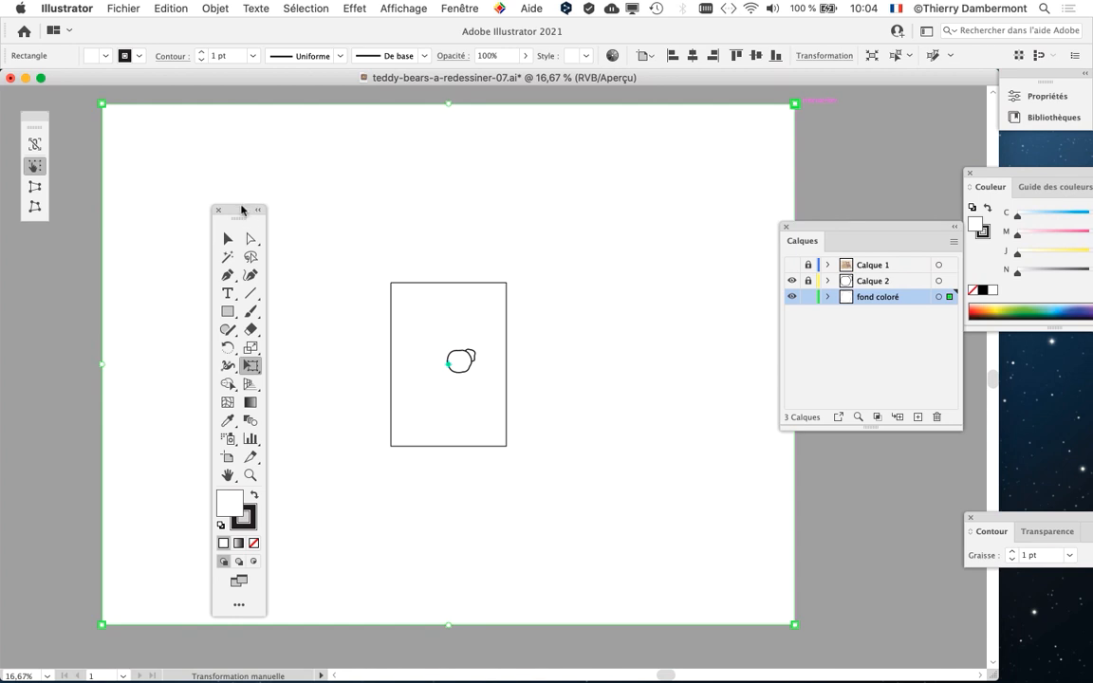
pyautogui.moveTo(243, 210); pyautogui.dragTo(52, 240)
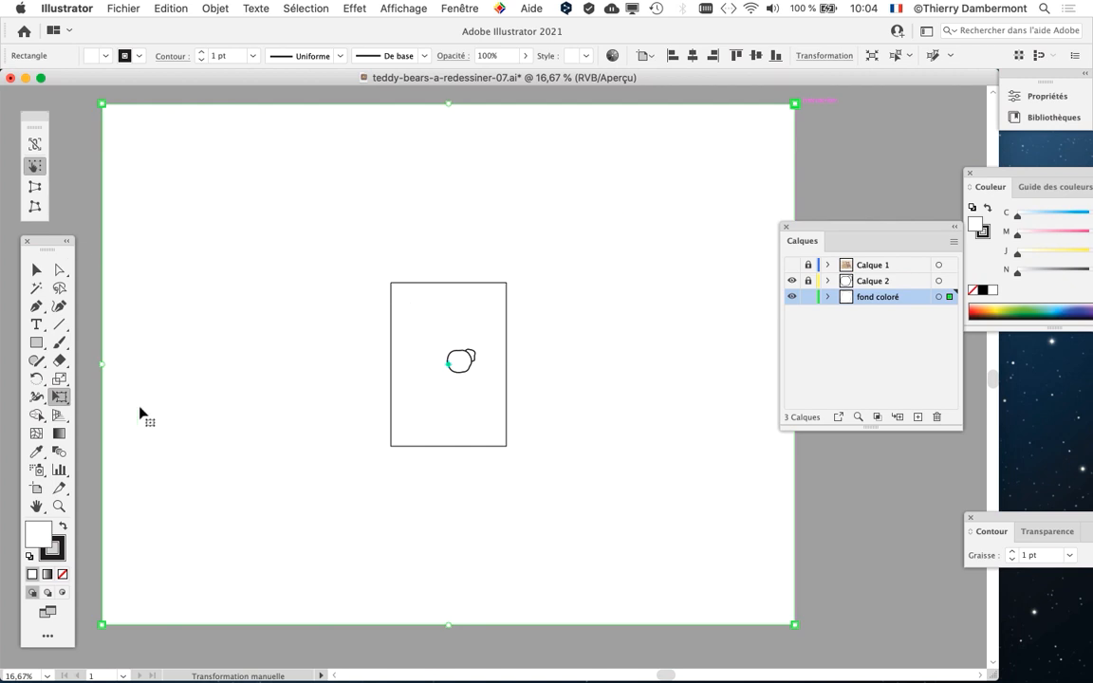
pyautogui.press('Delete')
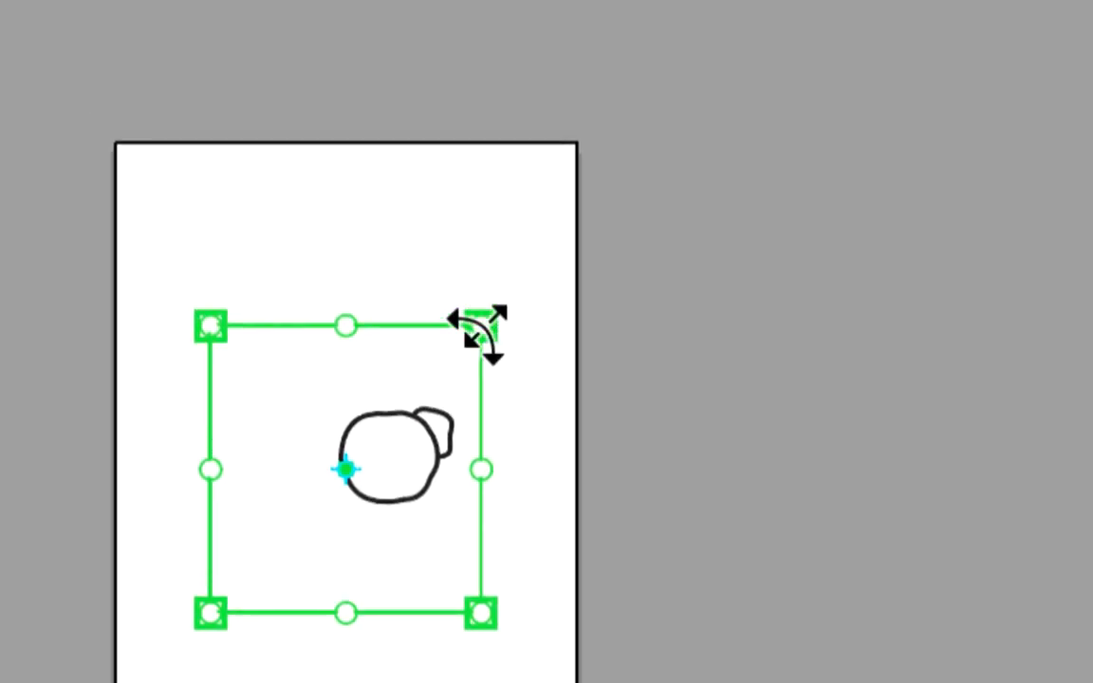
# - Enlarge the rectangle from its centre until it extends well beyond the artboard, and place the tools panel closer to the drawing
pyautogui.moveTo(478, 332); pyautogui.dragTo(734, 162)
pyautogui.hotkey('ctrl', 'z')
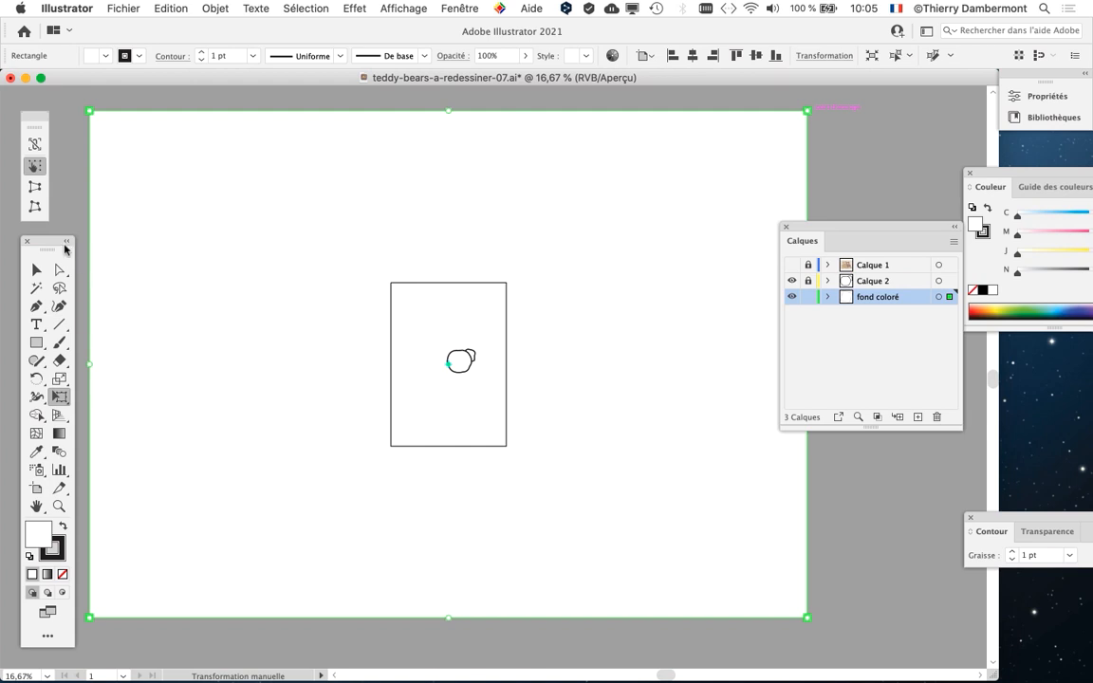
pyautogui.moveTo(52, 242); pyautogui.dragTo(93, 143)
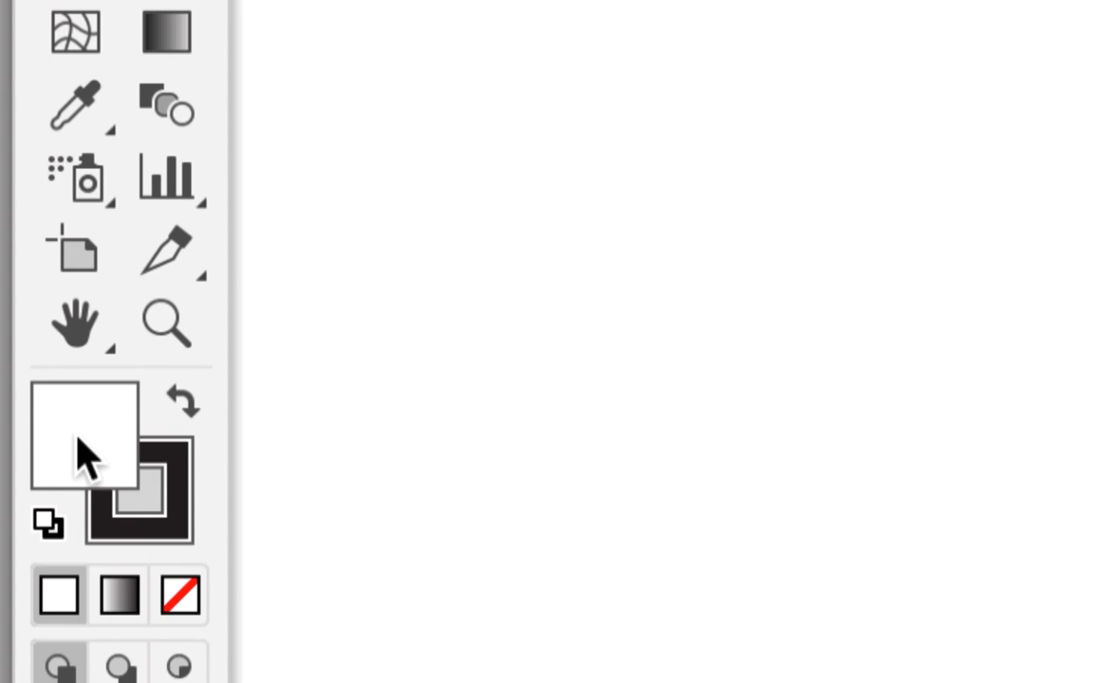
# - Fill the background rectangle with a very pale cyan, using a hue of 182°
pyautogui.doubleClick(81, 458)
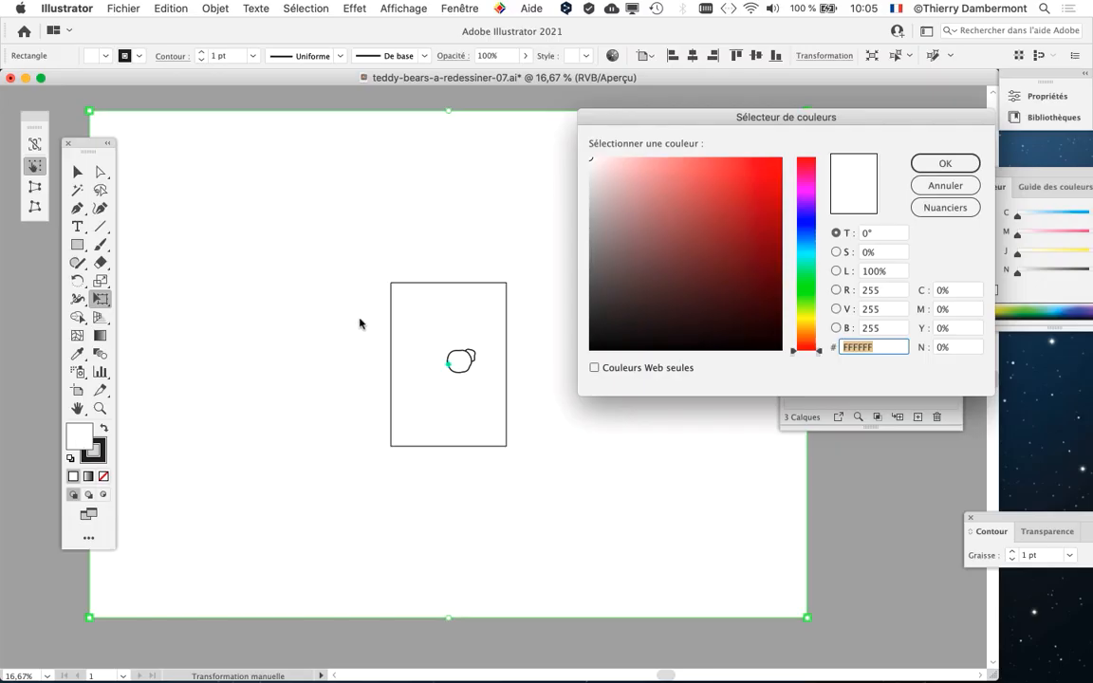
pyautogui.moveTo(645, 115); pyautogui.dragTo(728, 33)
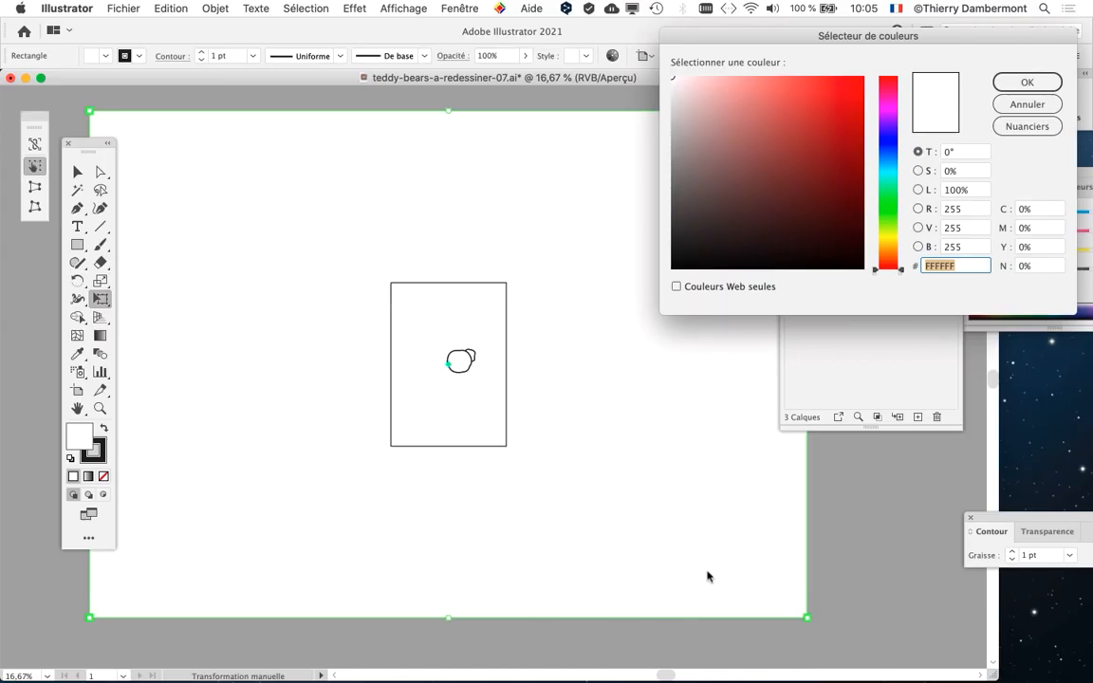
pyautogui.click(885, 174)
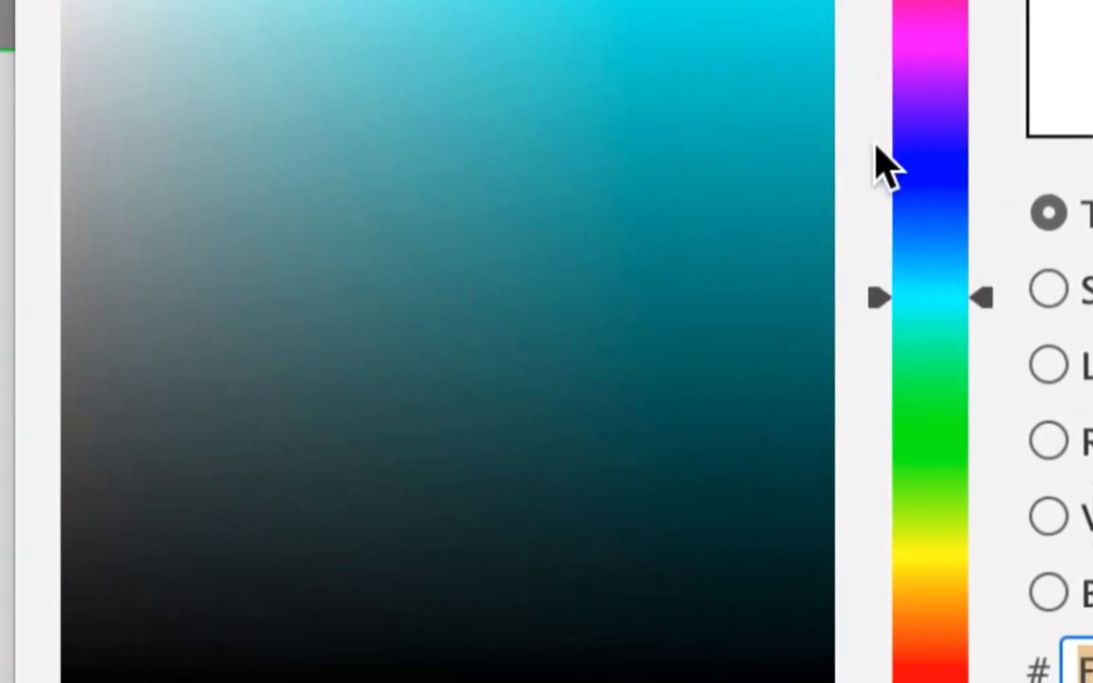
pyautogui.click(840, 141)
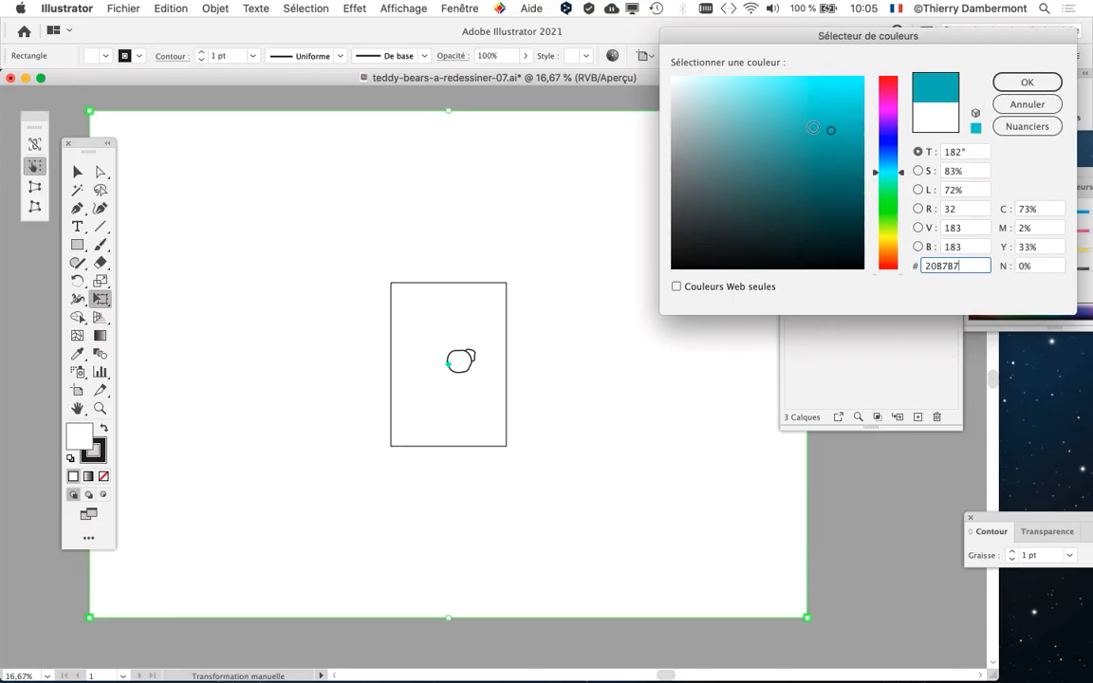
pyautogui.moveTo(831, 130)
pyautogui.mouseDown()
pyautogui.moveTo(764, 98)
pyautogui.moveTo(717, 92)
pyautogui.mouseUp()
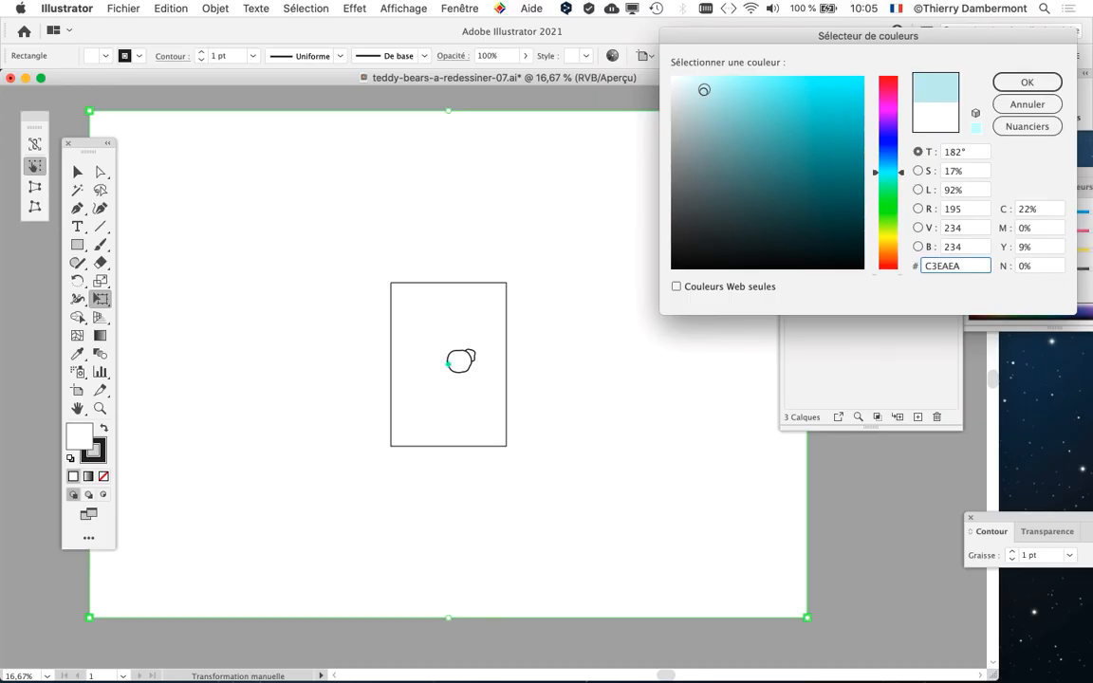
pyautogui.moveTo(704, 90)
pyautogui.mouseDown()
pyautogui.moveTo(696, 107)
pyautogui.moveTo(689, 86)
pyautogui.mouseUp()
pyautogui.click(1025, 82)
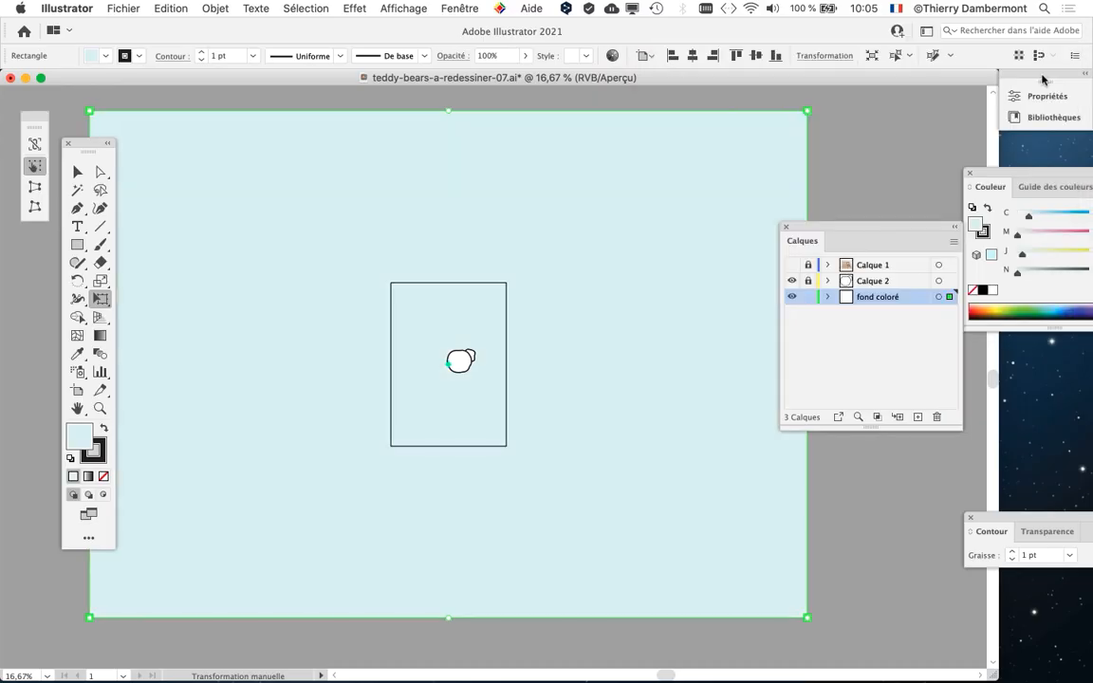
# - Save the document under the new name teddy-bears-a-redessiner-08.ai in the teddy bear 4 folder, accepting the Illustrator 2020 options
pyautogui.scroll(6, 470, 369)
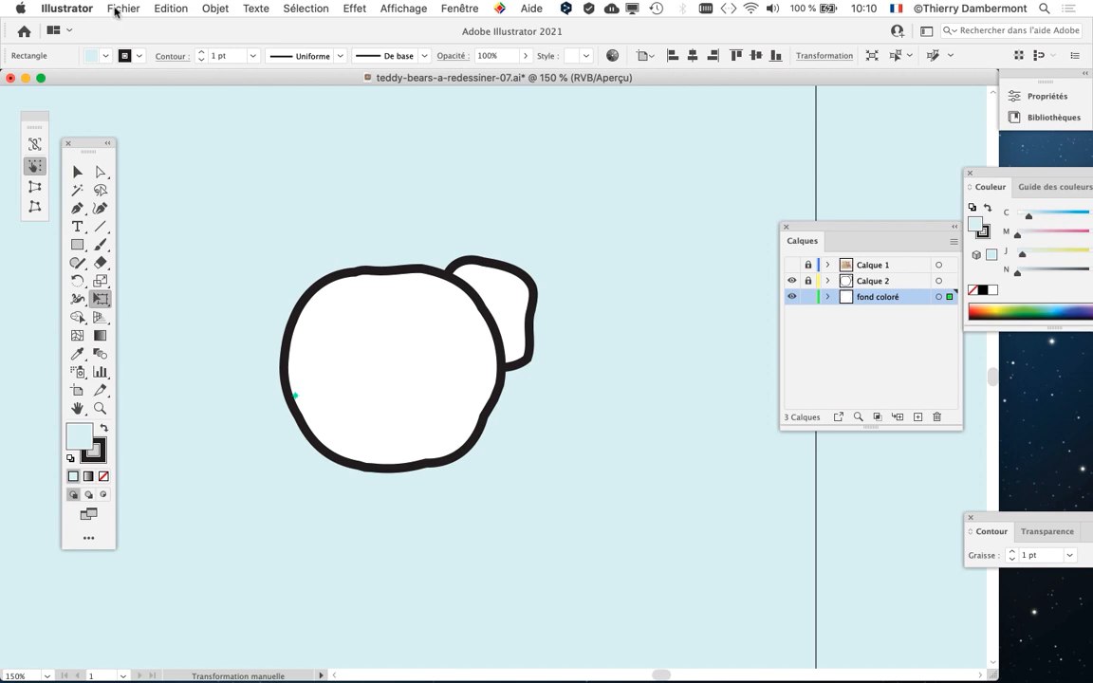
pyautogui.click(115, 11)
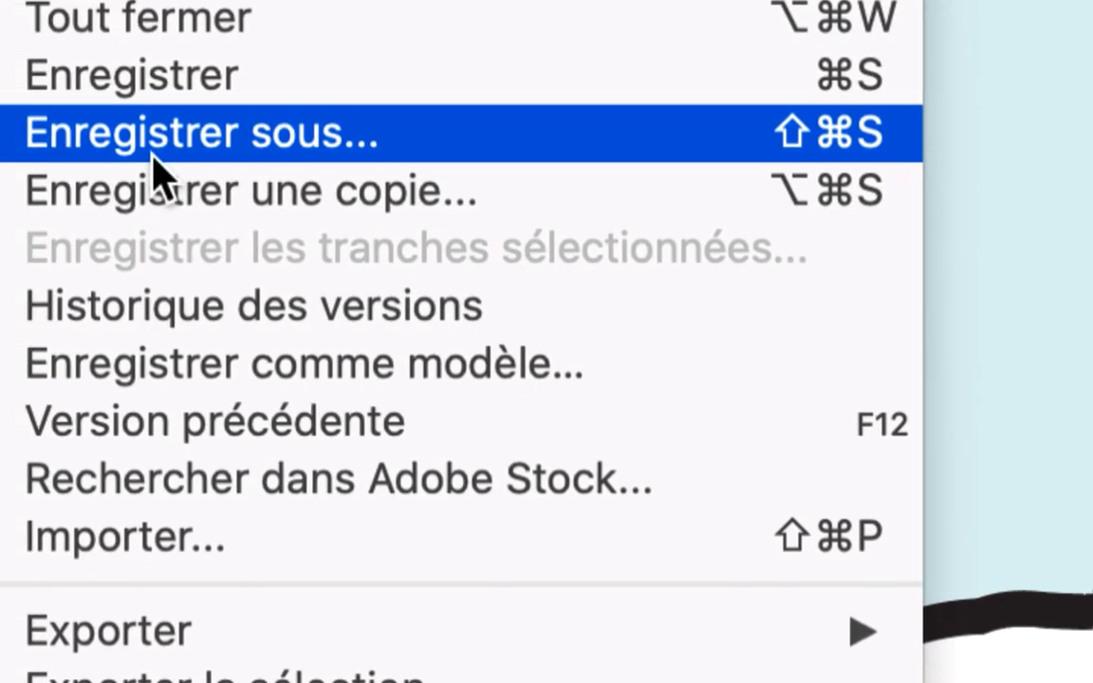
pyautogui.click(86, 158)
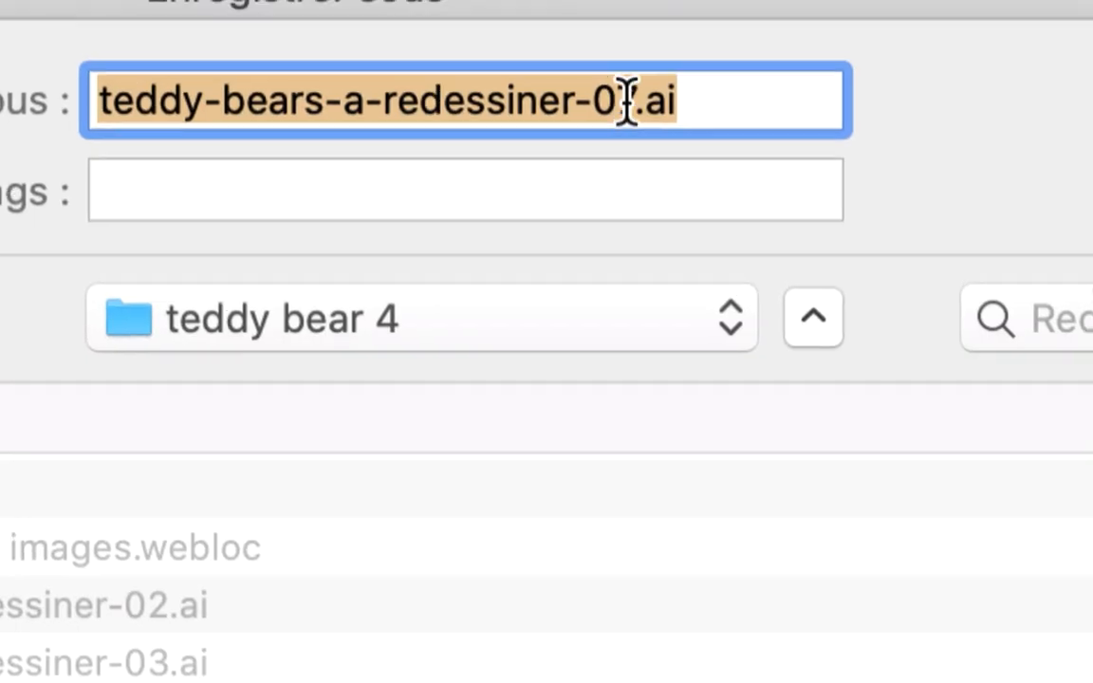
pyautogui.click(640, 82)
pyautogui.moveTo(643, 81); pyautogui.dragTo(630, 82)
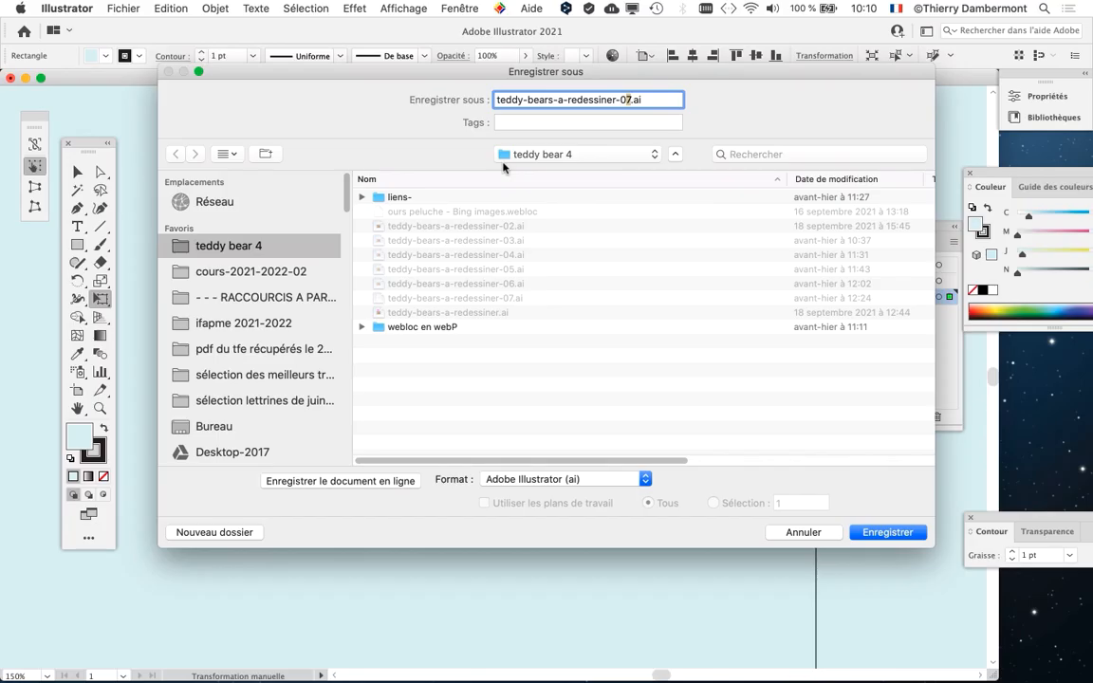
pyautogui.write('8')
pyautogui.click(888, 532)
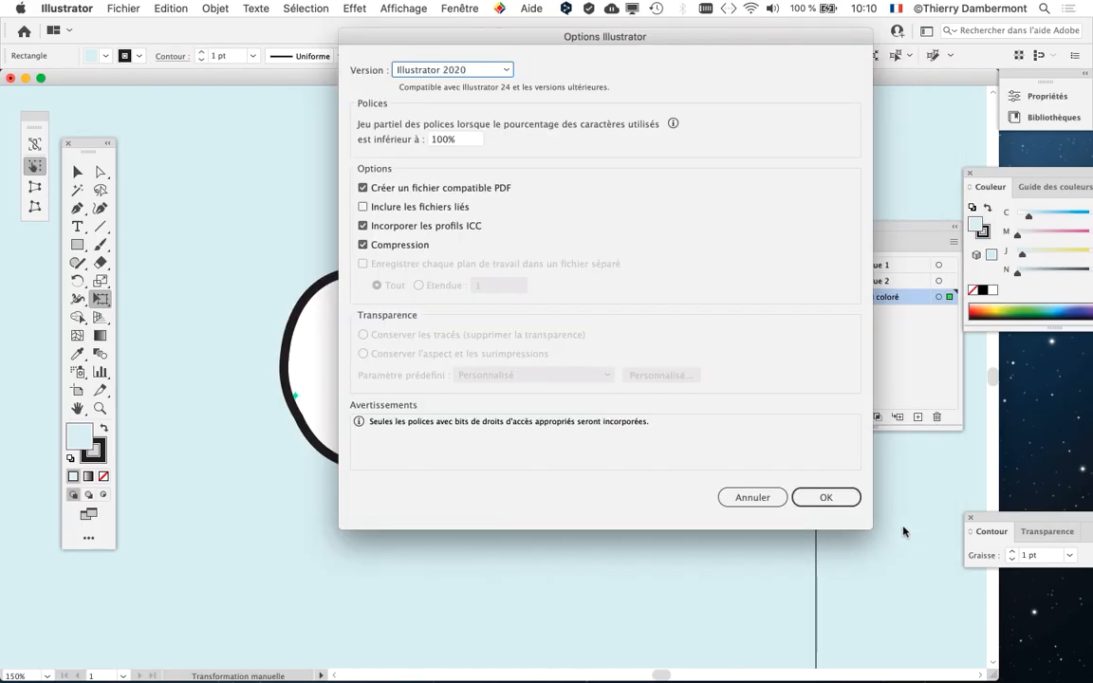
pyautogui.moveTo(630, 46); pyautogui.dragTo(513, 133)
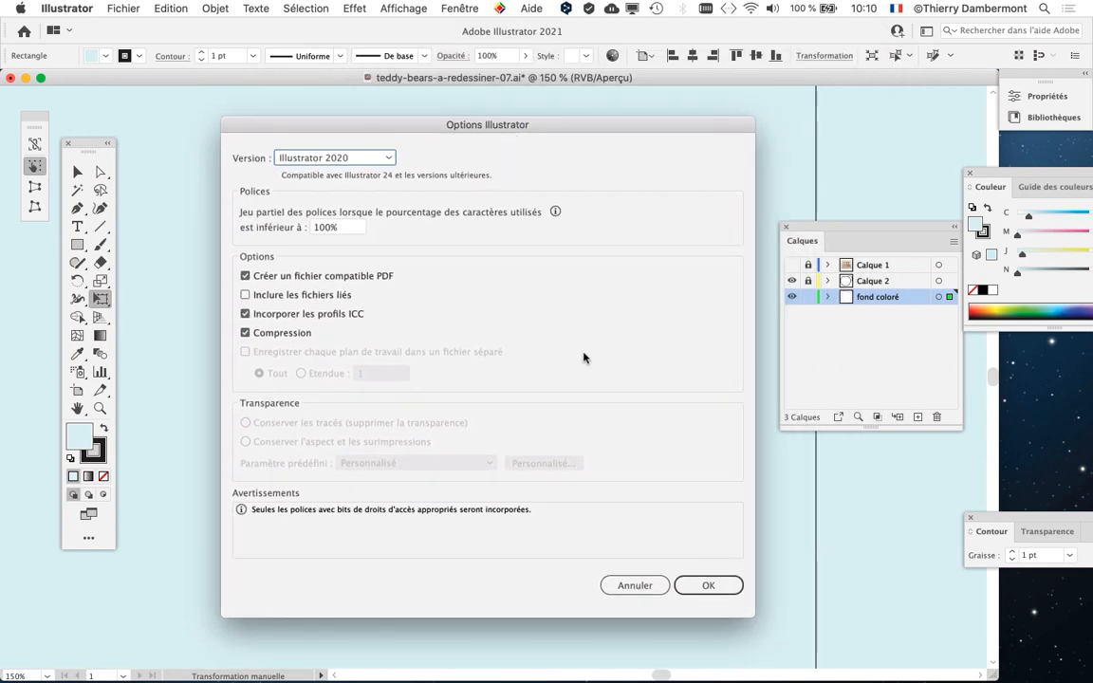
pyautogui.click(719, 589)
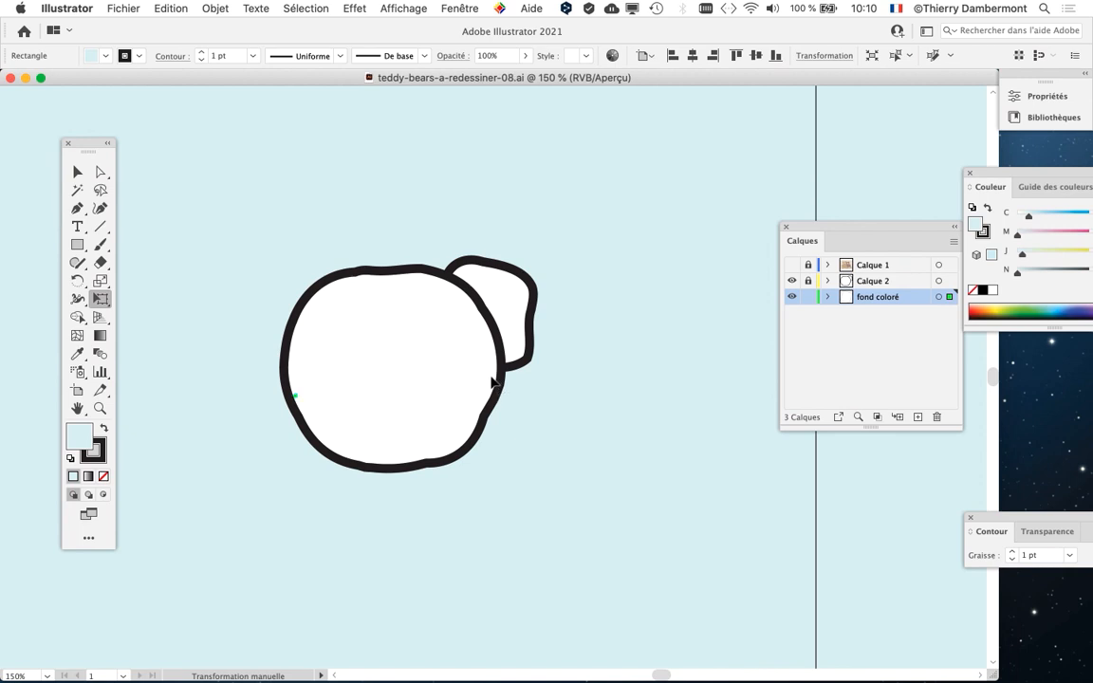
# - Bring the Calques panel closer to the drawing and rename the layer Calque 2 as dessin
pyautogui.moveTo(865, 228); pyautogui.dragTo(683, 194)
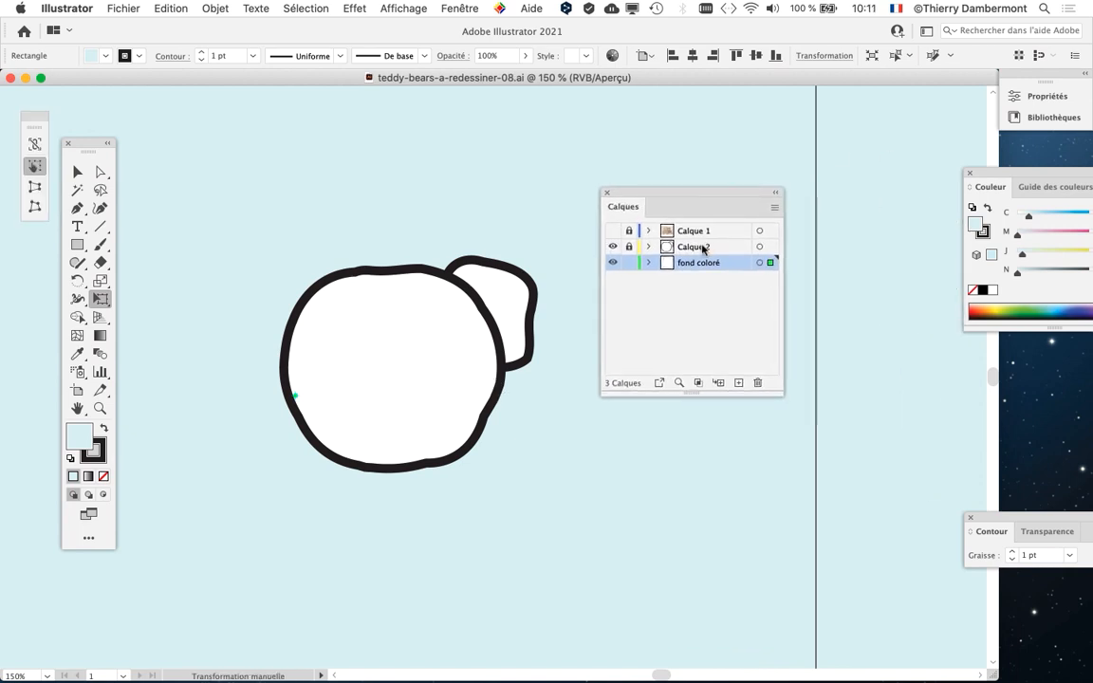
pyautogui.press('super+alt+8')
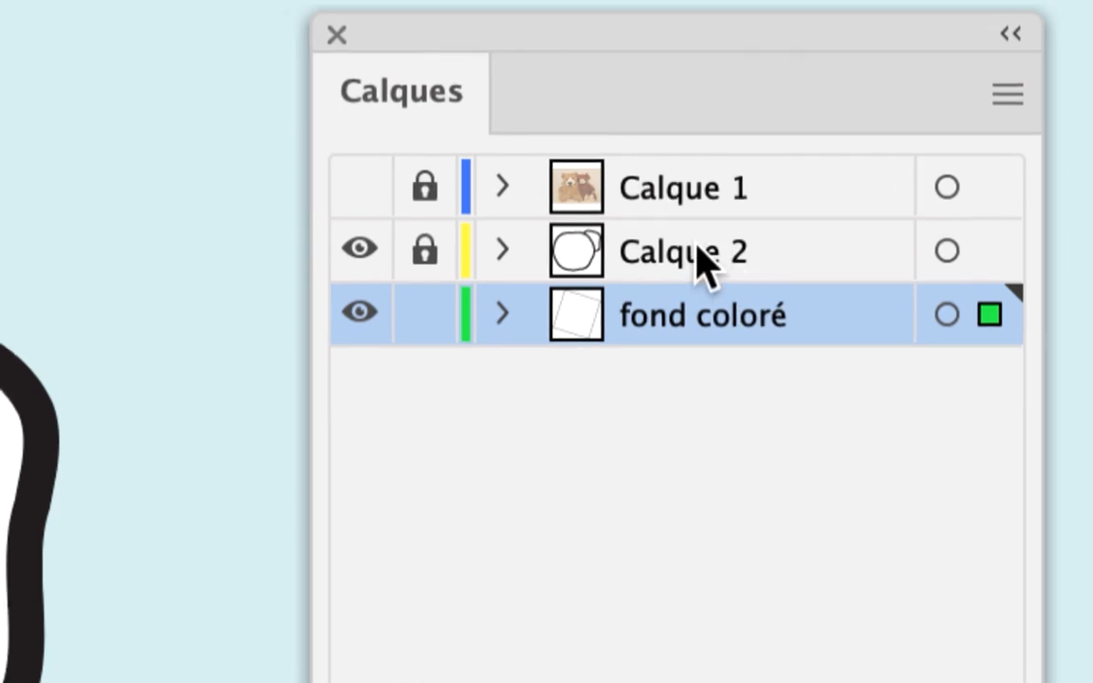
pyautogui.click(697, 249)
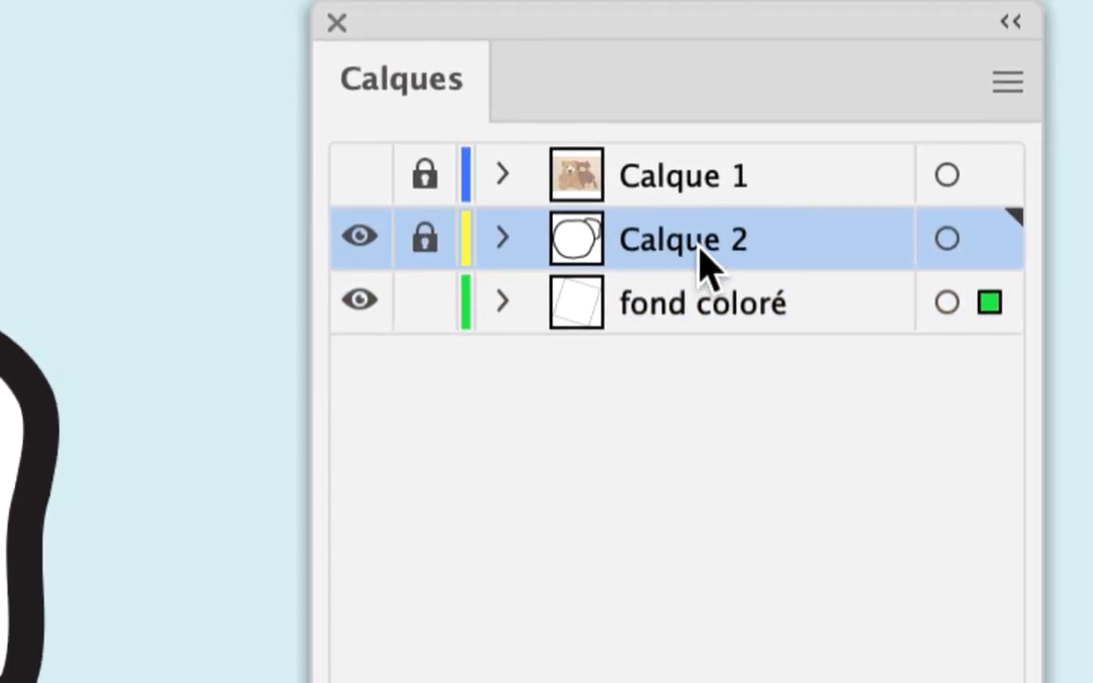
pyautogui.doubleClick(699, 249)
pyautogui.write('dessin')
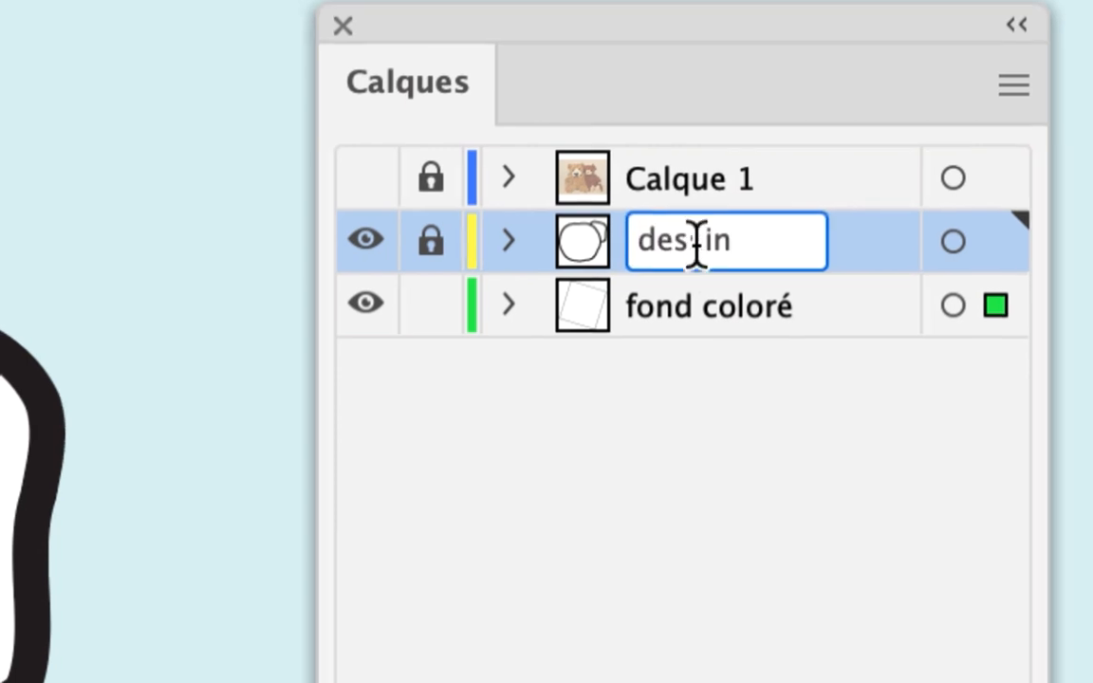
# - Rename the layer Calque 1 as modele
pyautogui.click(699, 195)
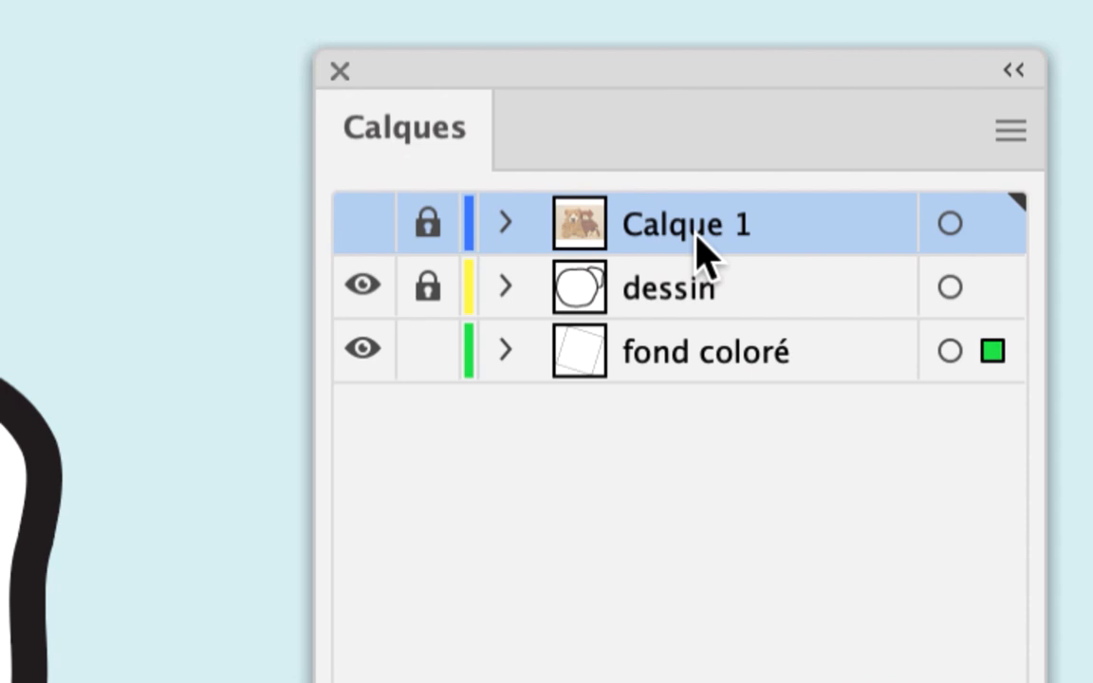
pyautogui.doubleClick(698, 247)
pyautogui.write('modele')
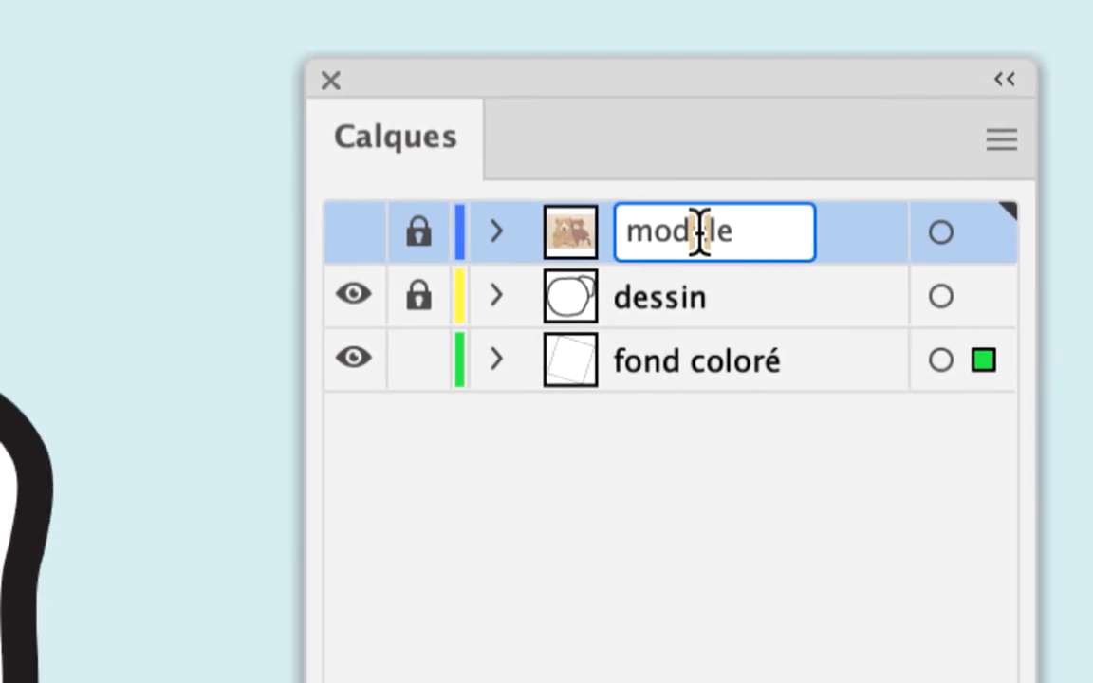
pyautogui.moveTo(689, 231); pyautogui.dragTo(708, 231)
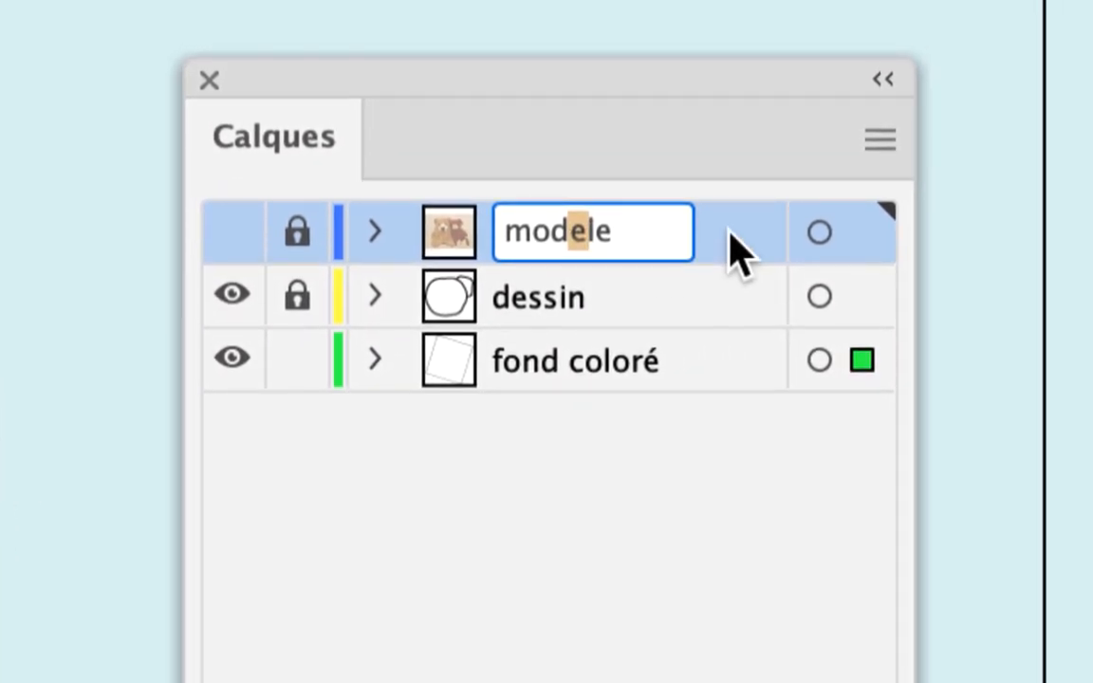
pyautogui.press('Return')
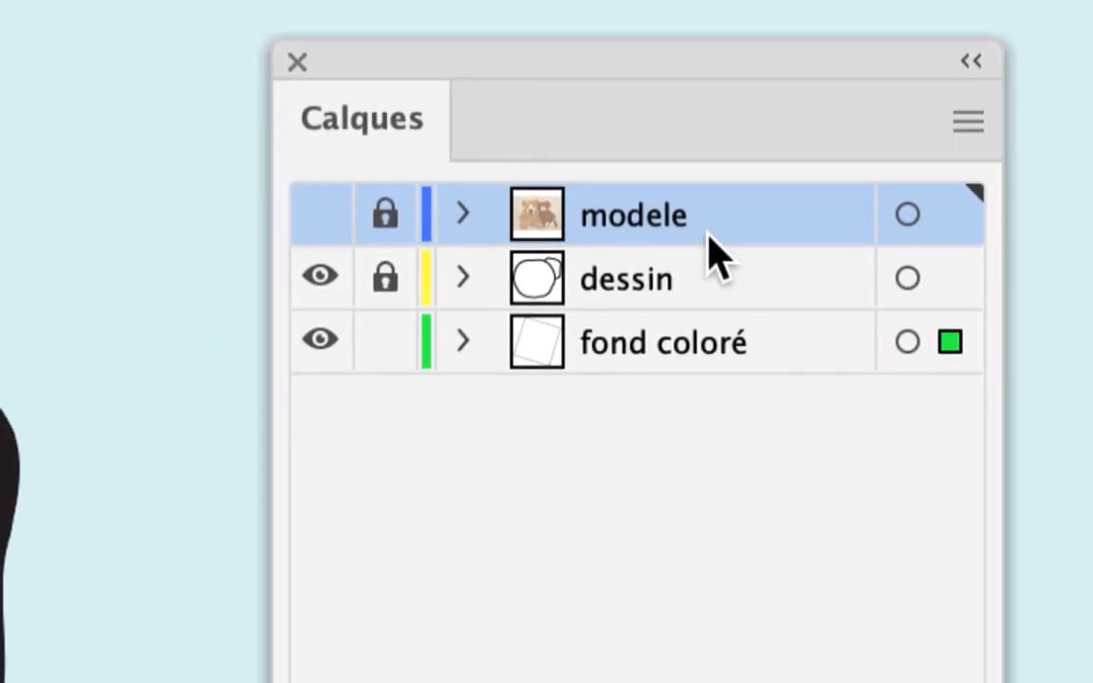
# - Correct the top layer's name to modèle with the accented è
pyautogui.doubleClick(579, 243)
pyautogui.click(699, 233)
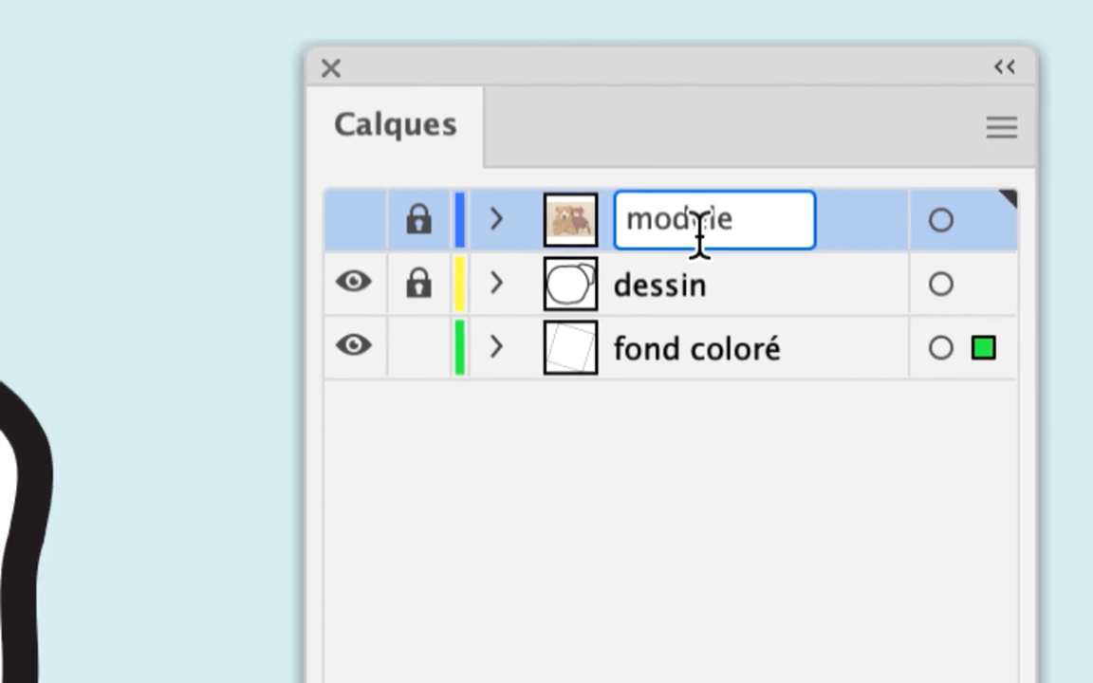
pyautogui.moveTo(708, 237); pyautogui.dragTo(714, 245)
pyautogui.click(700, 235)
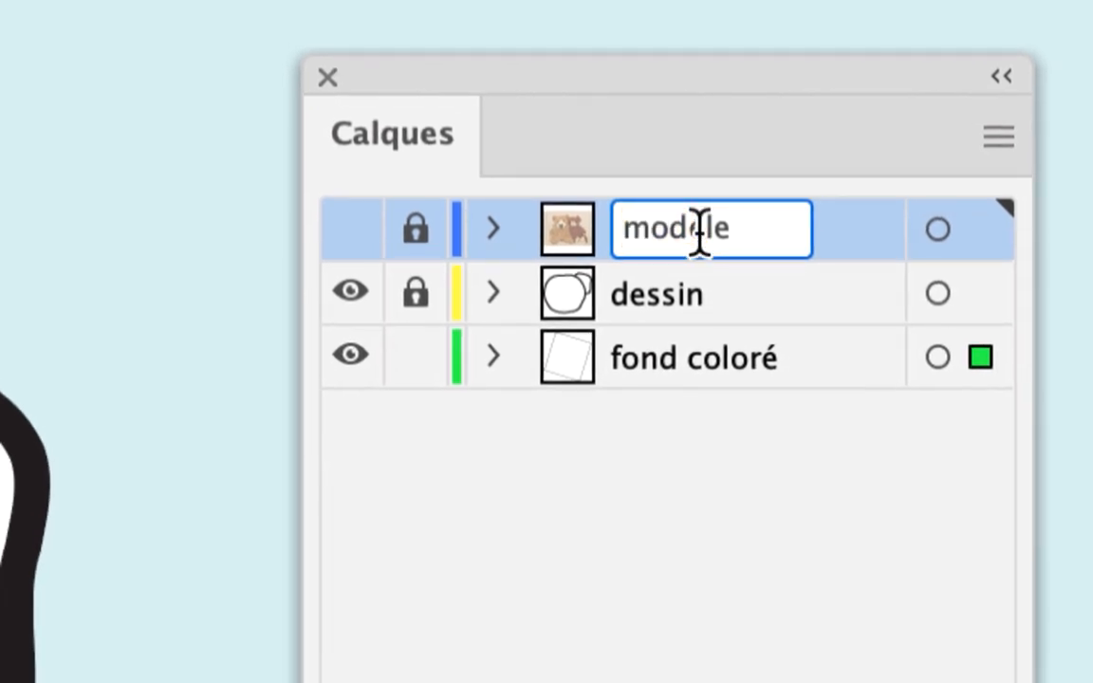
pyautogui.press('BackSpace')
pyautogui.write('è')
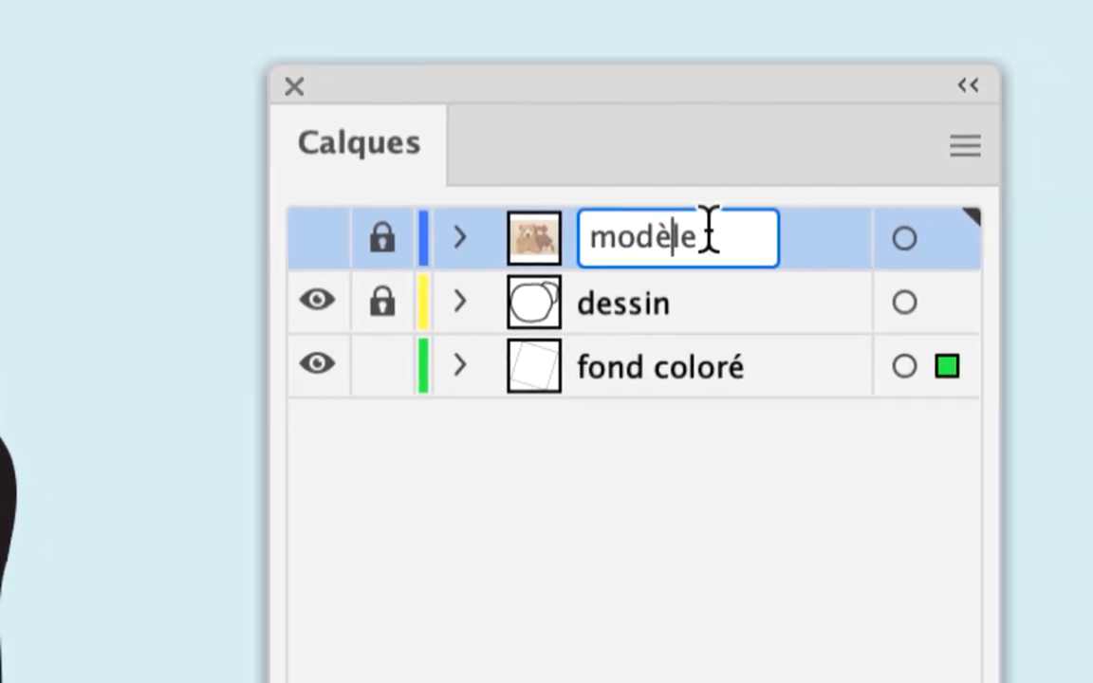
pyautogui.press('Return')
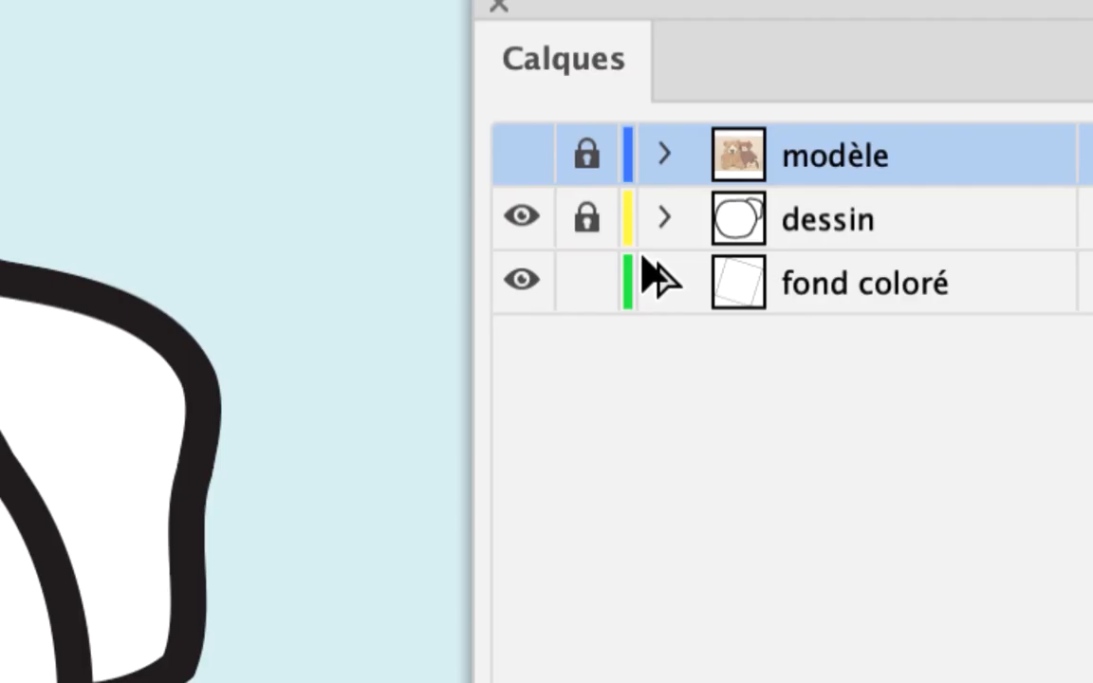
# - Lock the fond coloré layer, then unlock and activate the dessin layer, moving the Calques panel away from the drawing
pyautogui.click(587, 282)
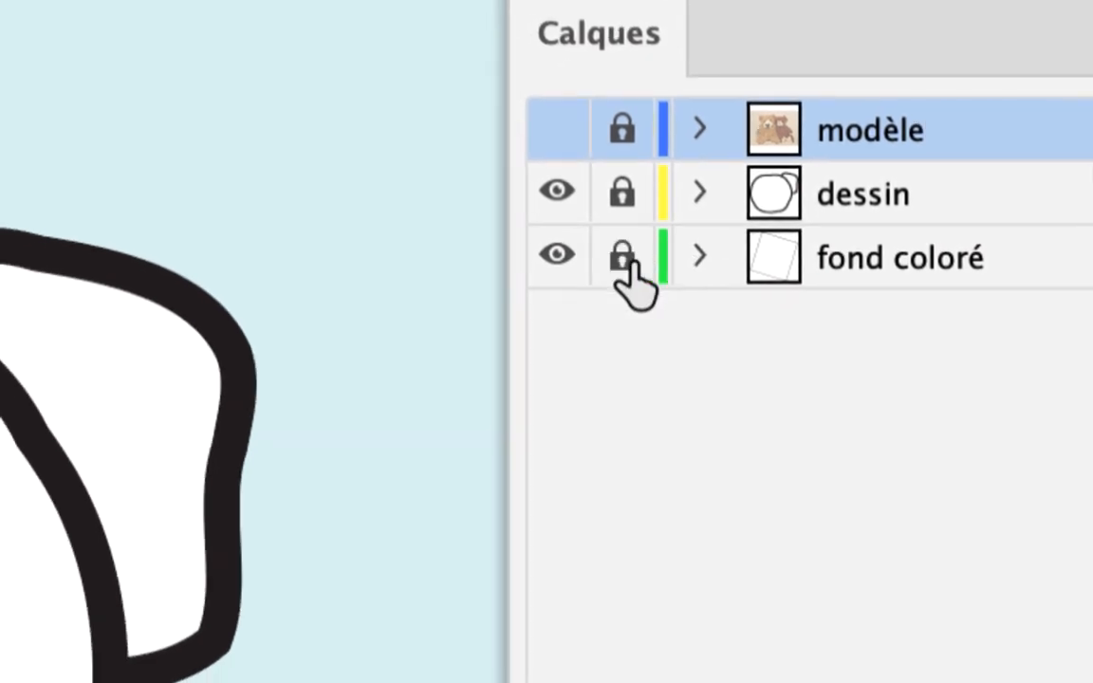
pyautogui.click(627, 245)
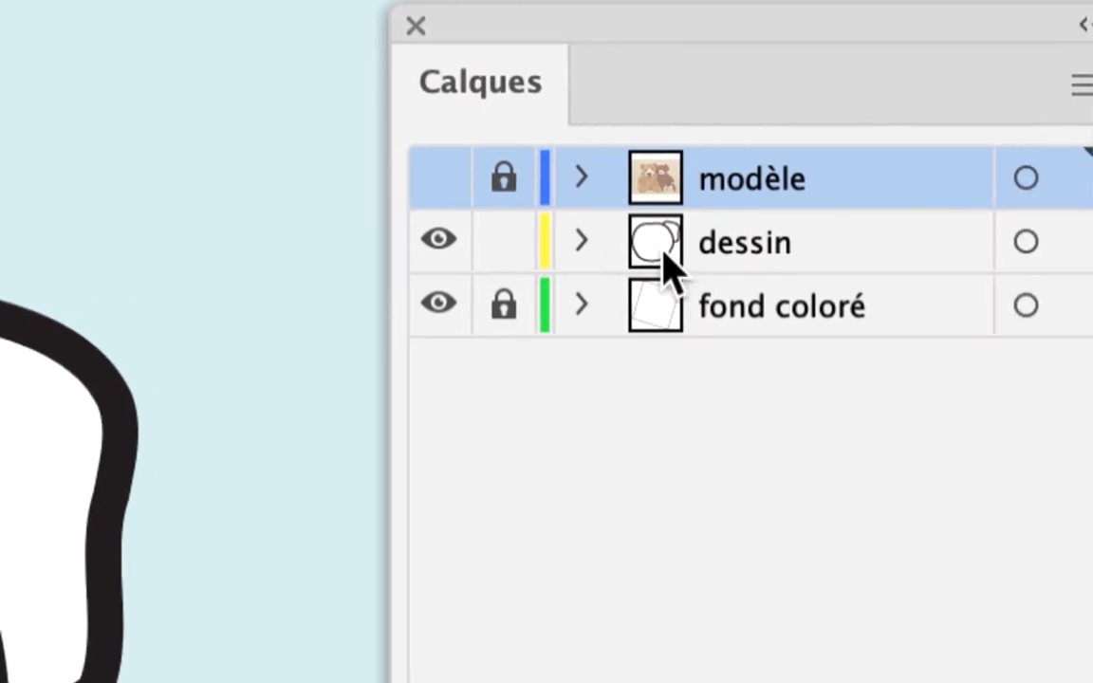
pyautogui.click(664, 266)
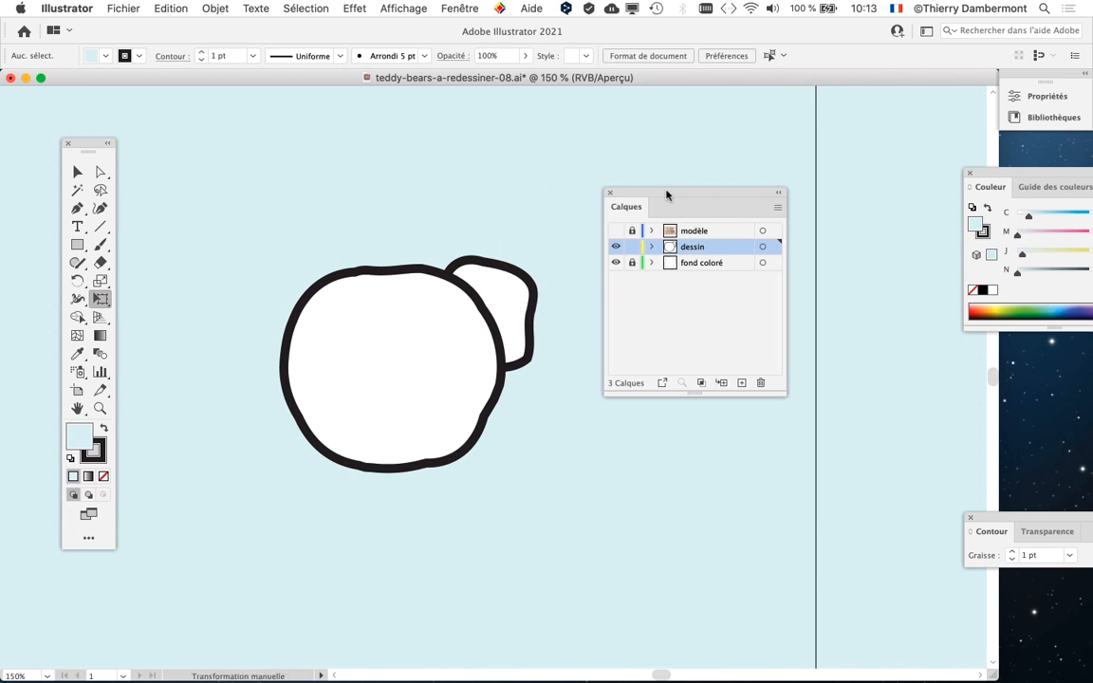
pyautogui.moveTo(666, 193); pyautogui.dragTo(847, 197)
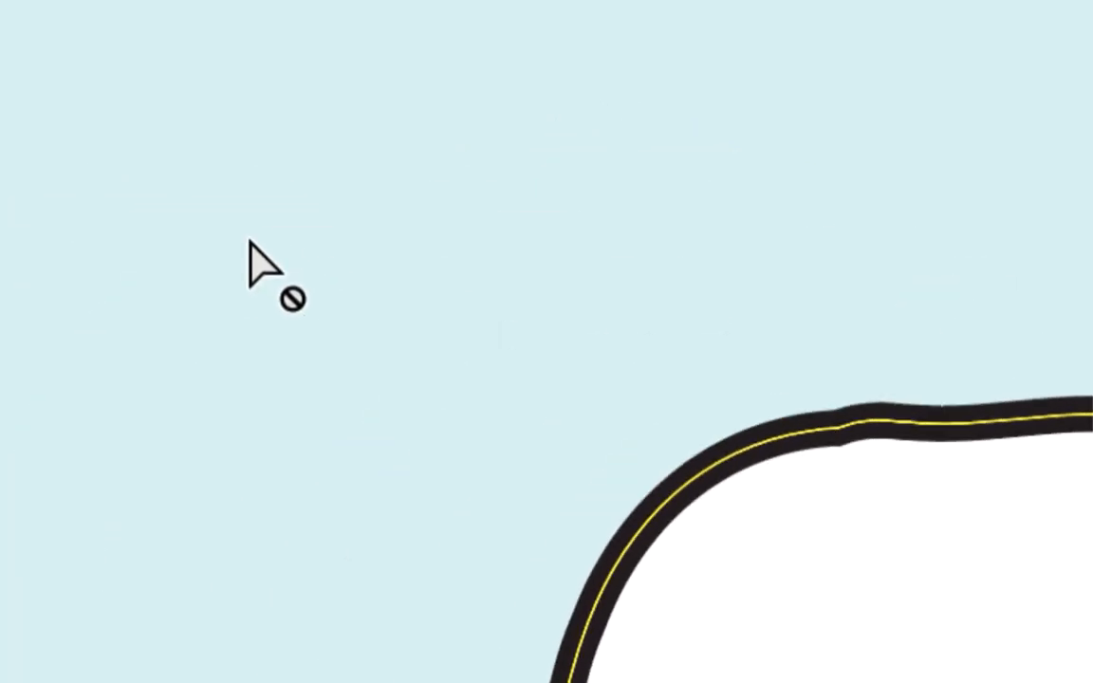
# - Remove the white fill from the bear's head shape and undo that change
pyautogui.click(142, 205)
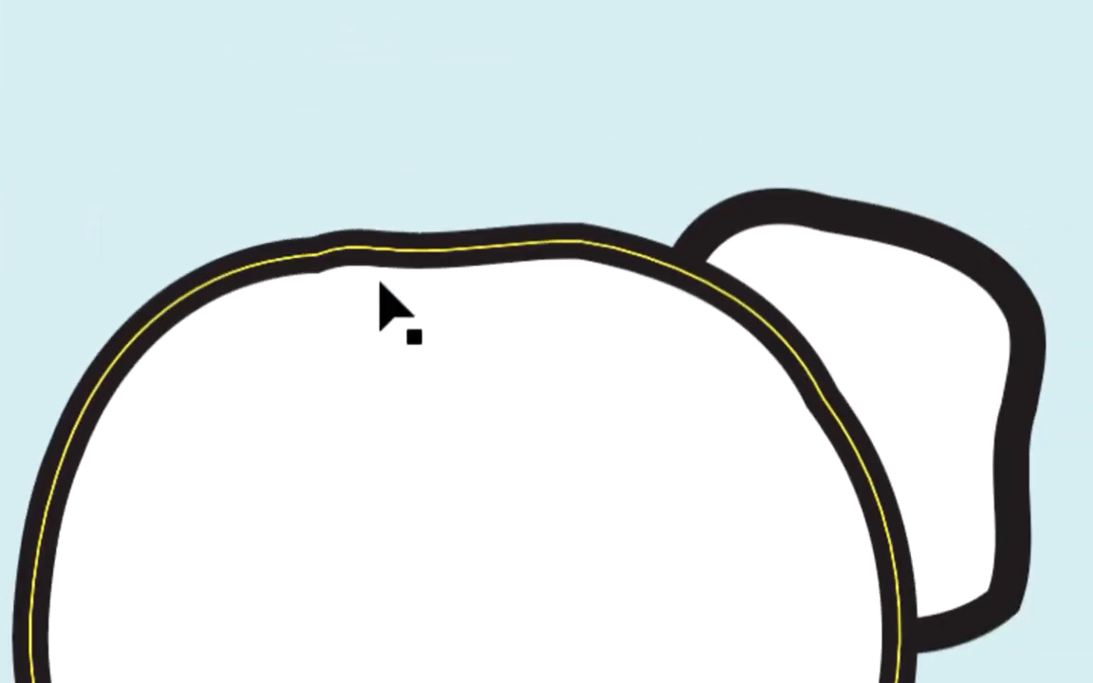
pyautogui.click(384, 287)
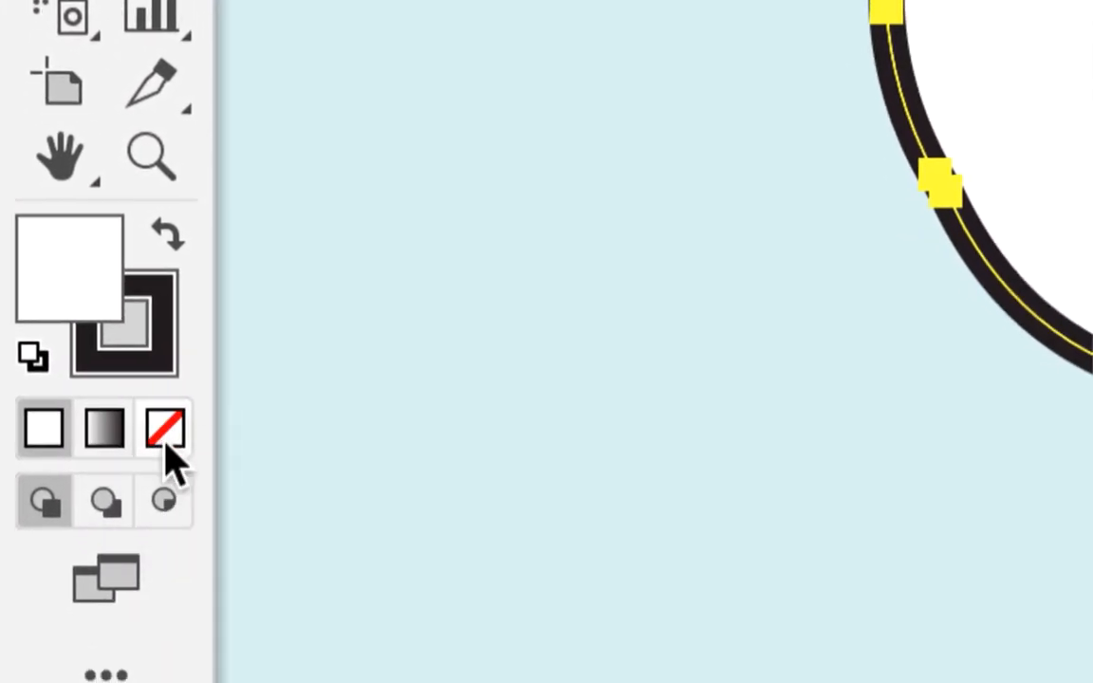
pyautogui.click(169, 456)
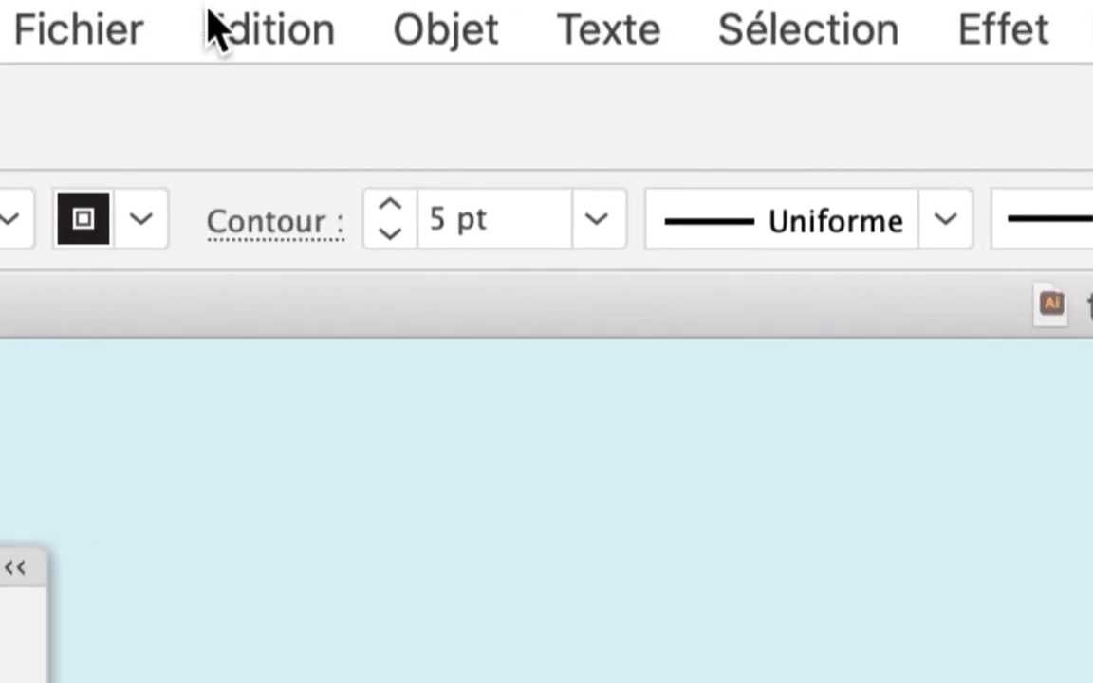
pyautogui.click(208, 25)
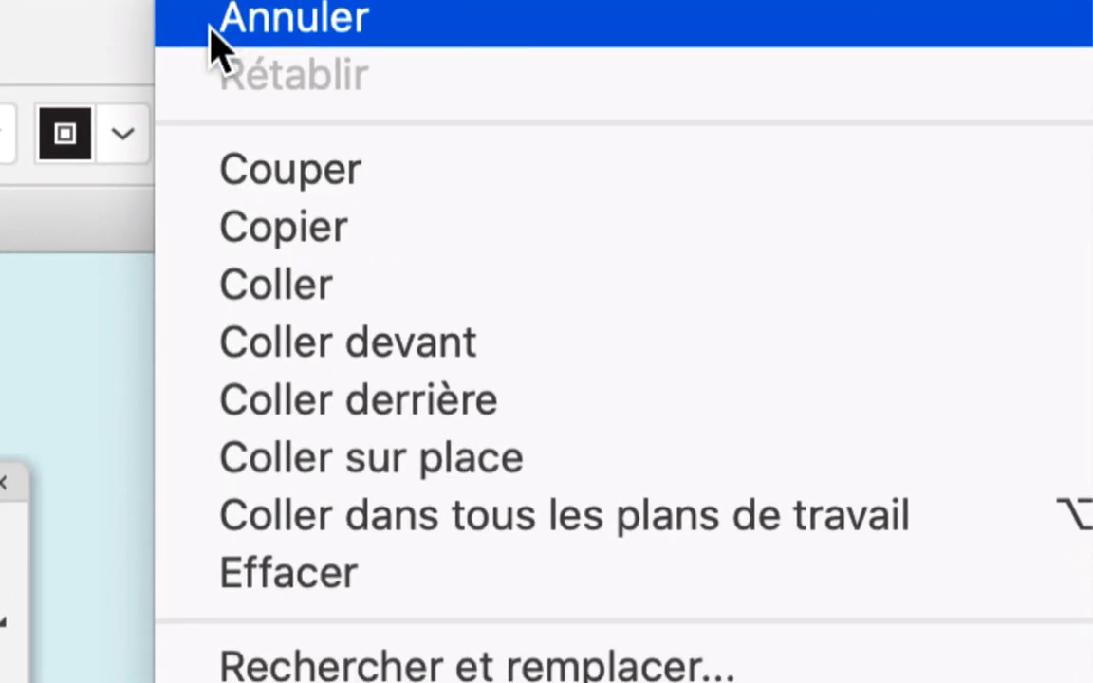
pyautogui.click(211, 59)
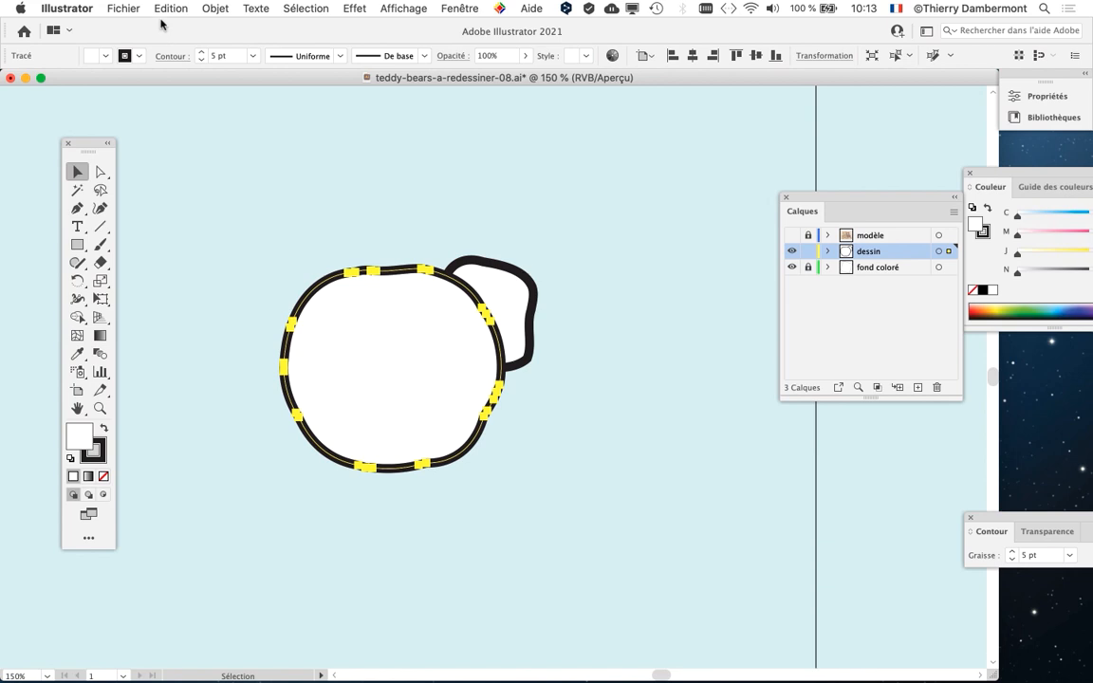
pyautogui.click(165, 7)
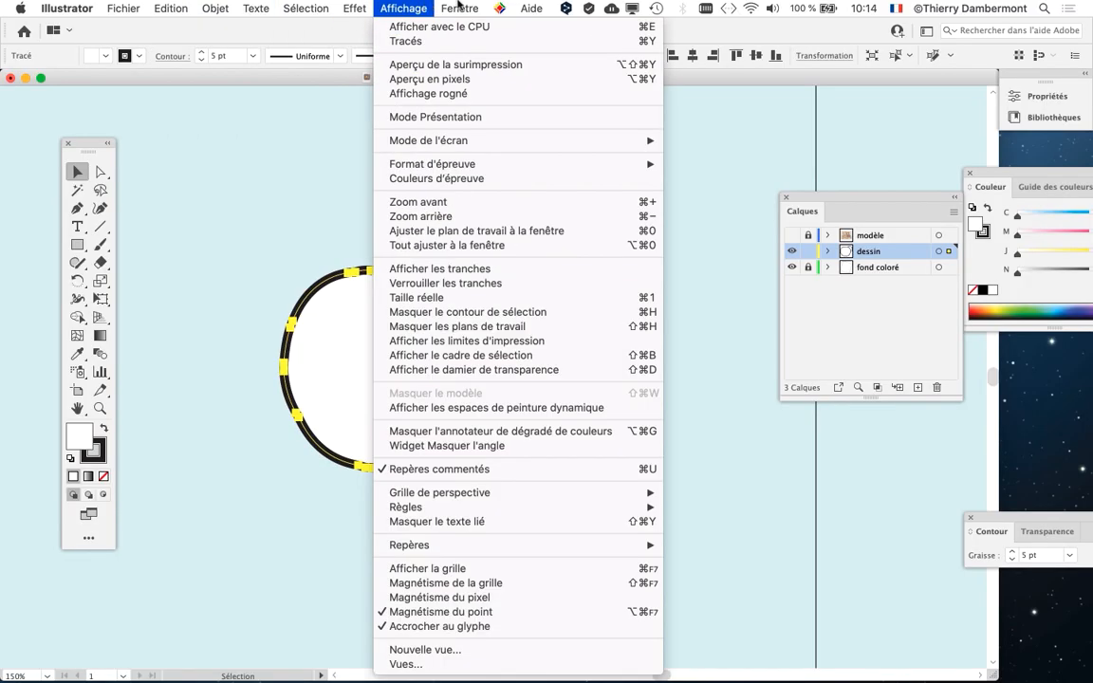
pyautogui.moveTo(467, 7)
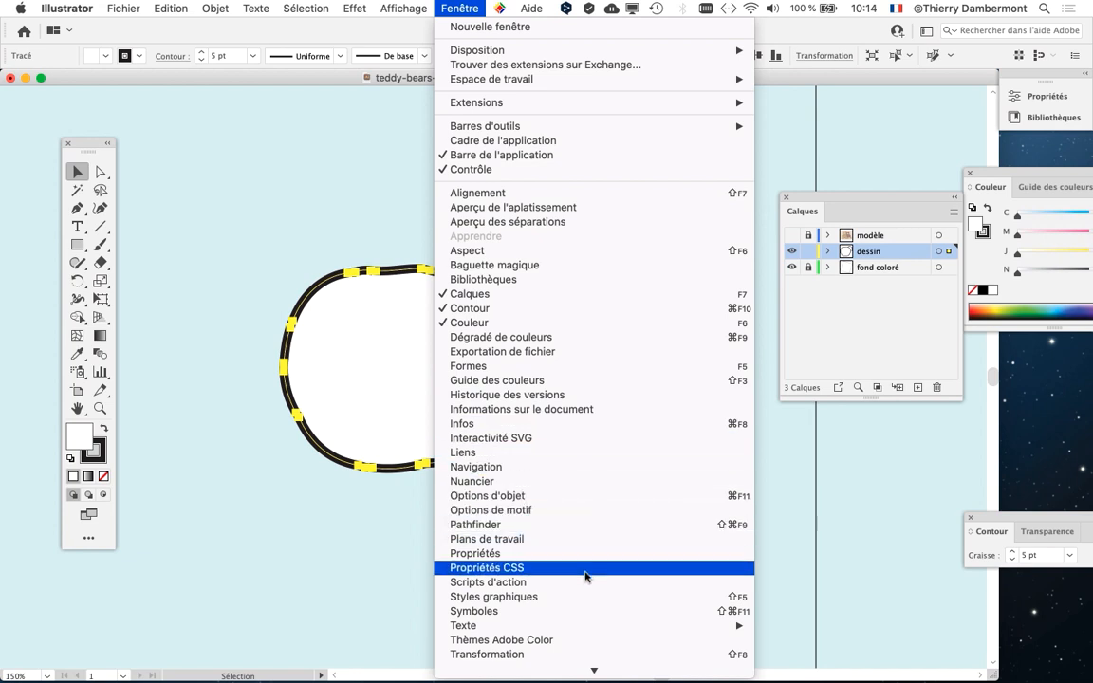
pyautogui.click(461, 10)
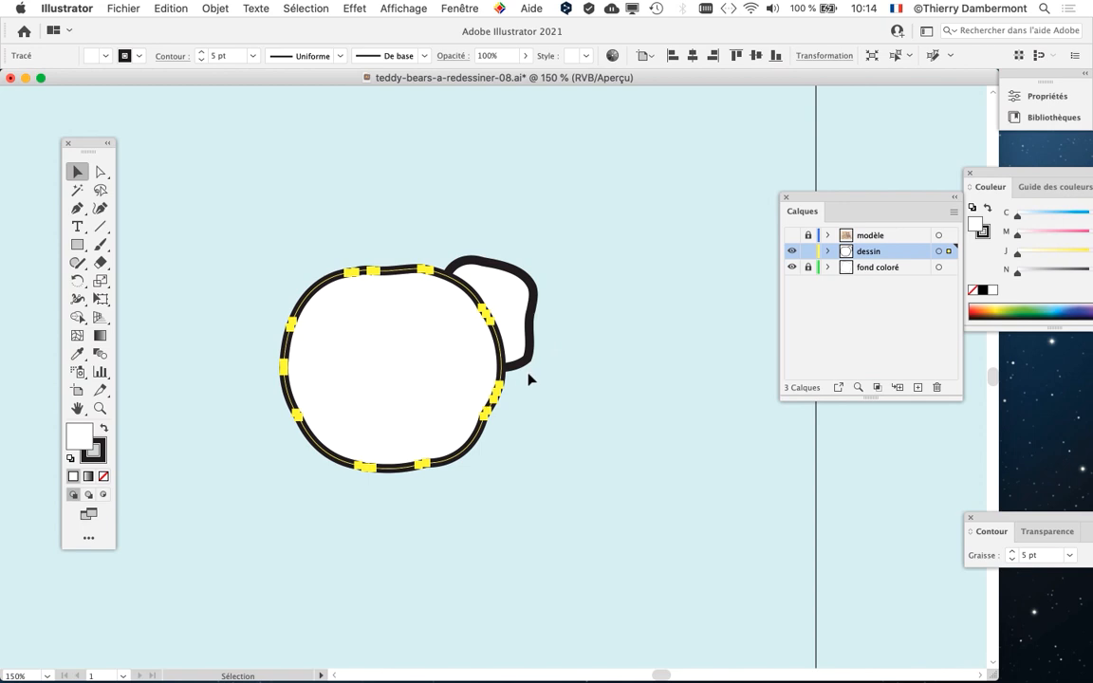
# - Test whether the ear and head shapes can be picked through their white fills, and clear the selection
pyautogui.click(519, 290)
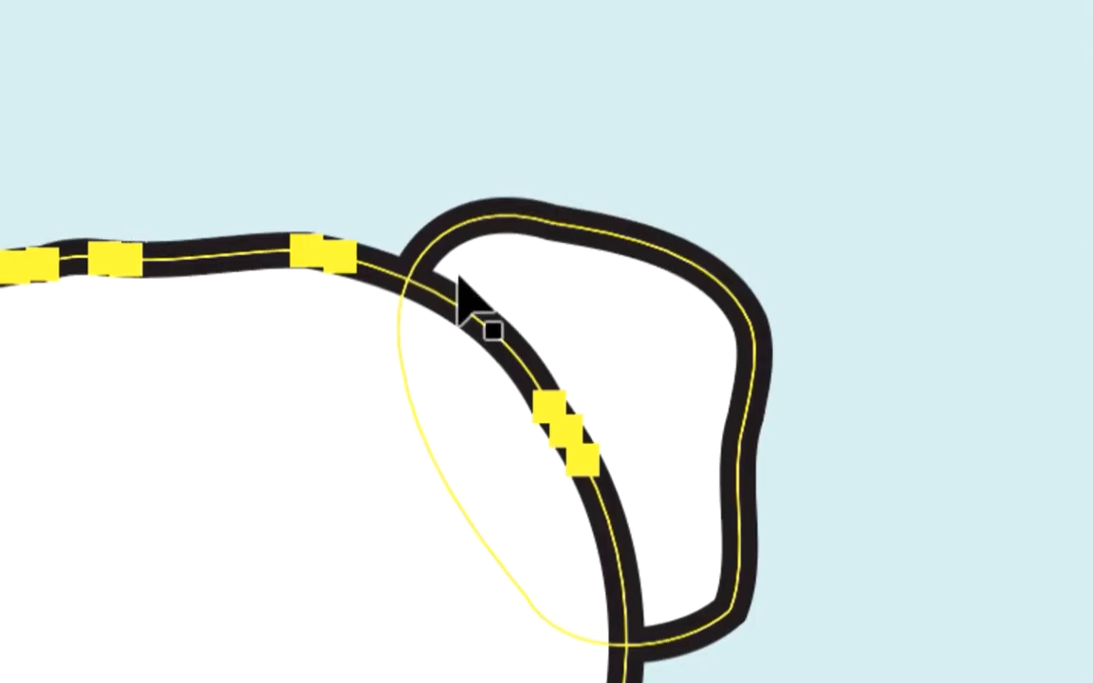
pyautogui.click(471, 264)
pyautogui.click(318, 352)
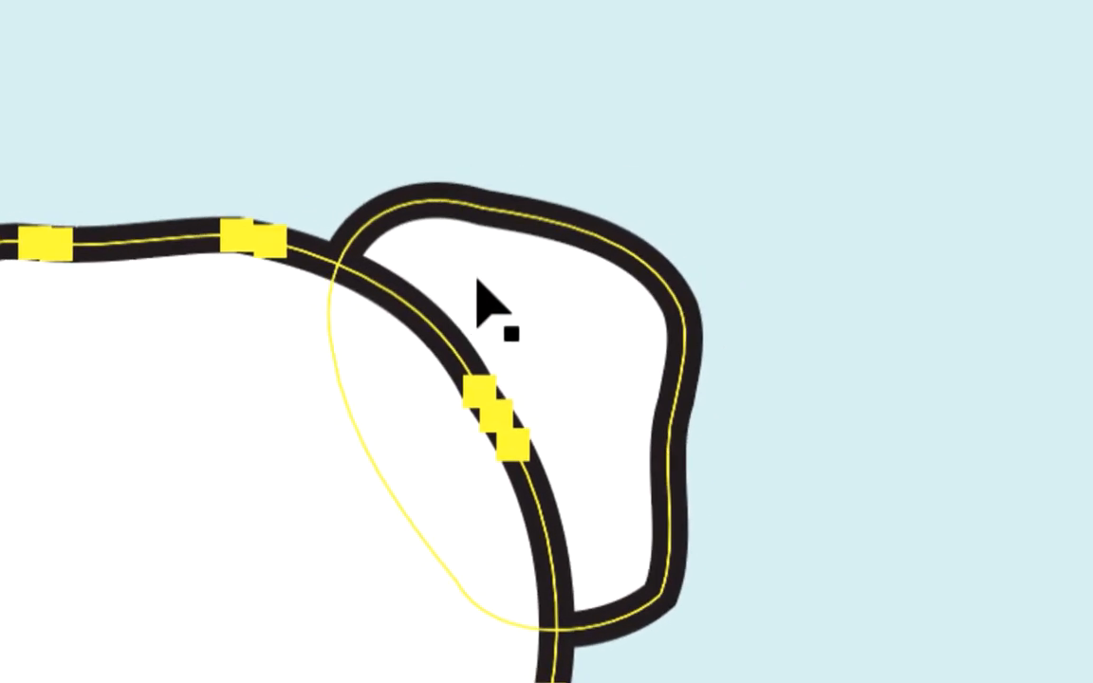
pyautogui.click(515, 309)
pyautogui.click(459, 159)
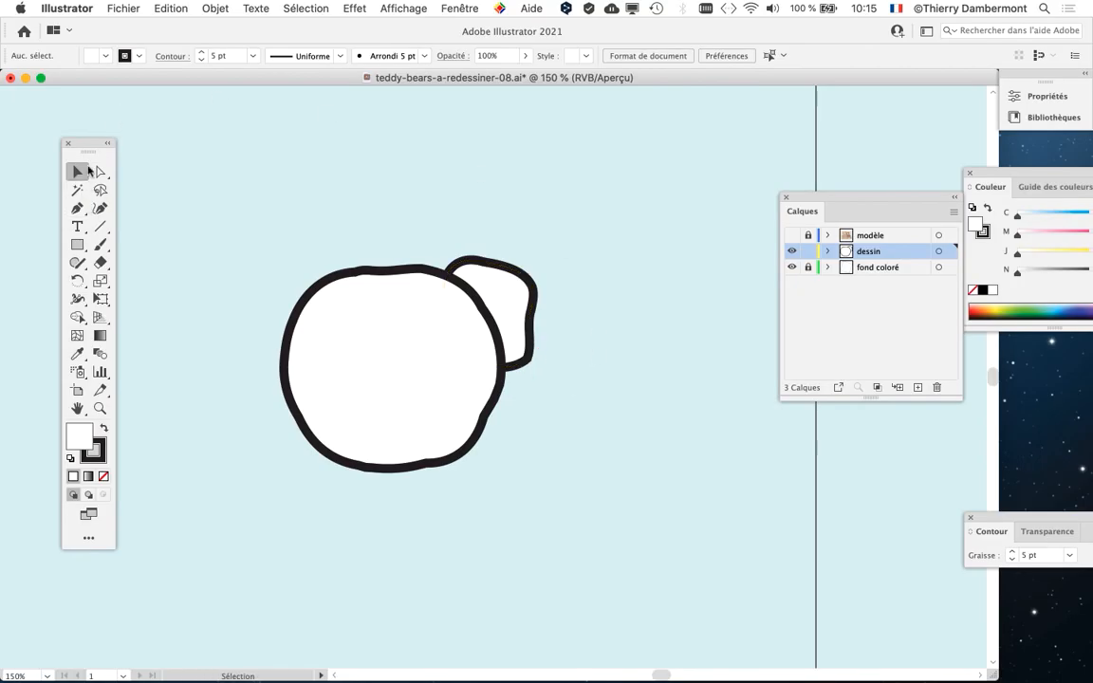
# - Bring the tools and Calques panels closer to the drawing, expand the dessin layer and lock its two paths
pyautogui.moveTo(81, 142); pyautogui.dragTo(109, 138)
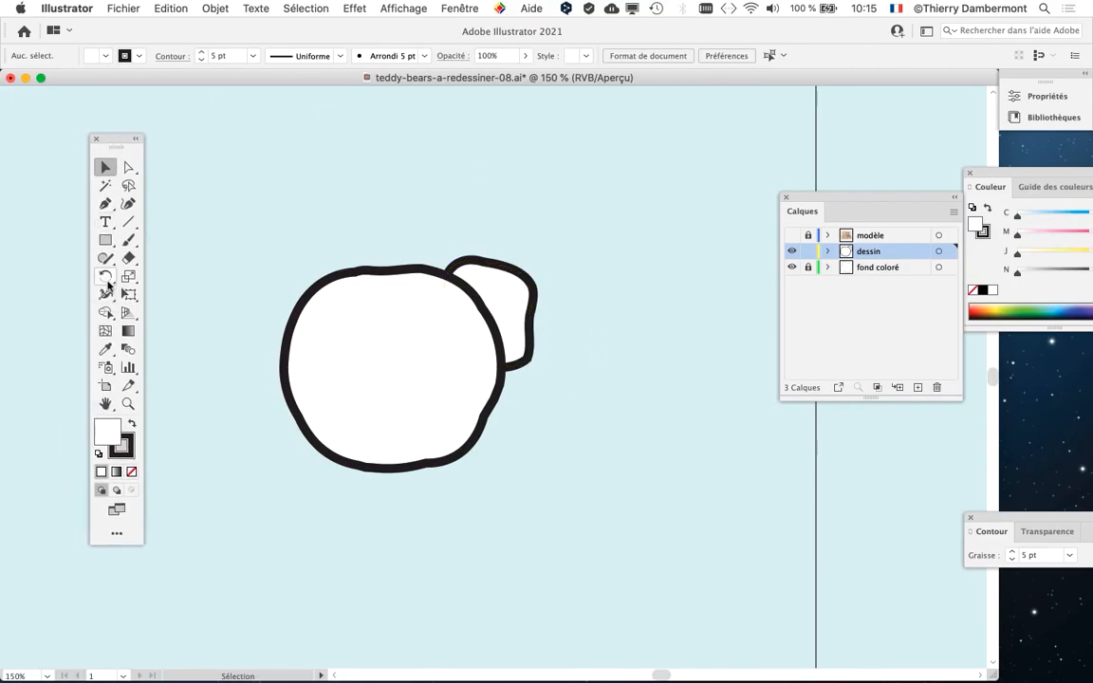
pyautogui.moveTo(824, 200); pyautogui.dragTo(647, 164)
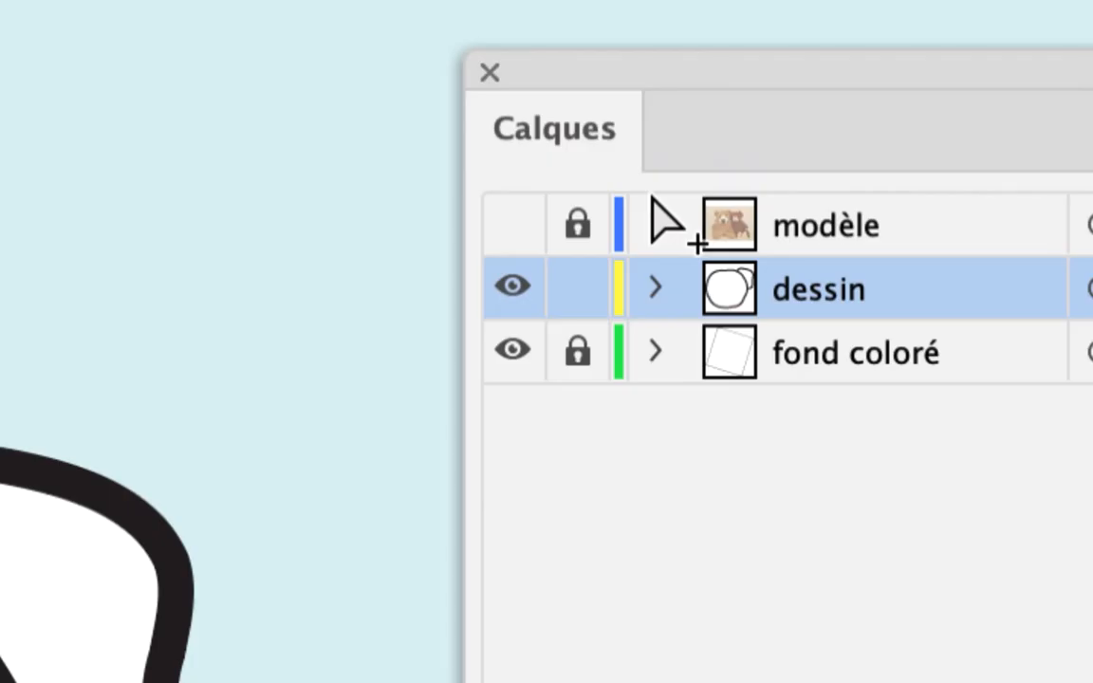
pyautogui.click(648, 217)
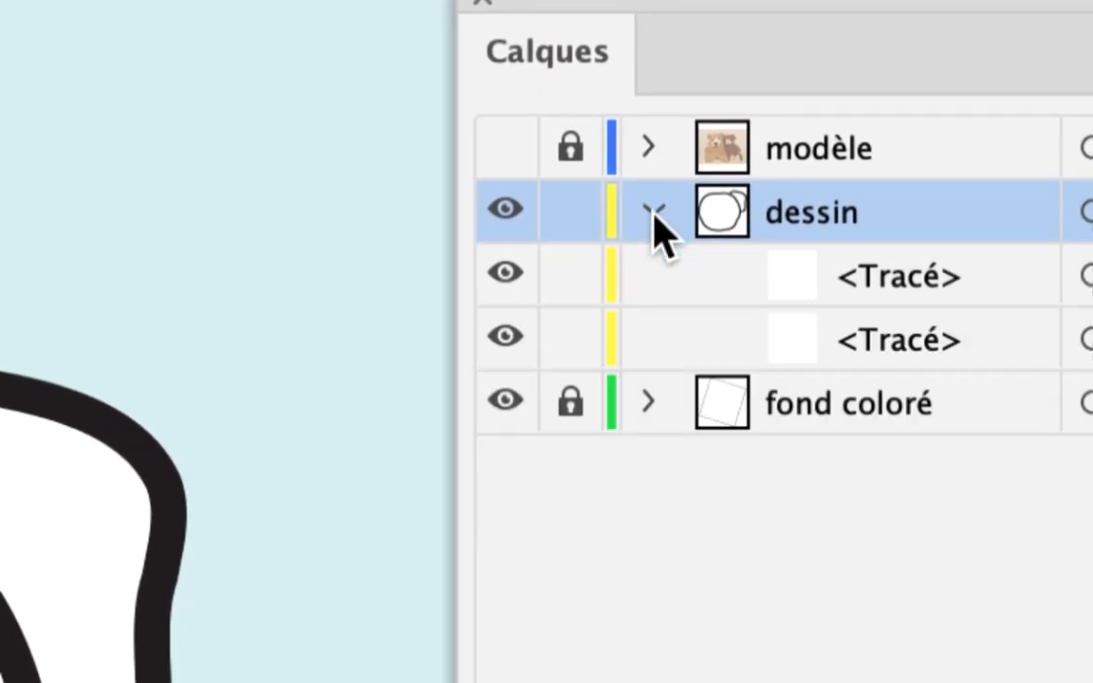
pyautogui.click(632, 229)
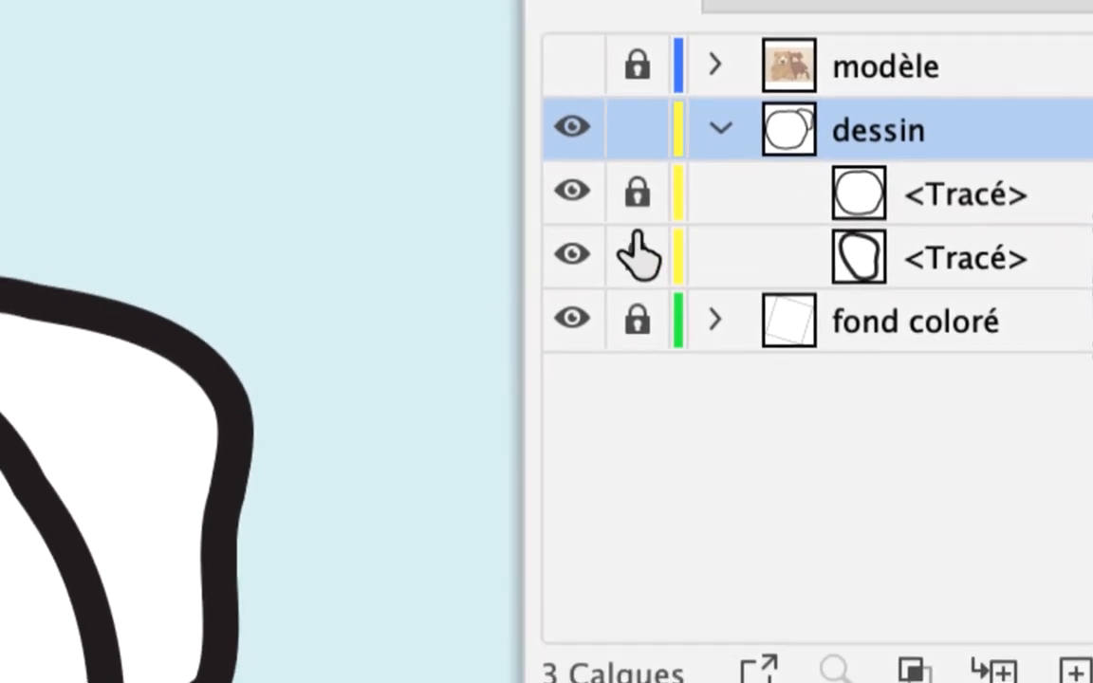
pyautogui.click(633, 285)
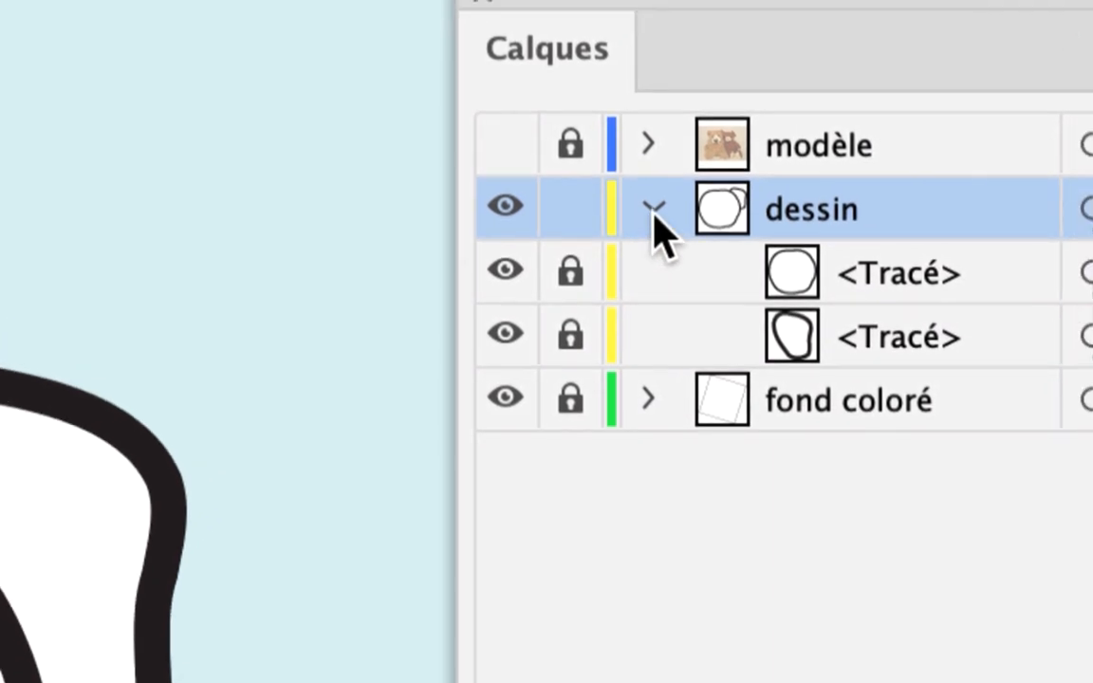
# - Unlock both paths of the dessin layer in one sweep and lock them again the same way
pyautogui.click(691, 163)
pyautogui.click(691, 163)
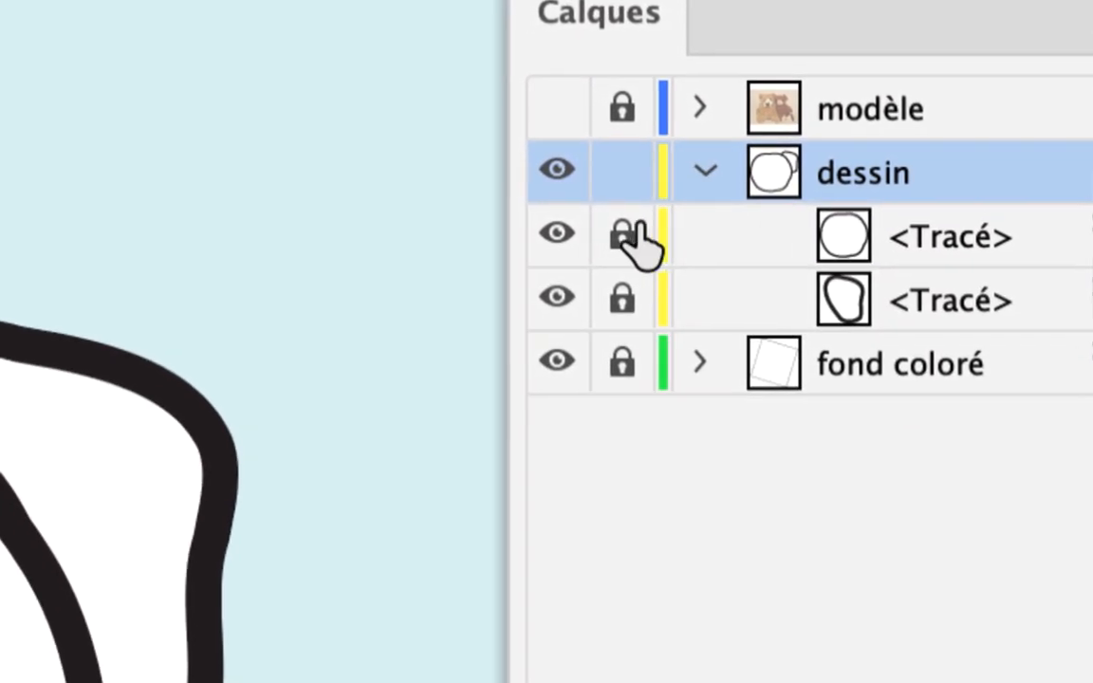
pyautogui.moveTo(571, 273); pyautogui.dragTo(572, 327)
pyautogui.moveTo(570, 273); pyautogui.dragTo(567, 338)
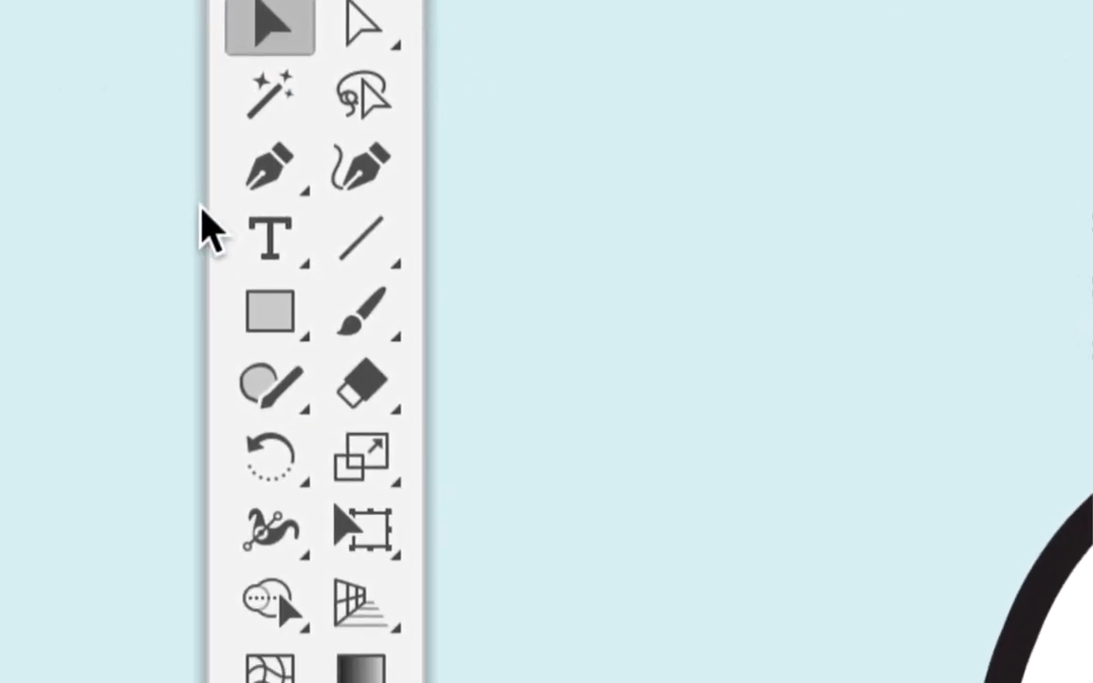
# - Draw a small closed freehand shape with the Pencil tool (Crayon) over the junction between the ear's lower end and the head
pyautogui.click(266, 397)
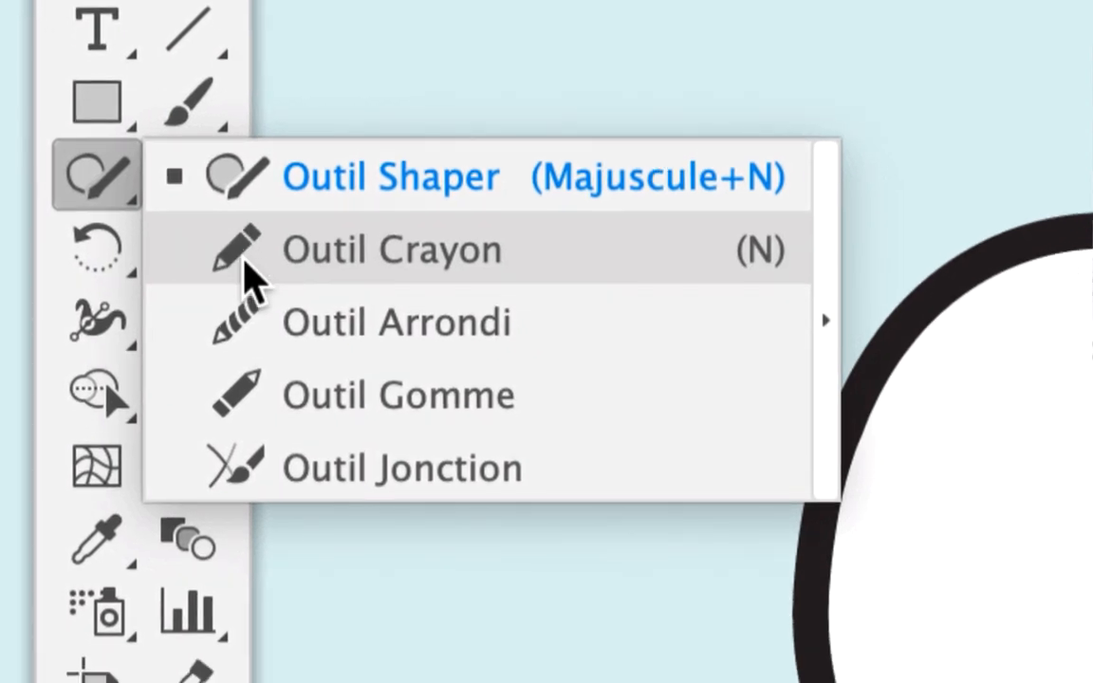
pyautogui.click(251, 275)
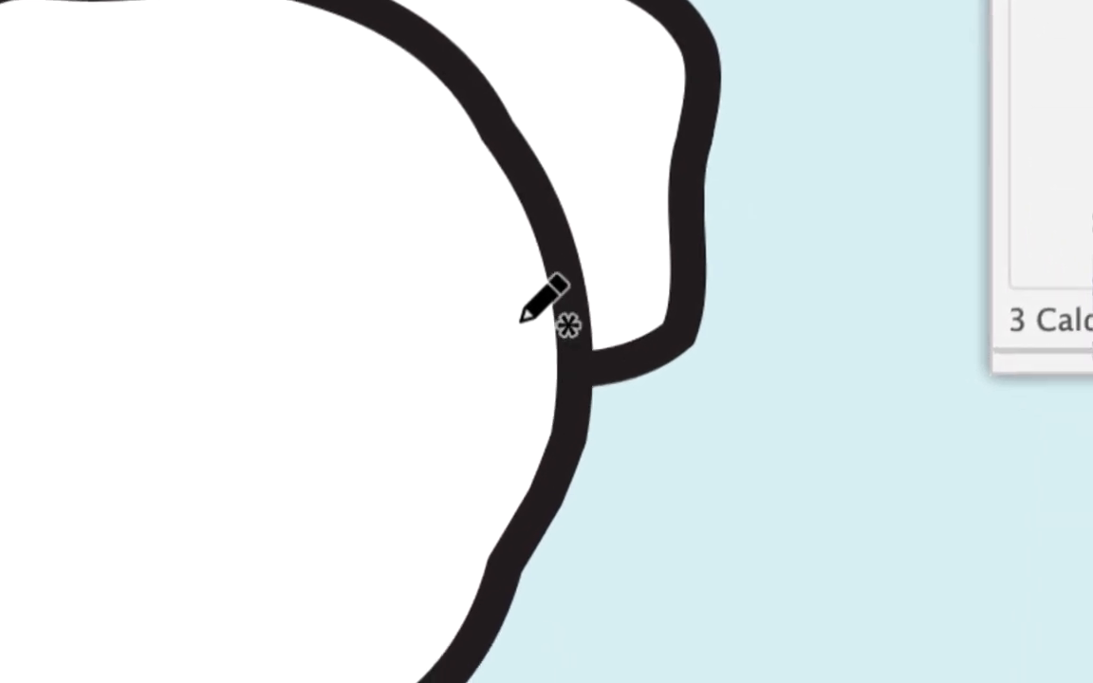
pyautogui.moveTo(508, 324)
pyautogui.mouseDown()
pyautogui.moveTo(596, 315)
pyautogui.moveTo(613, 391)
pyautogui.mouseUp()
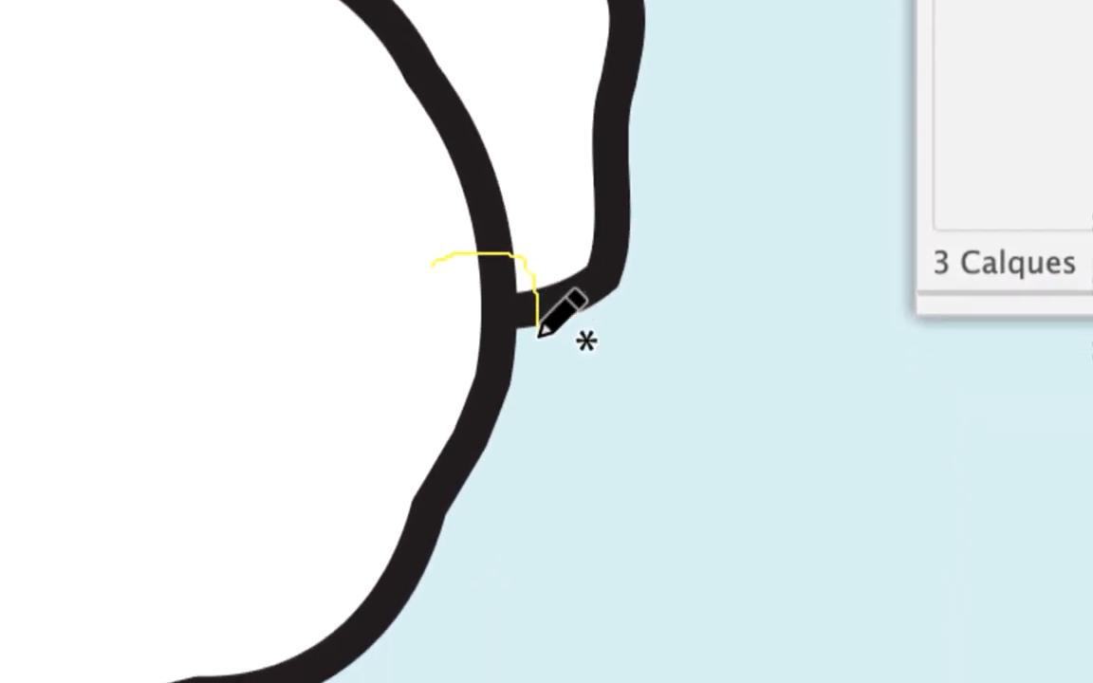
pyautogui.moveTo(539, 336)
pyautogui.mouseDown()
pyautogui.moveTo(467, 378)
pyautogui.moveTo(419, 305)
pyautogui.mouseUp()
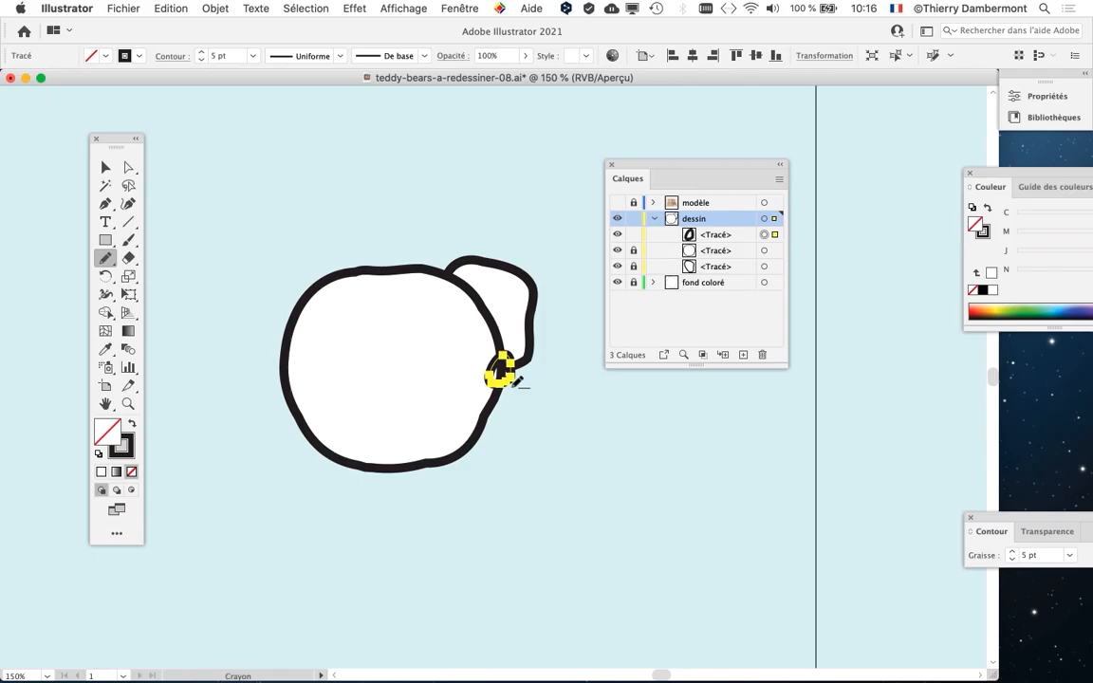
# - Swap the small shape's fill and stroke to give it a black fill and no stroke, keeping the tools panel clear of it
pyautogui.scroll(5, 514, 387)
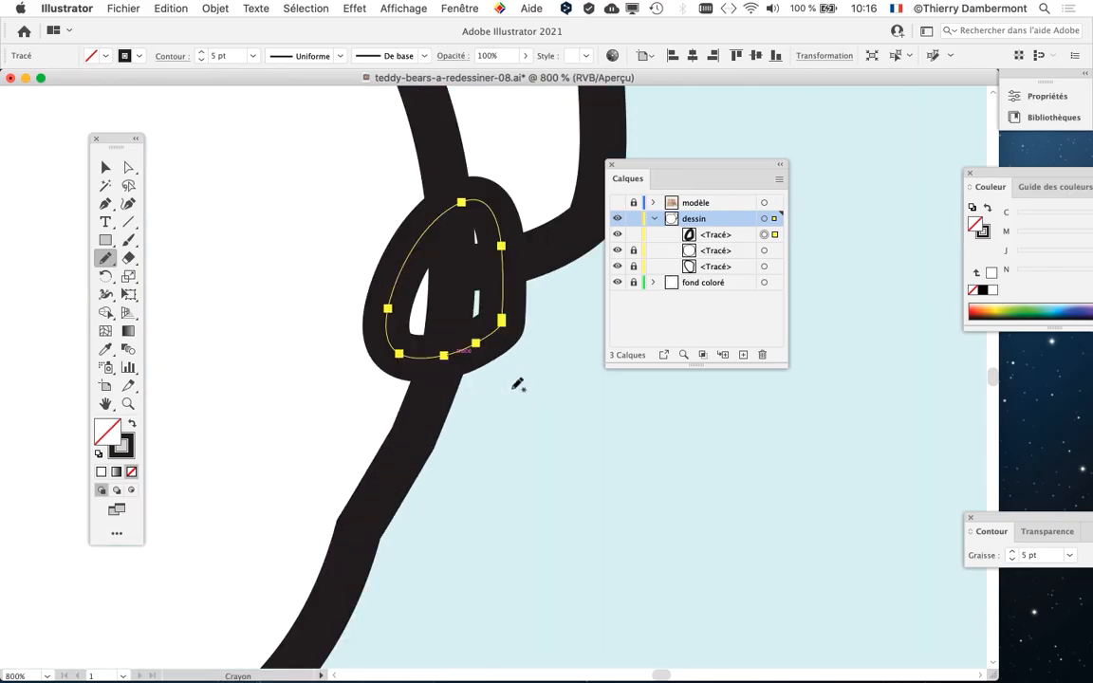
pyautogui.moveTo(100, 148); pyautogui.dragTo(158, 115)
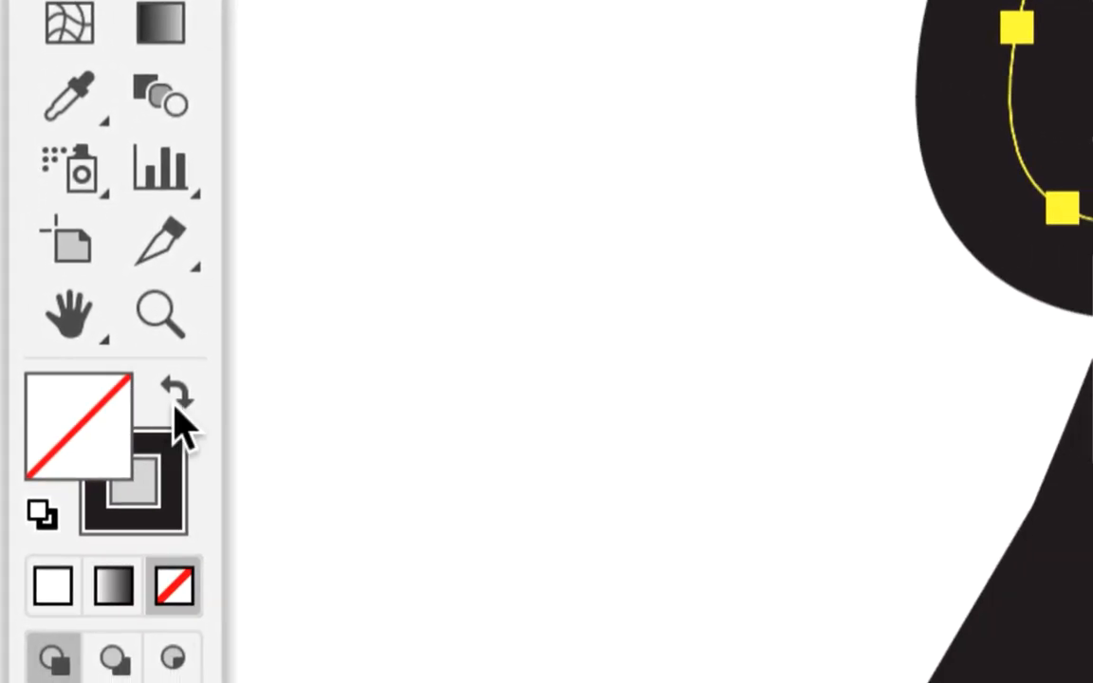
pyautogui.click(349, 488)
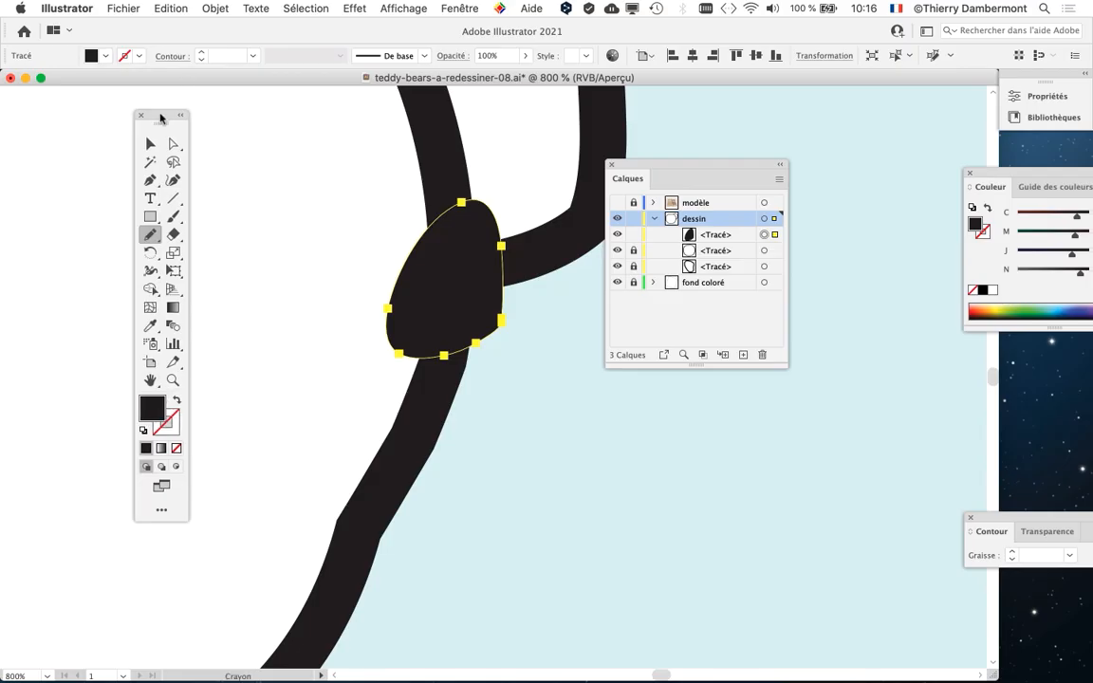
pyautogui.moveTo(162, 118); pyautogui.dragTo(68, 110)
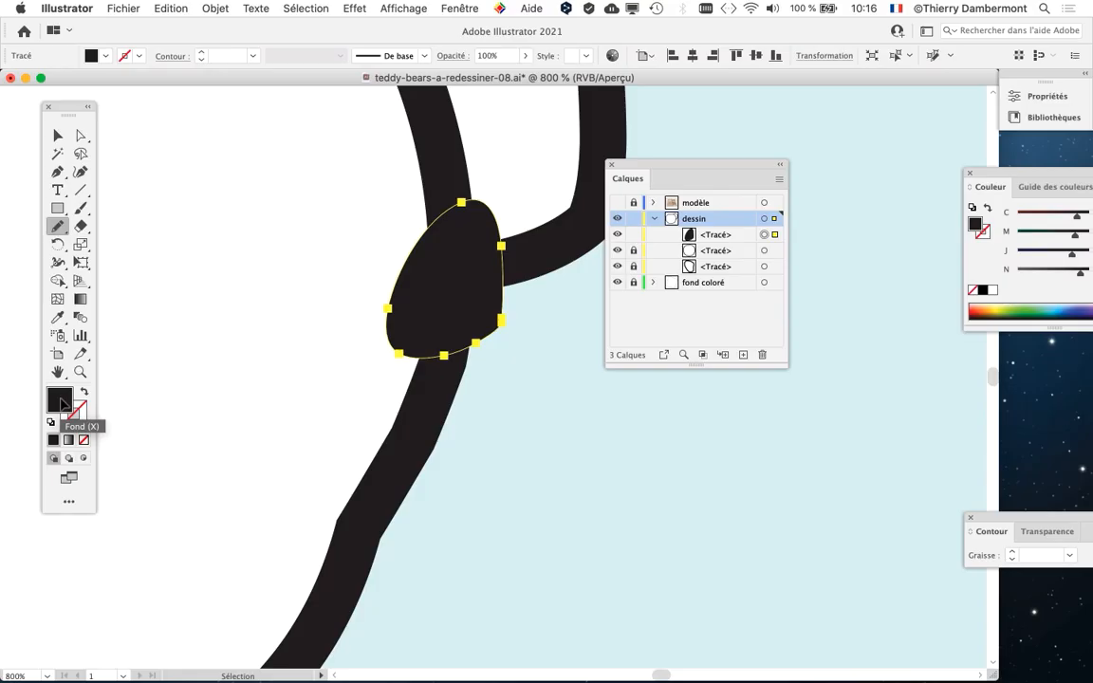
# - Move the Calques panel aside, display the Nuancier swatches and fill the small junction shape with white
pyautogui.moveTo(626, 167); pyautogui.dragTo(137, 130)
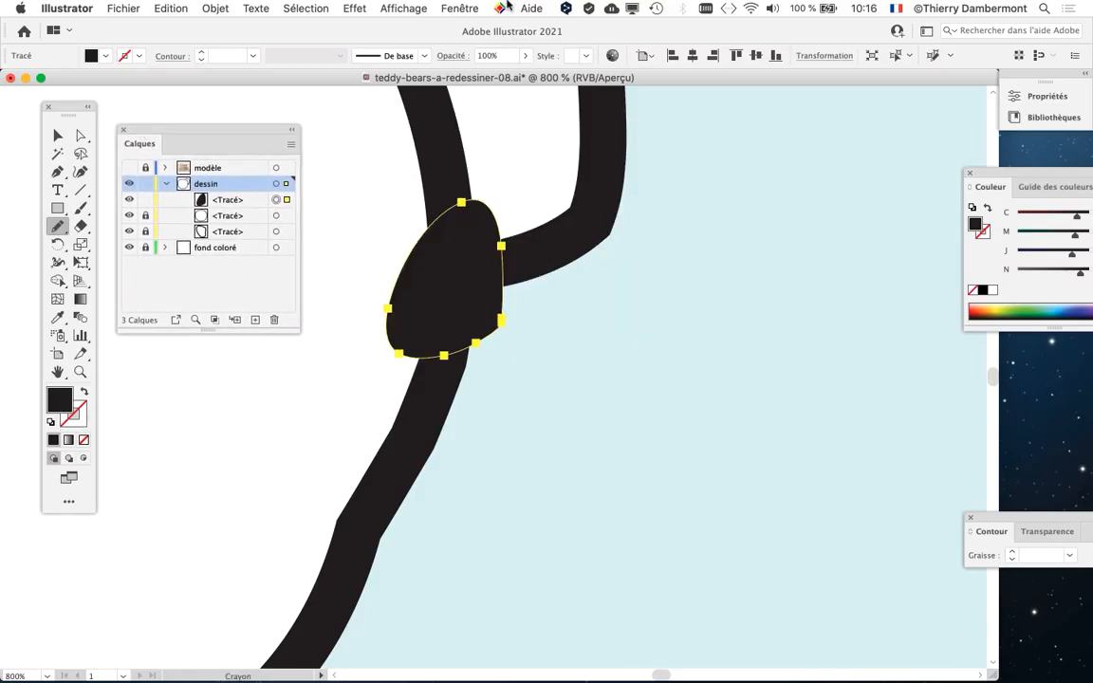
pyautogui.click(455, 6)
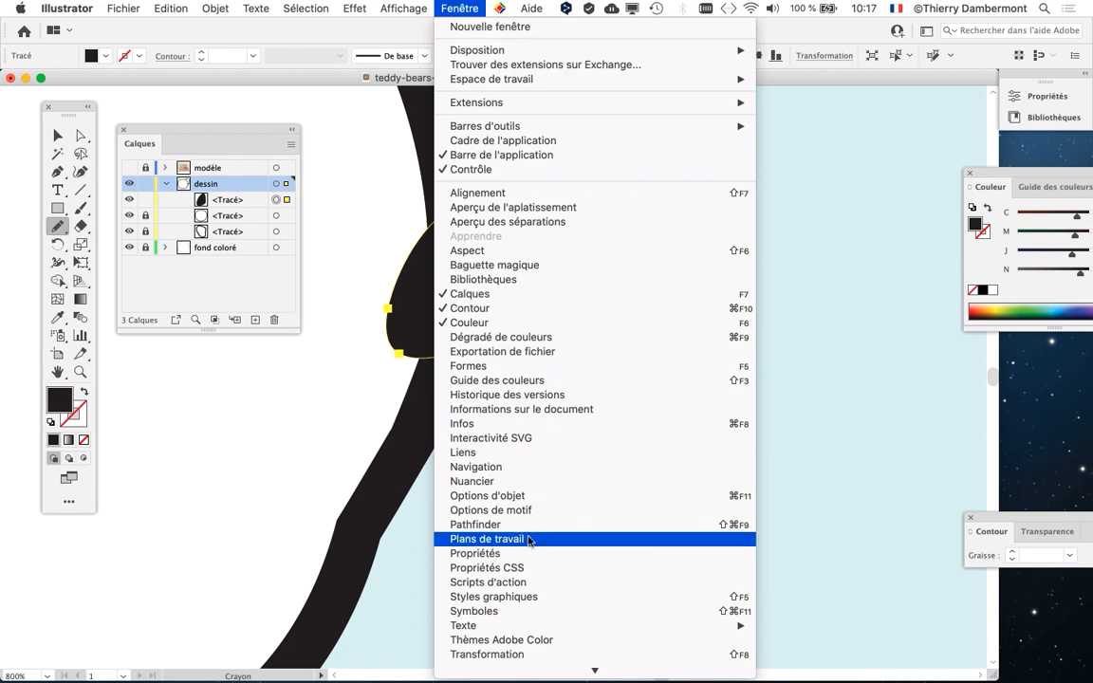
pyautogui.scroll(-2, 543, 612)
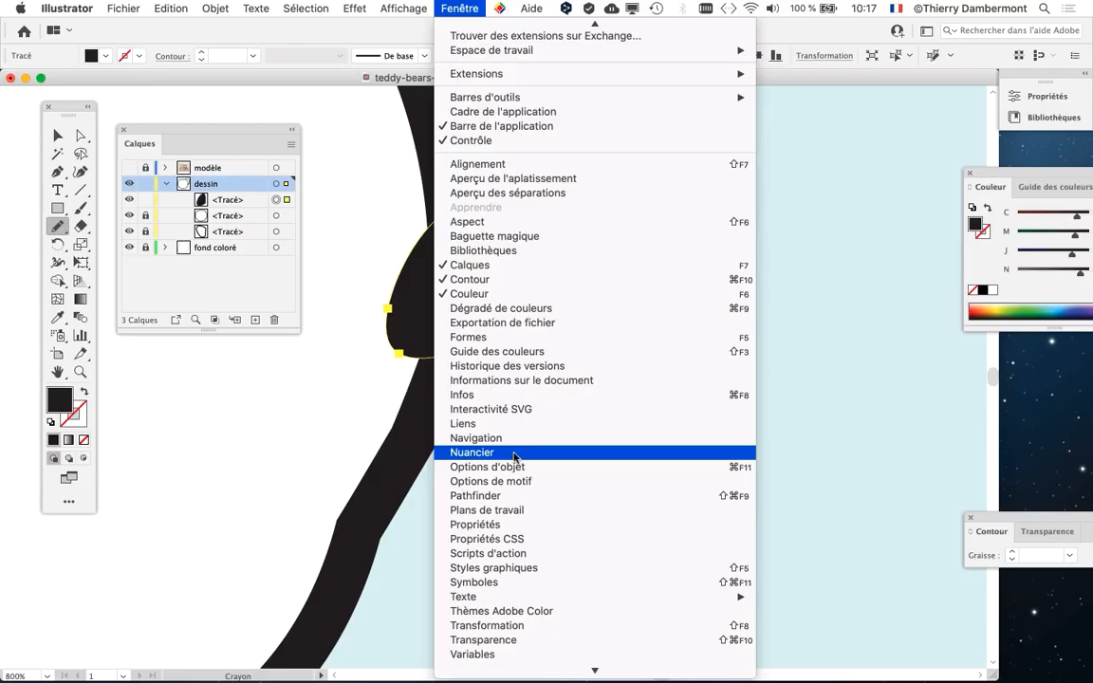
pyautogui.click(514, 456)
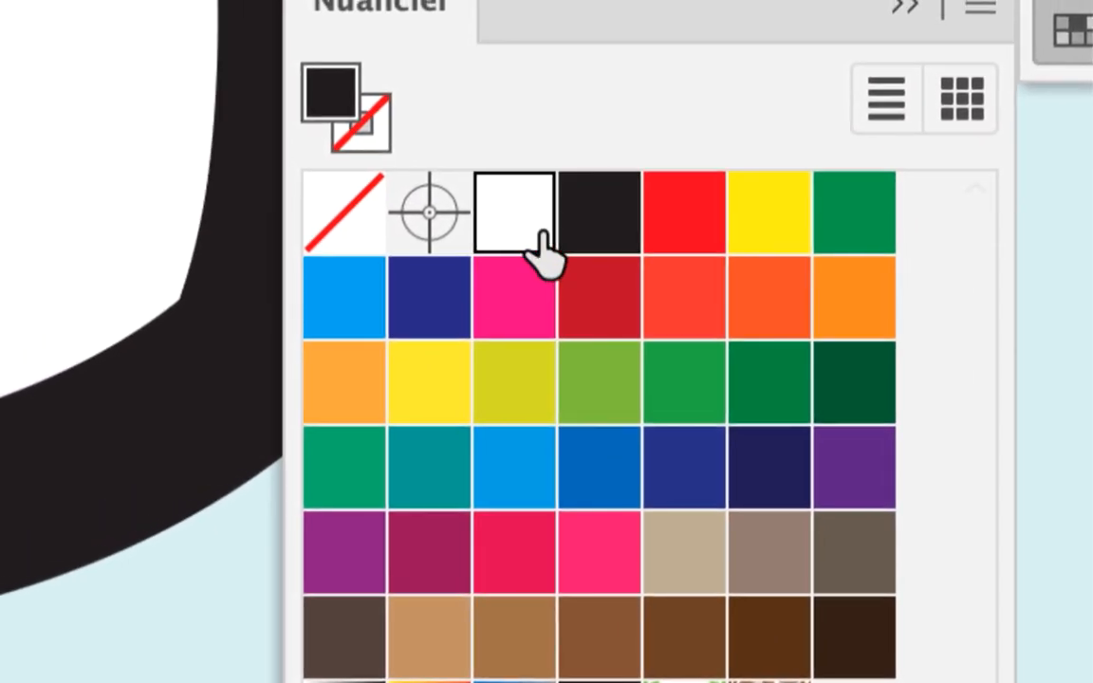
pyautogui.click(508, 194)
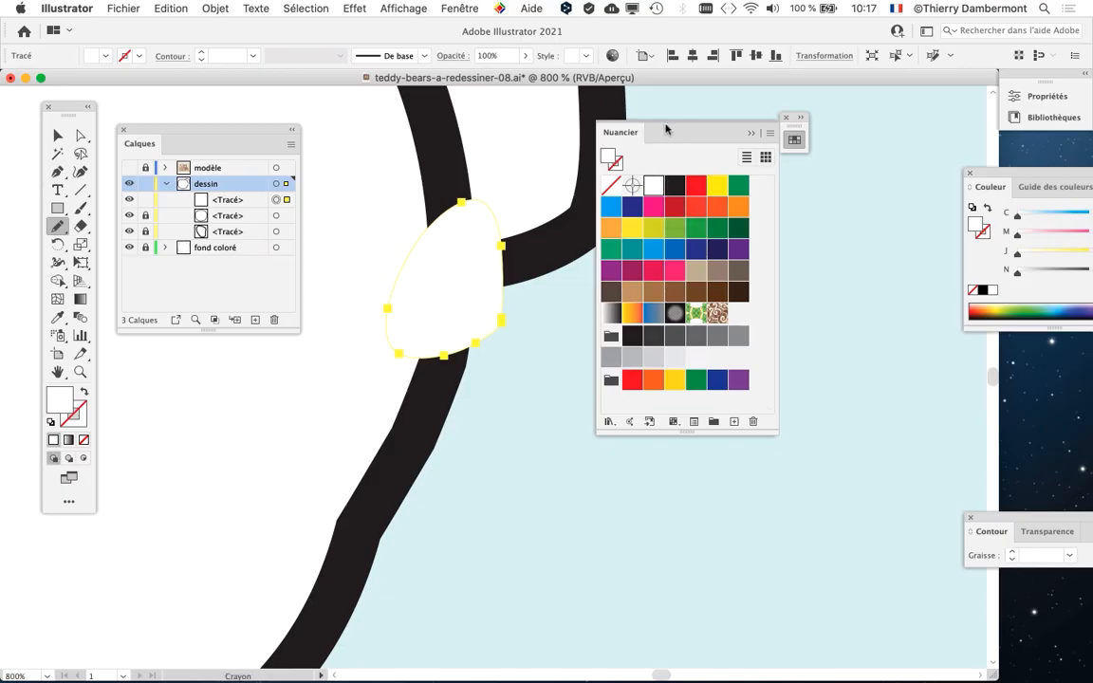
# - Move the Nuancier panel clear of the drawing and change the dessin layer's selection colour to Orange
pyautogui.moveTo(618, 134); pyautogui.dragTo(745, 230)
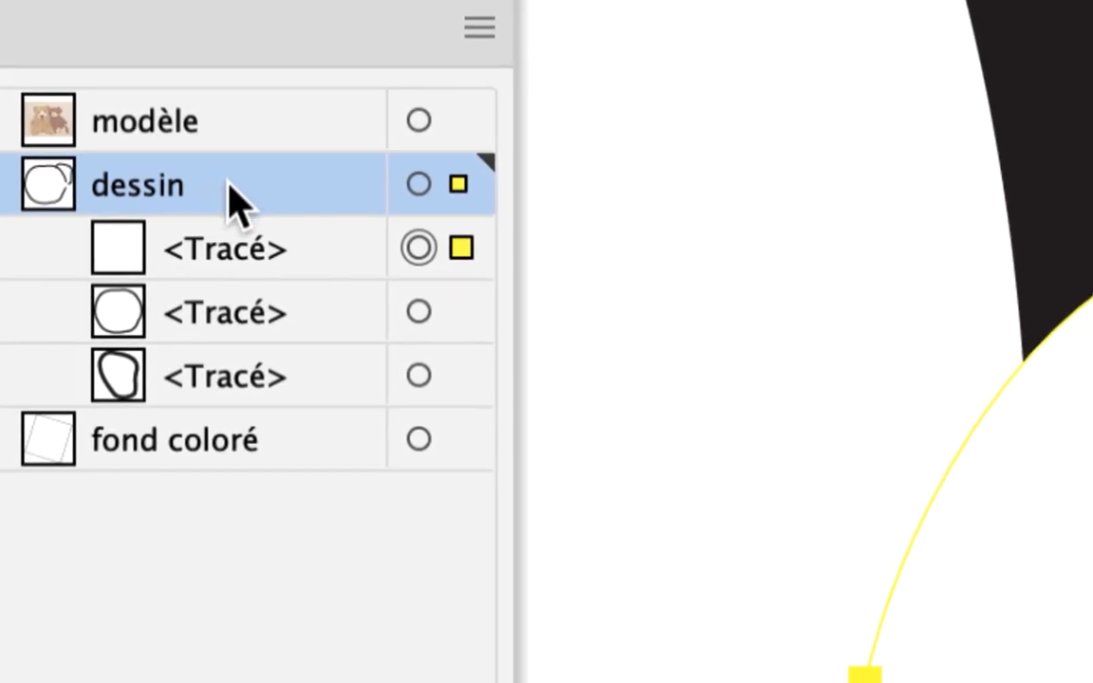
pyautogui.doubleClick(228, 184)
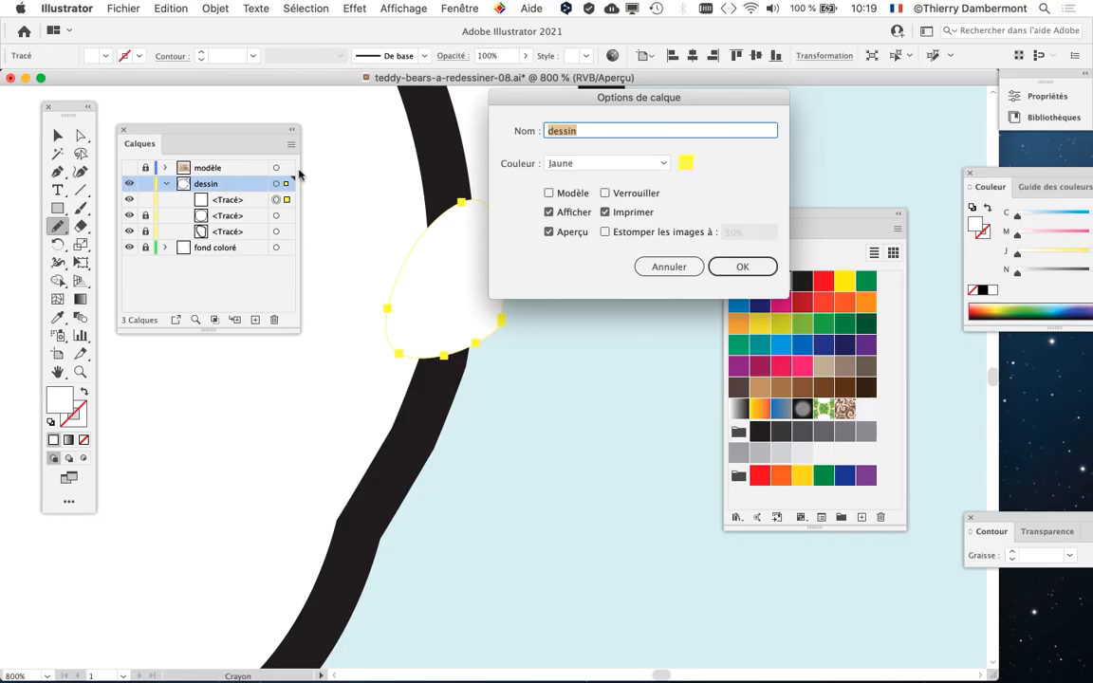
pyautogui.moveTo(624, 106); pyautogui.dragTo(726, 96)
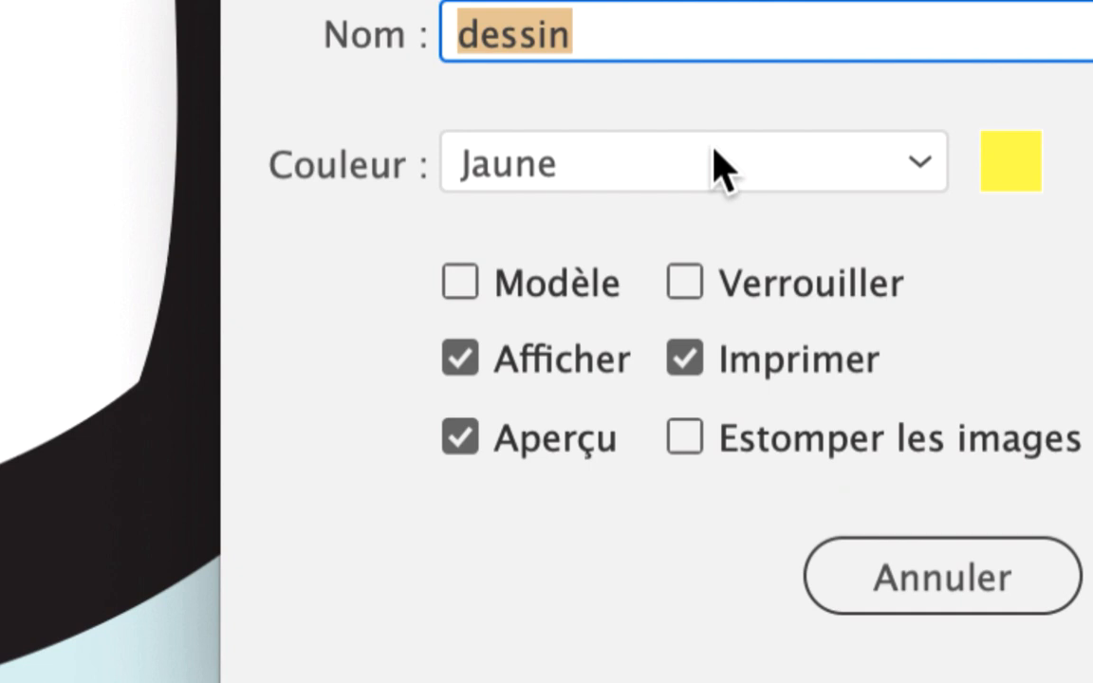
pyautogui.click(715, 153)
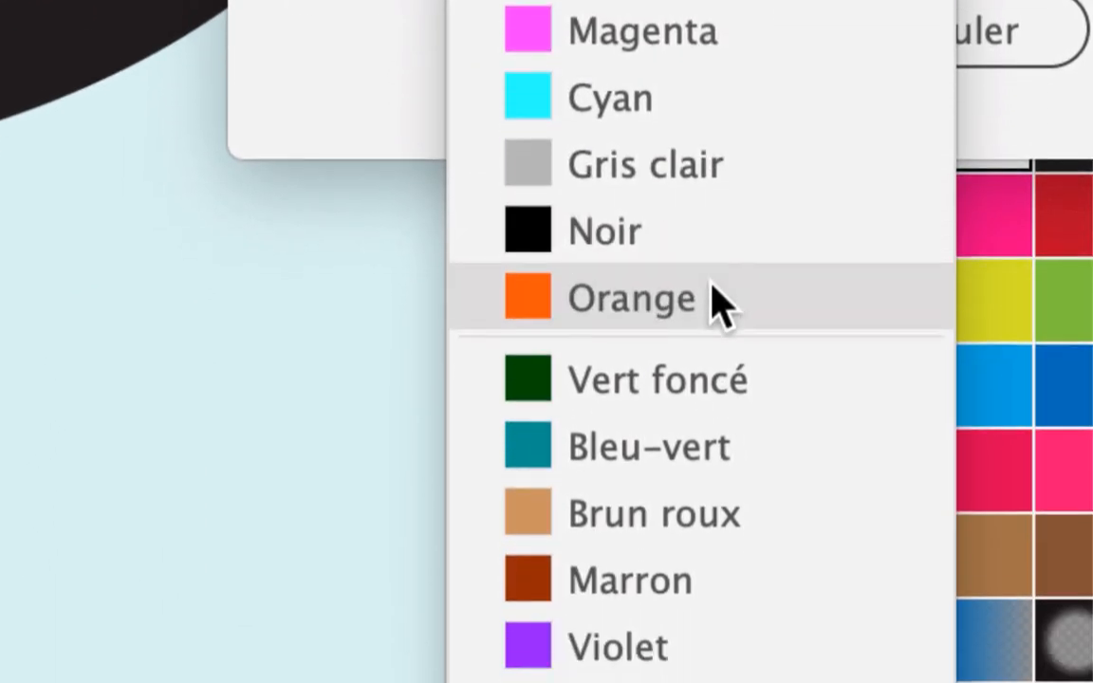
pyautogui.click(716, 309)
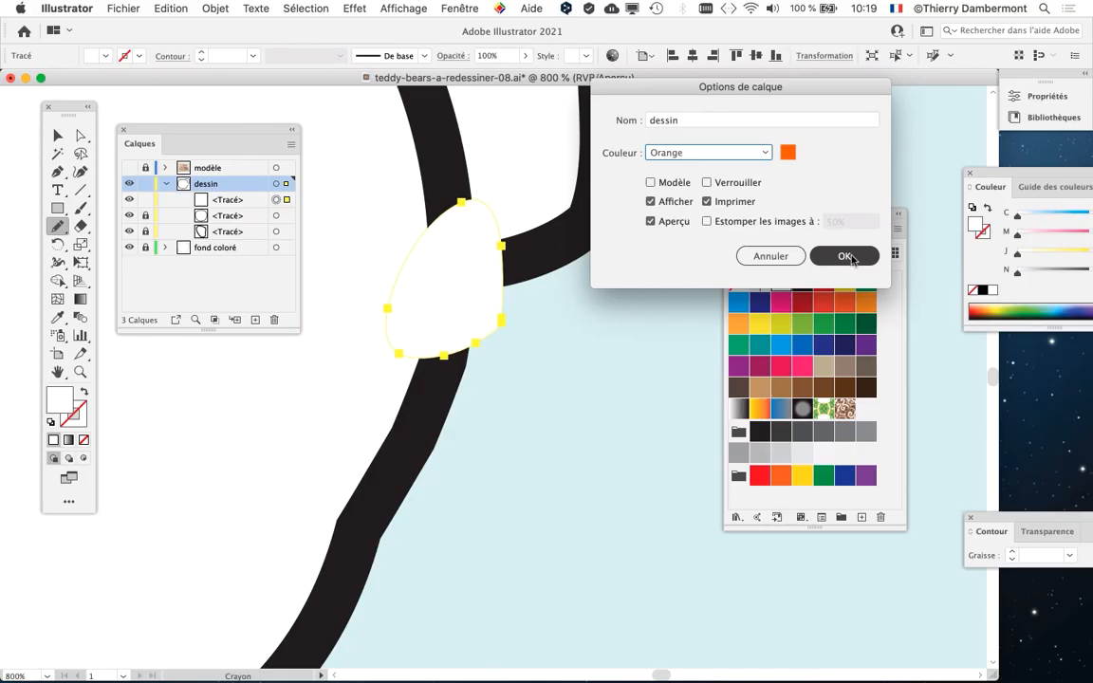
pyautogui.click(845, 257)
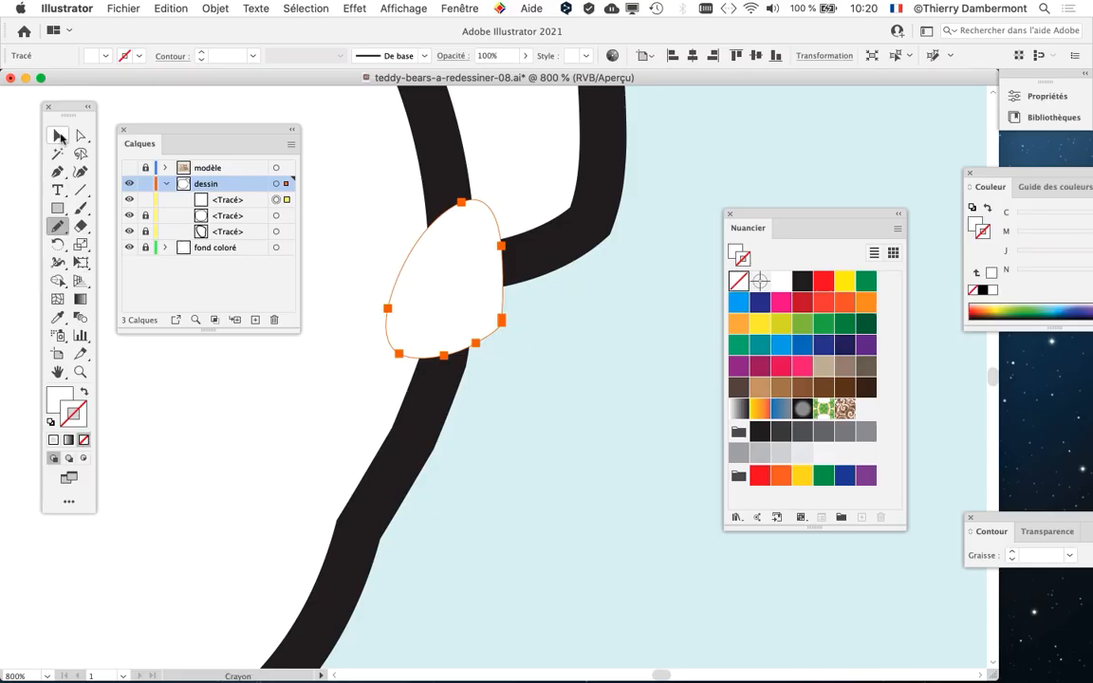
# - Reorder the white junction shape in the dessin layer so it sits between the head path and the ear path
pyautogui.click(59, 138)
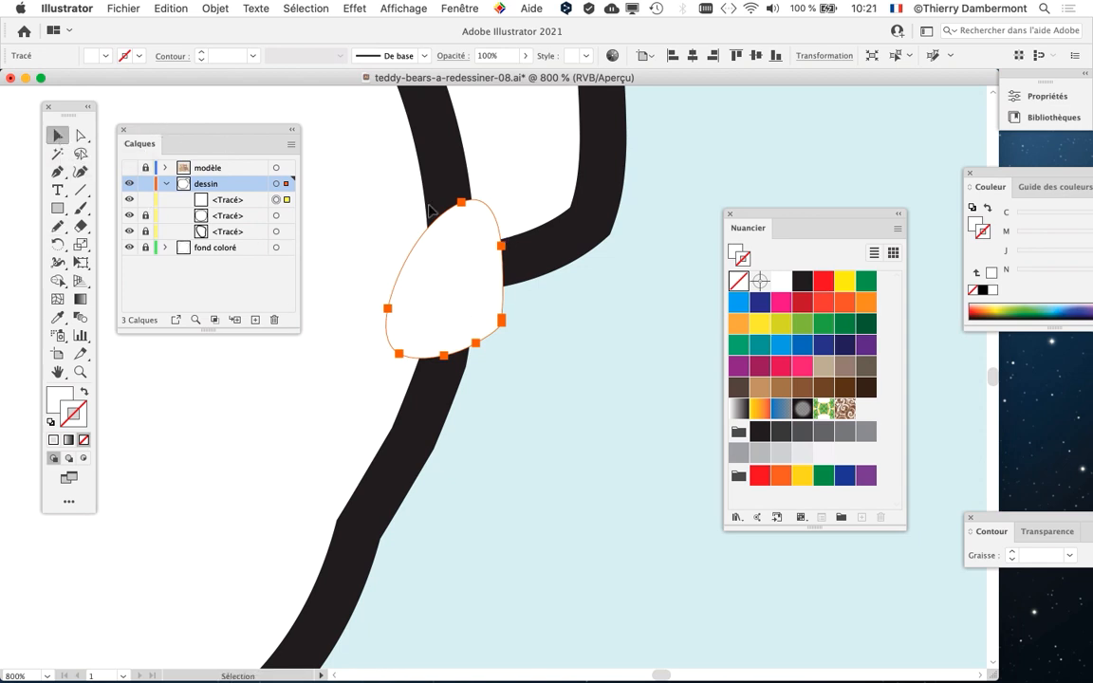
pyautogui.moveTo(246, 130); pyautogui.dragTo(274, 140)
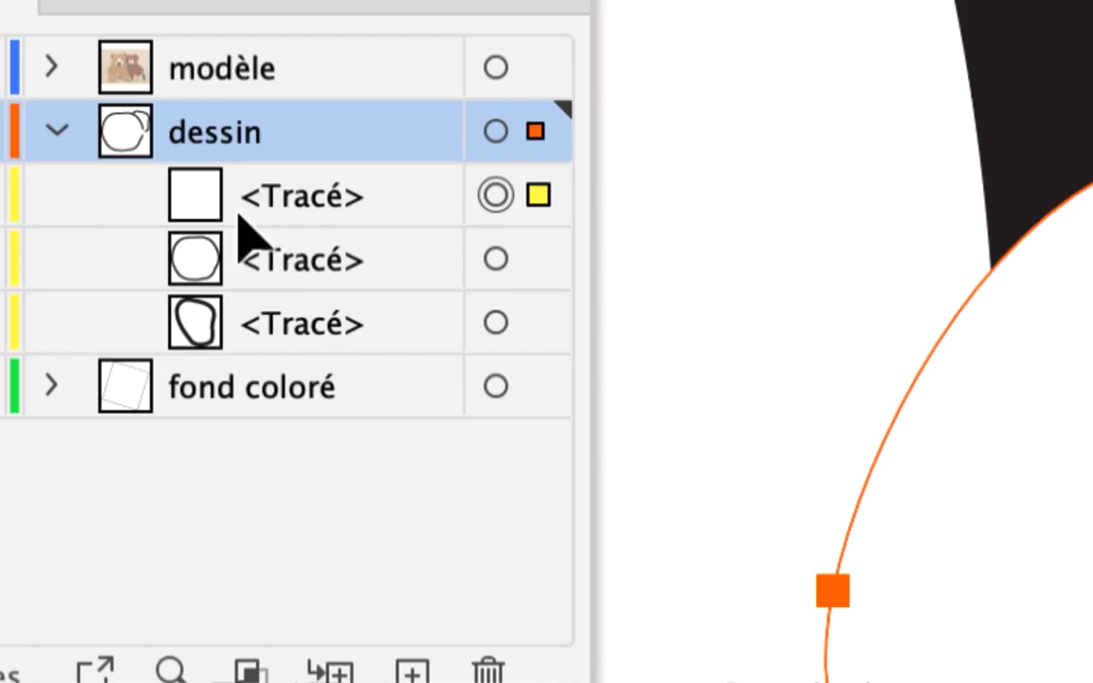
pyautogui.click(244, 211)
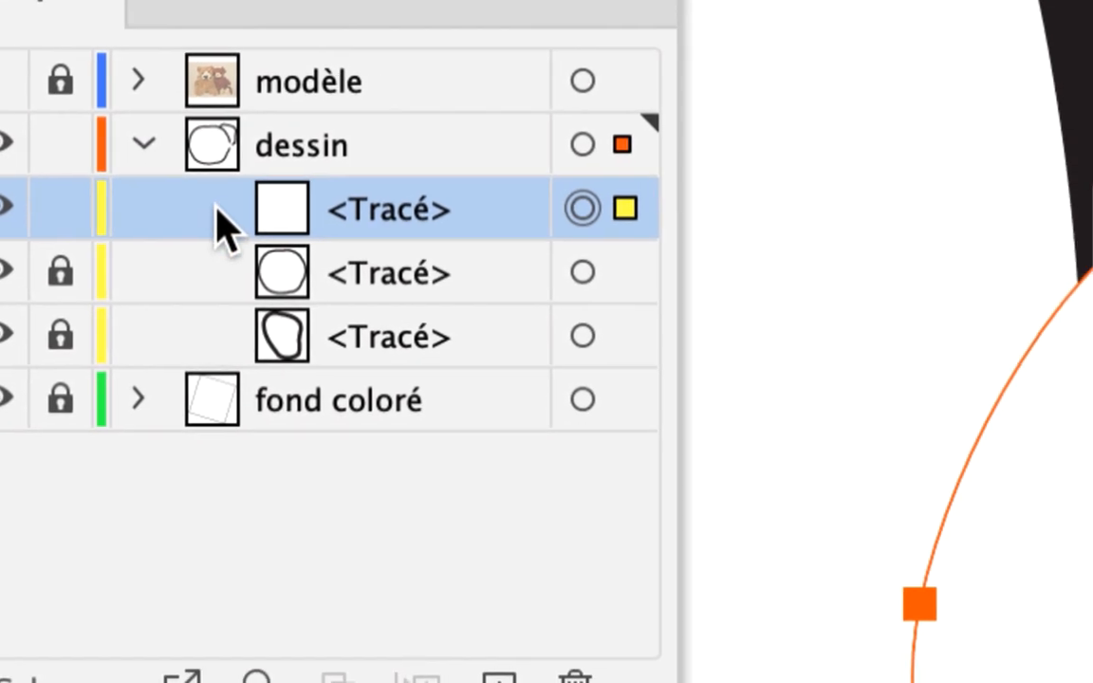
pyautogui.click(217, 208)
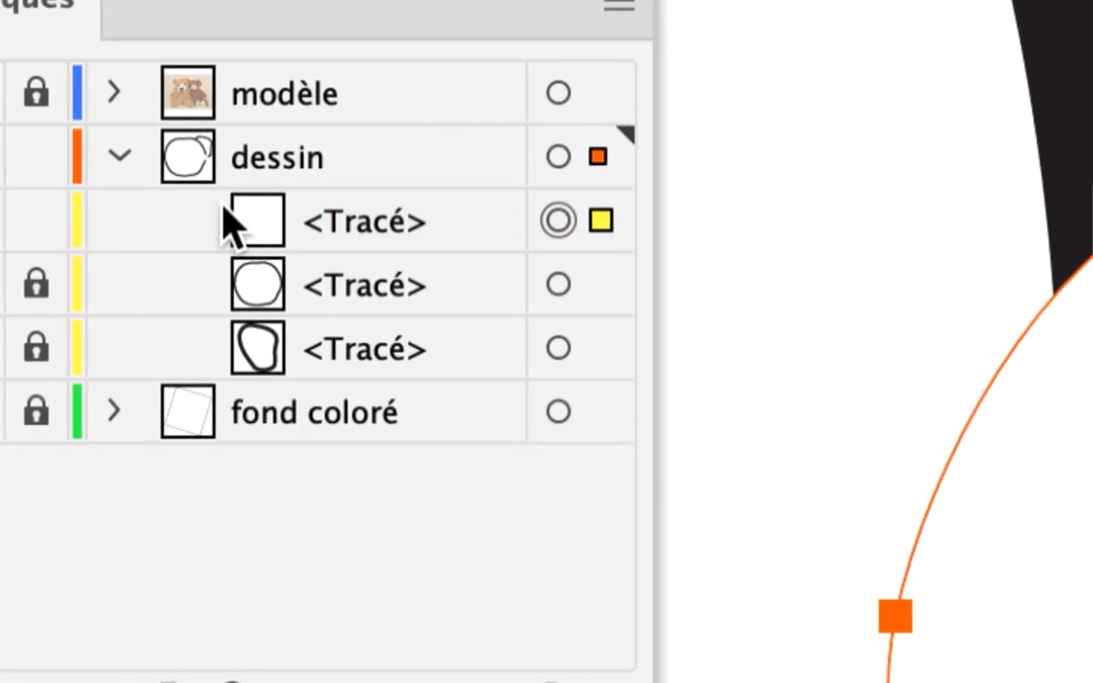
pyautogui.click(400, 219)
pyautogui.moveTo(272, 210); pyautogui.dragTo(261, 300)
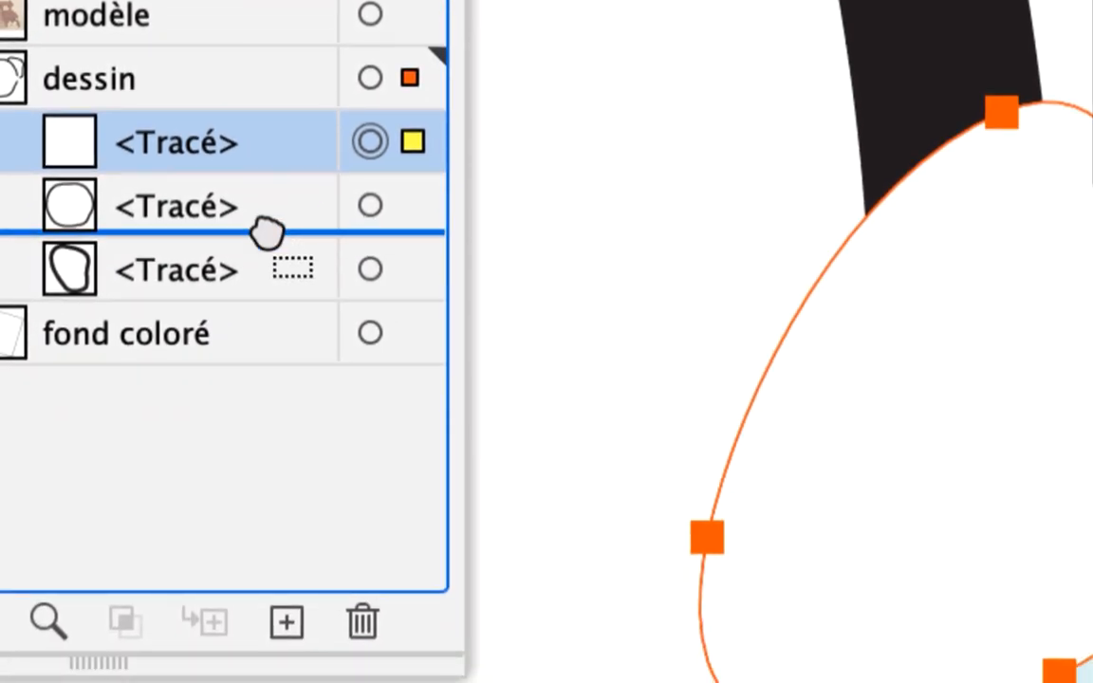
pyautogui.moveTo(267, 233); pyautogui.dragTo(270, 232)
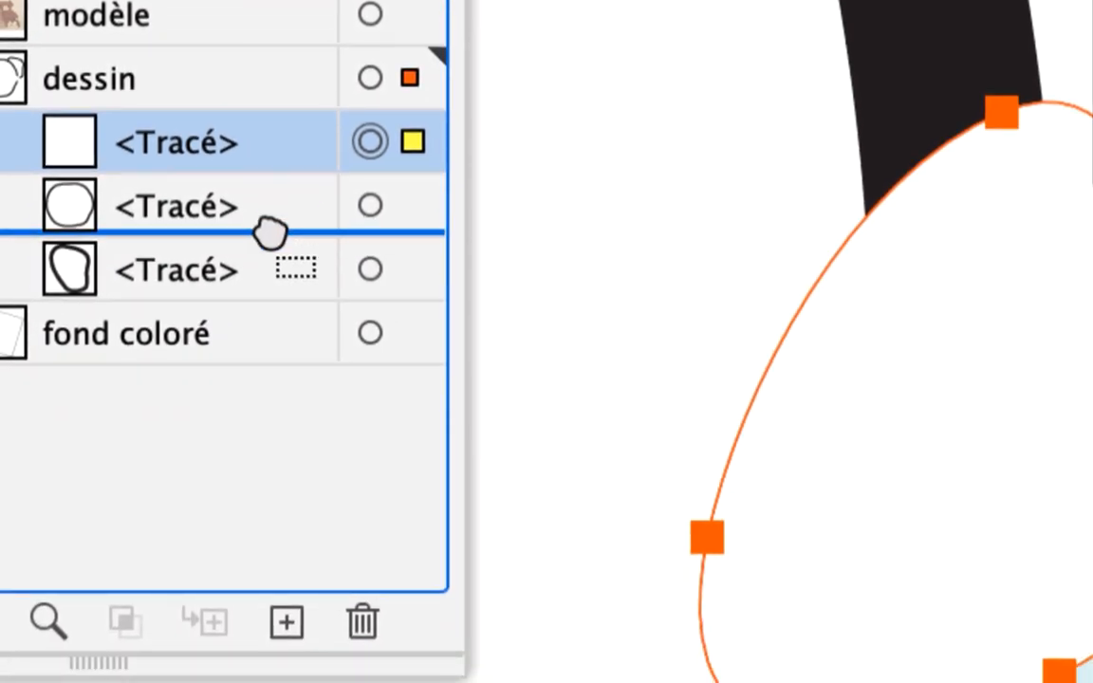
pyautogui.moveTo(269, 232); pyautogui.dragTo(271, 233)
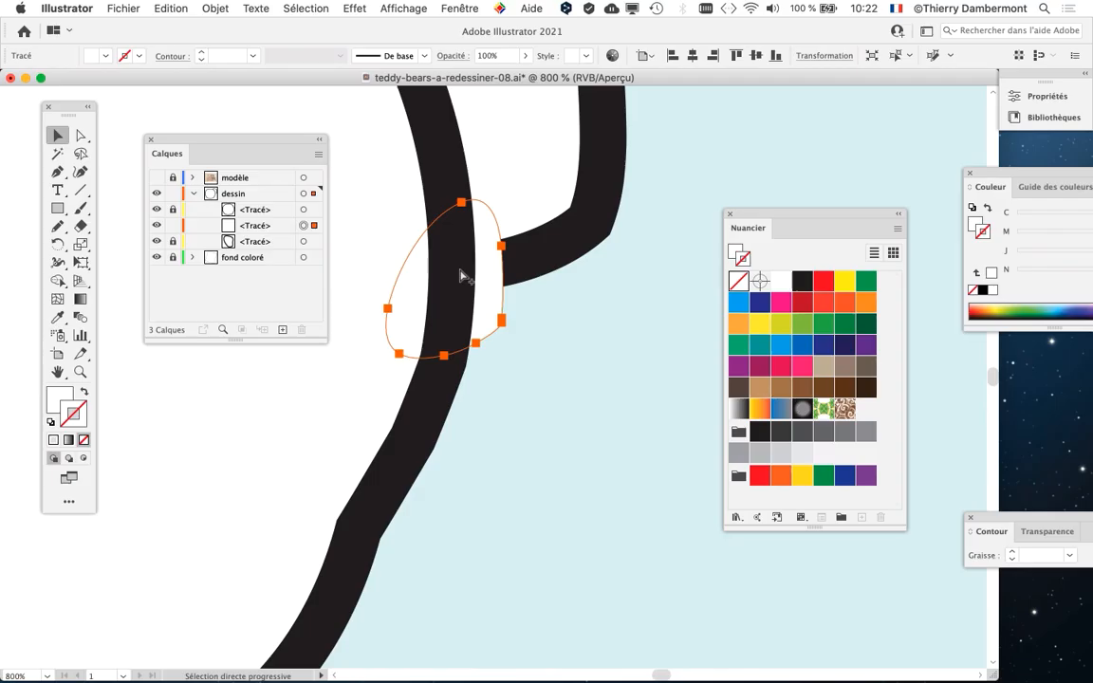
# - Examine the junction shape's place in the dessin layer and the Disposition stacking commands available for it
pyautogui.keyDown('alt'); pyautogui.scroll(-3, 462, 275); pyautogui.keyUp('alt')
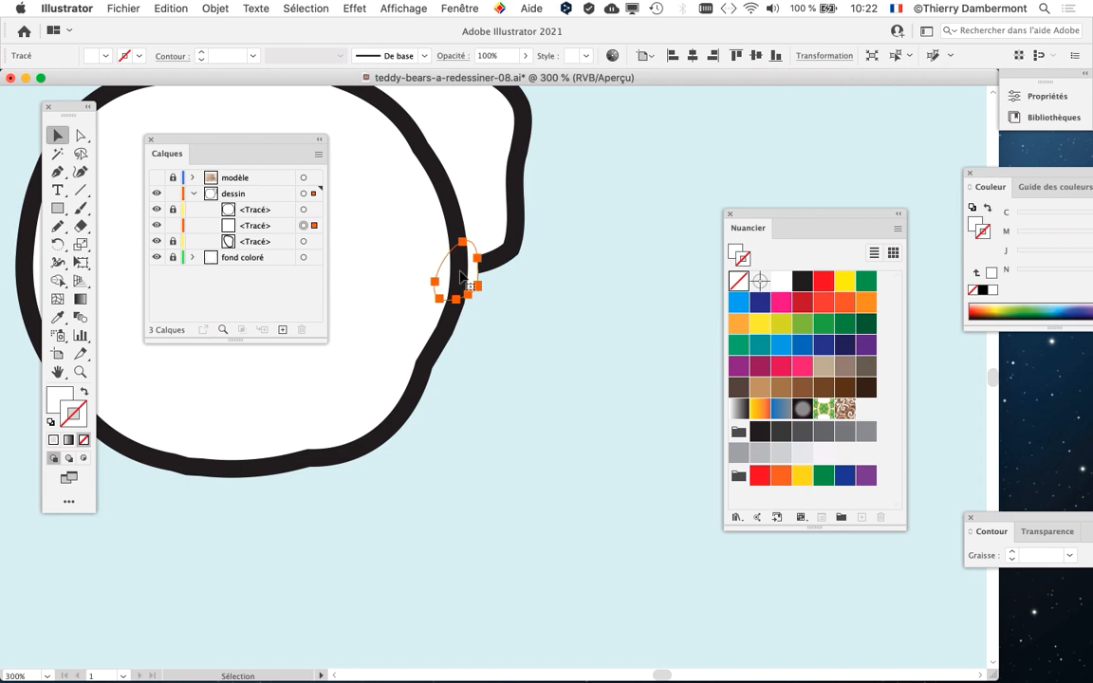
pyautogui.scroll(-2, 462, 275)
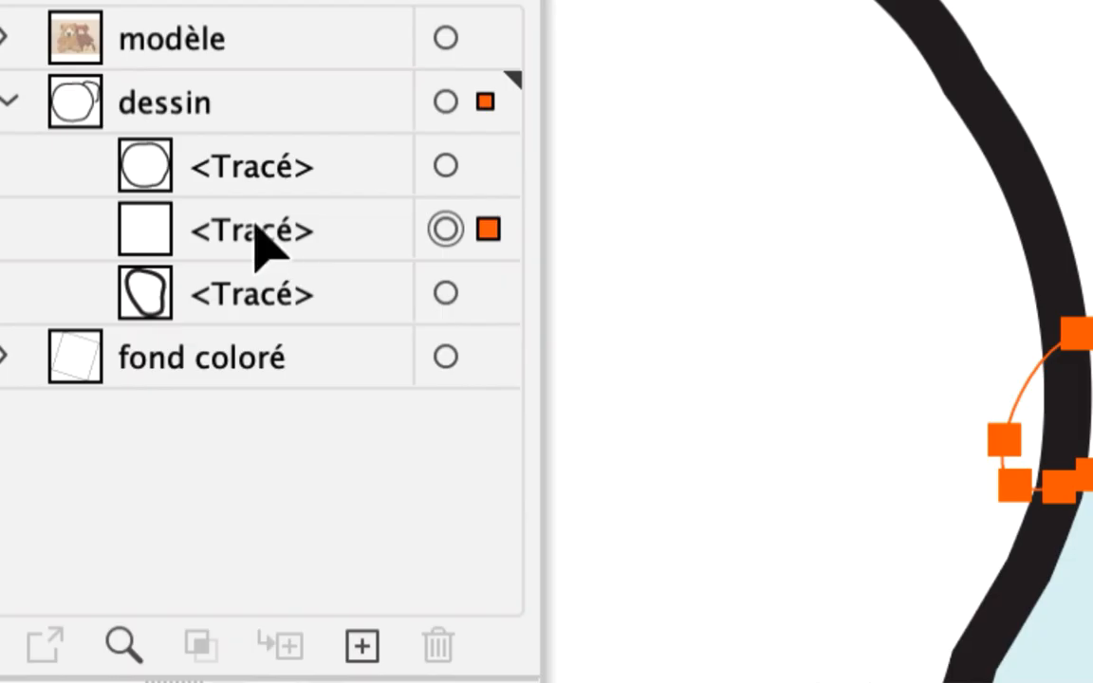
pyautogui.click(272, 226)
pyautogui.moveTo(272, 225); pyautogui.dragTo(279, 302)
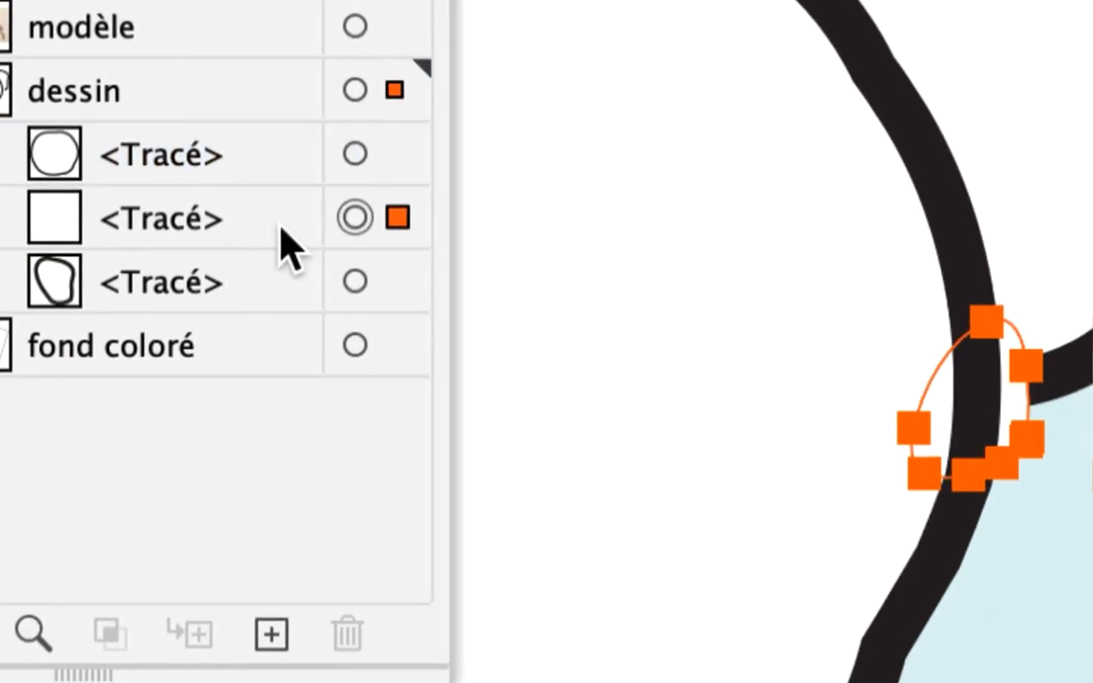
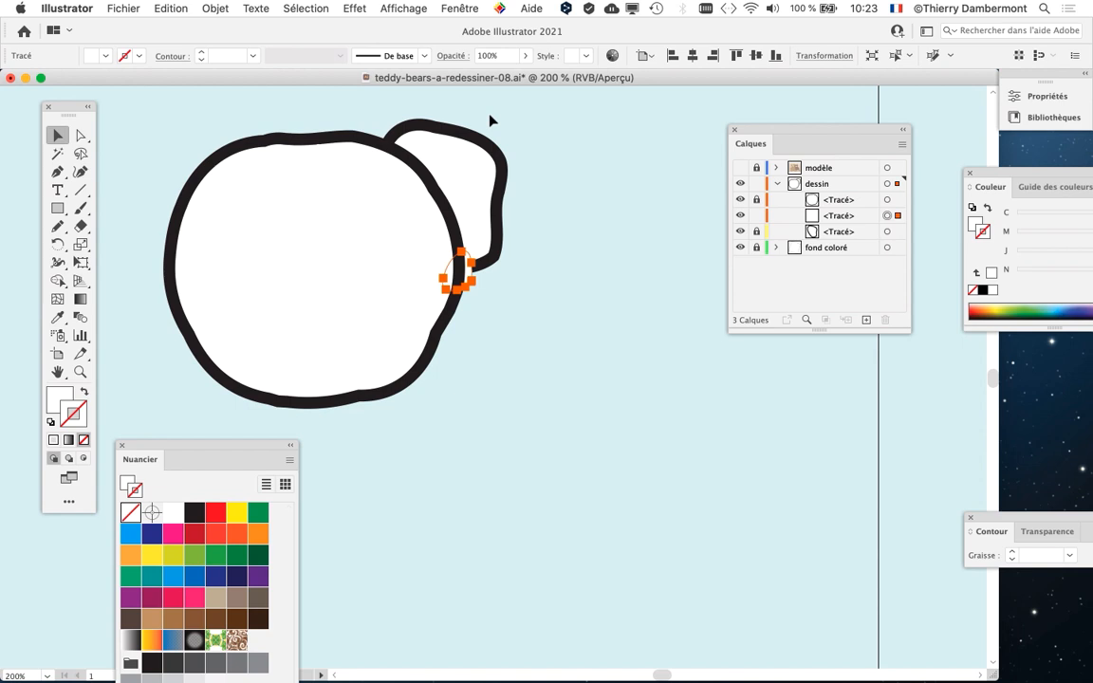
pyautogui.click(216, 9)
pyautogui.moveTo(213, 43)
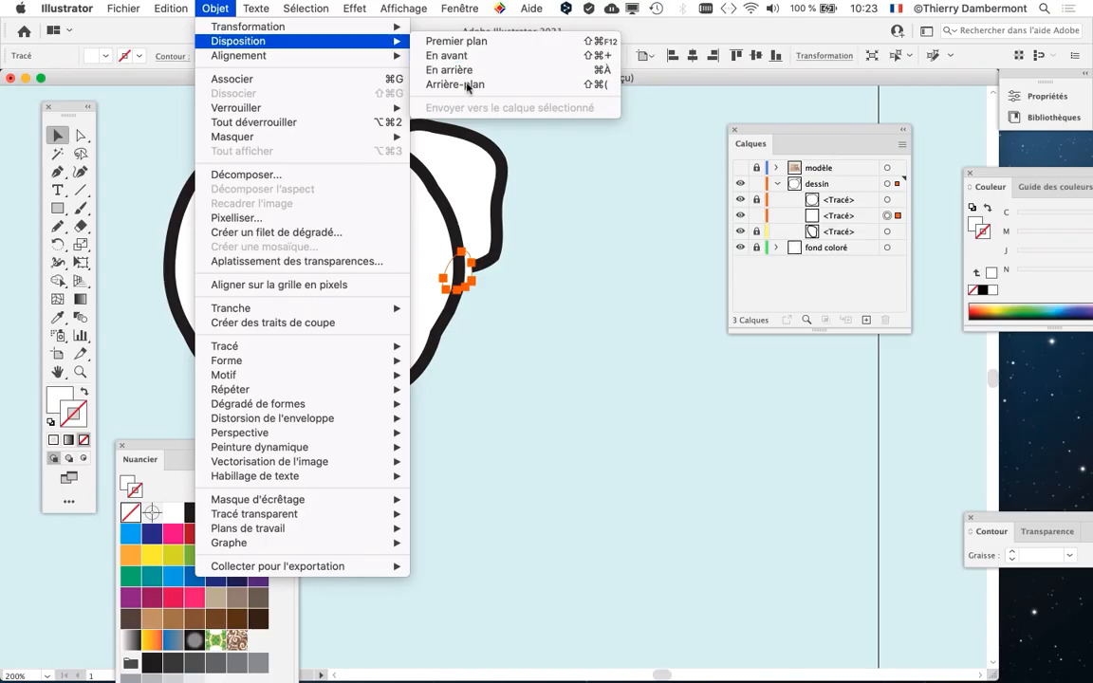
pyautogui.click(146, 450)
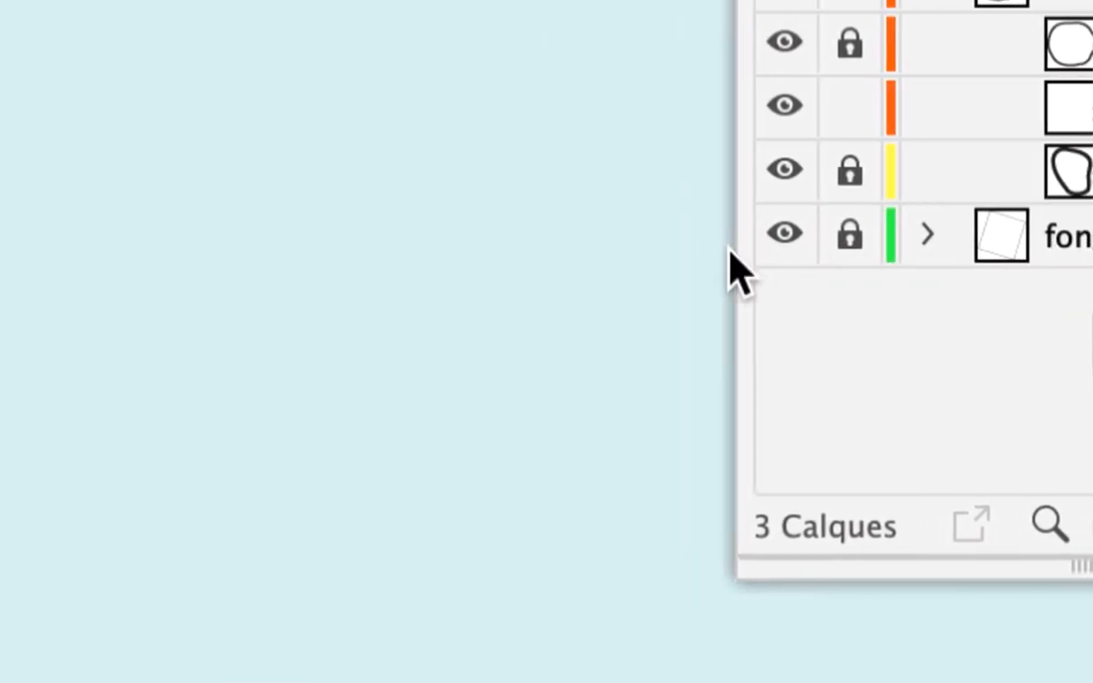
# - Hide the fond coloré layer, shift the tools panel aside and deselect the junction shape
pyautogui.click(785, 233)
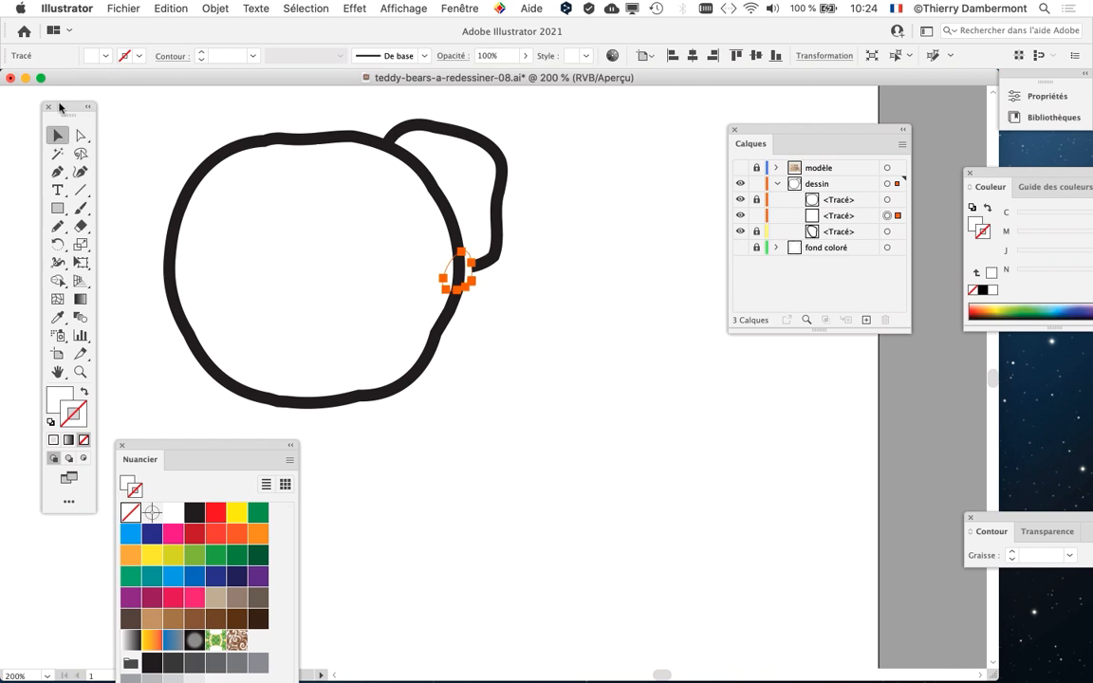
pyautogui.moveTo(52, 106); pyautogui.dragTo(71, 100)
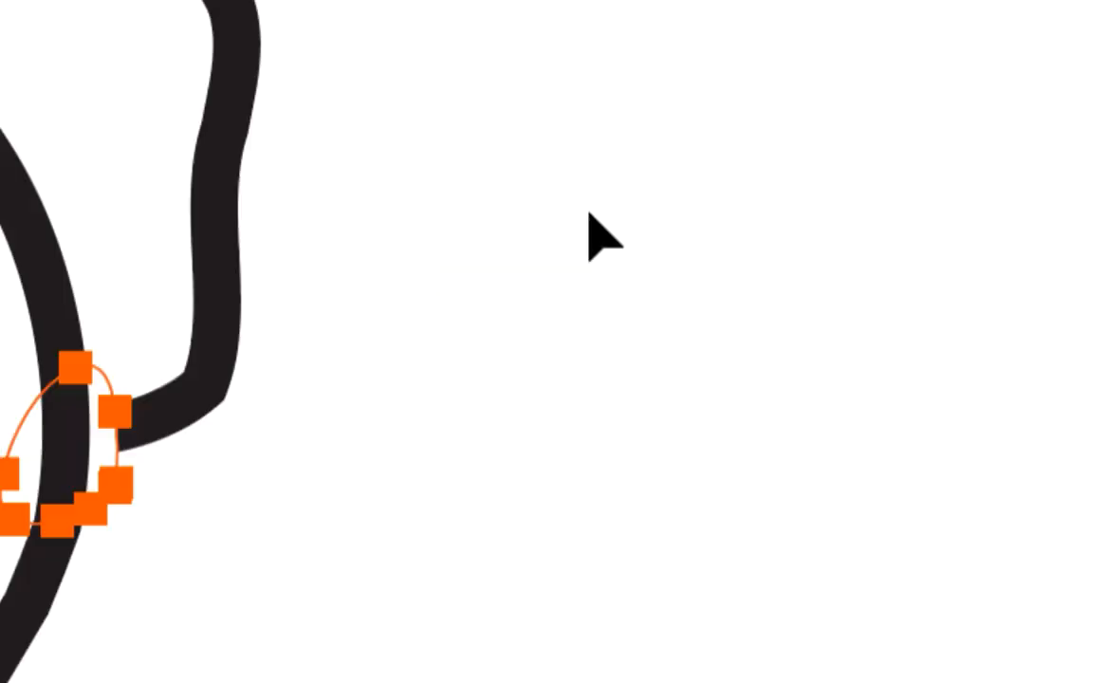
pyautogui.click(590, 215)
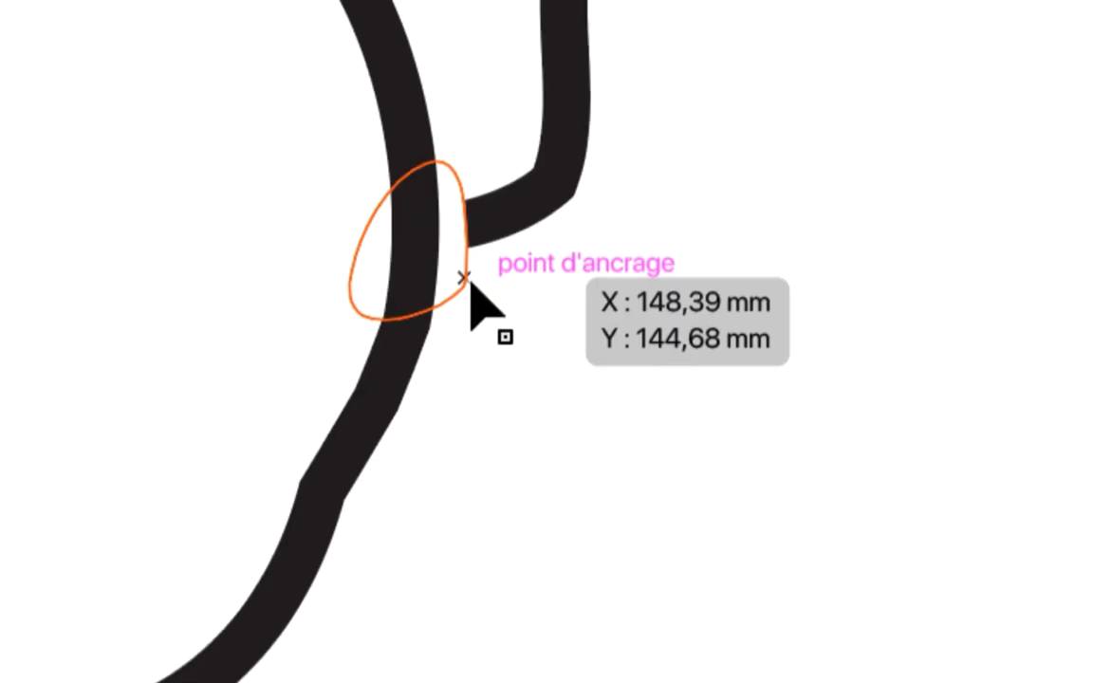
# - Duplicate the white junction shape and place the copy just above the original on the head outline
pyautogui.click(474, 286)
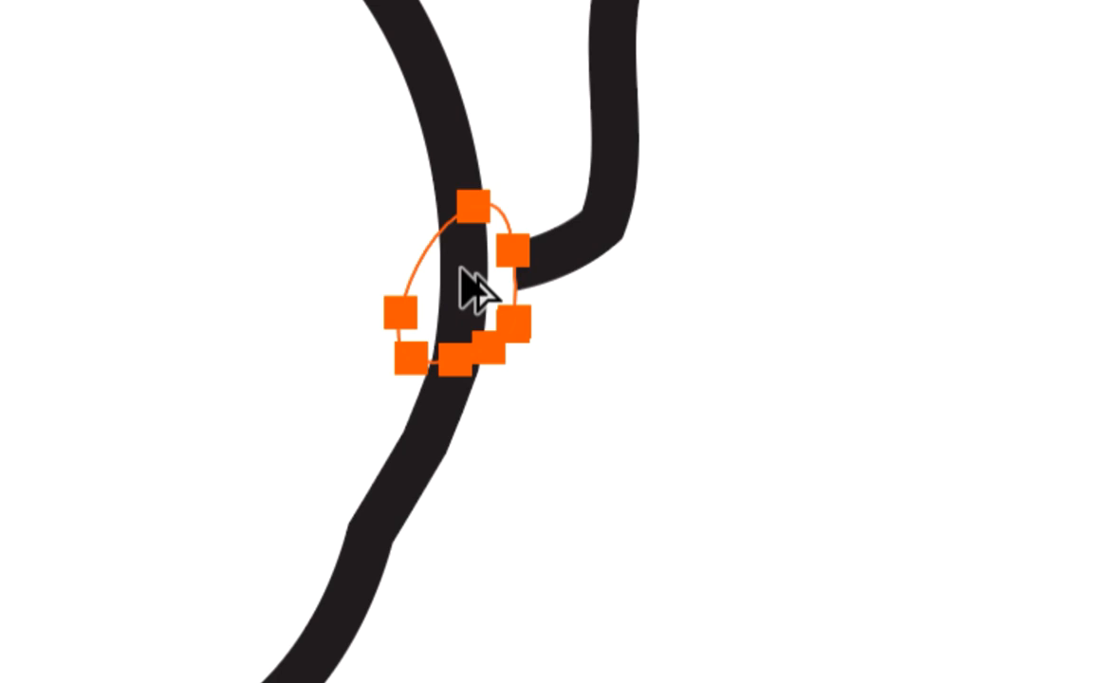
pyautogui.moveTo(460, 269)
pyautogui.mouseDown()
pyautogui.moveTo(453, 187)
pyautogui.moveTo(428, 111)
pyautogui.mouseUp()
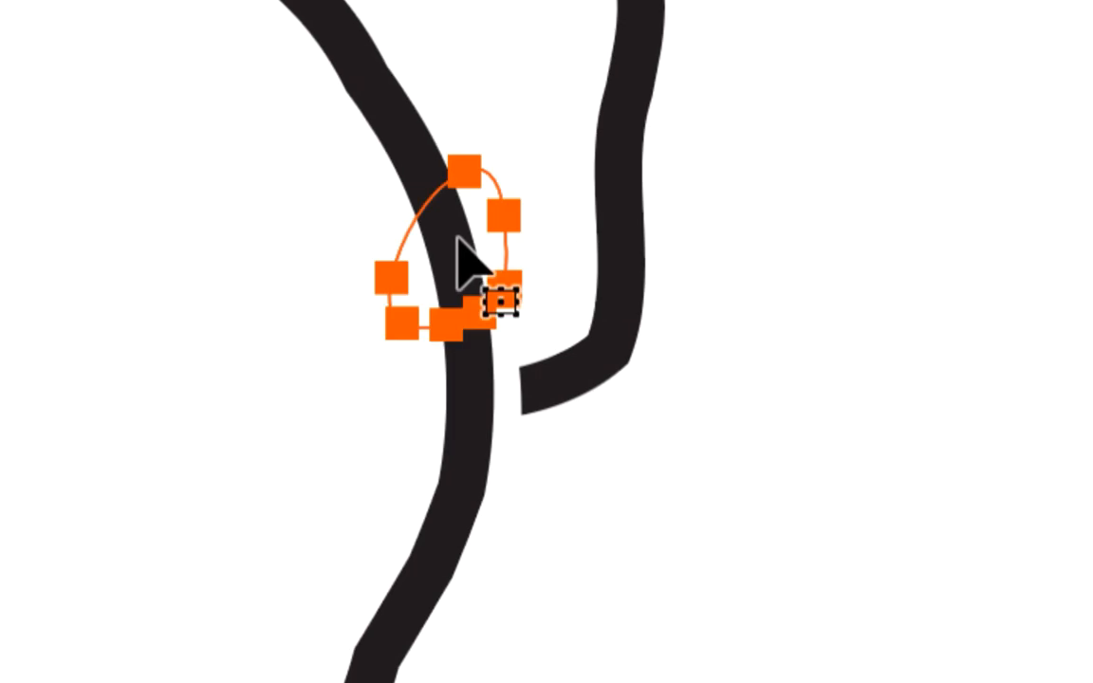
pyautogui.moveTo(464, 232)
pyautogui.mouseDown()
pyautogui.moveTo(470, 244)
pyautogui.moveTo(467, 225)
pyautogui.mouseUp()
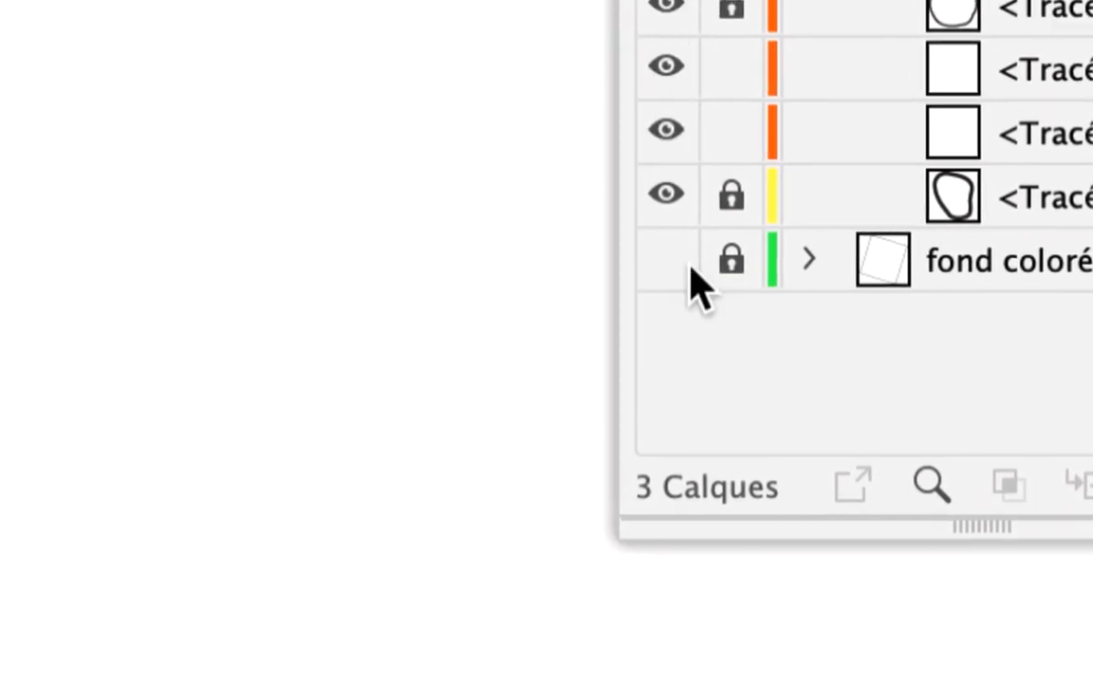
# - Show the fond coloré layer again and move the copied shape over the ear's upper junction with the head
pyautogui.click(600, 254)
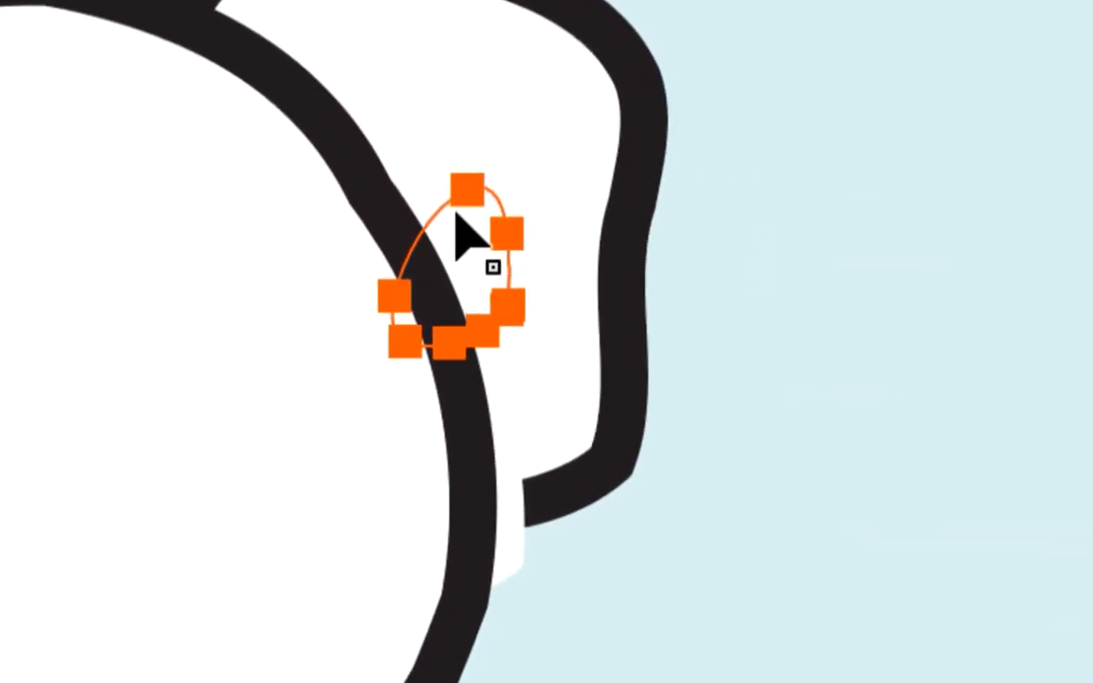
pyautogui.moveTo(484, 277); pyautogui.dragTo(391, 40)
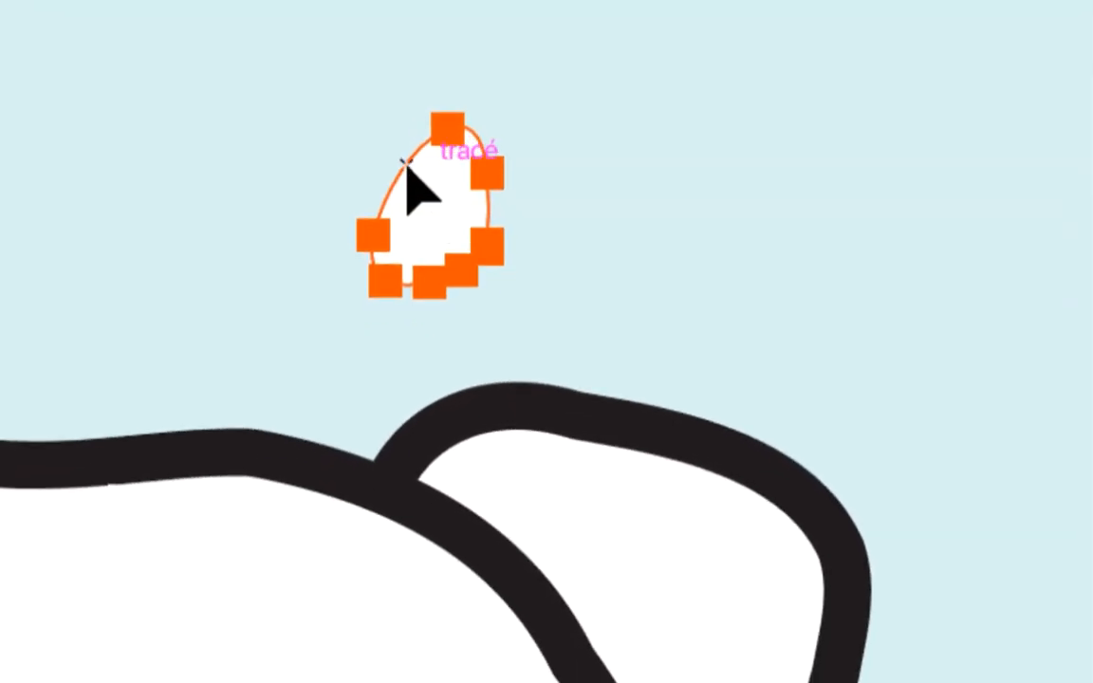
pyautogui.moveTo(407, 163); pyautogui.dragTo(396, 240)
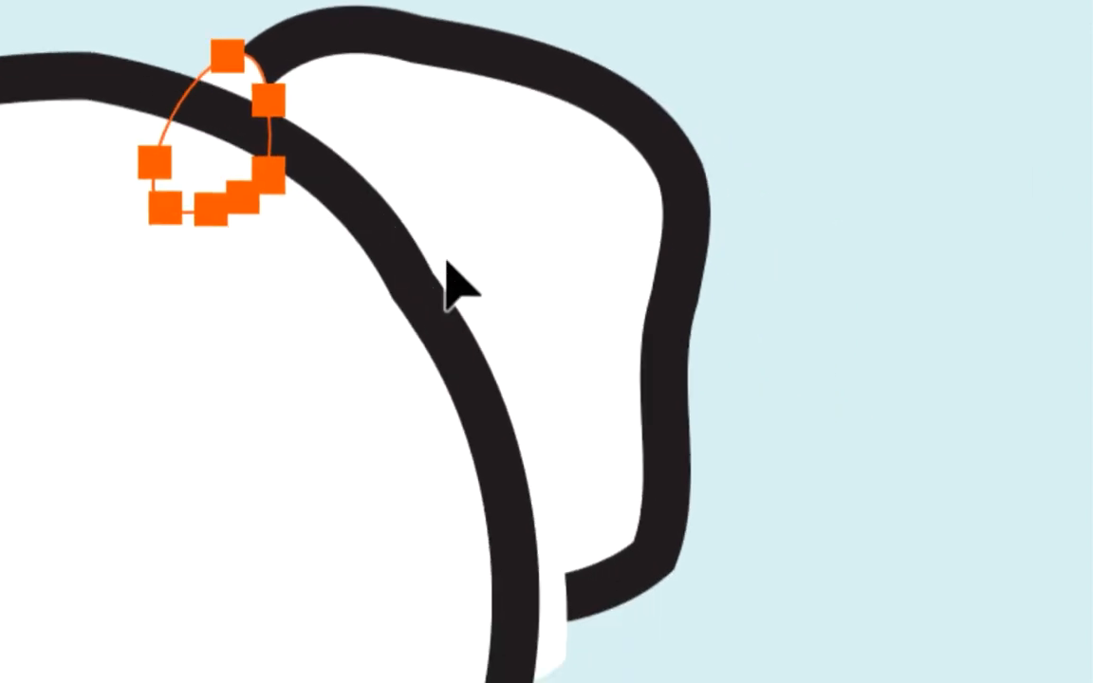
# - Select the lower and upper junction shapes in turn to compare them, and deselect the upper one
pyautogui.click(467, 330)
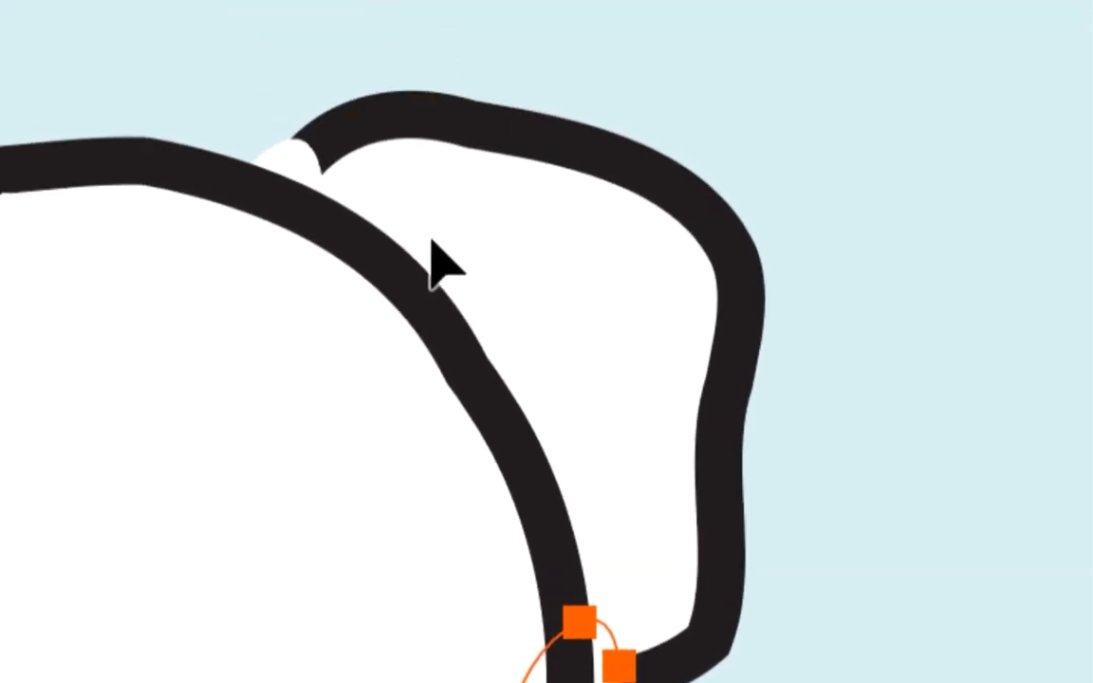
pyautogui.click(404, 222)
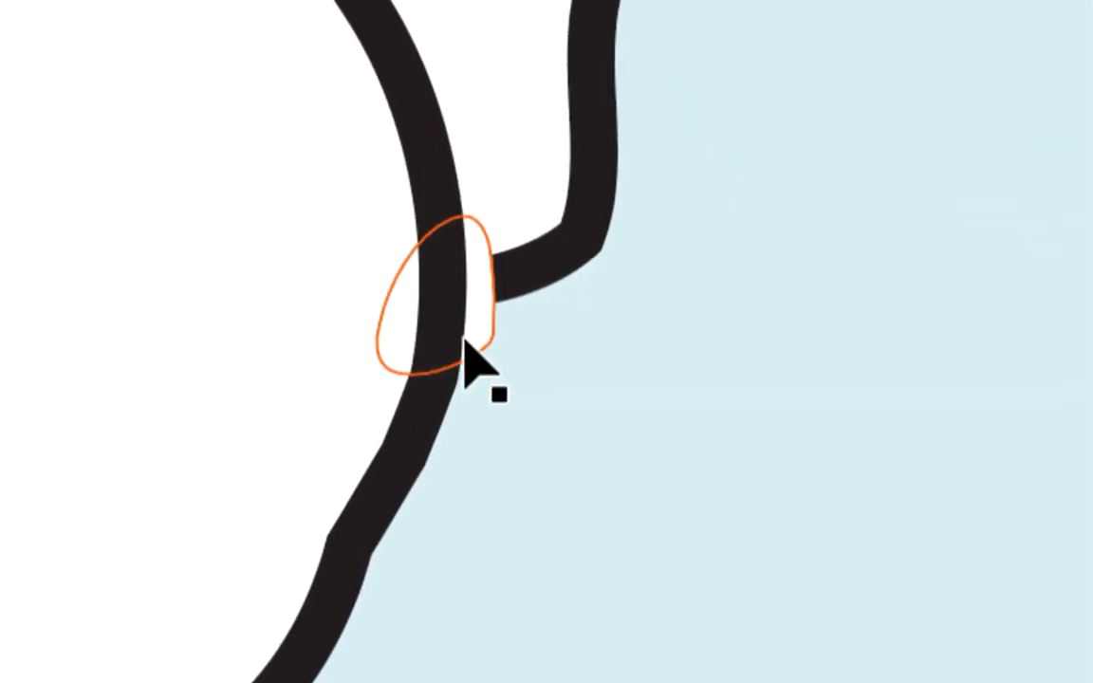
pyautogui.click(465, 335)
pyautogui.click(310, 150)
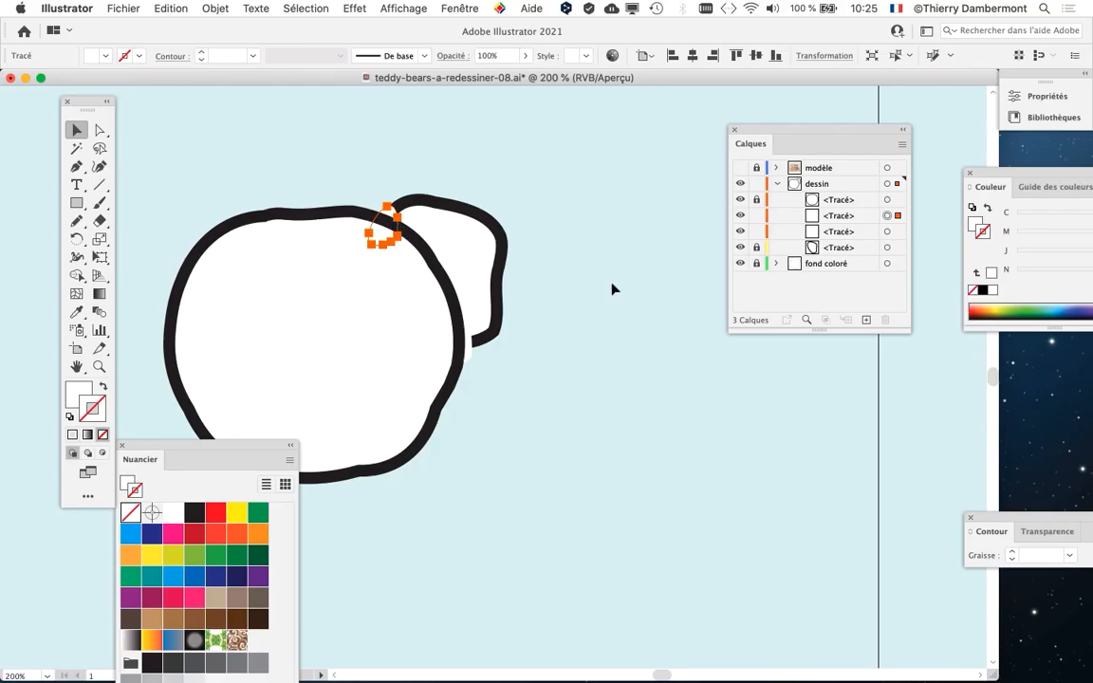
pyautogui.press('Delete')
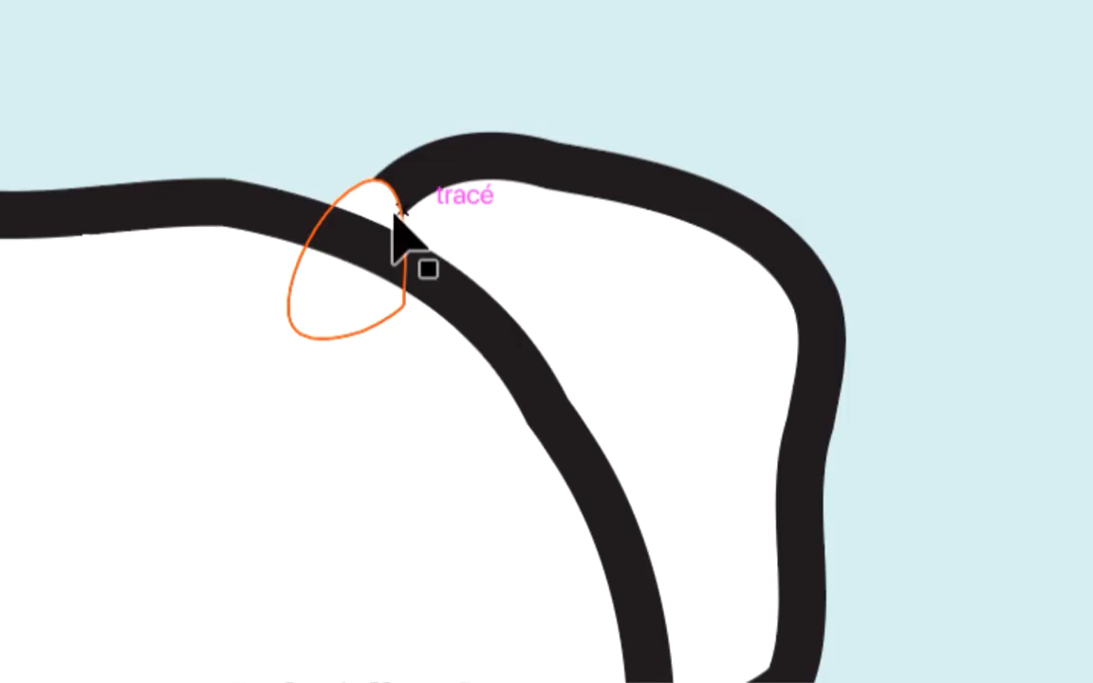
# - Move the copied shape from the upper junction into the white interior of the ear
pyautogui.click(397, 220)
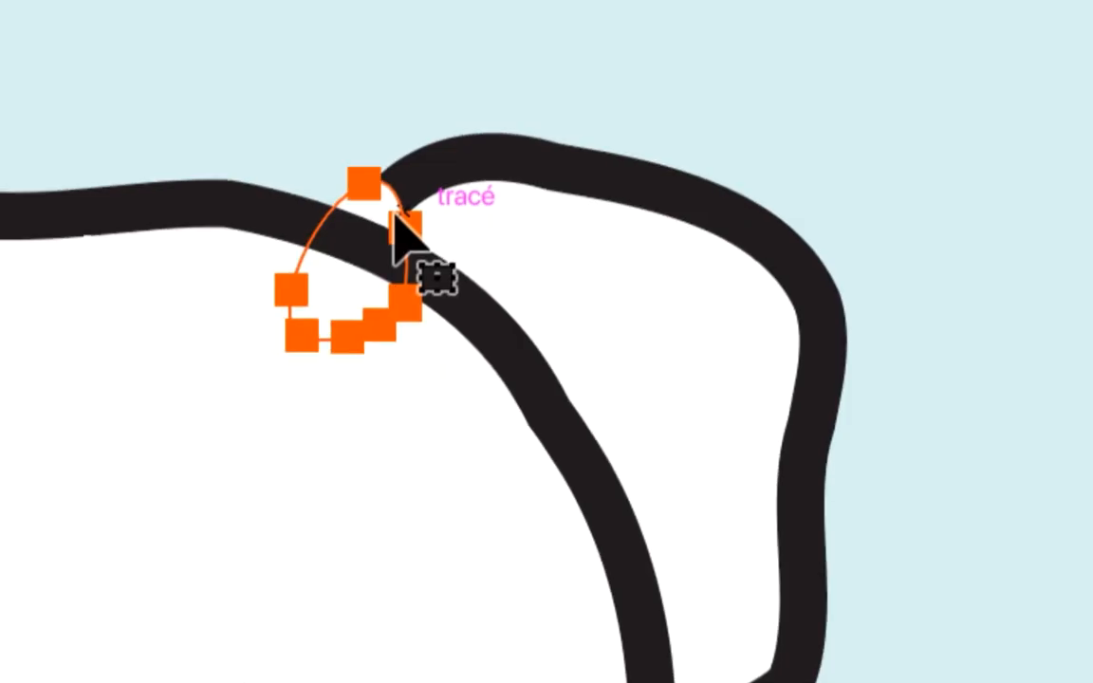
pyautogui.moveTo(399, 221); pyautogui.dragTo(464, 251)
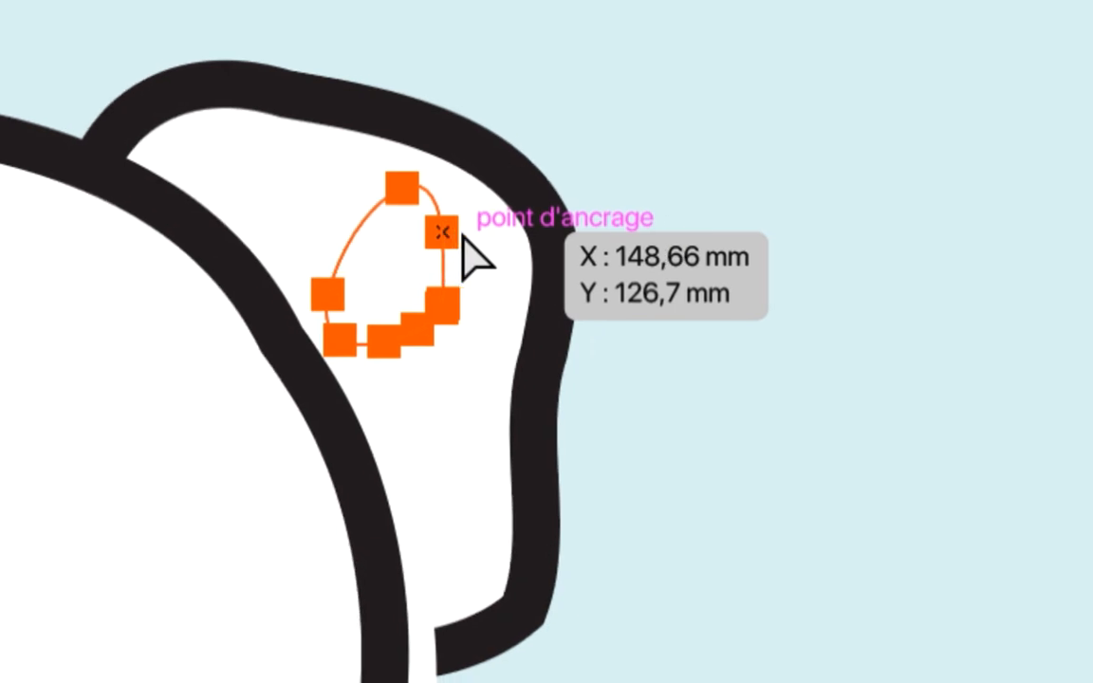
pyautogui.moveTo(460, 236); pyautogui.dragTo(461, 234)
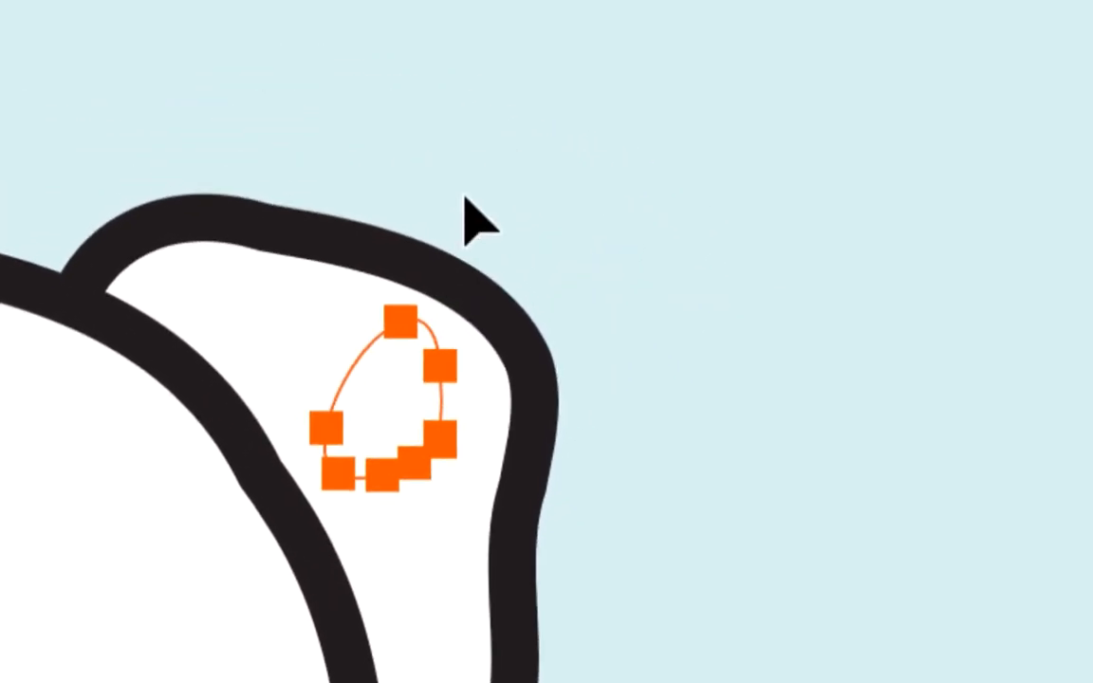
# - Target the two white shapes of the dessin layer in turn to identify which junction shape each entry represents
pyautogui.click(465, 198)
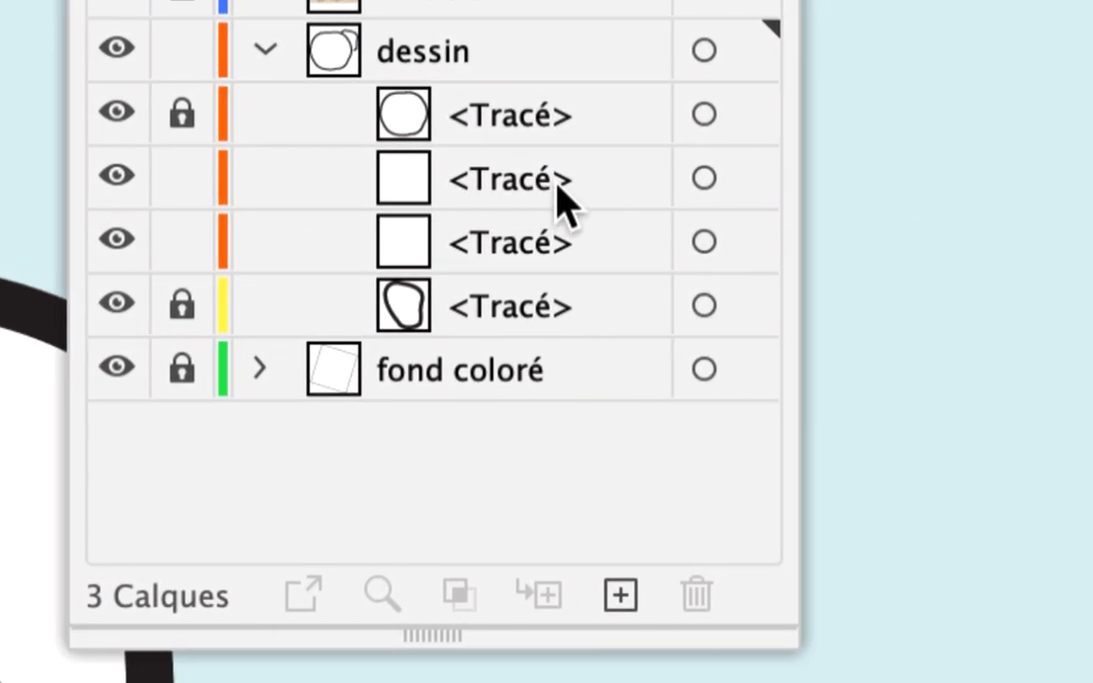
pyautogui.click(560, 200)
pyautogui.click(556, 243)
pyautogui.click(538, 197)
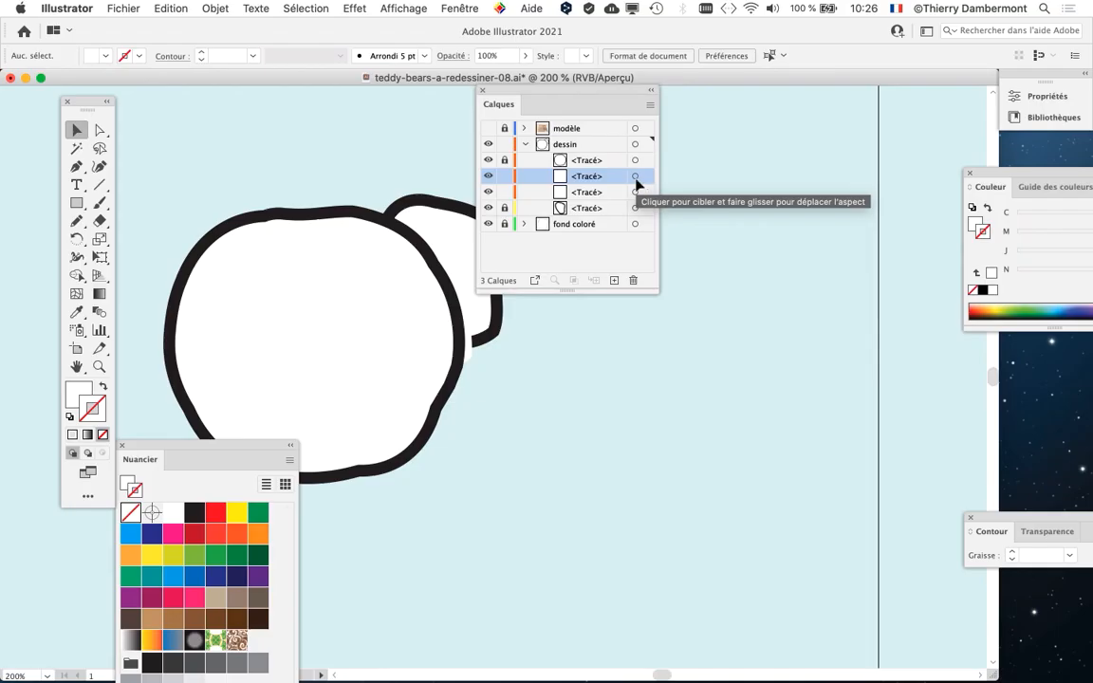
pyautogui.moveTo(503, 87)
pyautogui.mouseDown()
pyautogui.moveTo(577, 116)
pyautogui.moveTo(246, 171)
pyautogui.mouseUp()
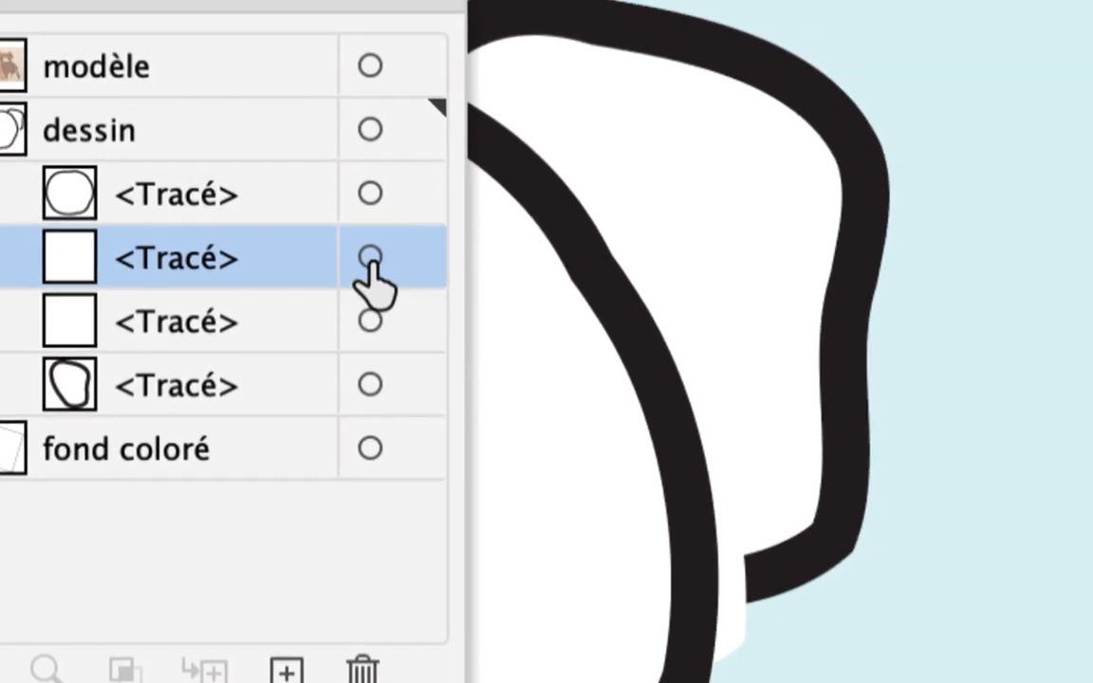
pyautogui.click(377, 261)
pyautogui.click(368, 324)
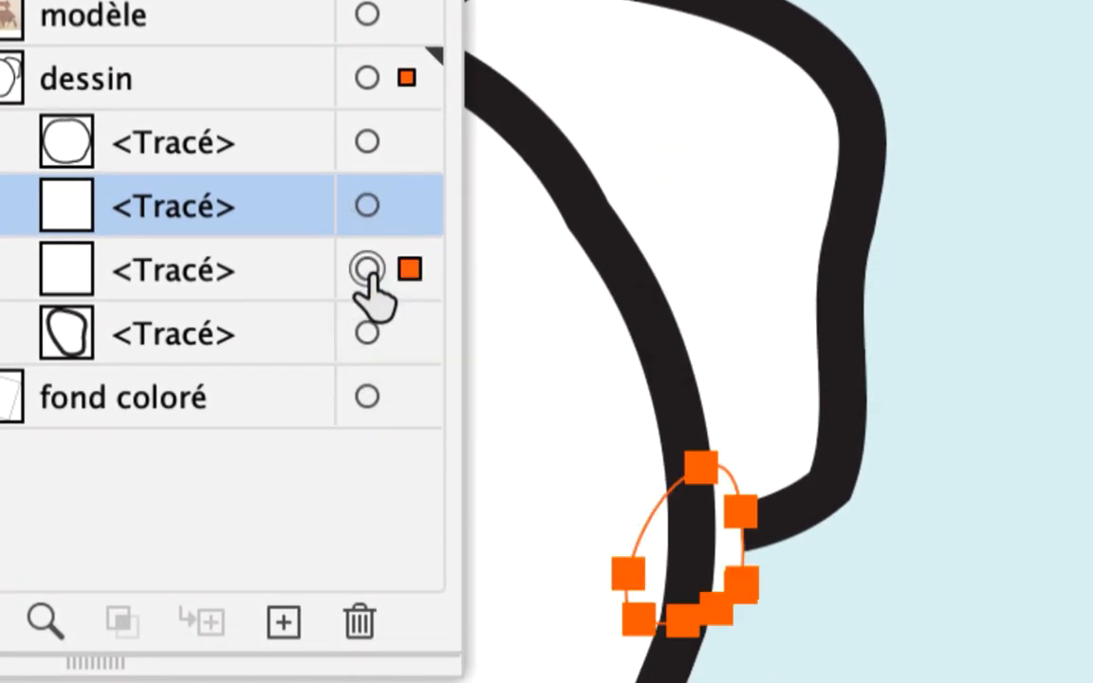
pyautogui.click(368, 325)
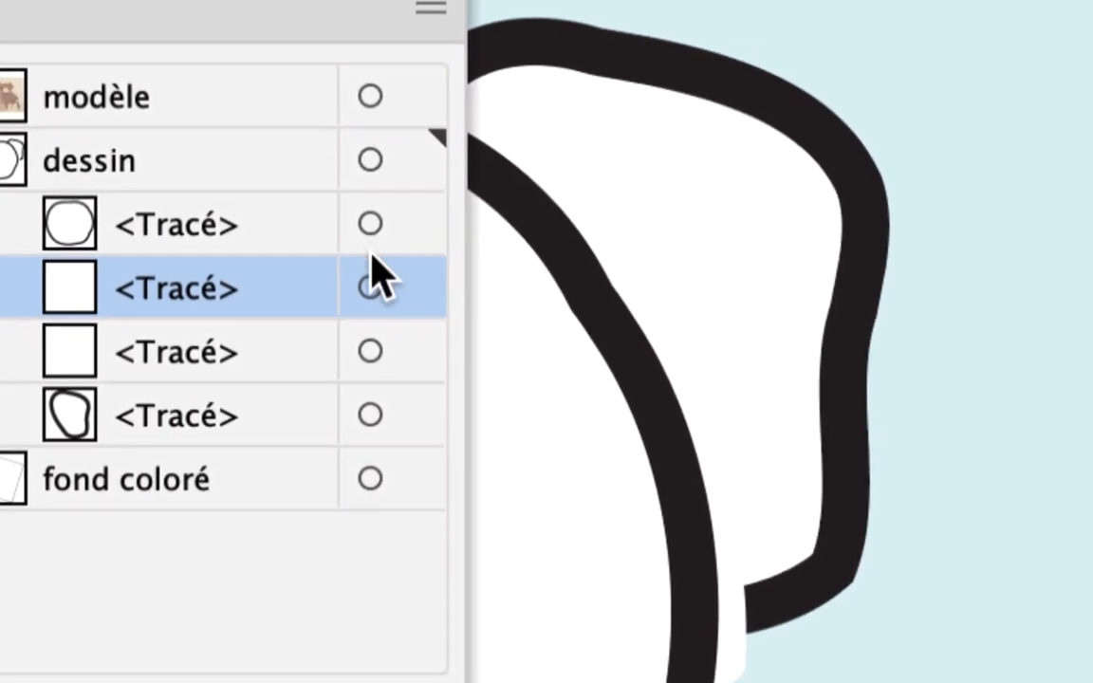
pyautogui.click(786, 153)
pyautogui.click(385, 318)
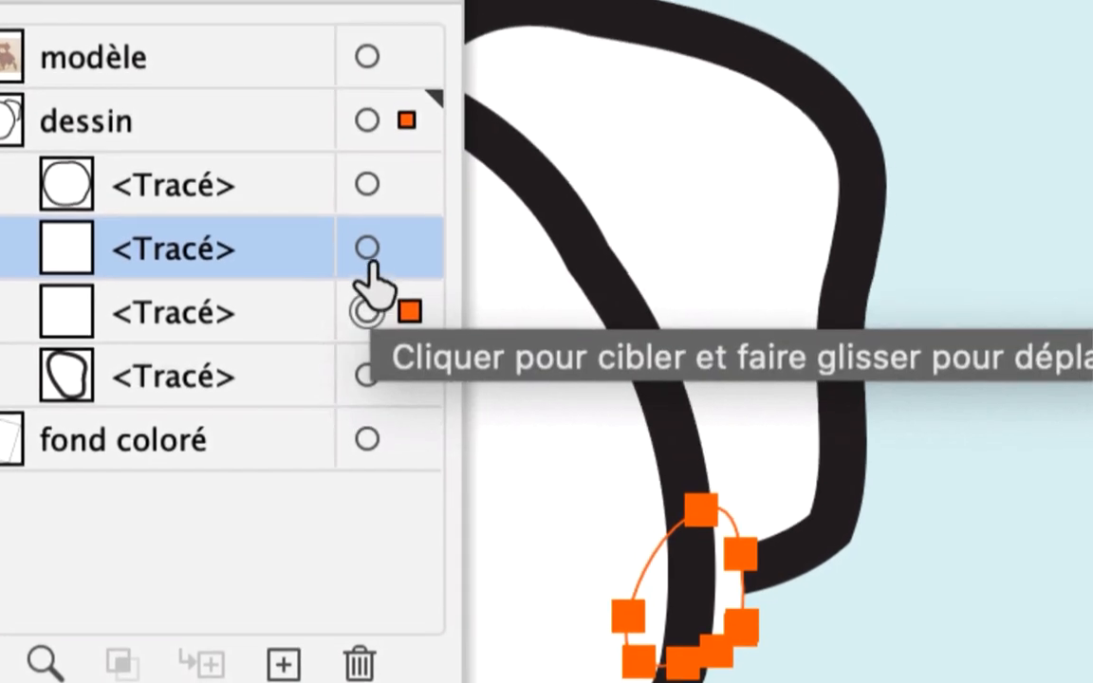
# - Select the copied white shape inside the ear and move it over the ear's upper junction with the head
pyautogui.click(385, 253)
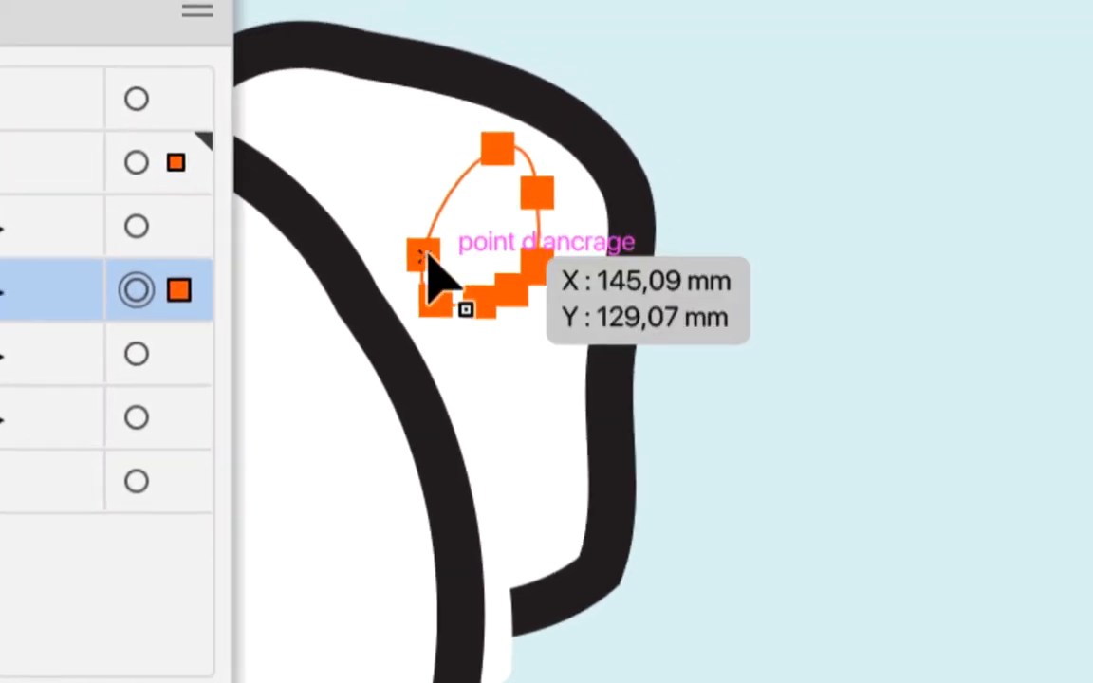
pyautogui.moveTo(427, 270)
pyautogui.mouseDown()
pyautogui.moveTo(366, 128)
pyautogui.moveTo(300, 112)
pyautogui.mouseUp()
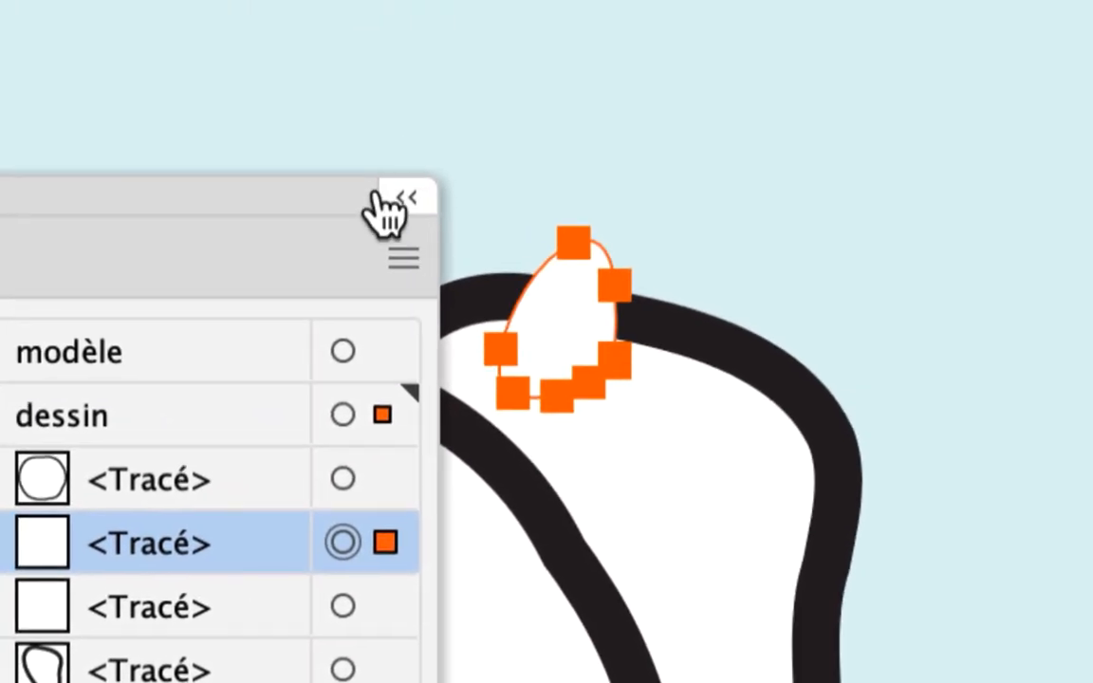
pyautogui.moveTo(372, 188); pyautogui.dragTo(180, 216)
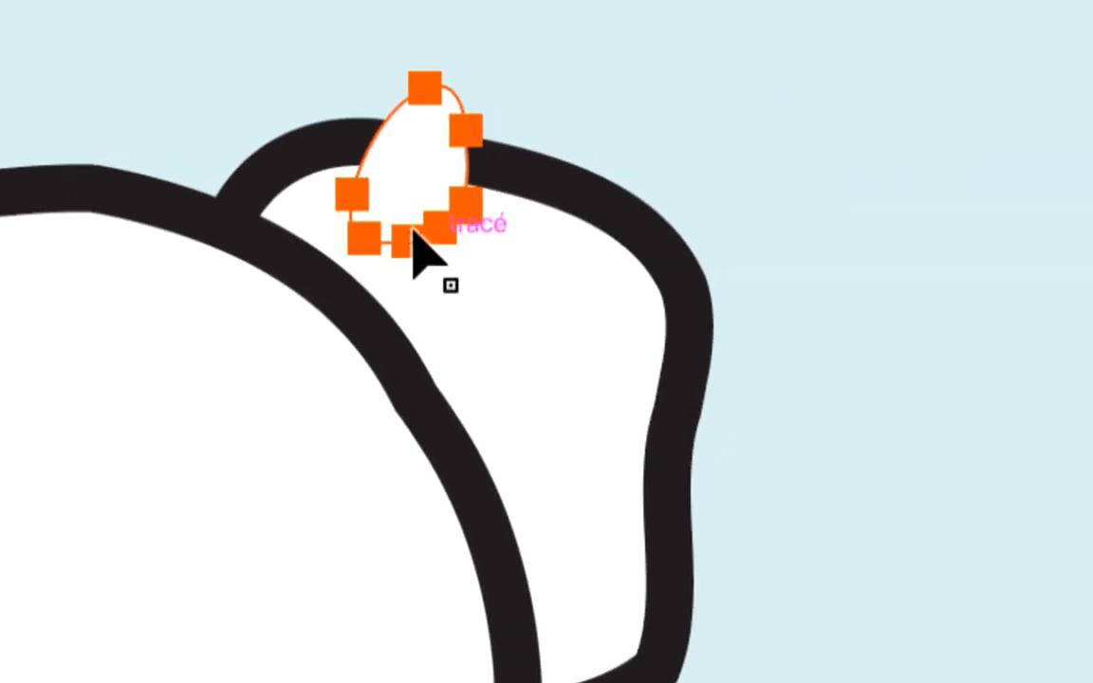
pyautogui.moveTo(530, 392); pyautogui.dragTo(490, 390)
pyautogui.moveTo(398, 256); pyautogui.dragTo(380, 271)
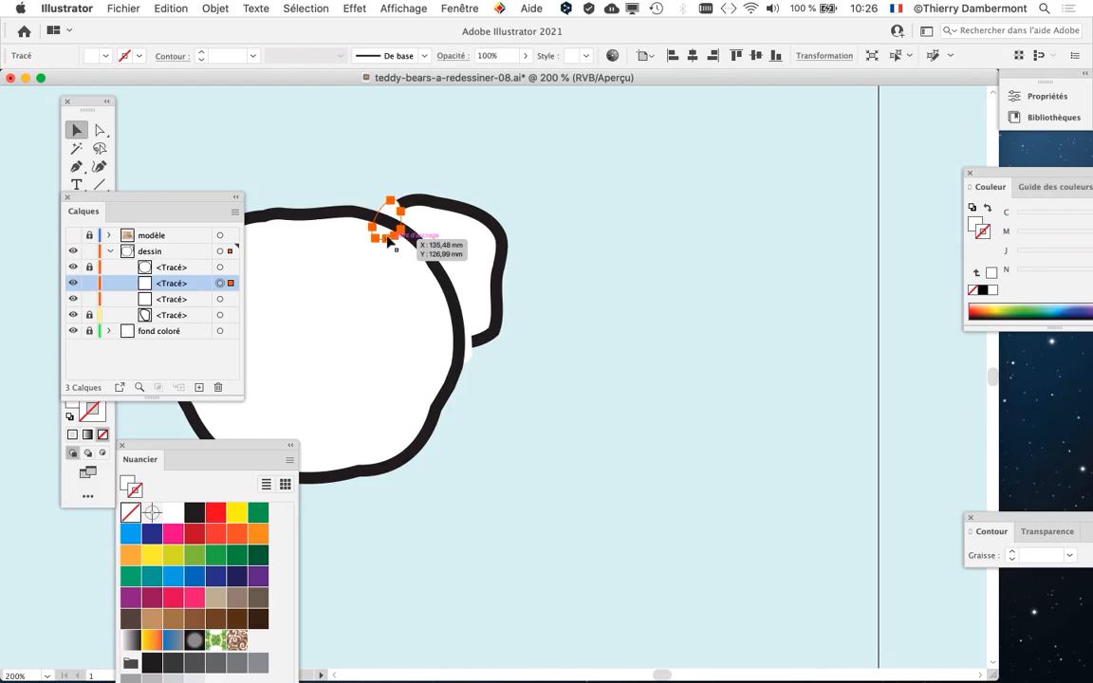
# - Hide the fond coloré layer and deselect the white shape at the upper junction
pyautogui.moveTo(210, 201)
pyautogui.mouseDown()
pyautogui.moveTo(607, 180)
pyautogui.moveTo(809, 133)
pyautogui.mouseUp()
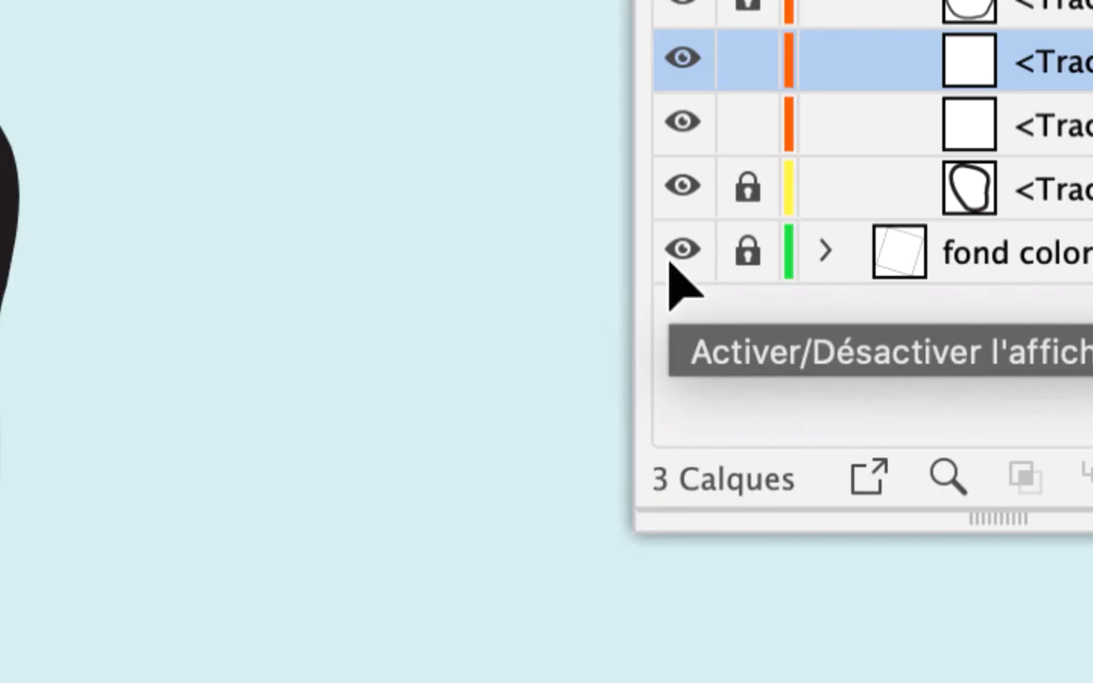
pyautogui.click(672, 261)
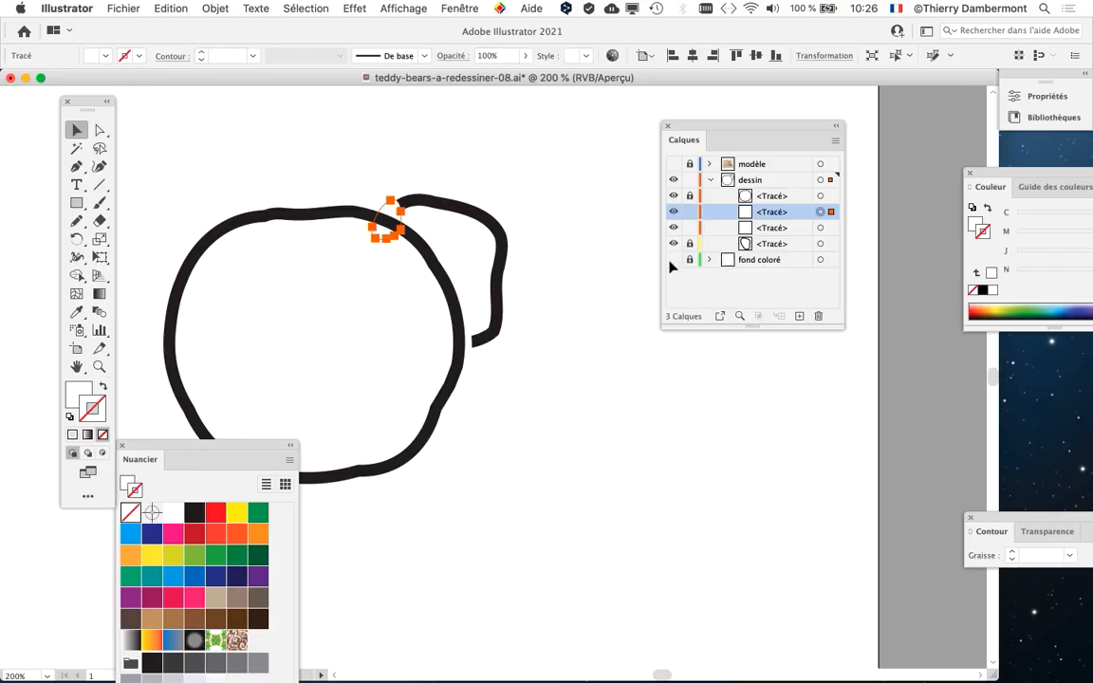
pyautogui.click(528, 344)
# - Examine the white shape's outline and the gap between the head and ear strokes at the upper junction
pyautogui.scroll(2, 418, 273)
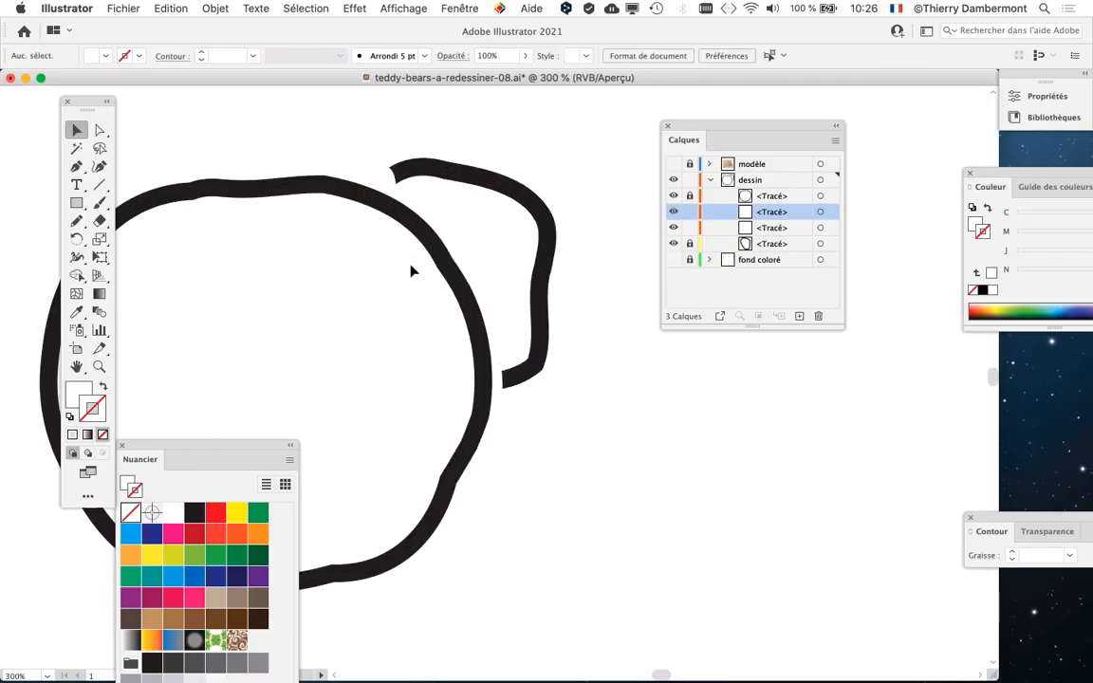
pyautogui.scroll(-1, 610, 349)
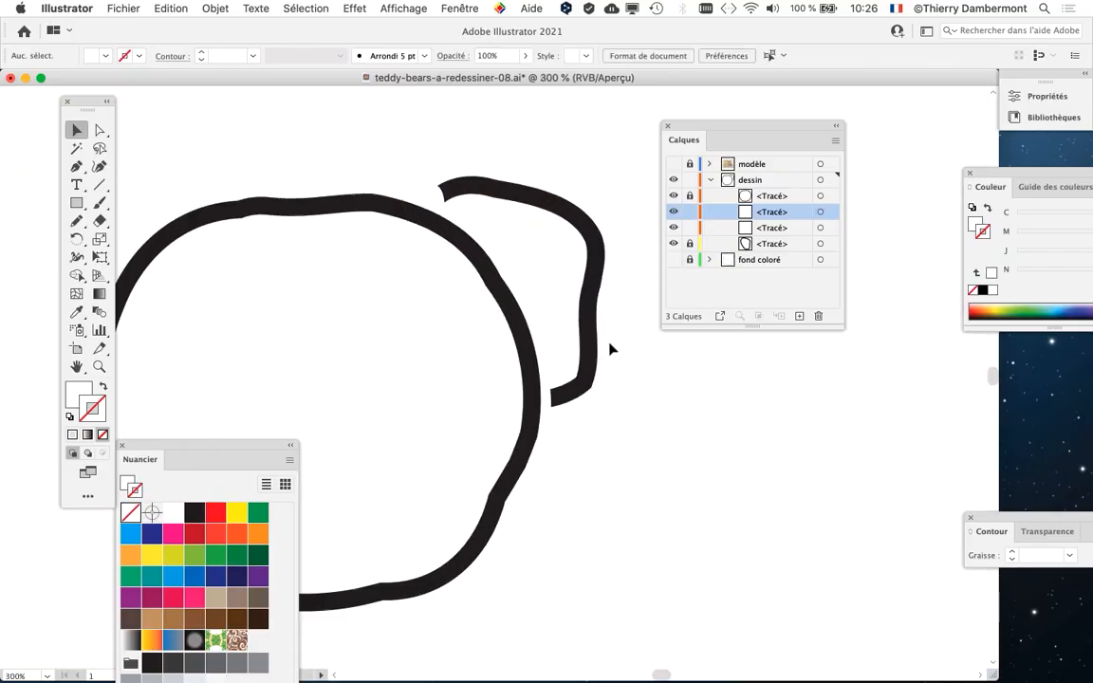
pyautogui.scroll(2, 420, 188)
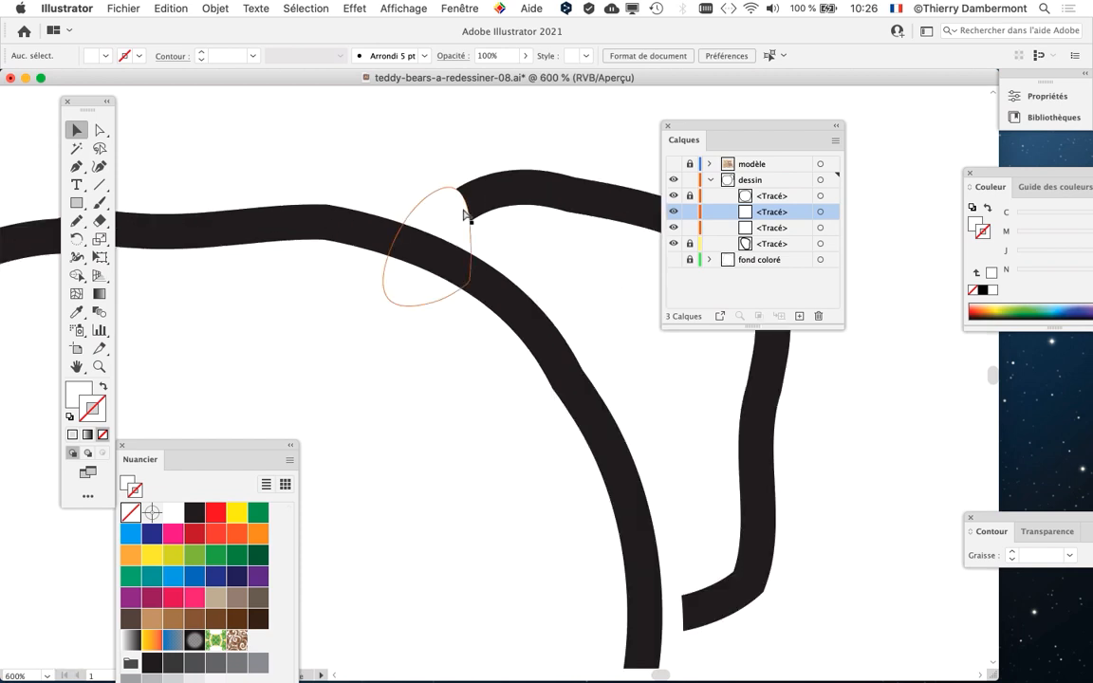
pyautogui.click(461, 216)
pyautogui.press('Delete')
pyautogui.moveTo(738, 128); pyautogui.dragTo(817, 120)
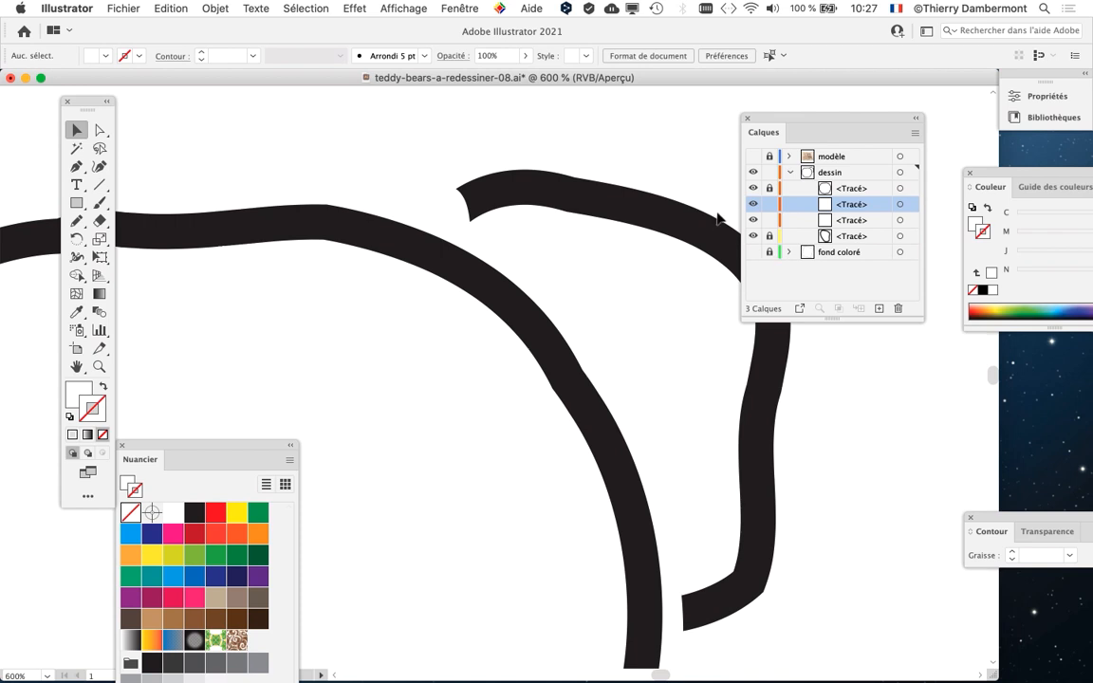
pyautogui.scroll(3, 415, 245)
pyautogui.scroll(-2, 520, 277)
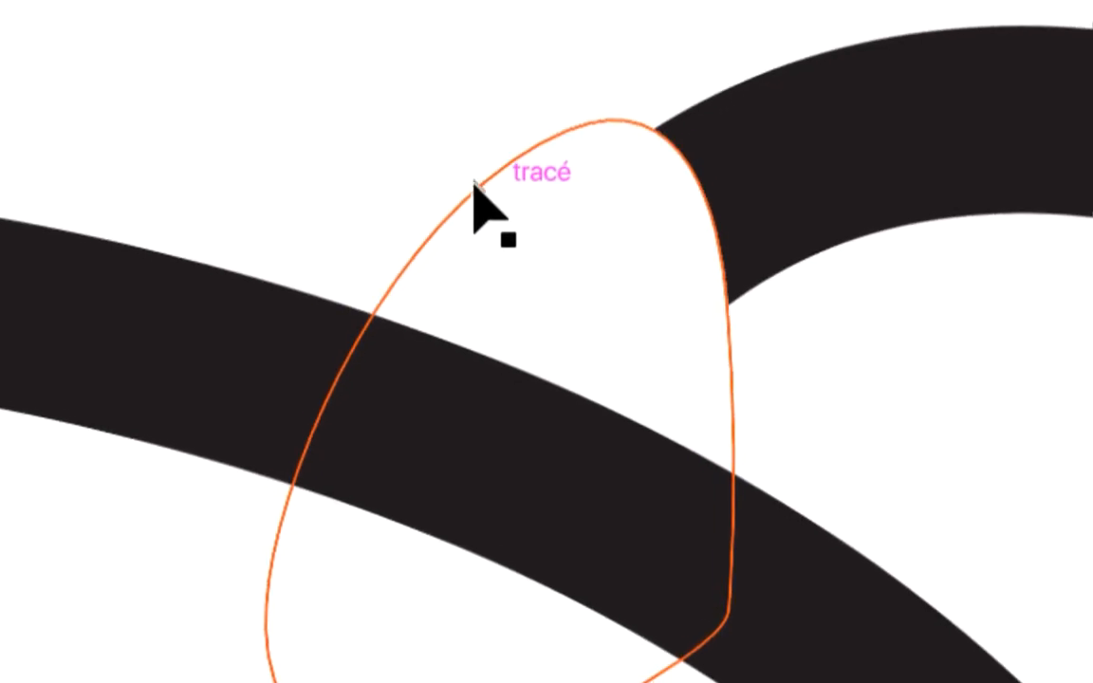
pyautogui.click(472, 180)
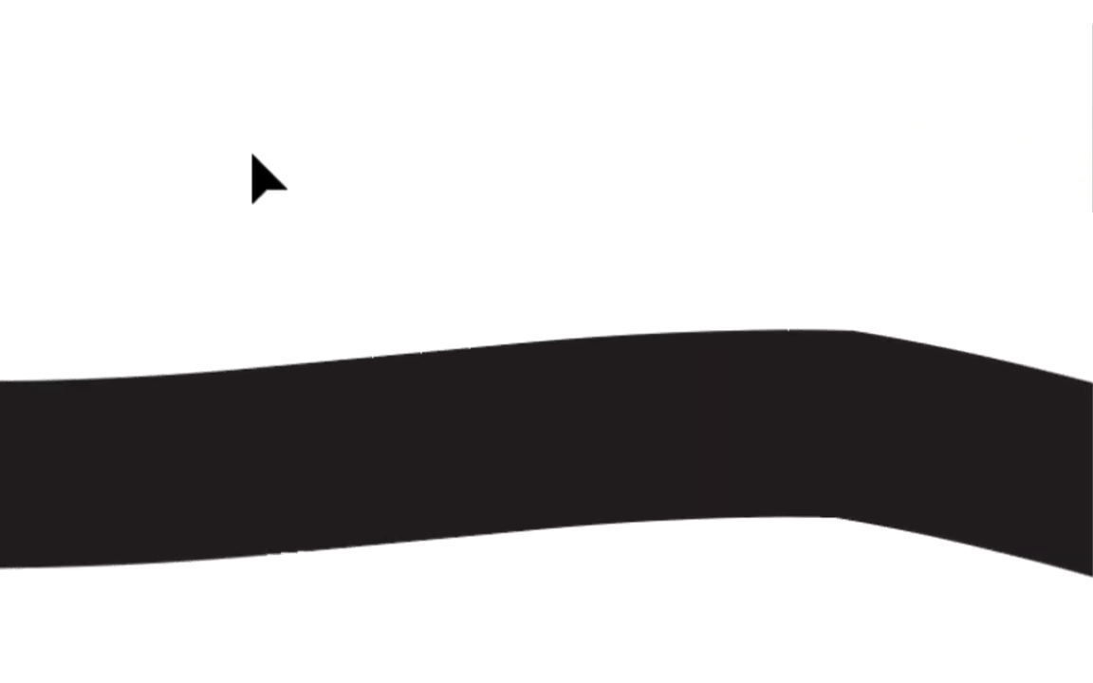
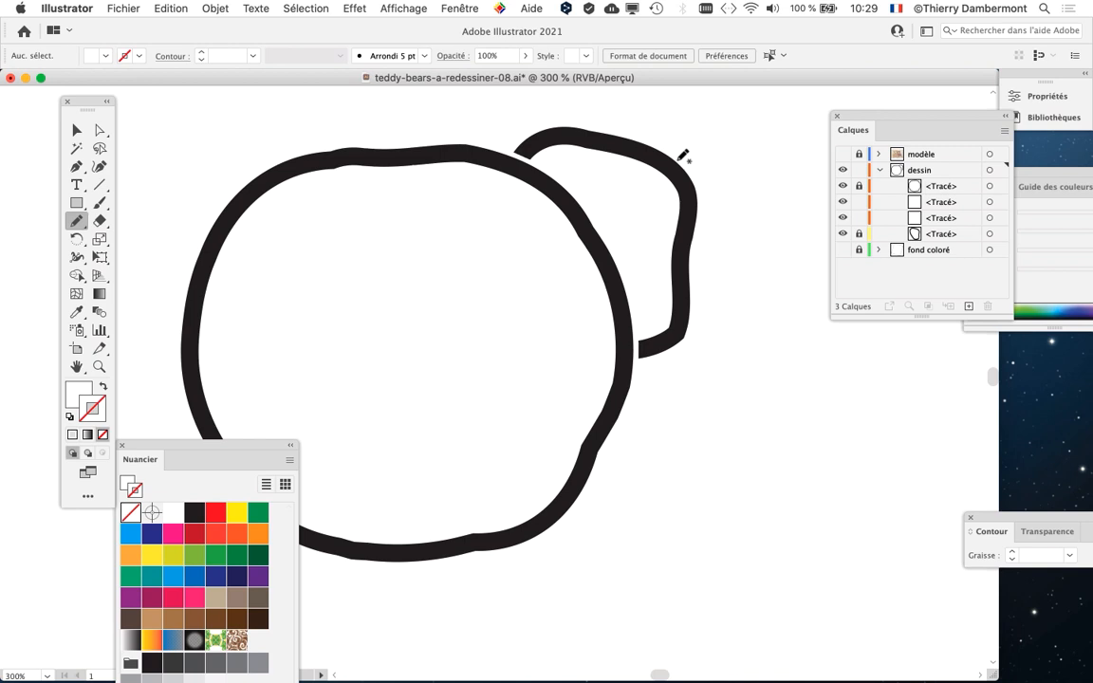
# - Save the document as teddy-bears-a-redessiner-09.ai in the teddy bear 4 folder, with Illustrator 2020 compatibility
pyautogui.moveTo(198, 447); pyautogui.dragTo(792, 442)
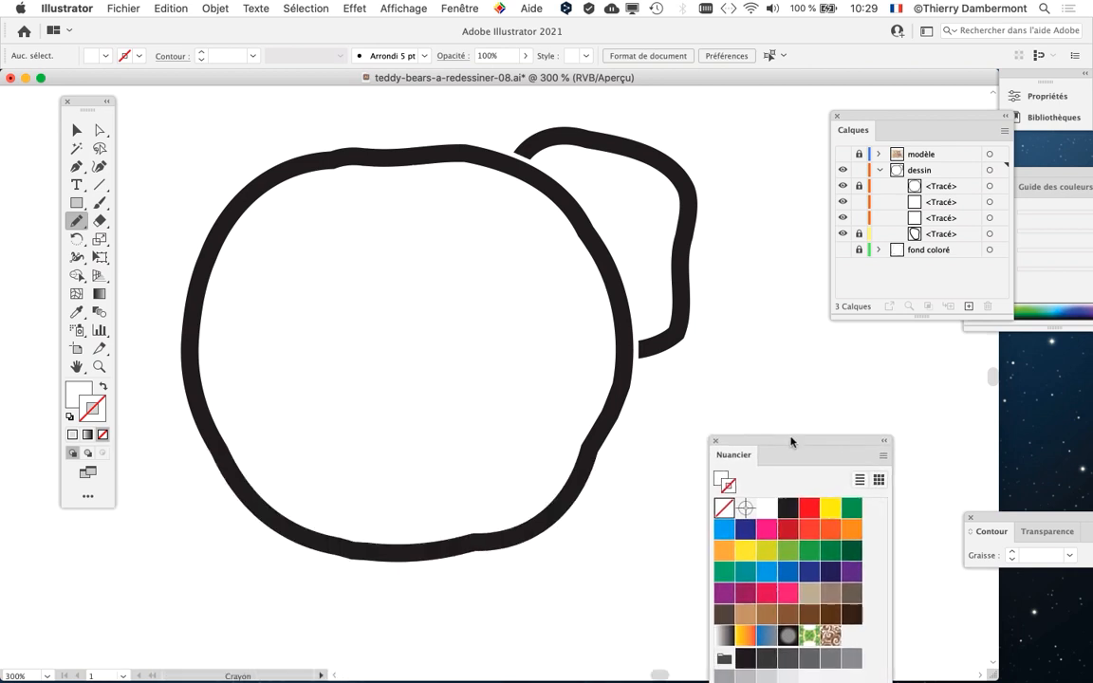
pyautogui.click(124, 8)
pyautogui.click(195, 151)
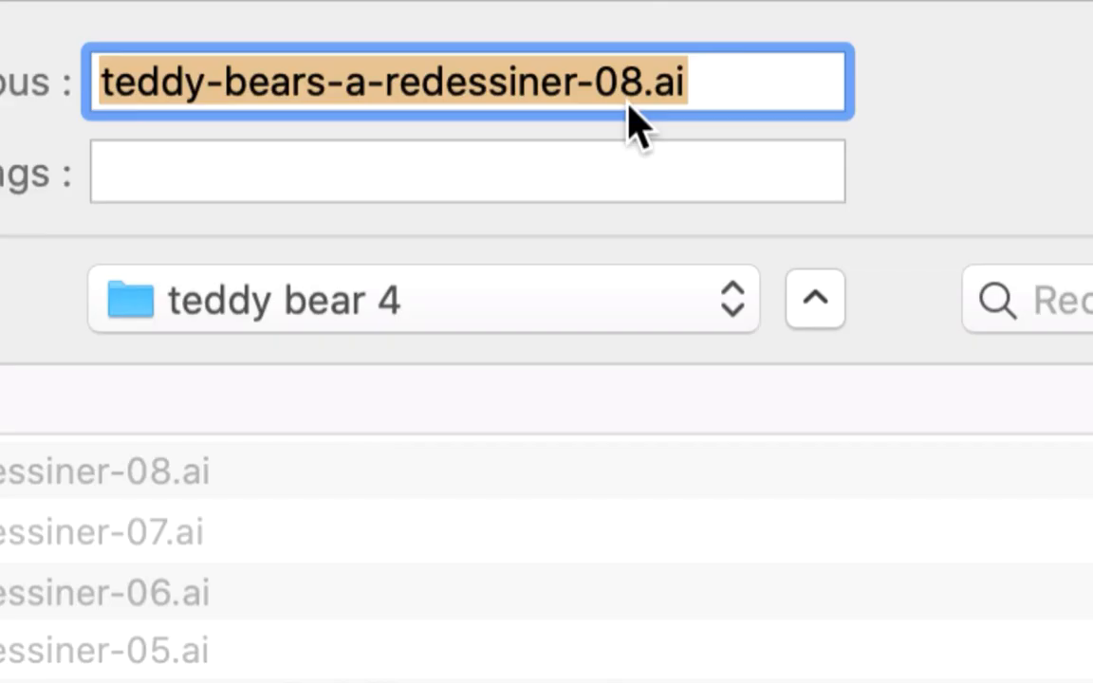
pyautogui.click(629, 91)
pyautogui.hotkey('shift', 'Right')
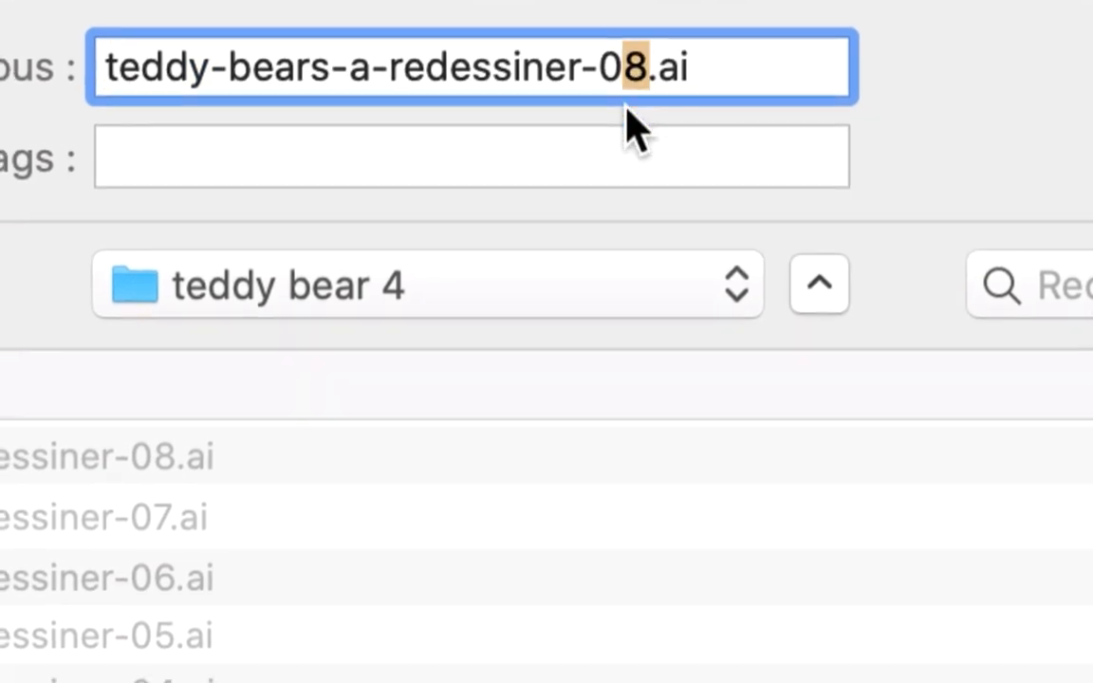
pyautogui.write('9')
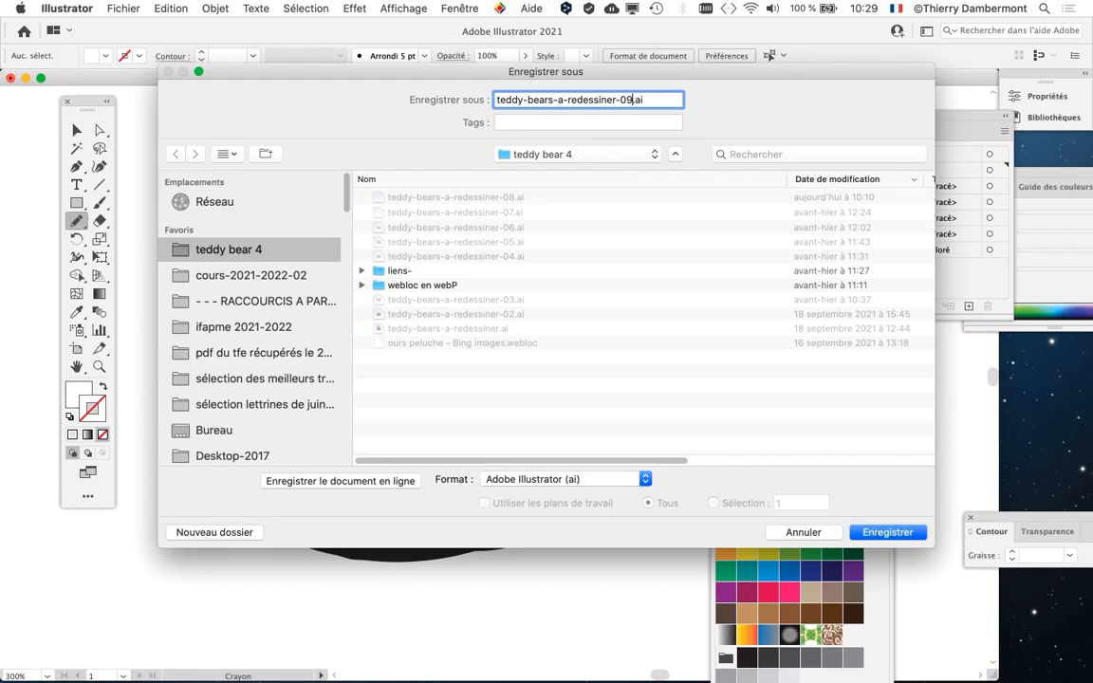
pyautogui.press('Return')
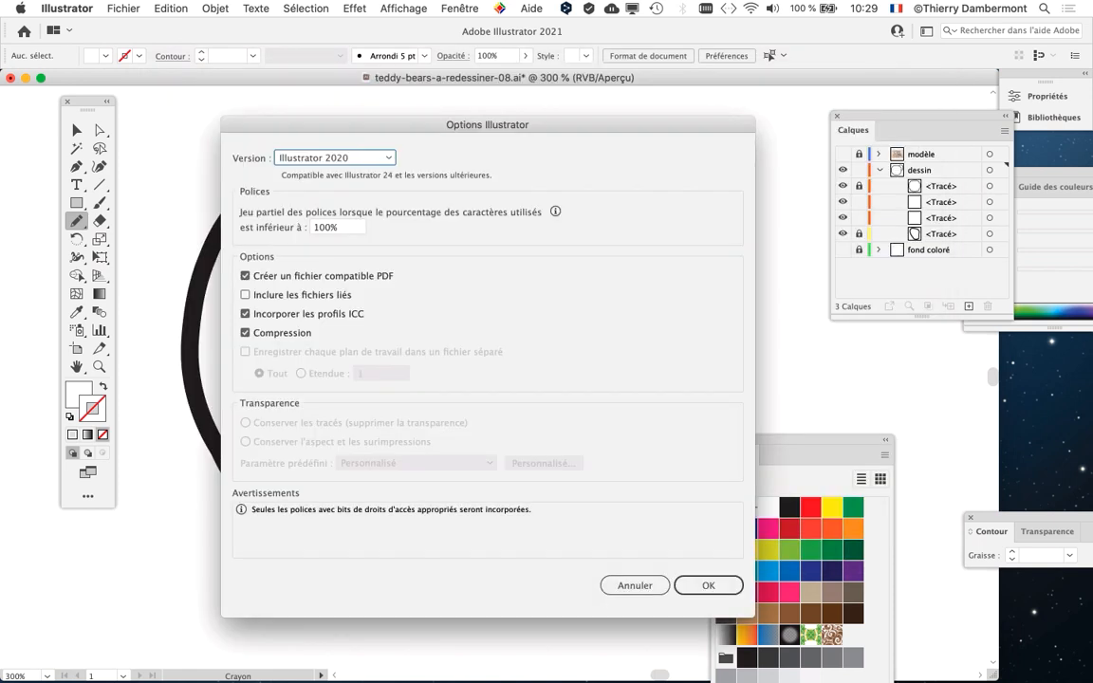
pyautogui.press('Return')
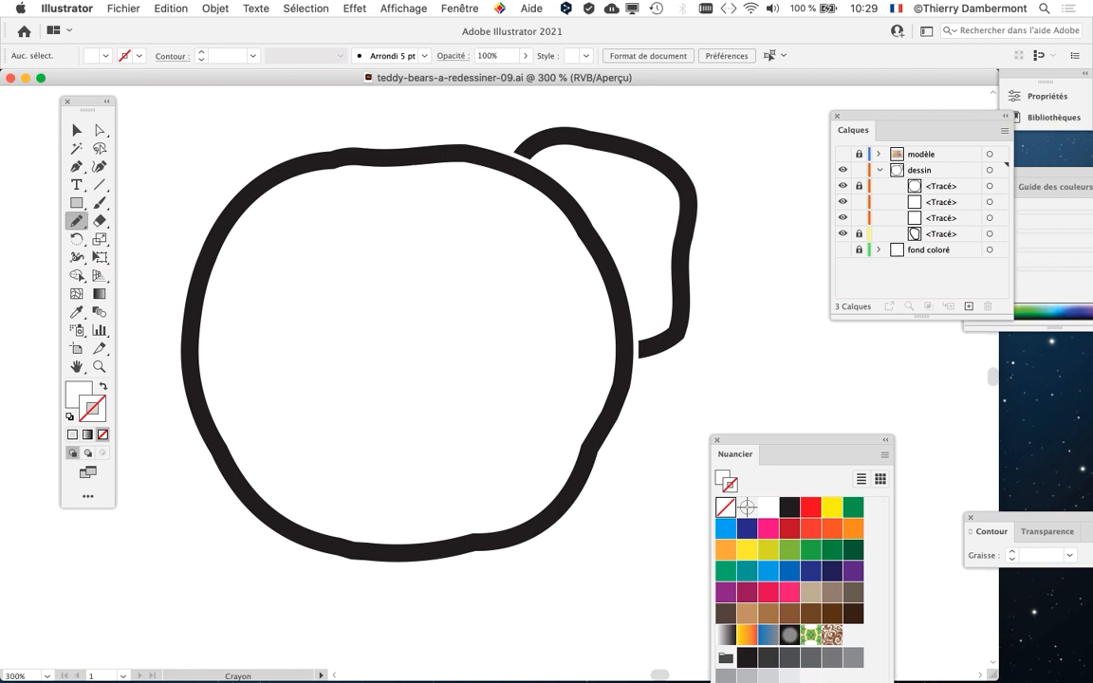
# - Hide and lock the two white junction shapes in the dessin layer
pyautogui.press('F6')
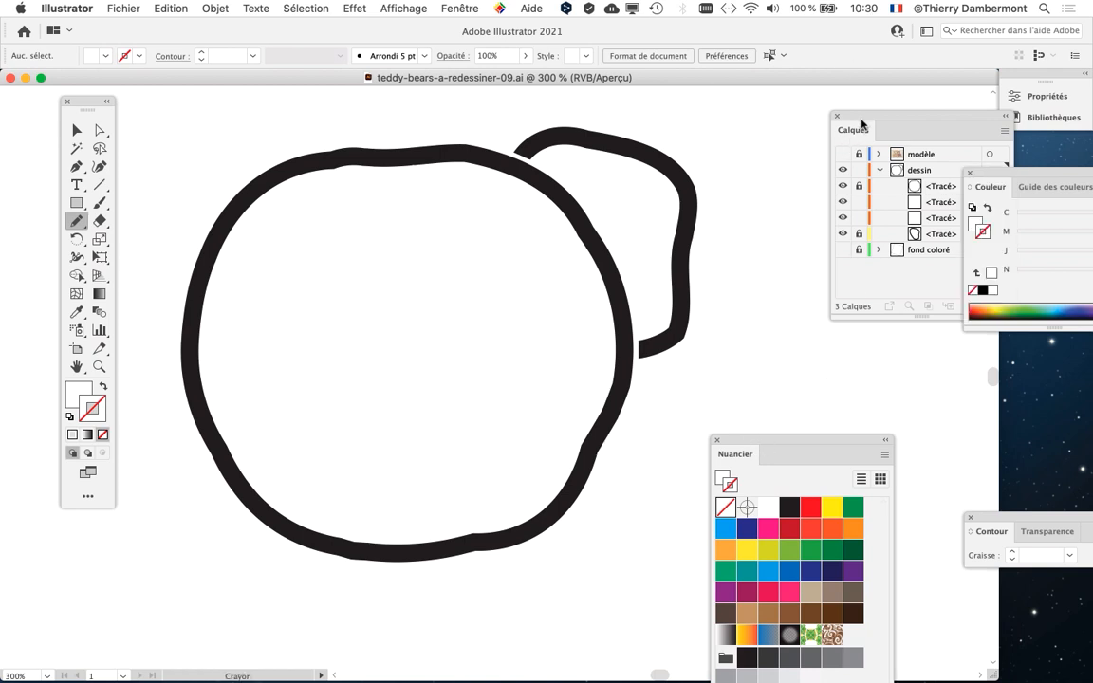
pyautogui.moveTo(862, 125); pyautogui.dragTo(706, 122)
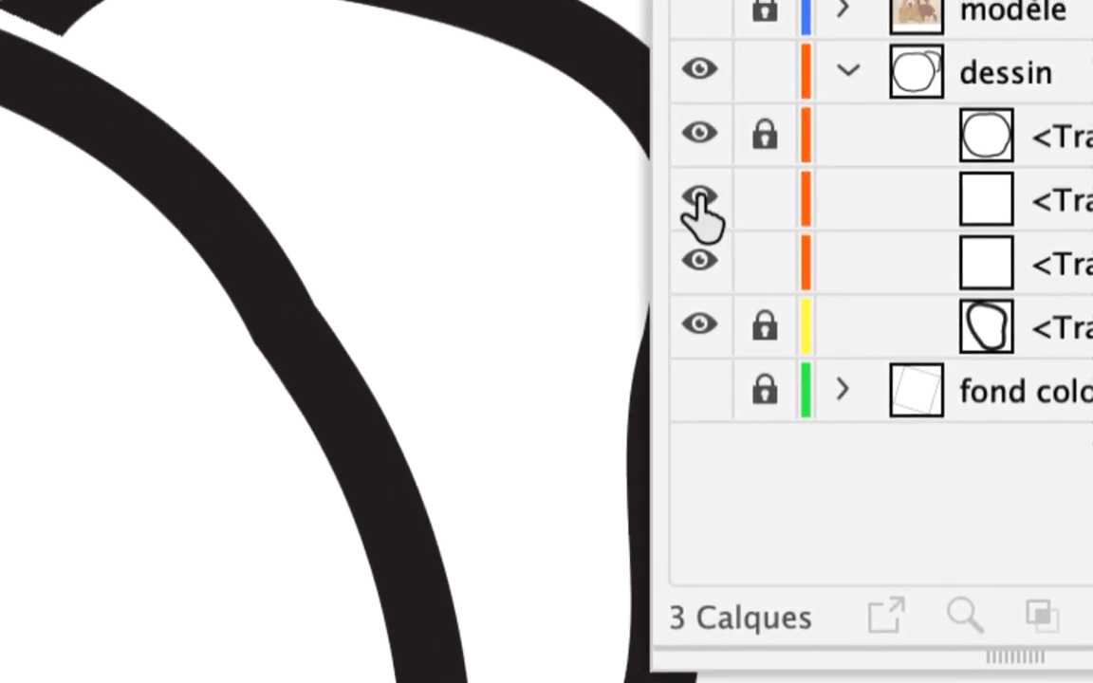
pyautogui.moveTo(700, 200); pyautogui.dragTo(700, 258)
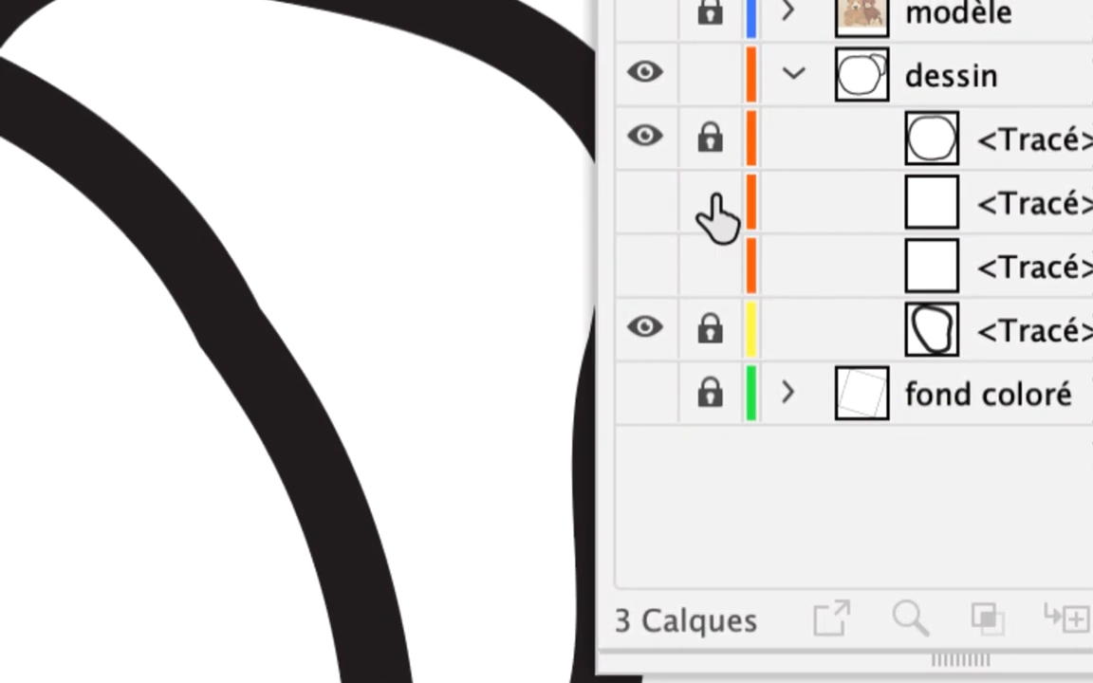
pyautogui.moveTo(515, 179); pyautogui.dragTo(511, 232)
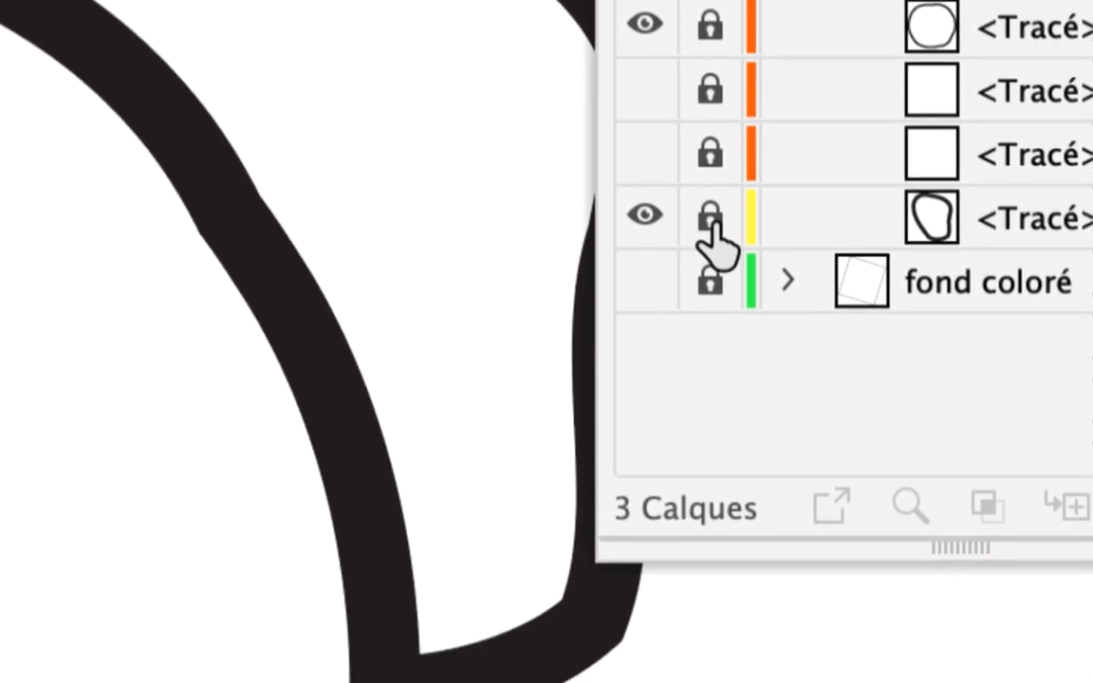
# - Toggle the head path's lock, then its visibility repeatedly, to compare the drawing with and without the head
pyautogui.click(714, 29)
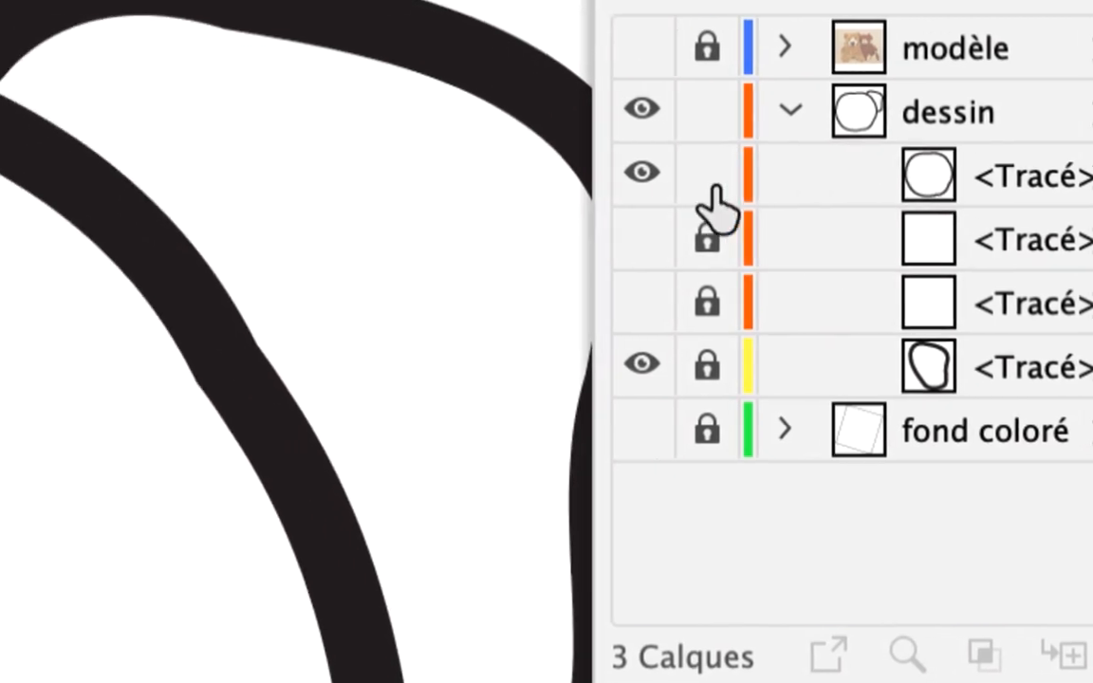
pyautogui.click(677, 178)
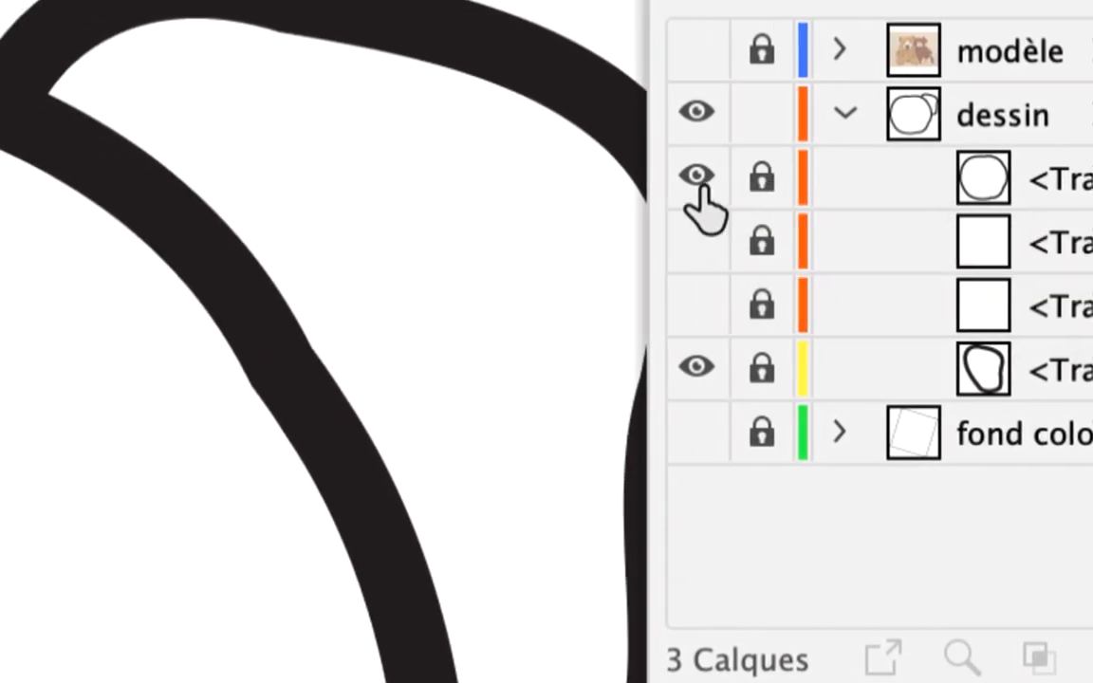
pyautogui.click(698, 176)
pyautogui.click(698, 177)
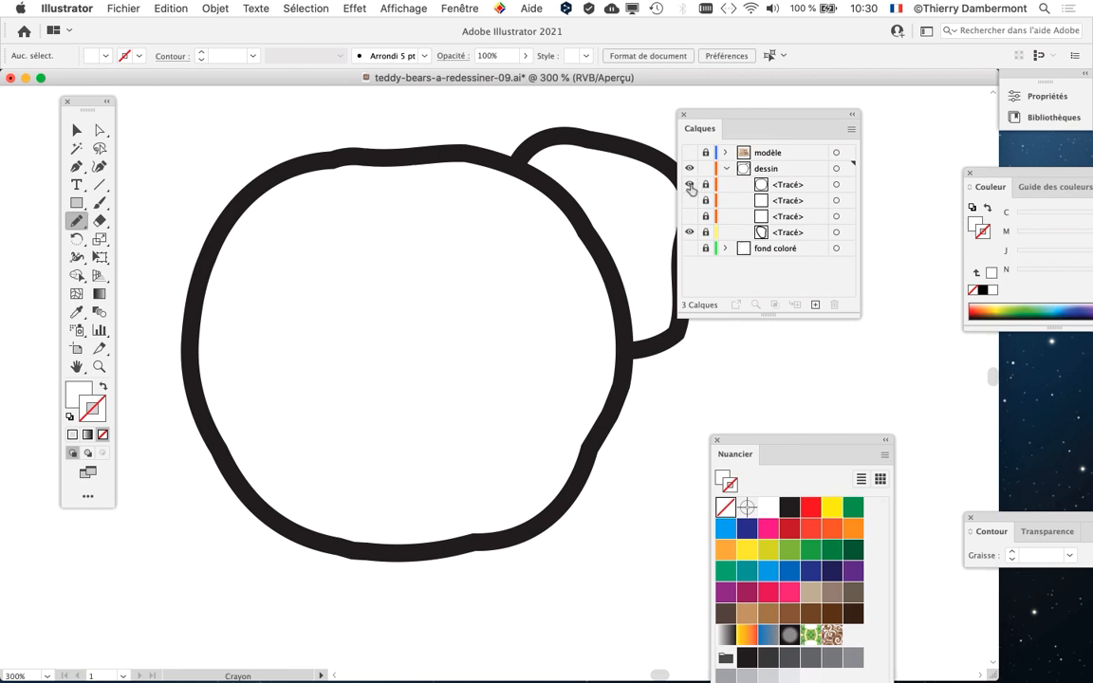
pyautogui.click(690, 186)
pyautogui.click(690, 186)
pyautogui.click(690, 186)
pyautogui.click(690, 186)
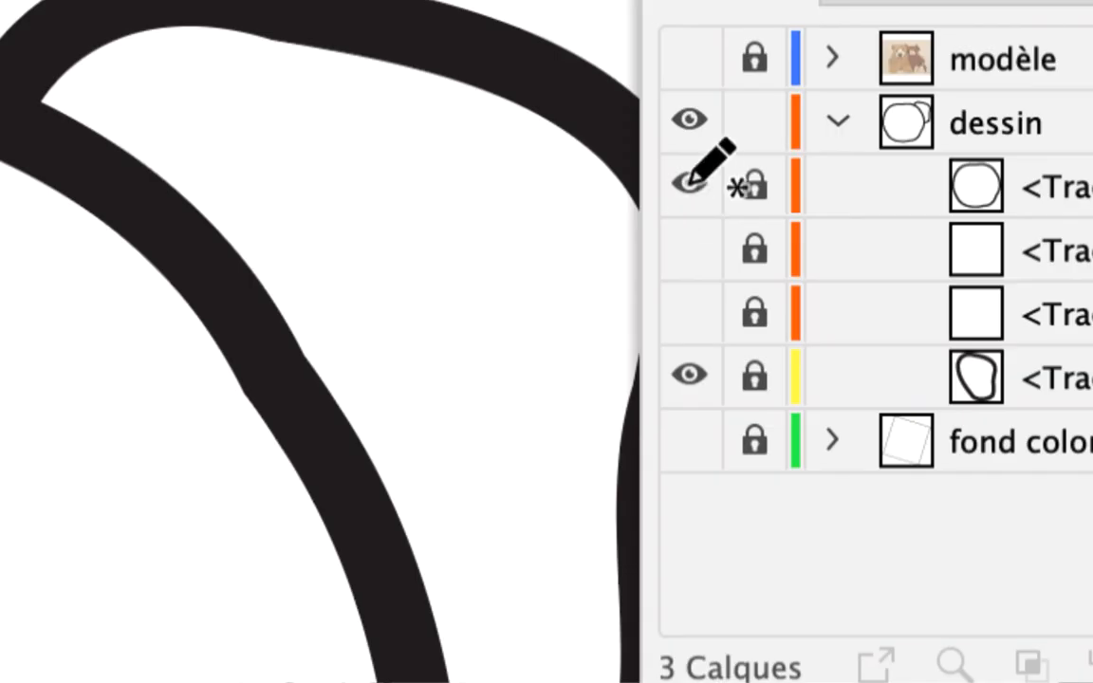
pyautogui.click(690, 182)
pyautogui.click(690, 183)
# - Unlock the head path in the dessin layer, leaving the two hidden white junction shapes and the ear locked
pyautogui.click(755, 186)
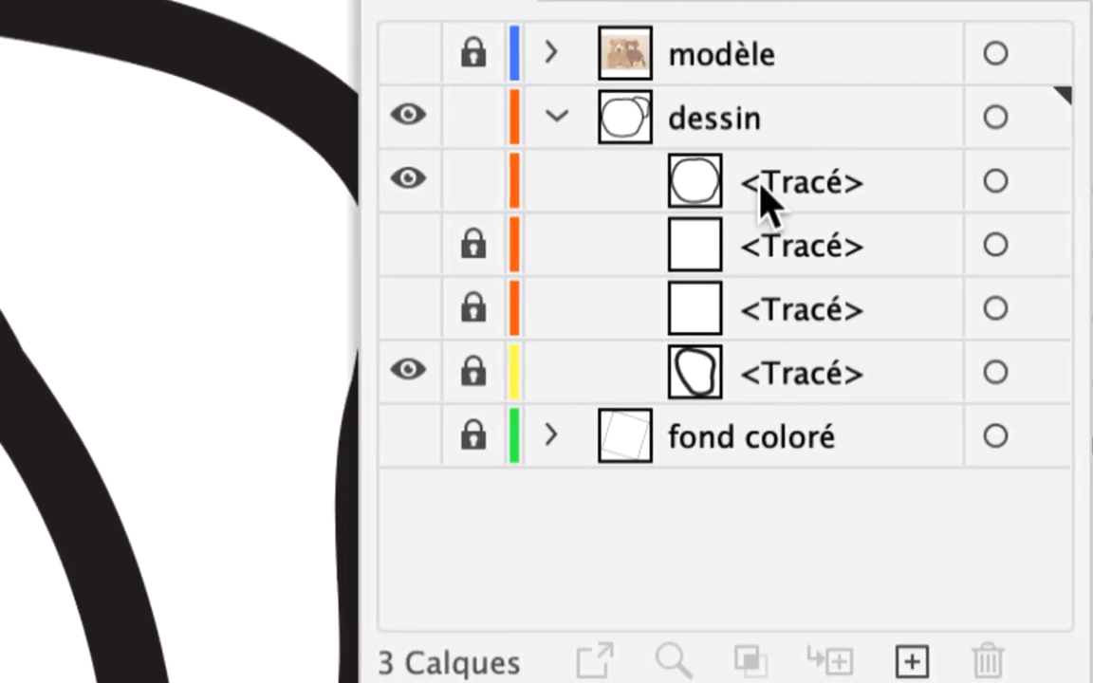
pyautogui.click(979, 184)
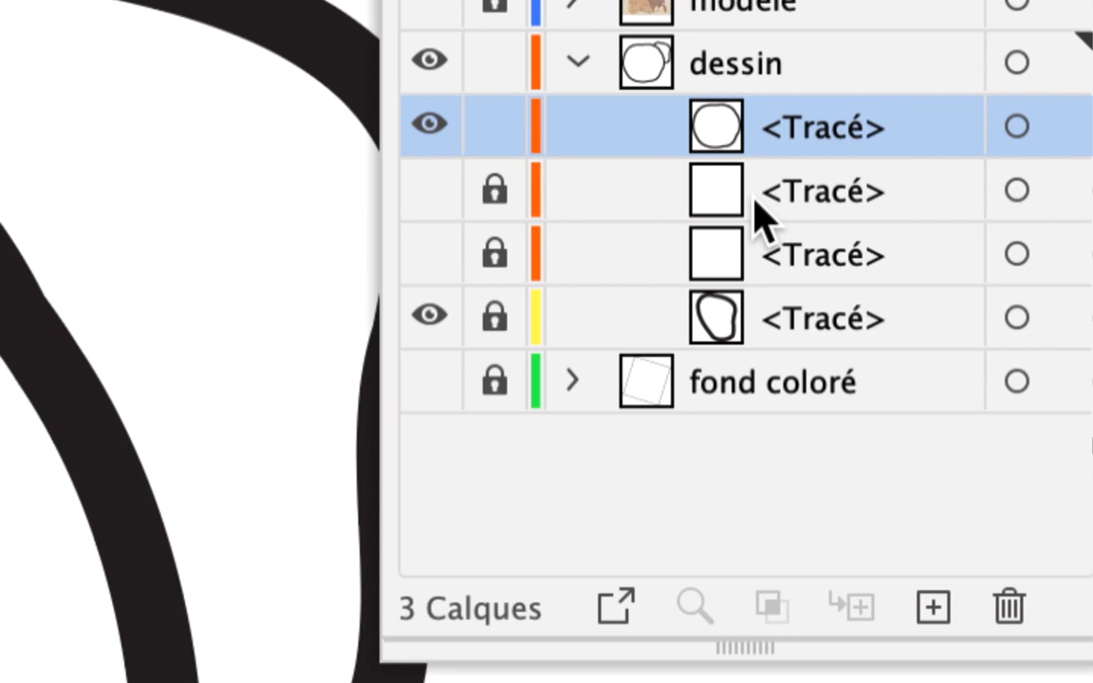
pyautogui.click(731, 248)
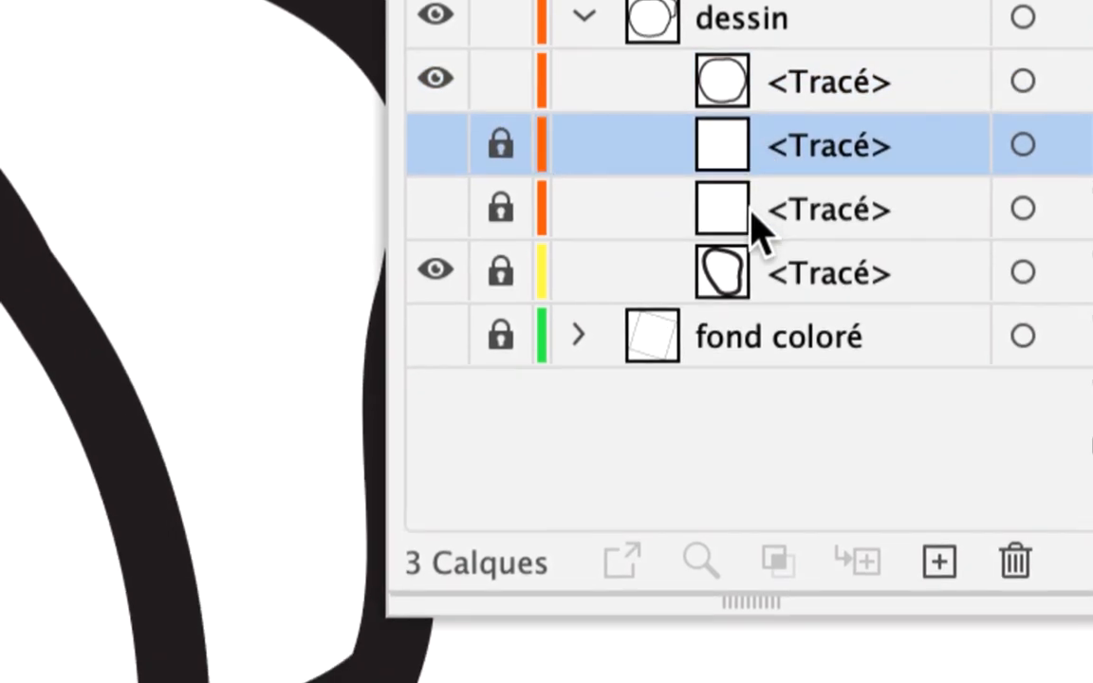
pyautogui.click(751, 214)
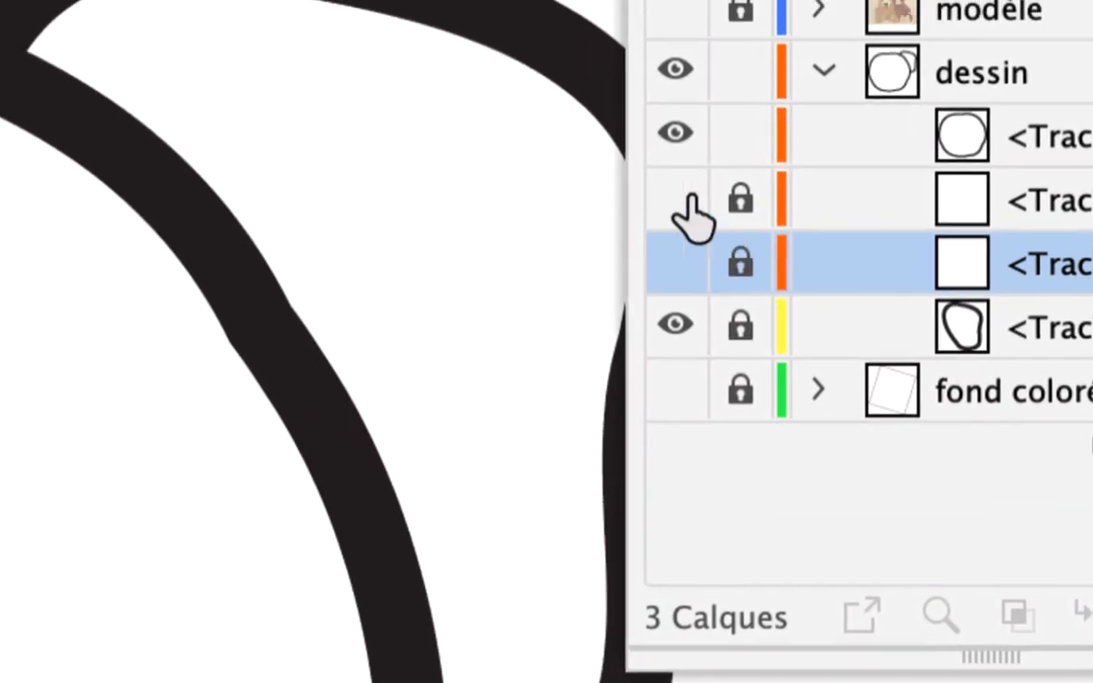
# - Show the two white junction shapes briefly and hide them again to compare the upper junction
pyautogui.click(687, 200)
pyautogui.click(670, 259)
pyautogui.click(675, 195)
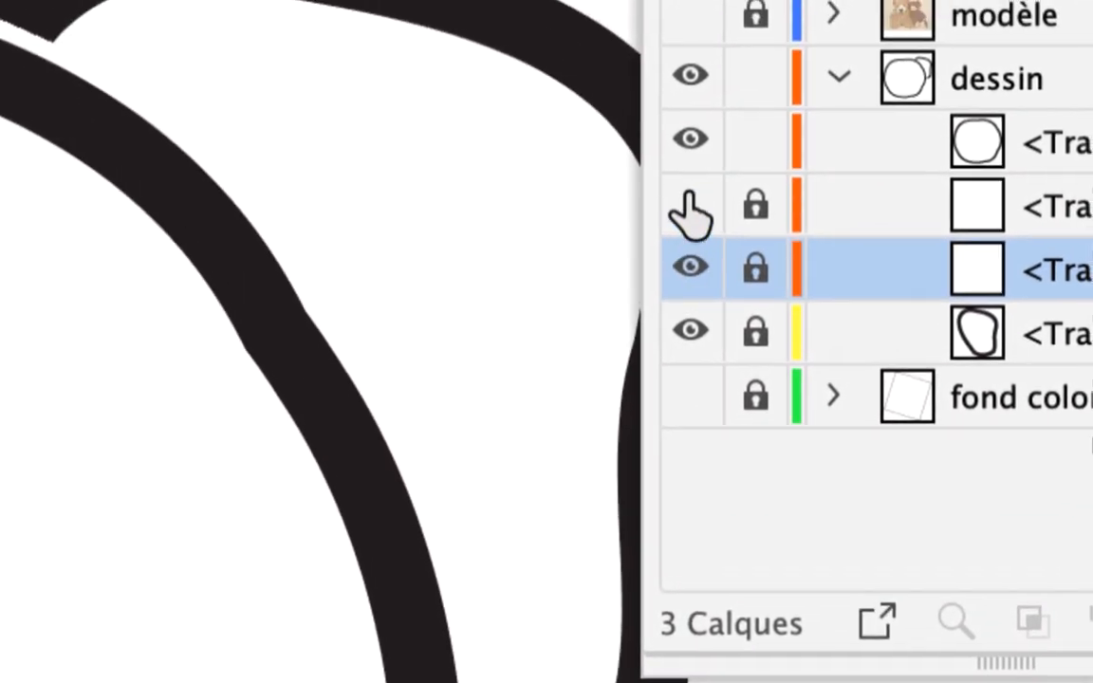
pyautogui.click(690, 267)
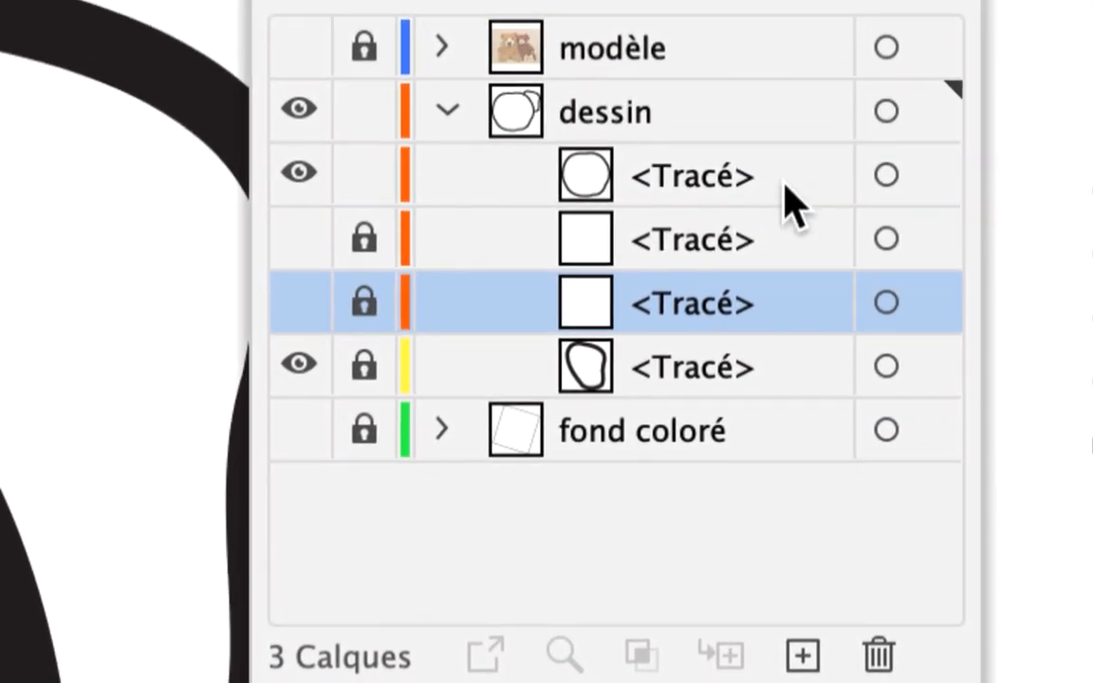
# - Select the head path through the layer list and move the floating Calques and Nuancier windows clear of the ear
pyautogui.click(1078, 104)
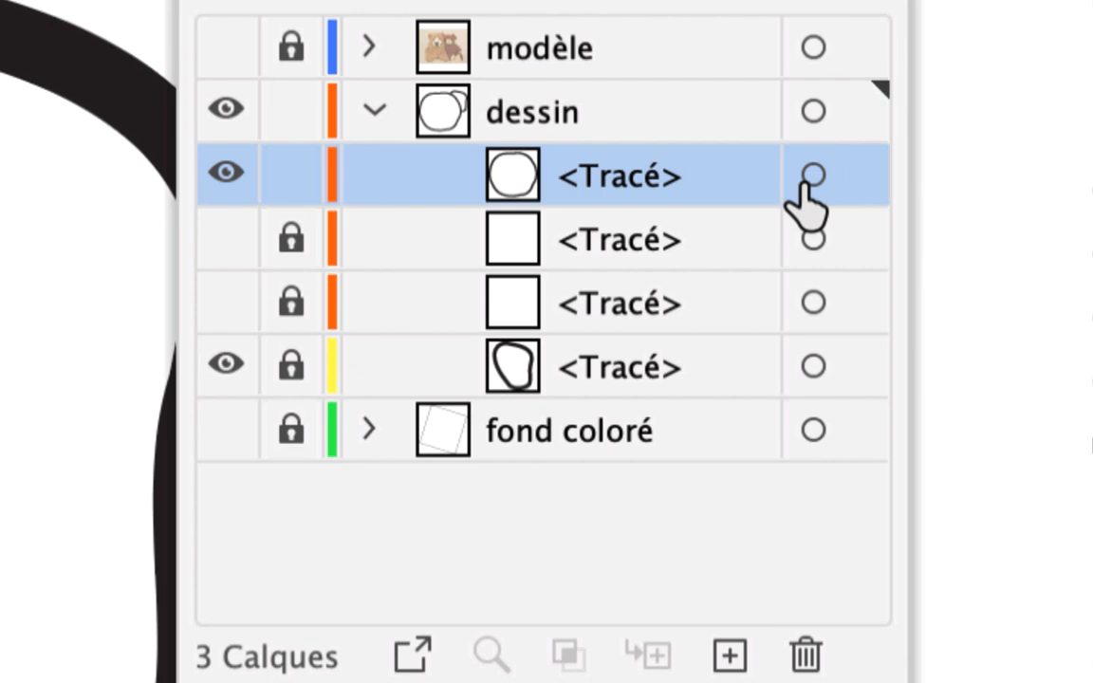
pyautogui.click(880, 181)
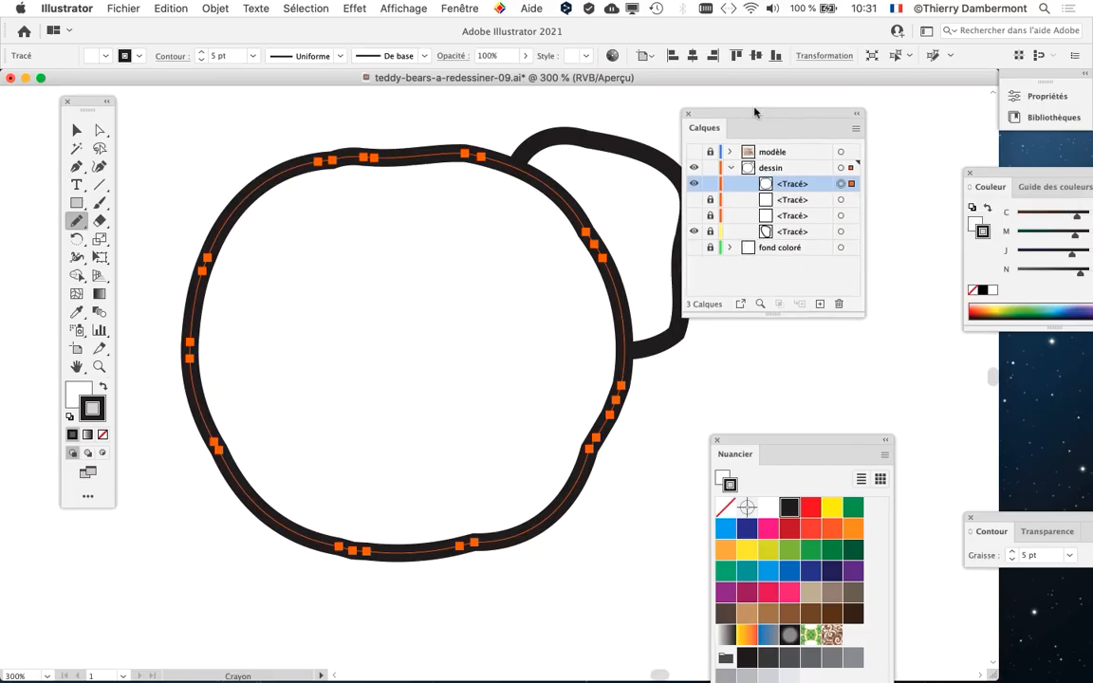
pyautogui.moveTo(729, 116); pyautogui.dragTo(831, 104)
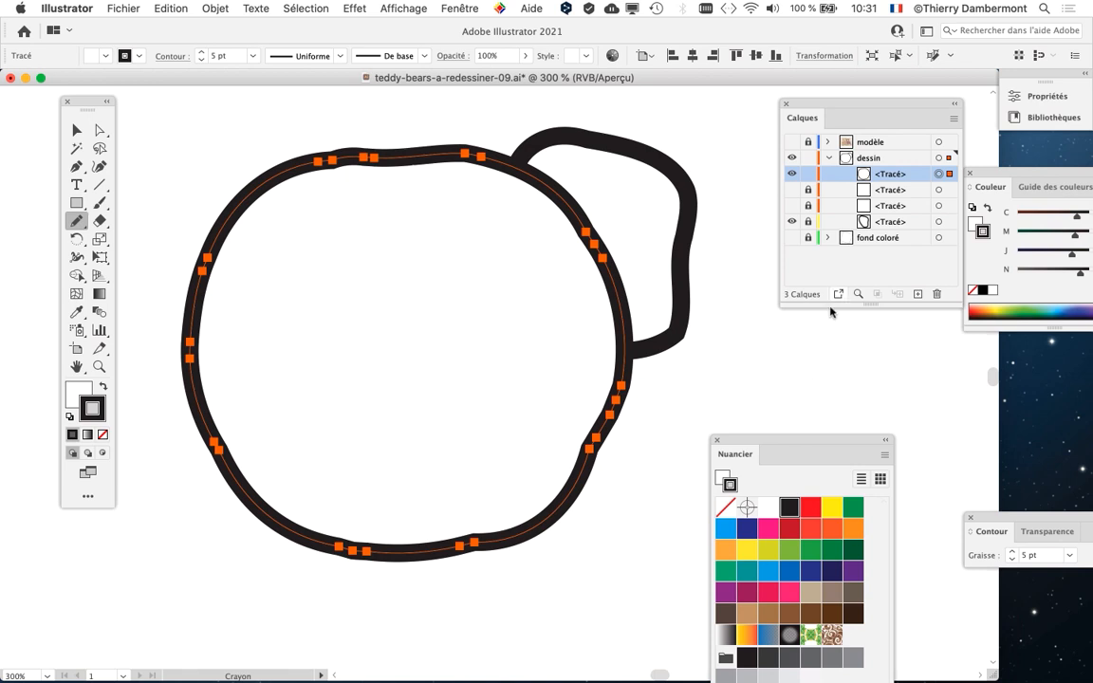
pyautogui.moveTo(830, 102); pyautogui.dragTo(160, 474)
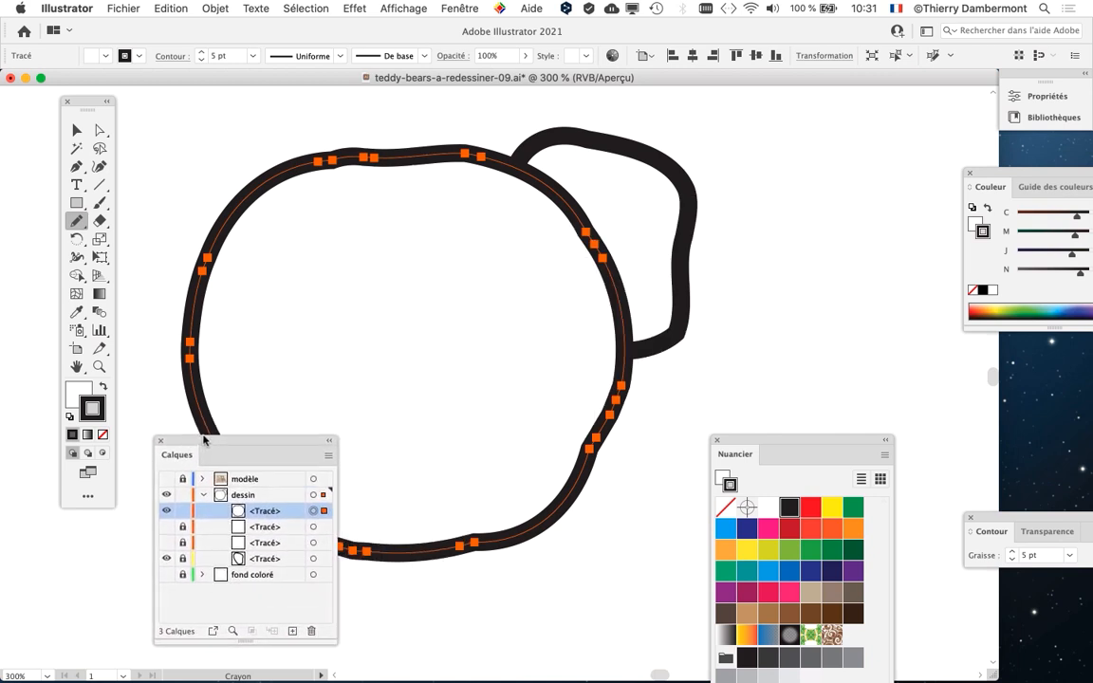
pyautogui.moveTo(720, 452); pyautogui.dragTo(944, 438)
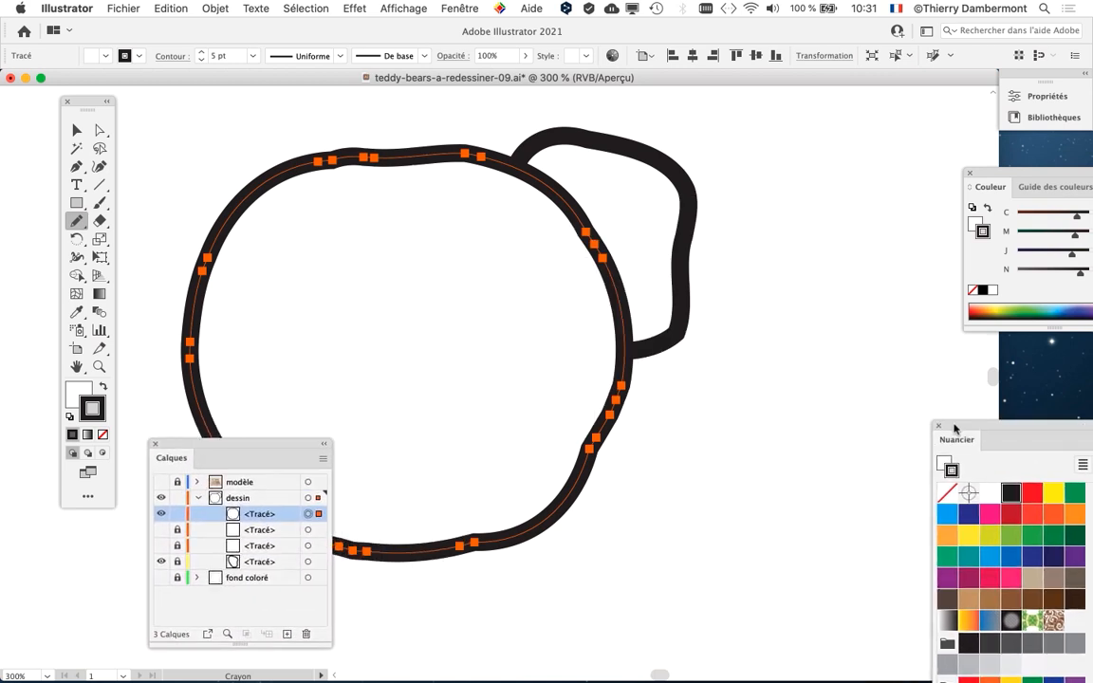
# - Show the head path's Aspect attributes in a separate floating window beside the head
pyautogui.click(465, 9)
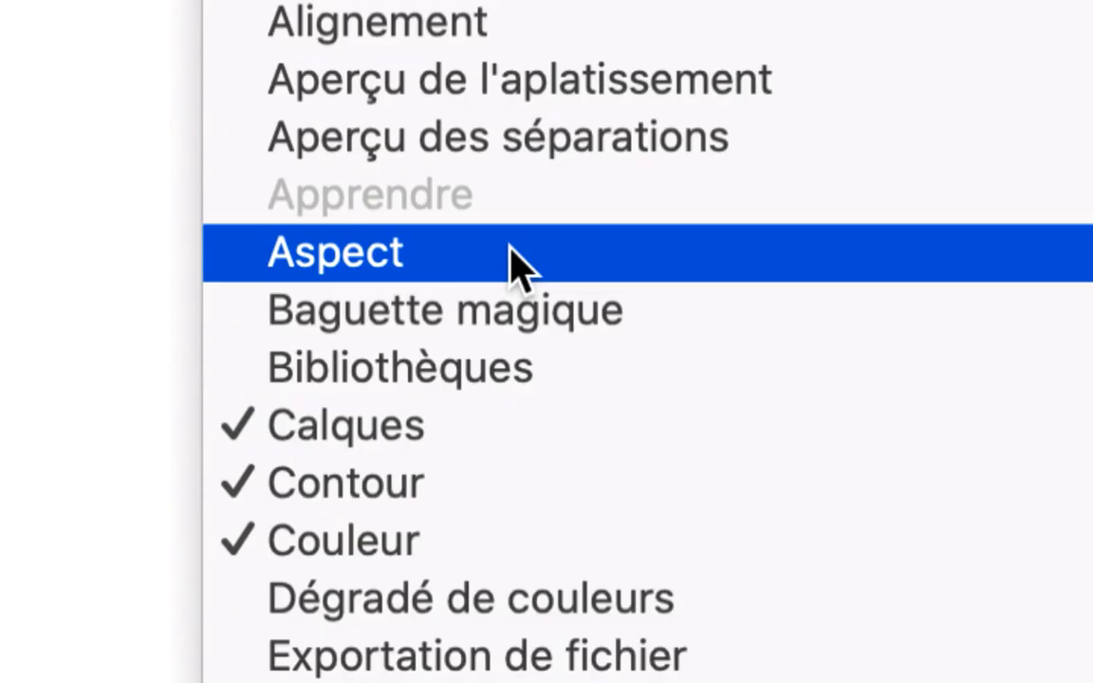
pyautogui.click(518, 266)
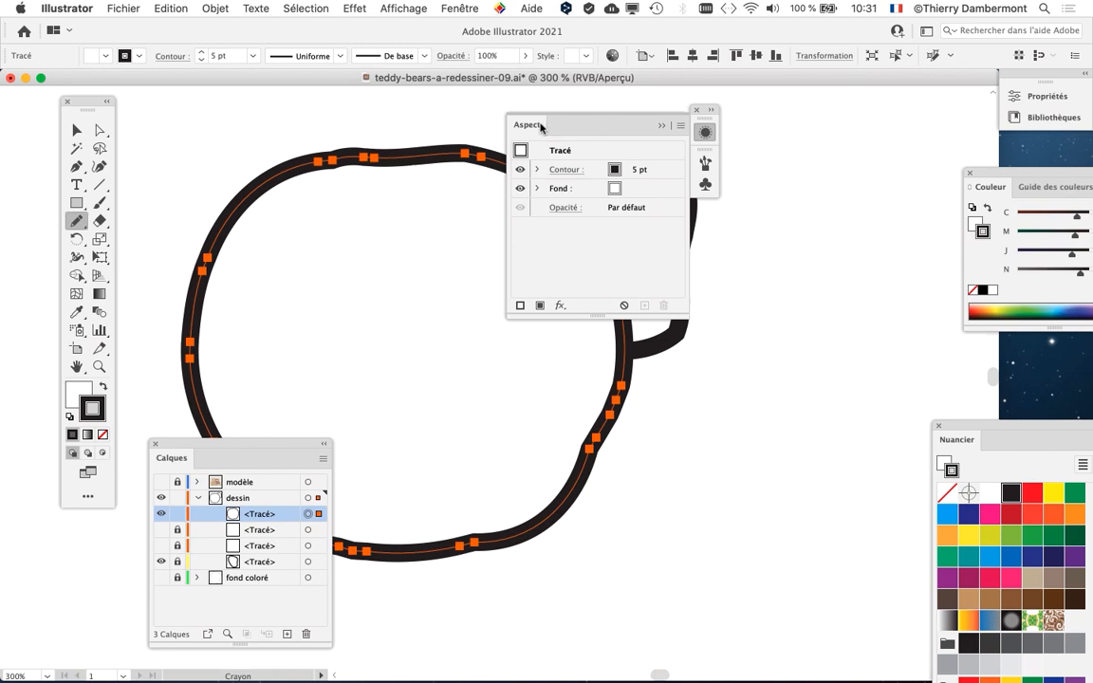
pyautogui.moveTo(527, 124); pyautogui.dragTo(584, 201)
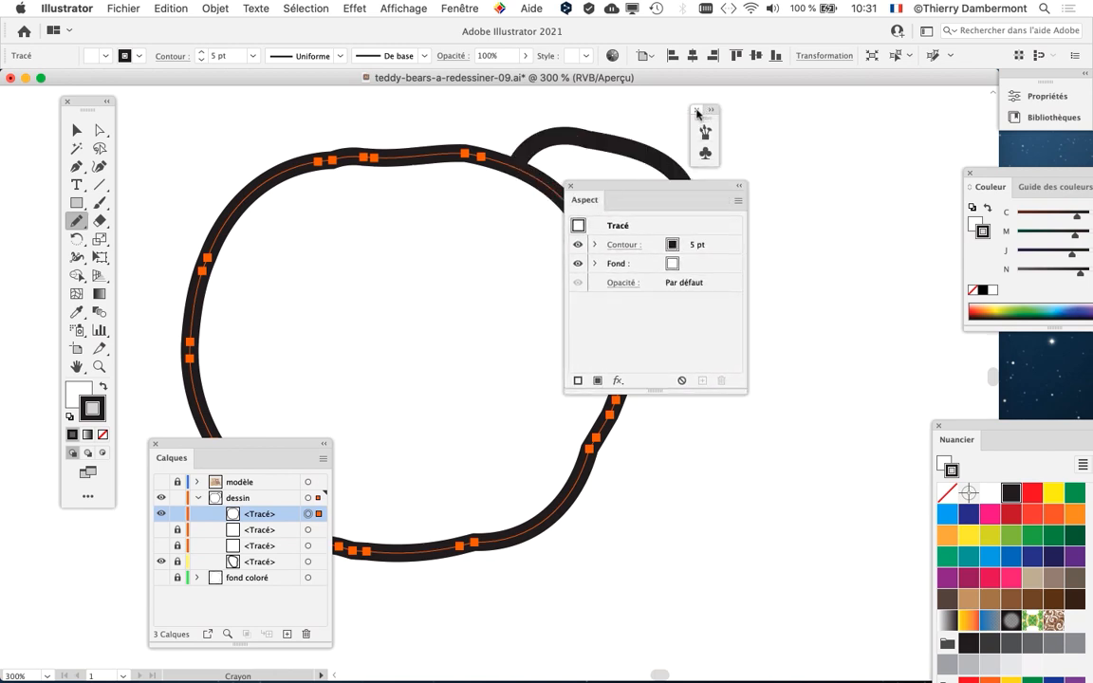
pyautogui.moveTo(666, 185); pyautogui.dragTo(750, 140)
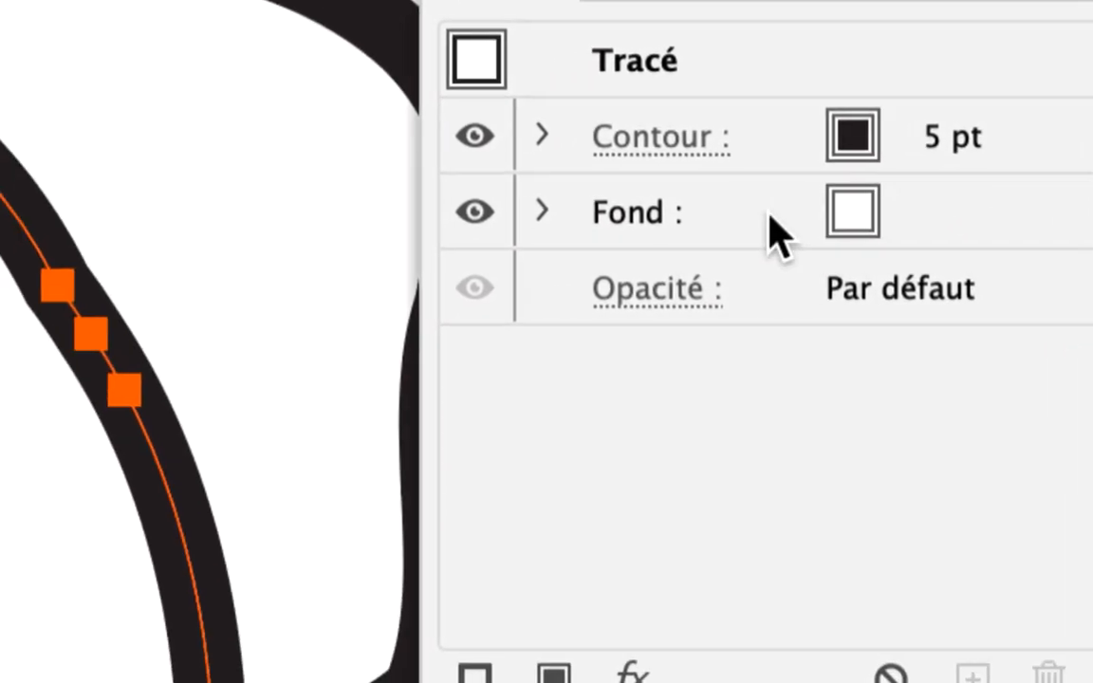
# - Duplicate the head path's white fill in its appearance attributes
pyautogui.click(569, 294)
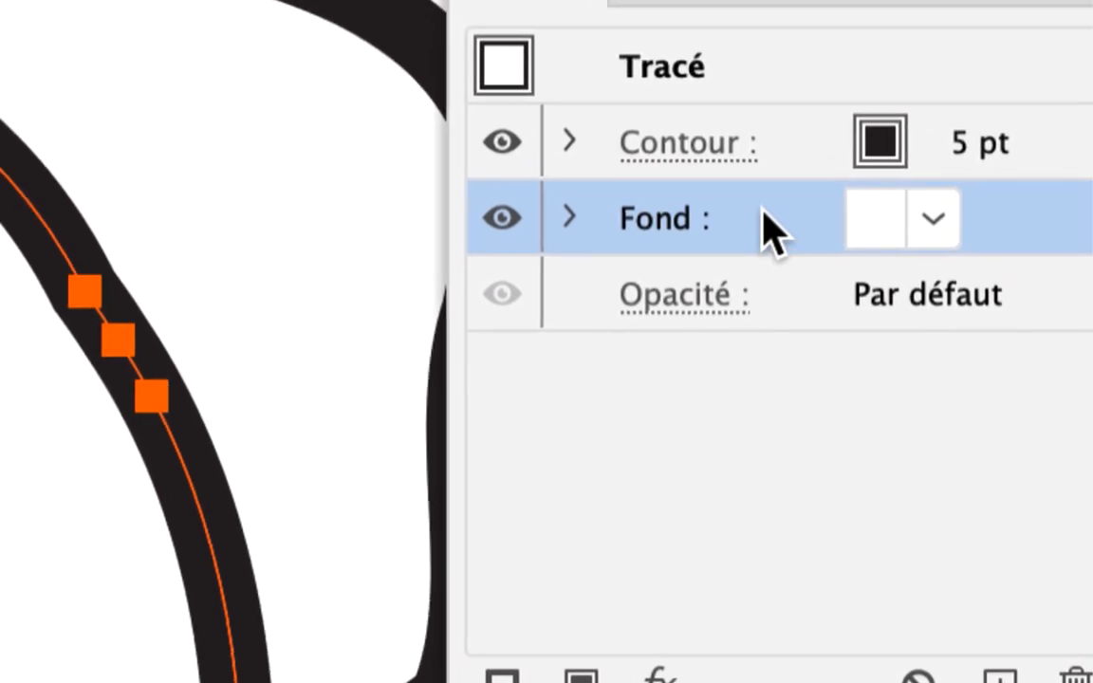
pyautogui.moveTo(764, 218); pyautogui.dragTo(1005, 671)
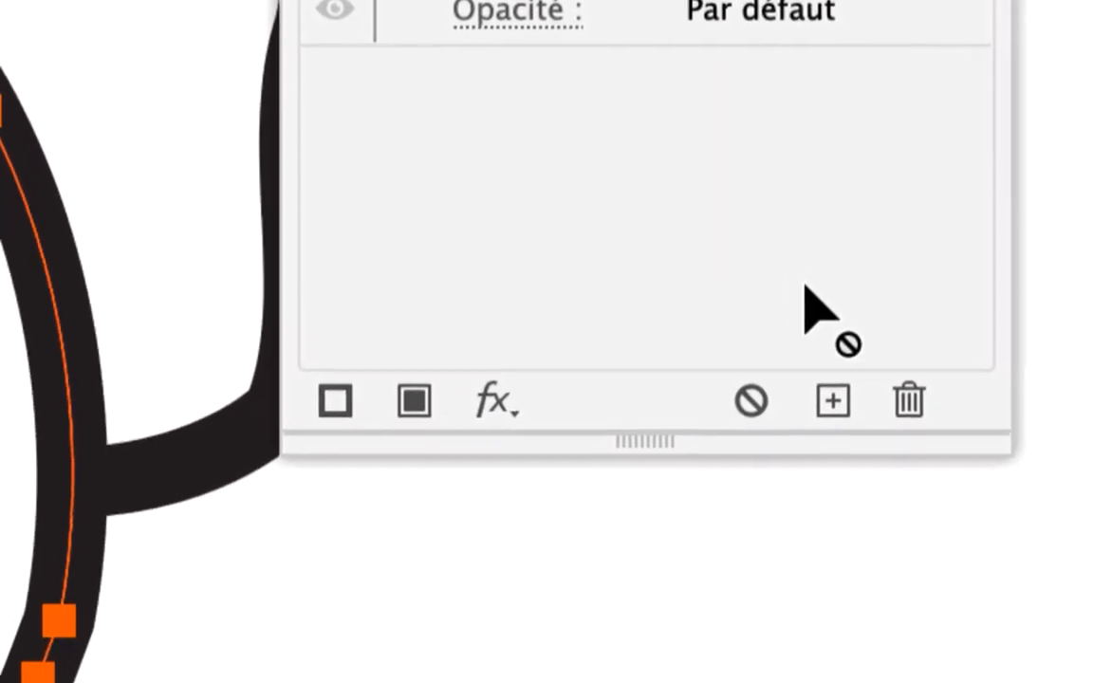
pyautogui.moveTo(809, 311); pyautogui.dragTo(812, 311)
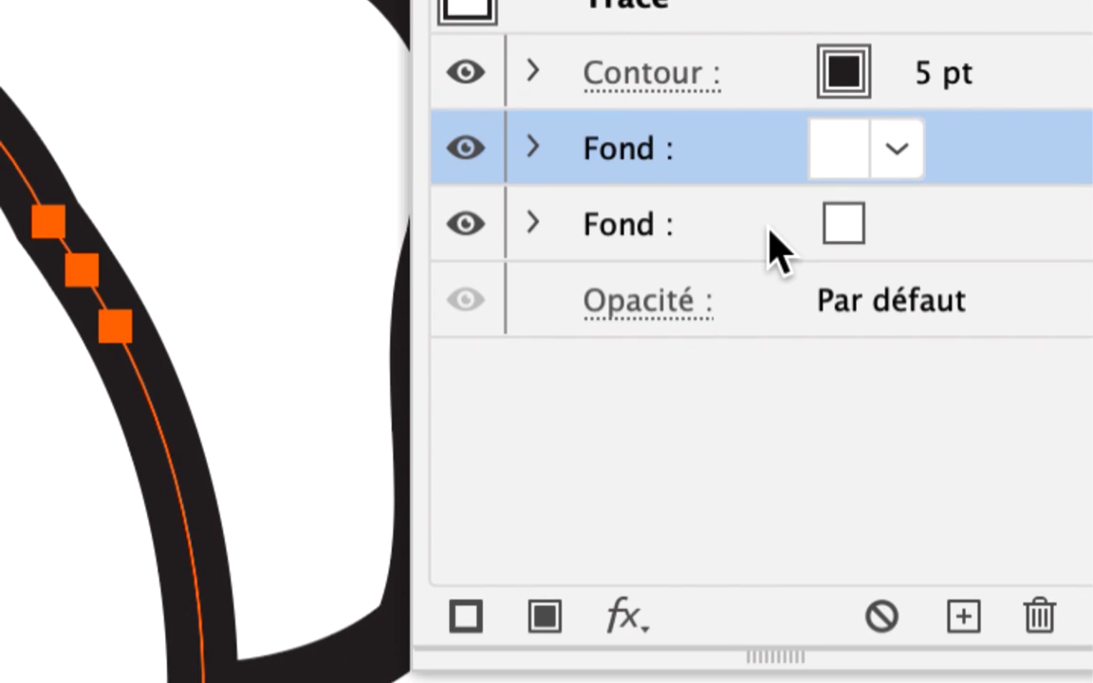
# - Set the upper of the head path's two fills to the beige swatch C=25 M=25 J=40 N=0
pyautogui.click(771, 249)
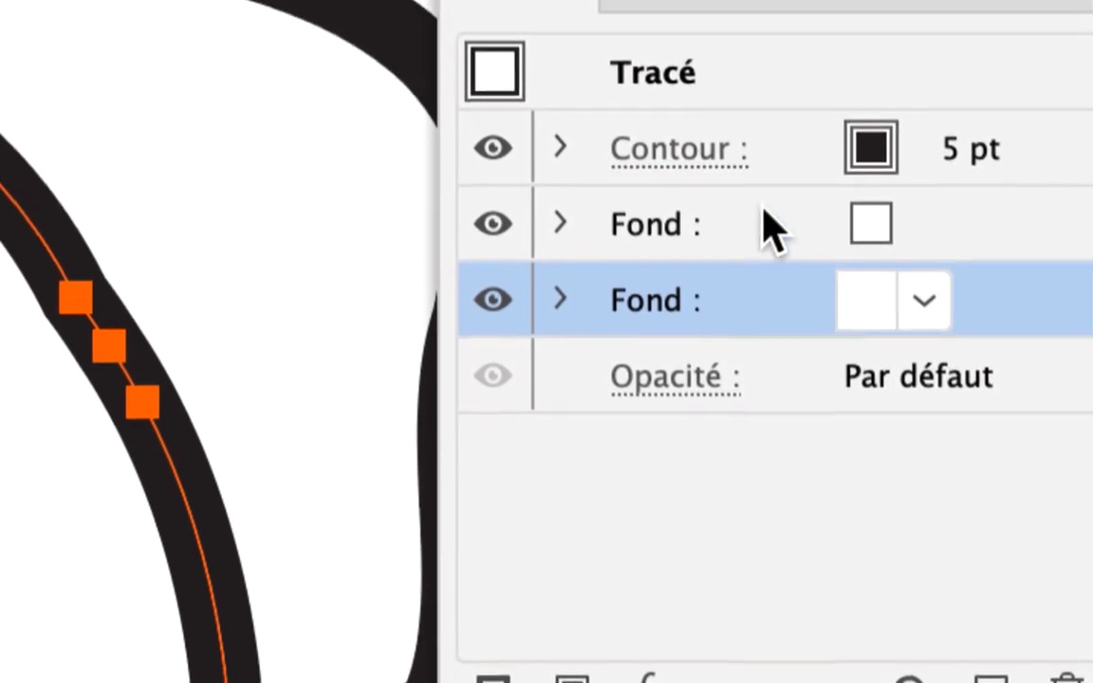
pyautogui.click(764, 211)
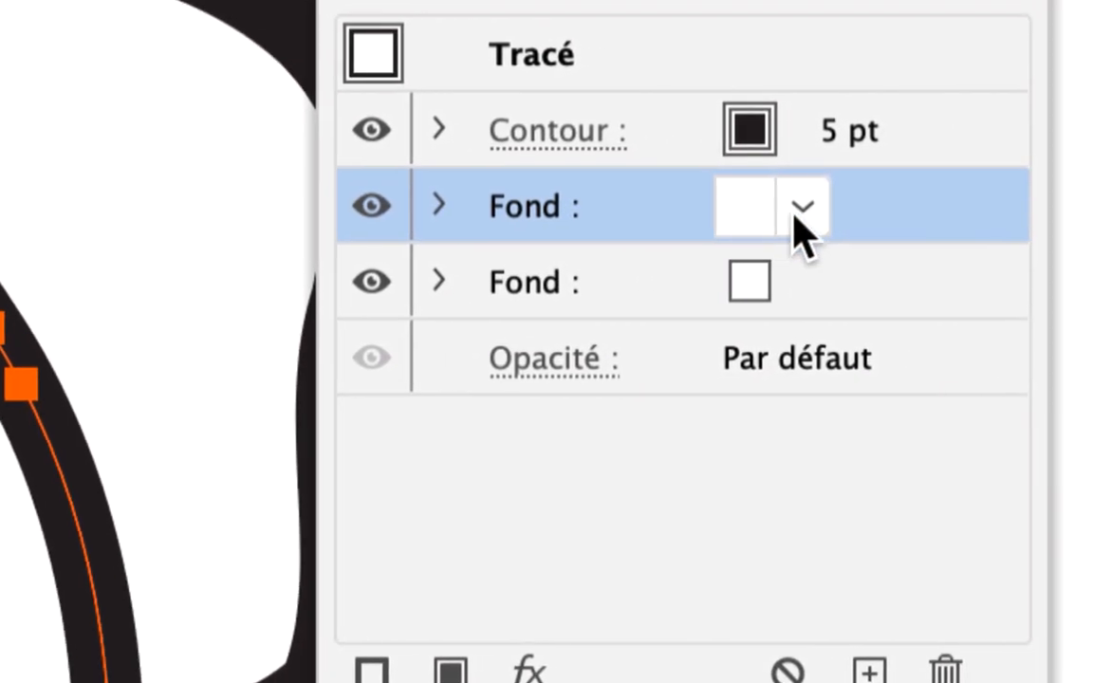
pyautogui.click(834, 203)
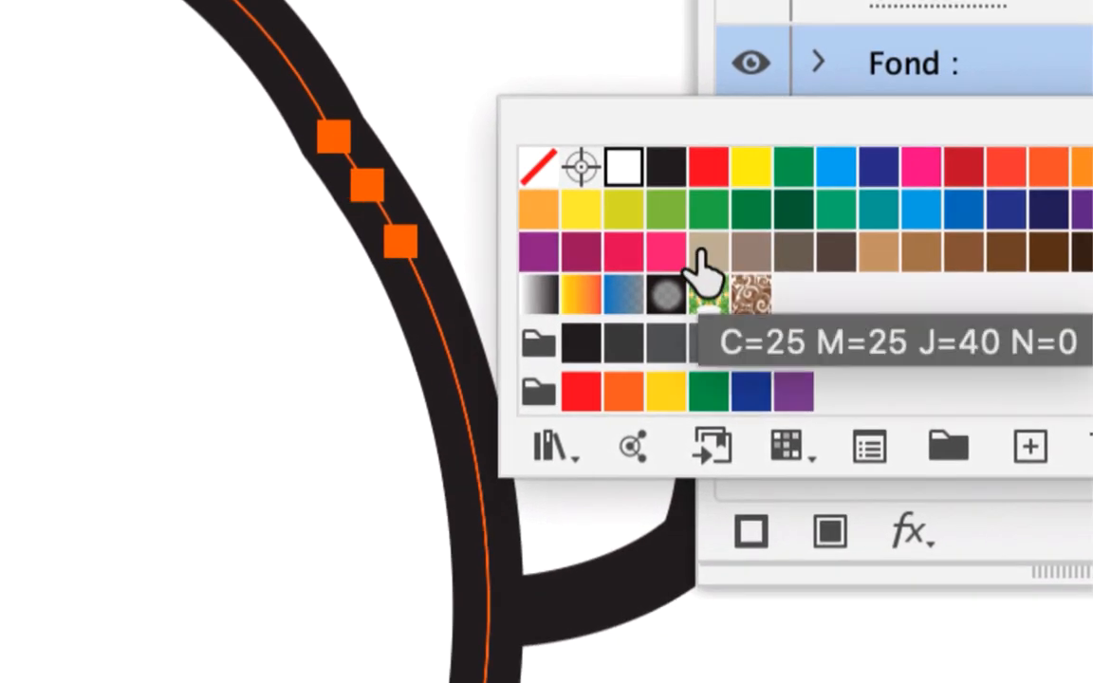
pyautogui.click(704, 253)
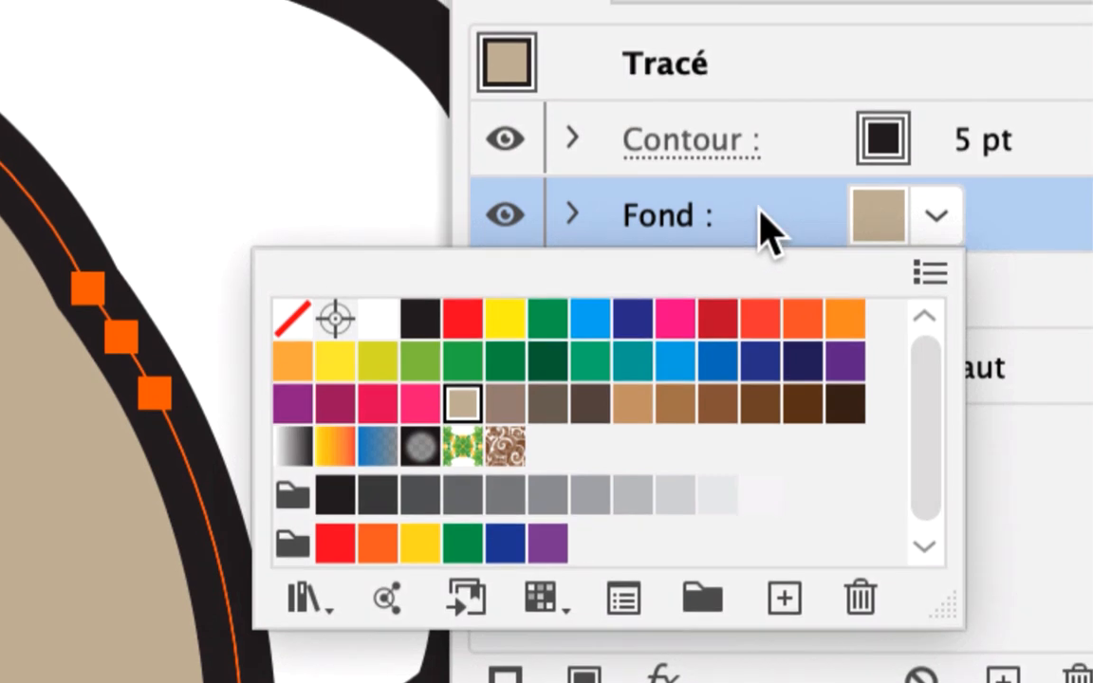
pyautogui.click(761, 211)
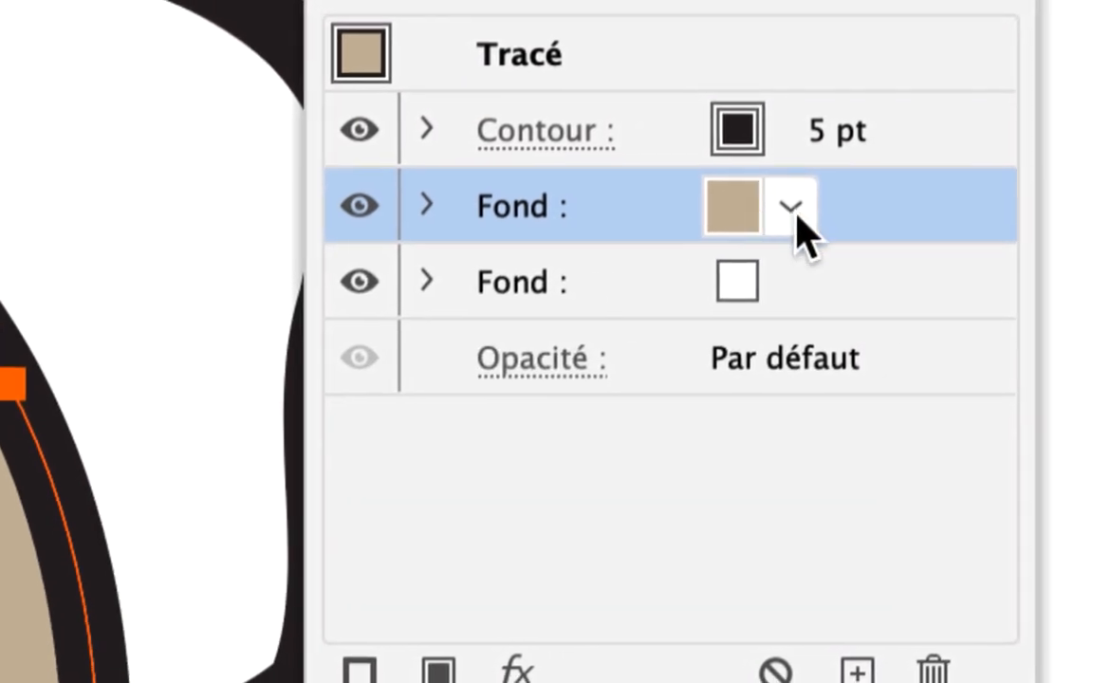
pyautogui.click(937, 215)
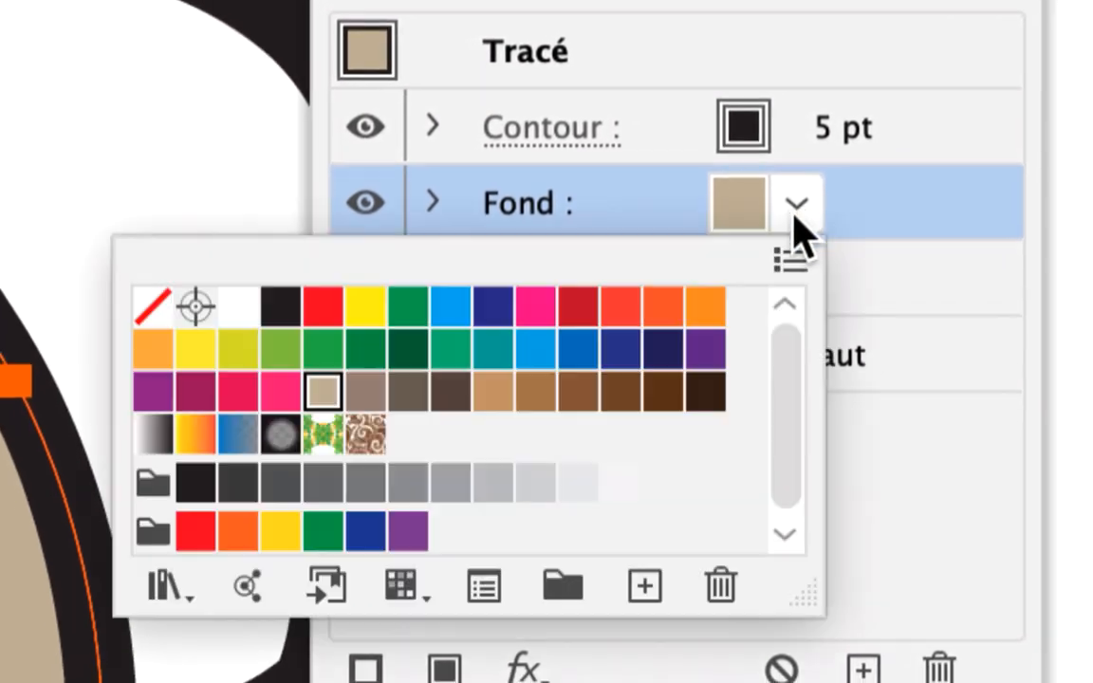
pyautogui.click(795, 204)
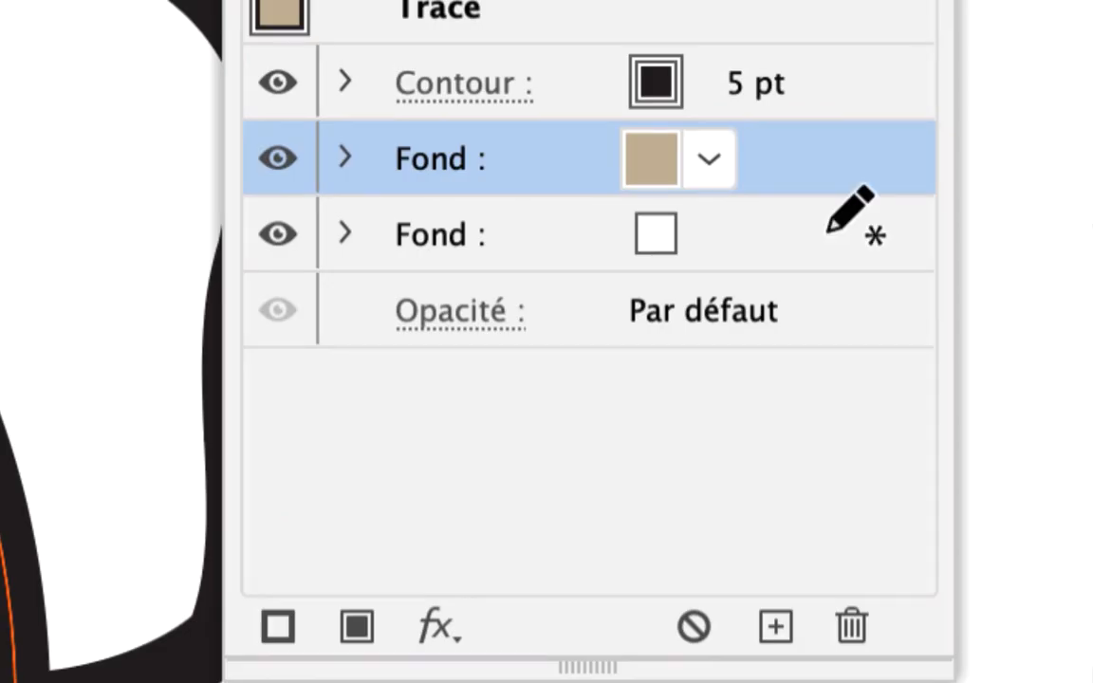
# - Add a Transformation effect to the head's lower white fill, scaled to 105% horizontally and vertically, with the preview clear of the dialog
pyautogui.click(829, 231)
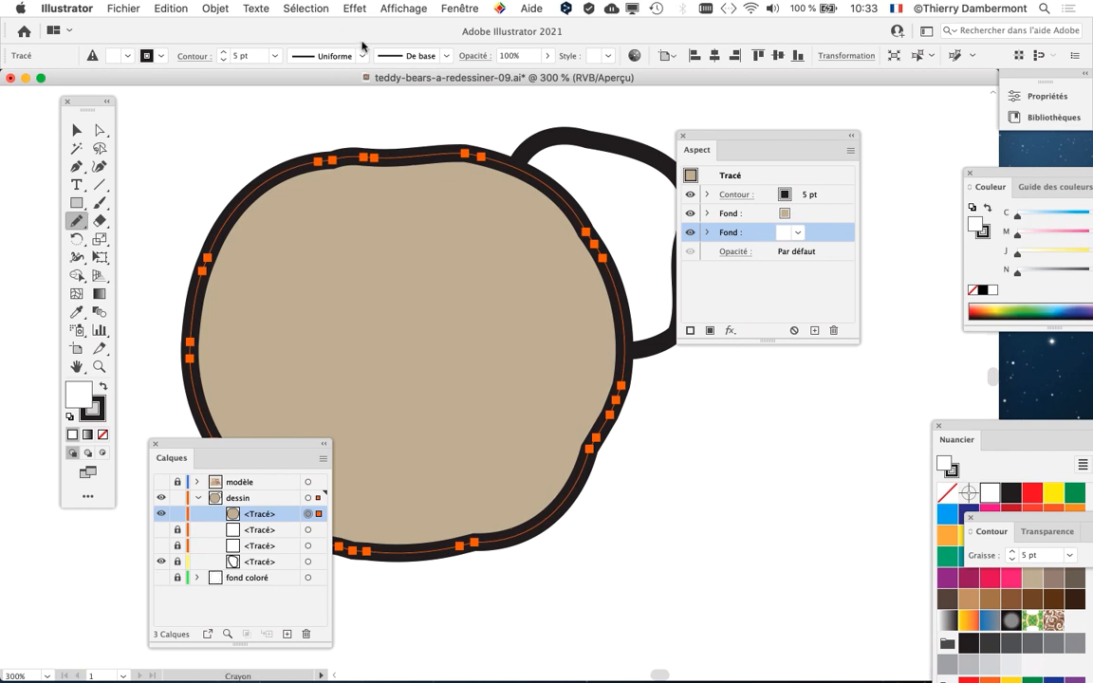
pyautogui.click(354, 8)
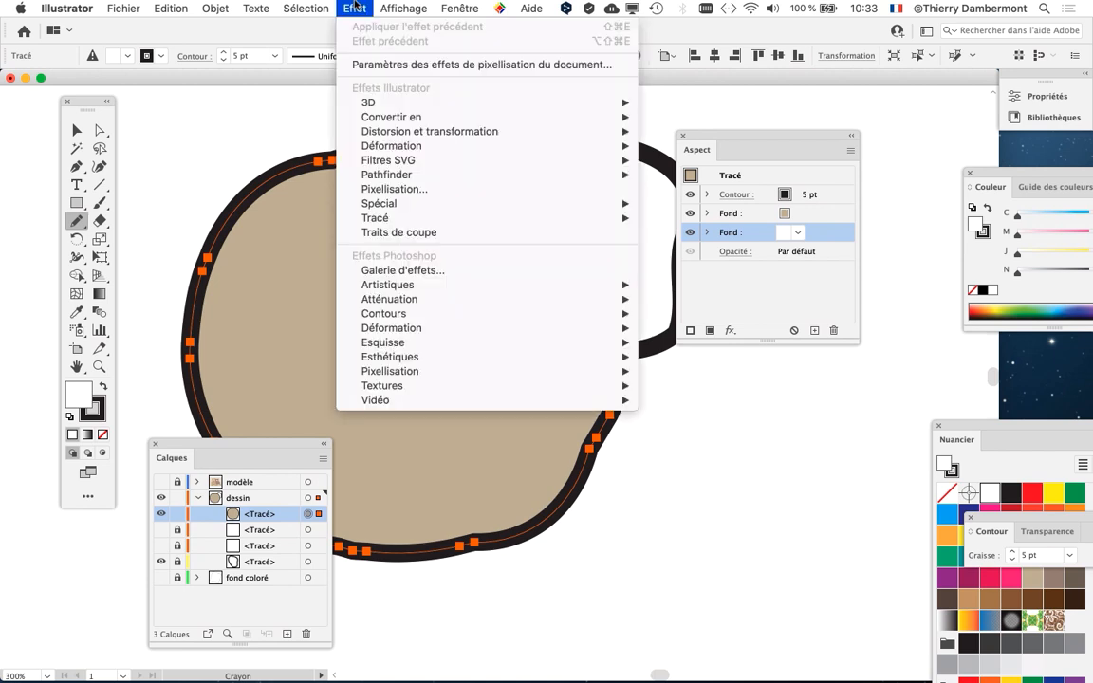
pyautogui.moveTo(362, 135)
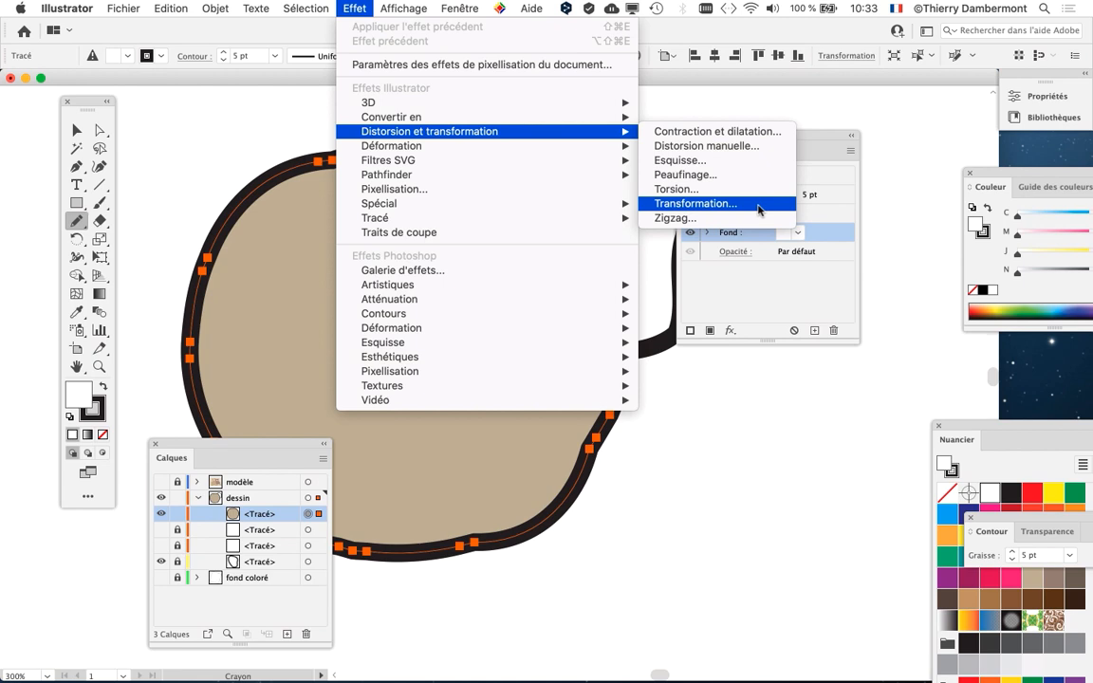
pyautogui.click(760, 210)
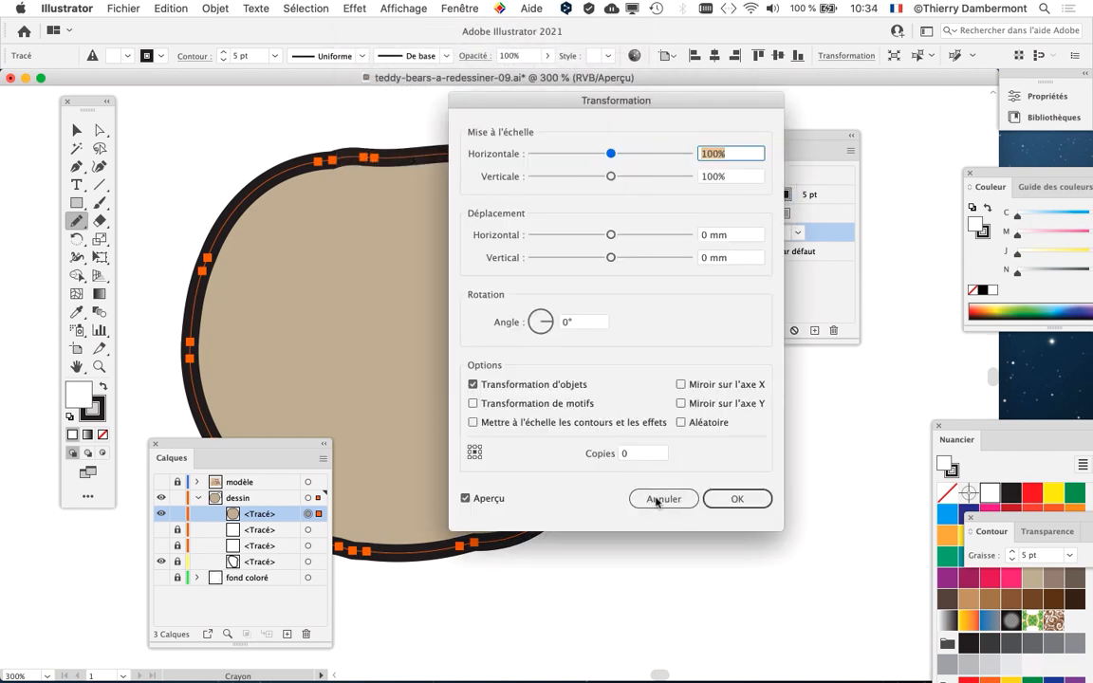
pyautogui.moveTo(609, 105); pyautogui.dragTo(231, 108)
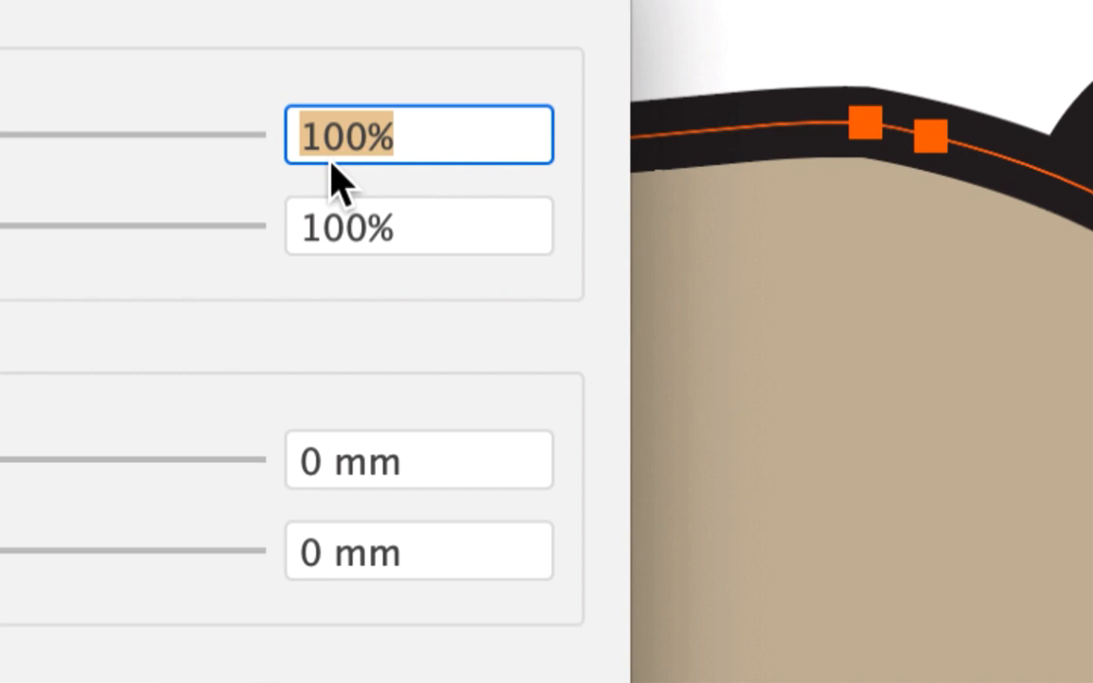
pyautogui.write('105')
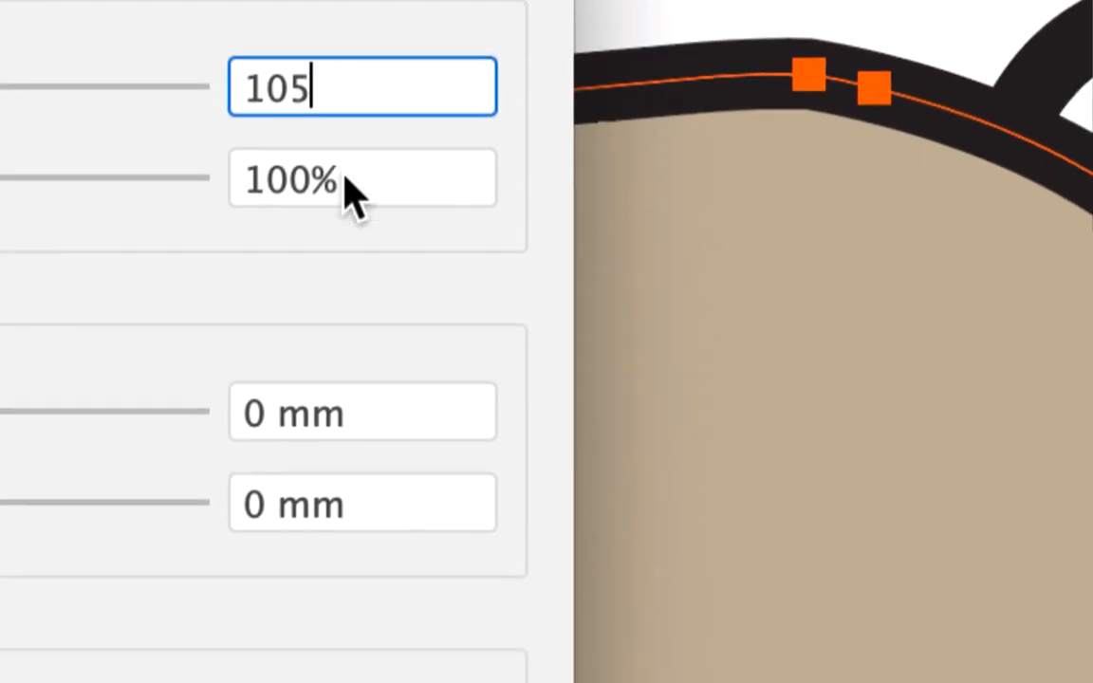
pyautogui.moveTo(345, 177); pyautogui.dragTo(180, 180)
pyautogui.write('105')
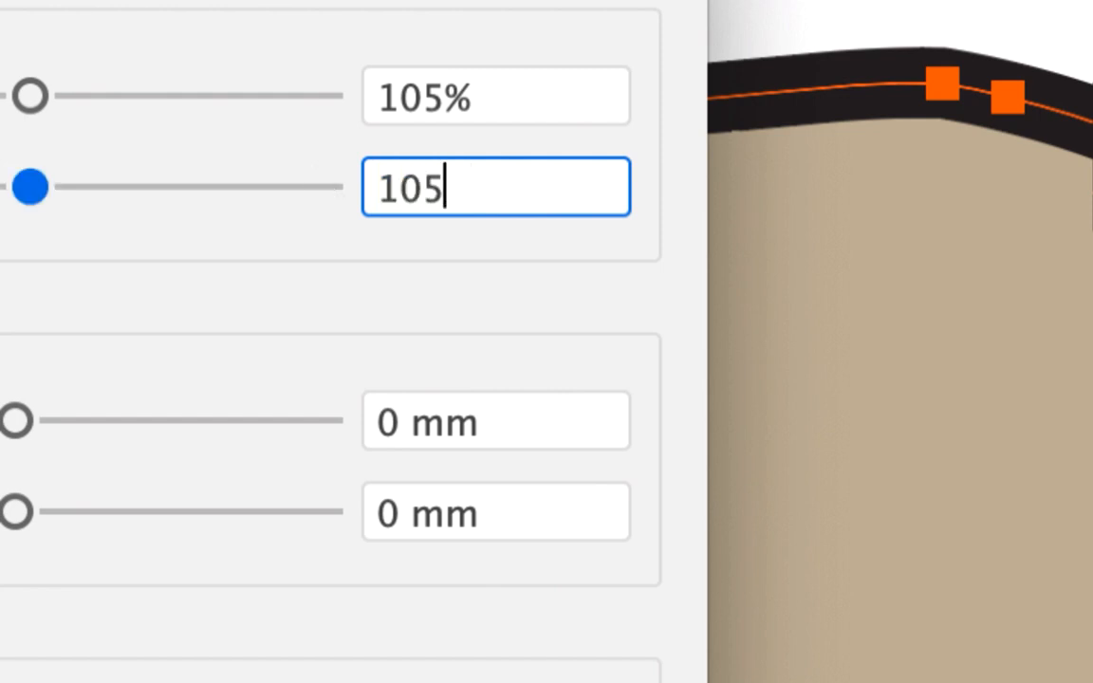
pyautogui.press('Tab')
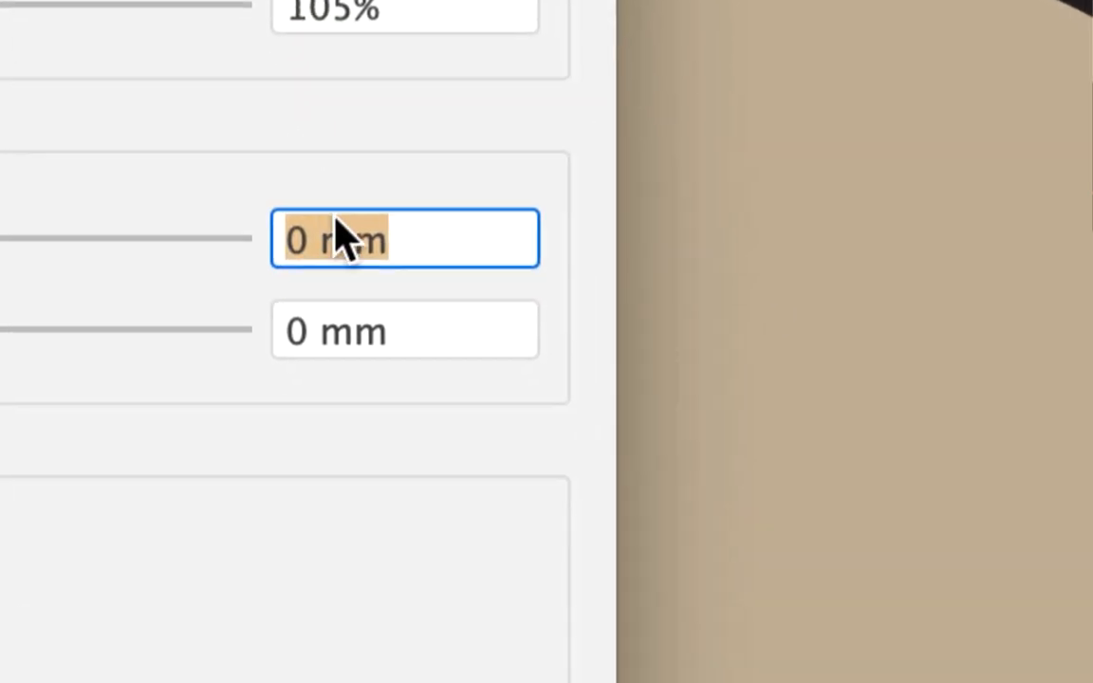
# - Try scaling the head's lower white fill to 110% horizontally and vertically in the Transformation effect
pyautogui.click(408, 470)
pyautogui.click(440, 380)
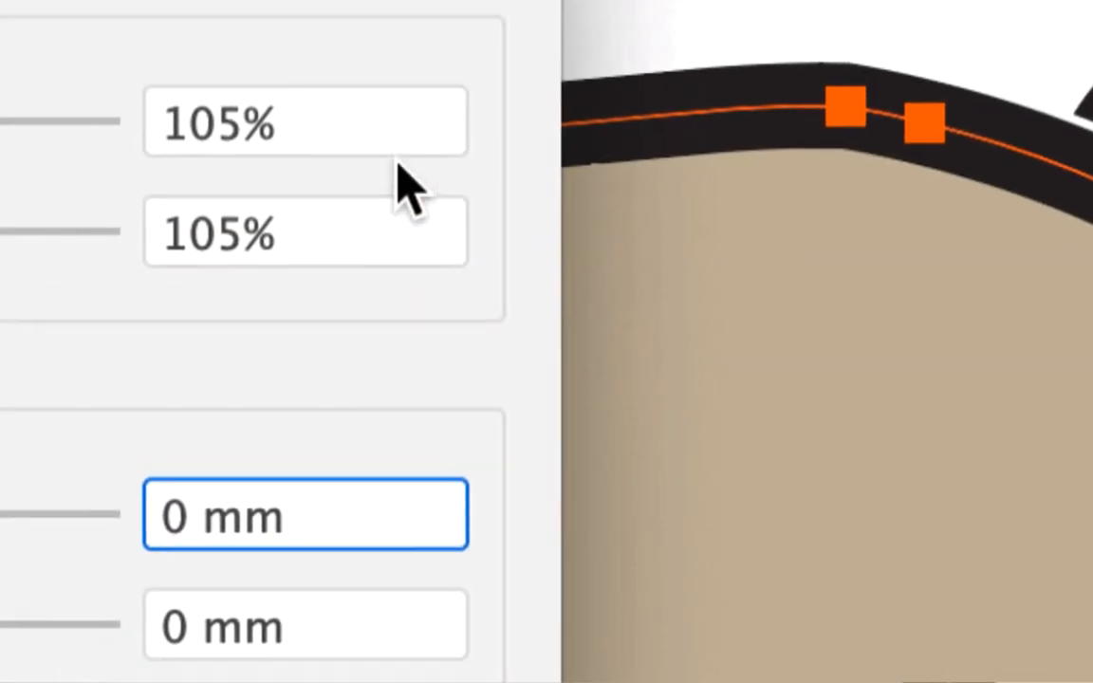
pyautogui.moveTo(280, 122); pyautogui.dragTo(135, 112)
pyautogui.write('110')
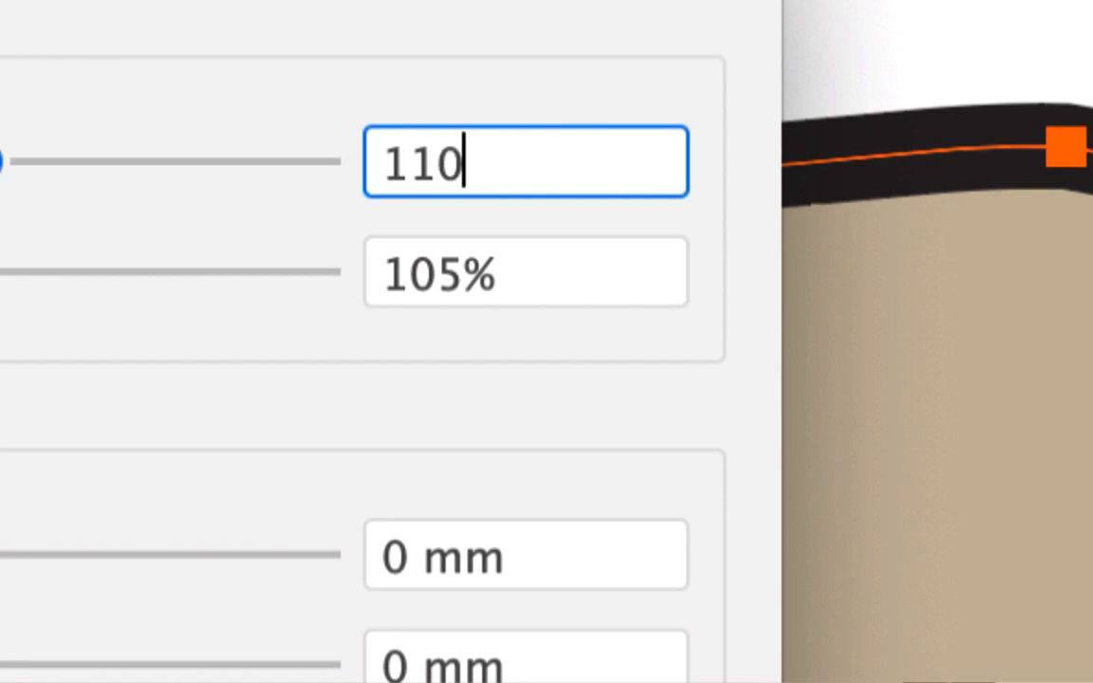
pyautogui.press('Tab')
pyautogui.write('110')
pyautogui.press('Tab')
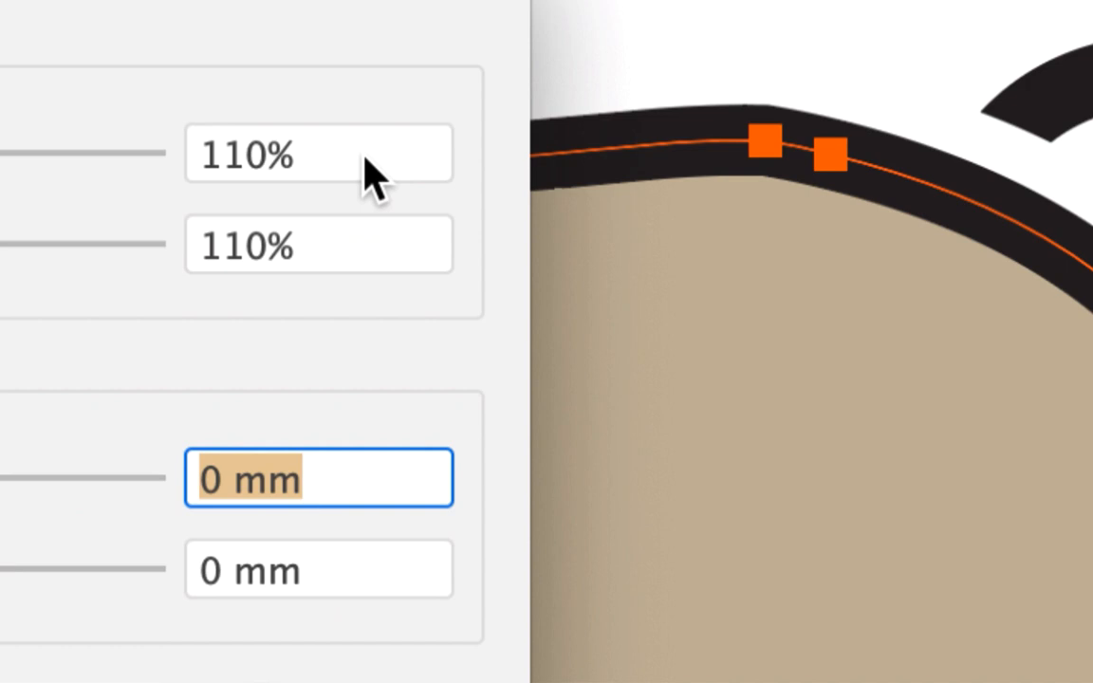
# - Set the white fill's Transformation scale to 107% horizontally and vertically and apply the effect
pyautogui.click(362, 161)
pyautogui.moveTo(362, 160); pyautogui.dragTo(321, 158)
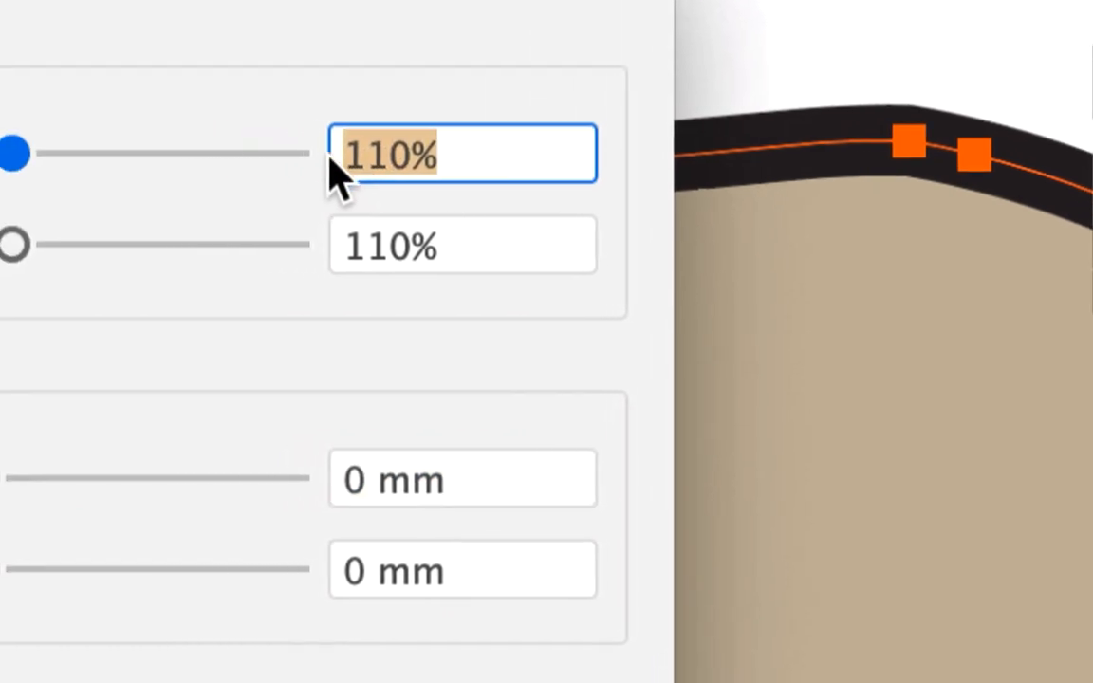
pyautogui.write('10')
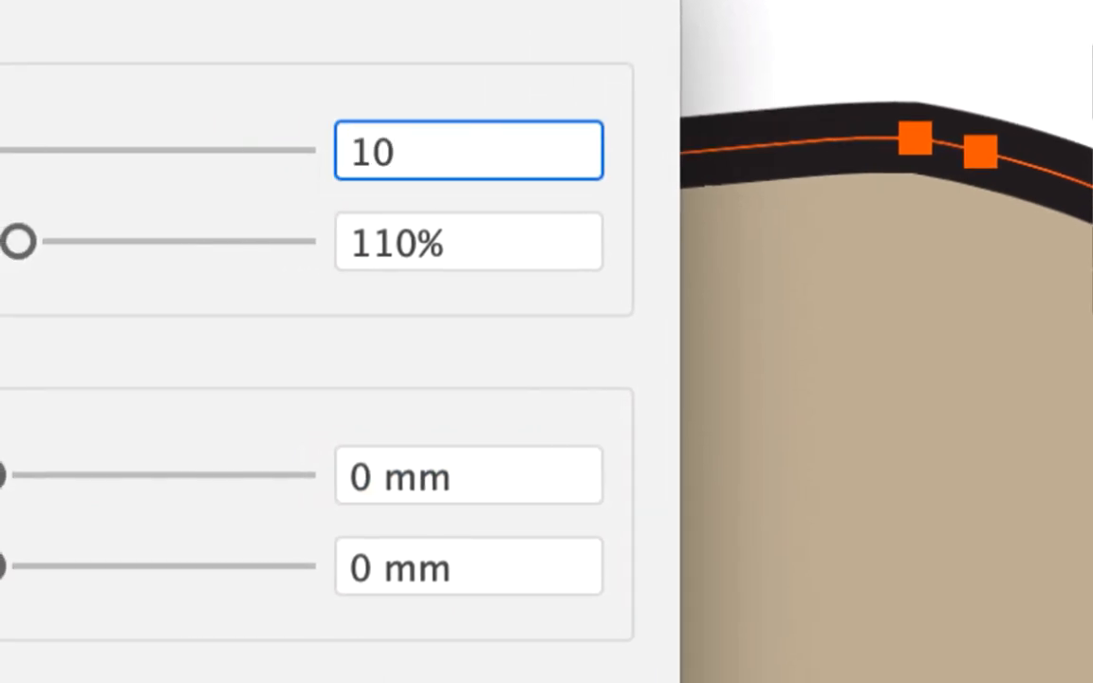
pyautogui.write('7')
pyautogui.press('Tab')
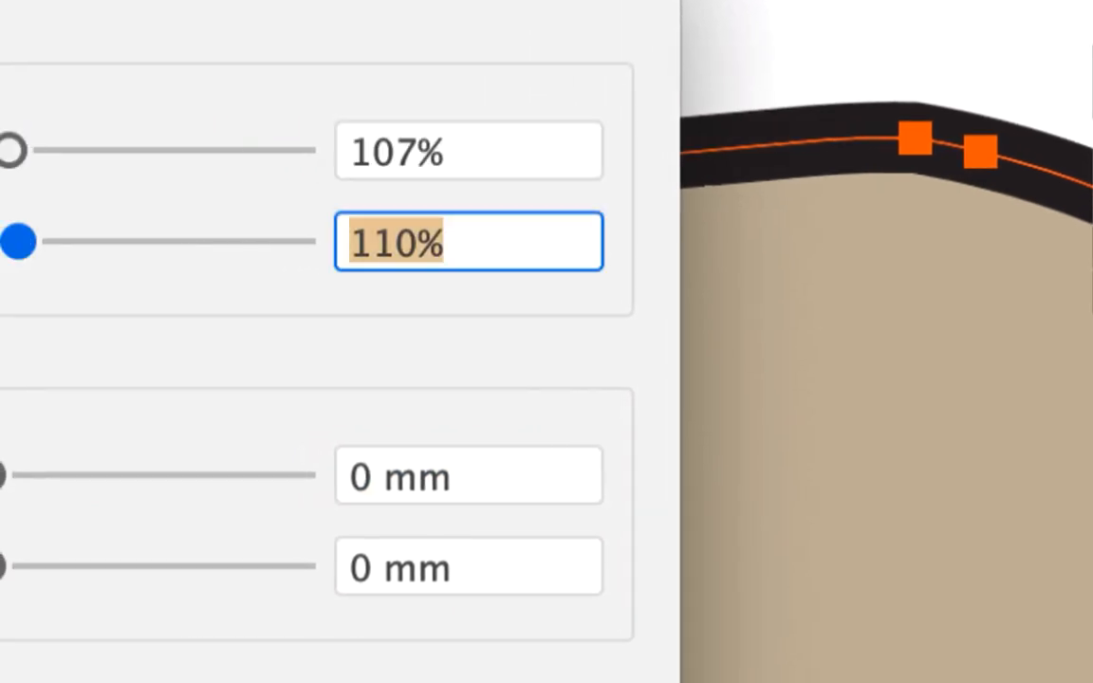
pyautogui.write('107')
pyautogui.press('Tab')
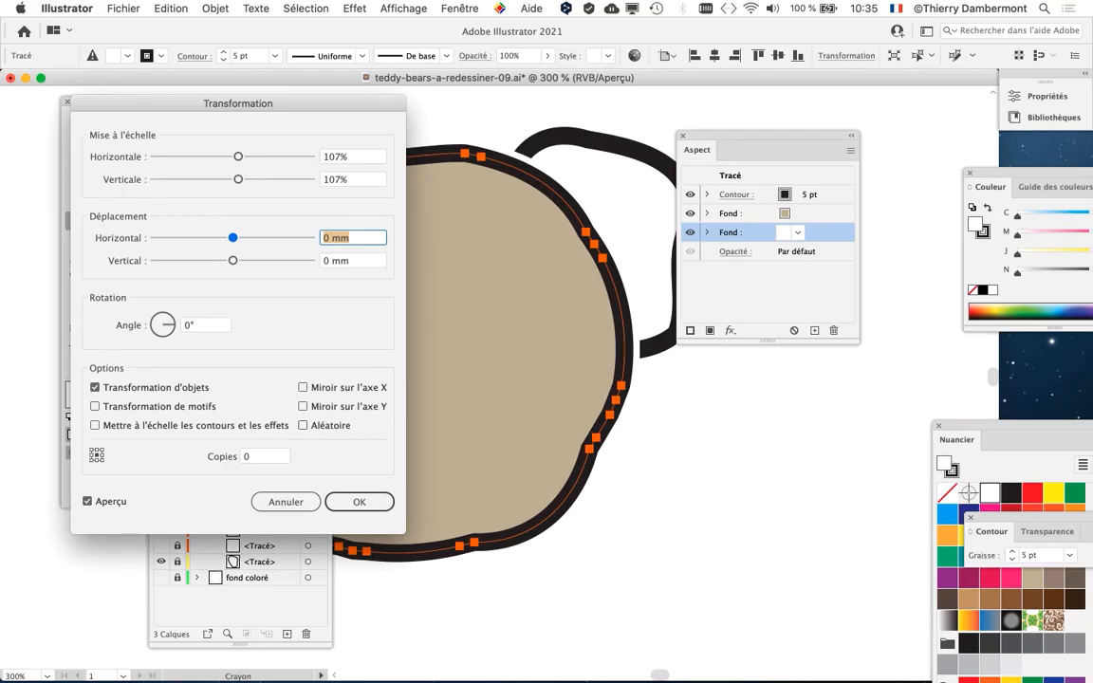
pyautogui.press('Return')
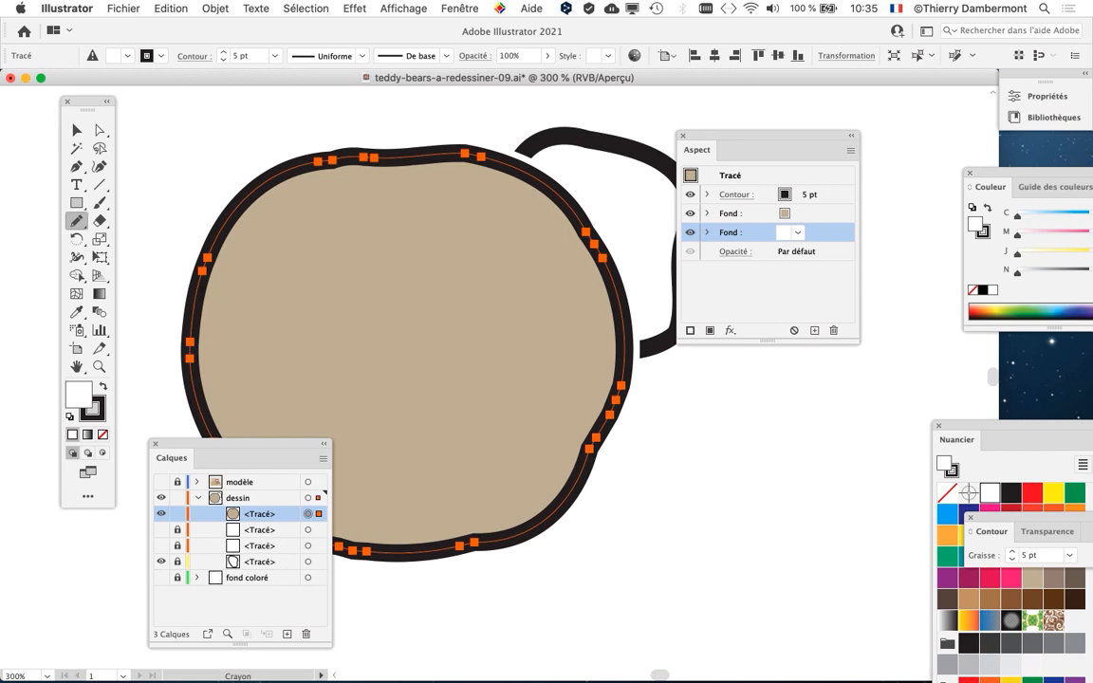
# - Move the Aspect window clear of the ear outline and enlarge it
pyautogui.moveTo(766, 136); pyautogui.dragTo(818, 116)
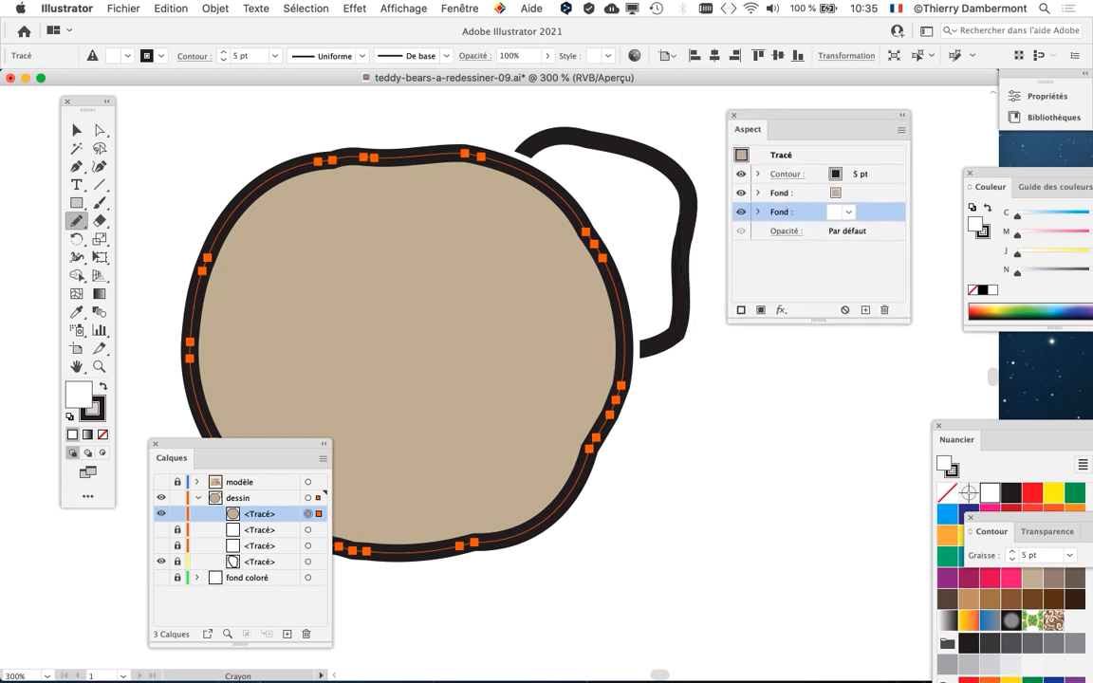
pyautogui.moveTo(909, 322); pyautogui.dragTo(939, 338)
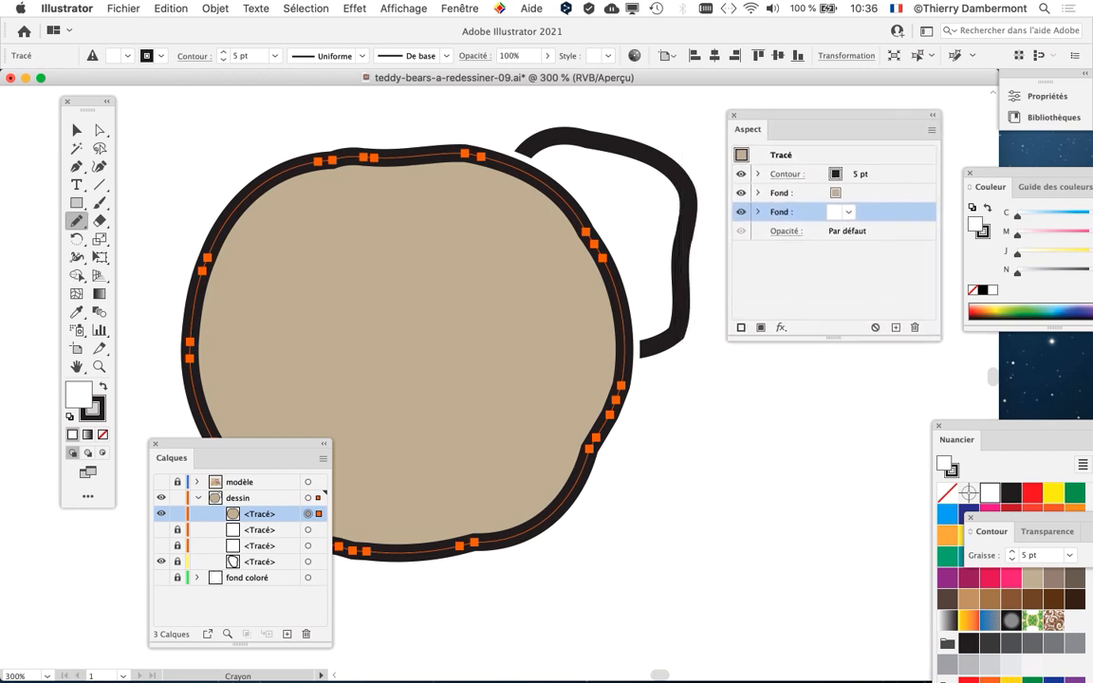
pyautogui.moveTo(817, 116); pyautogui.dragTo(795, 111)
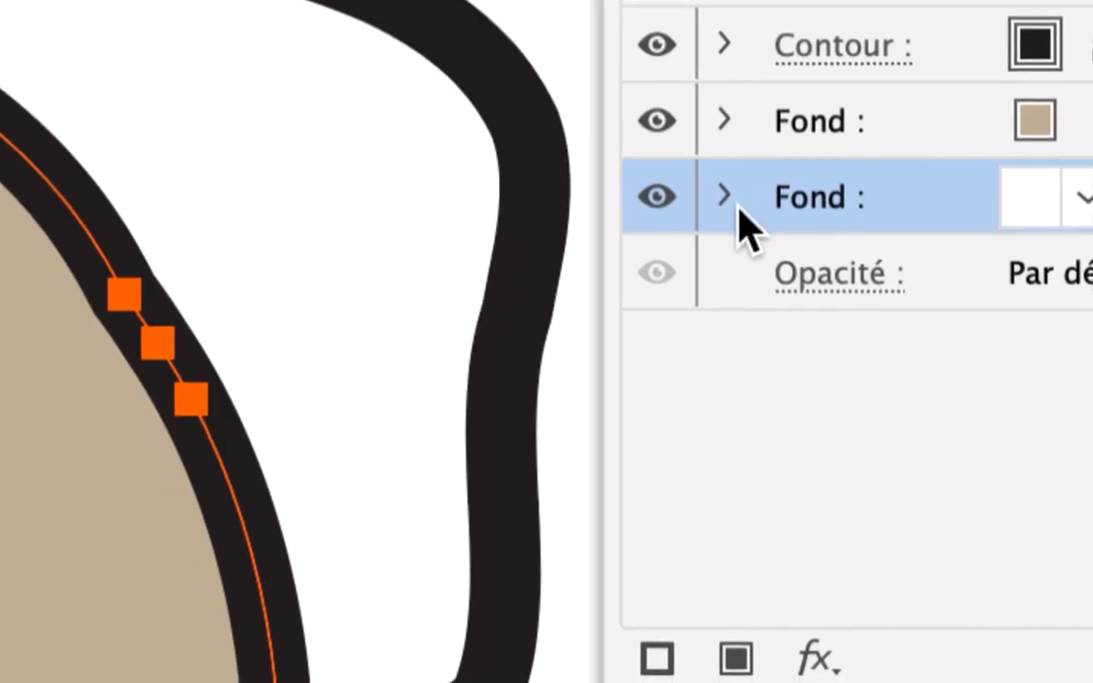
# - Edit the lower white fill's existing Transformation effect to scale 109% horizontally and vertically
pyautogui.click(738, 211)
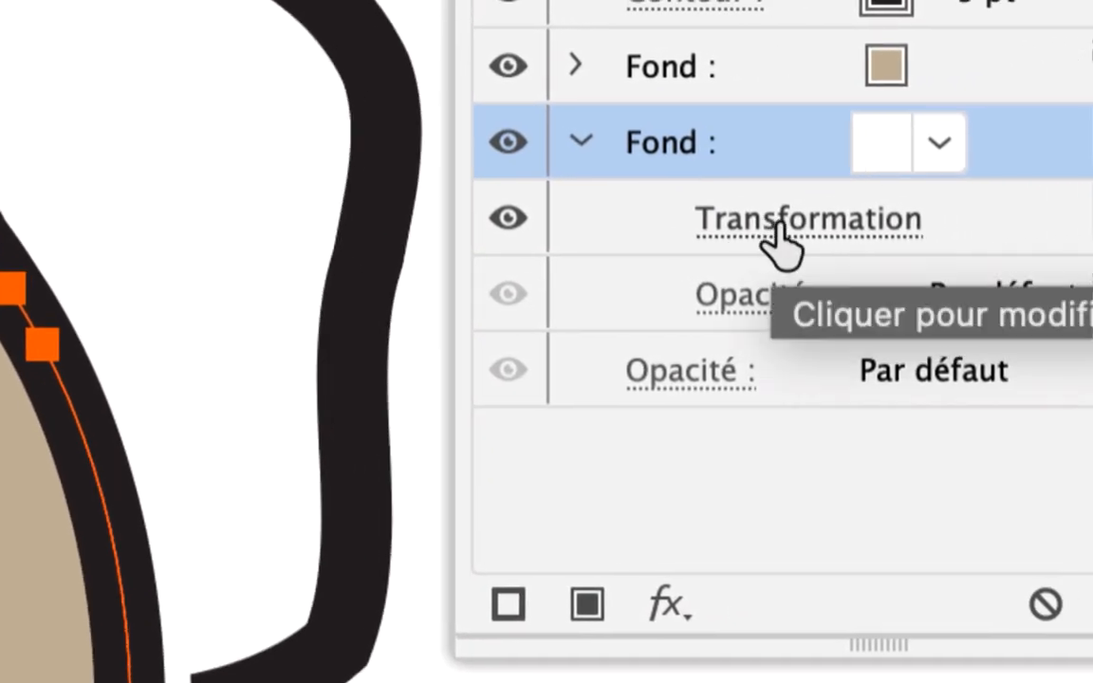
pyautogui.click(777, 225)
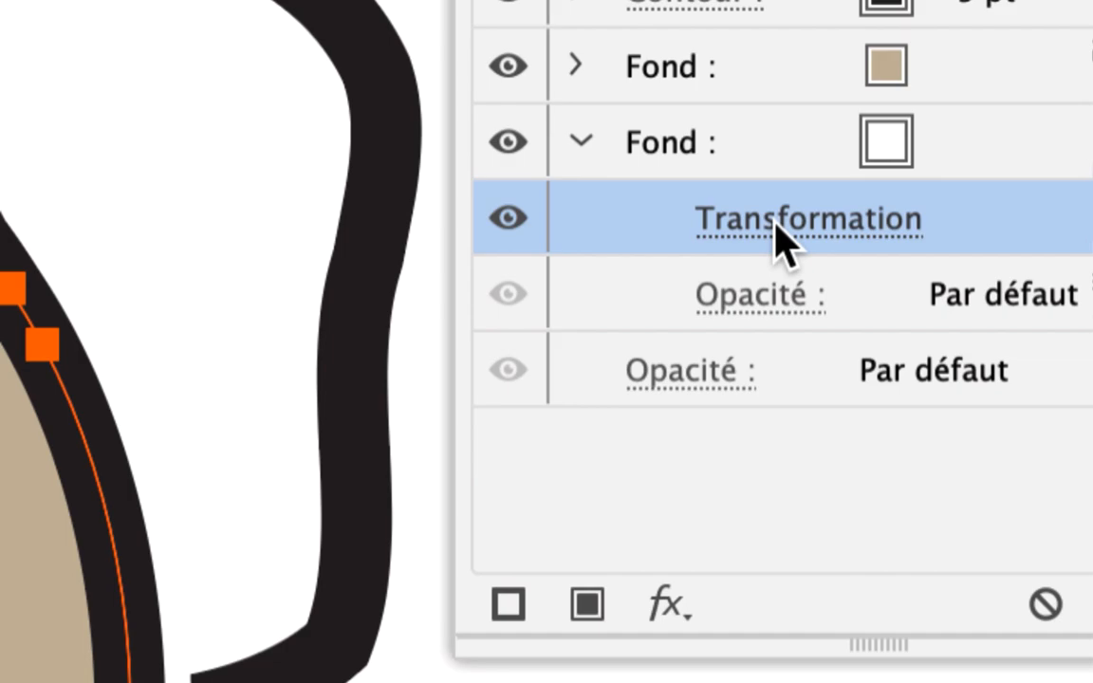
pyautogui.click(777, 225)
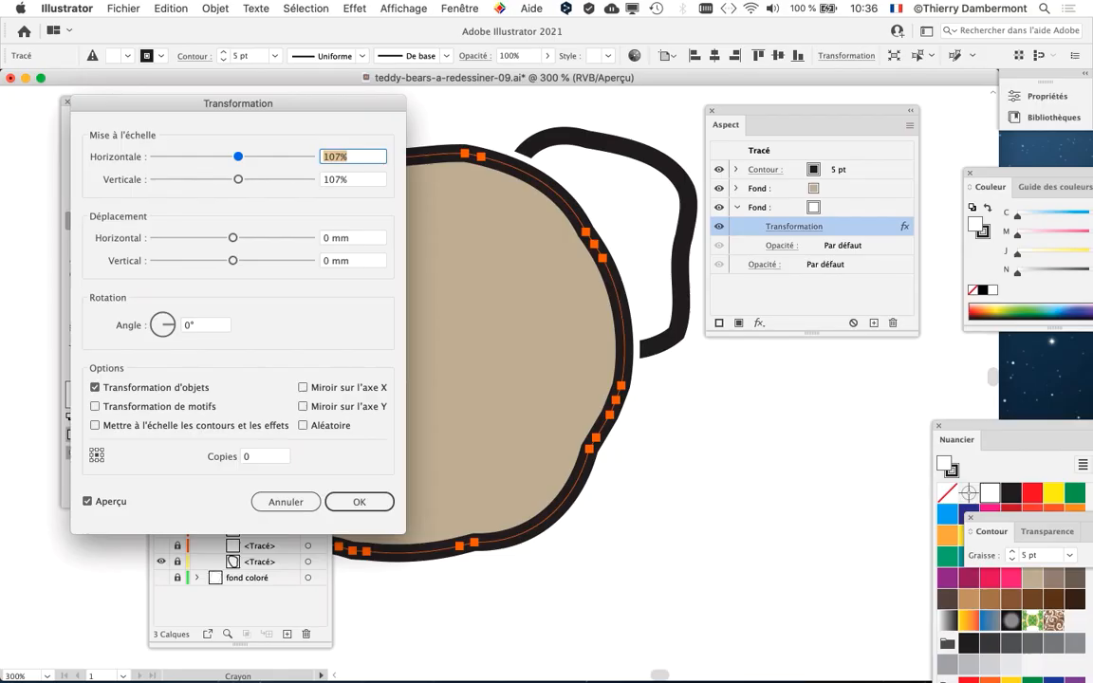
pyautogui.moveTo(238, 103); pyautogui.dragTo(292, 67)
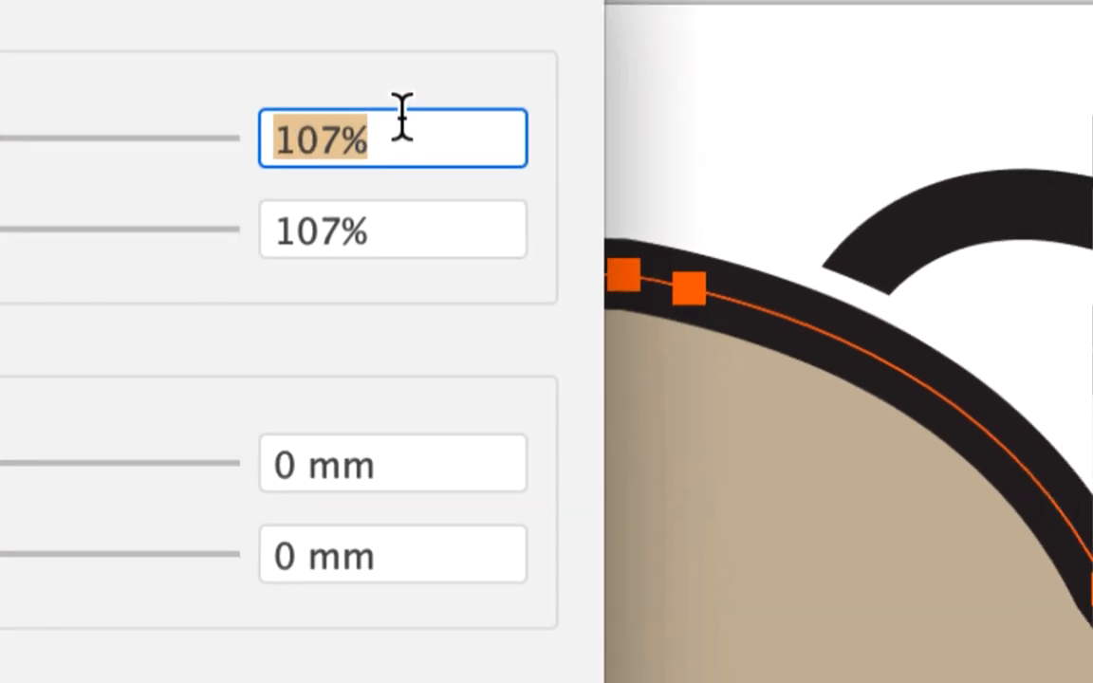
pyautogui.write('109')
pyautogui.press('Tab')
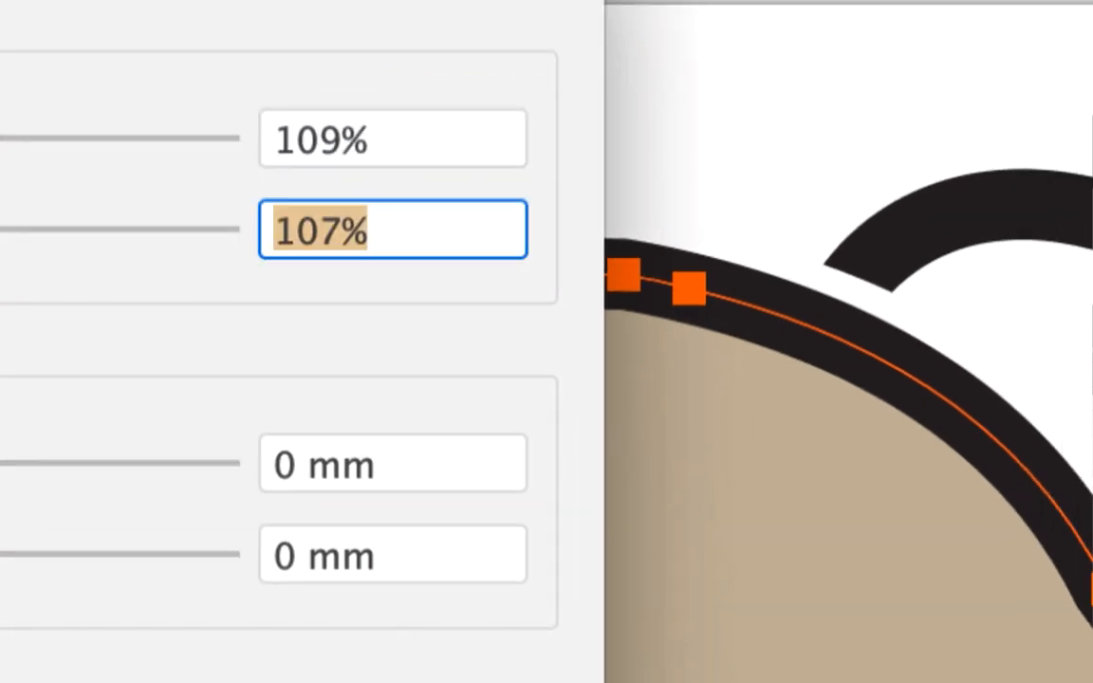
pyautogui.write('109')
pyautogui.press('Tab')
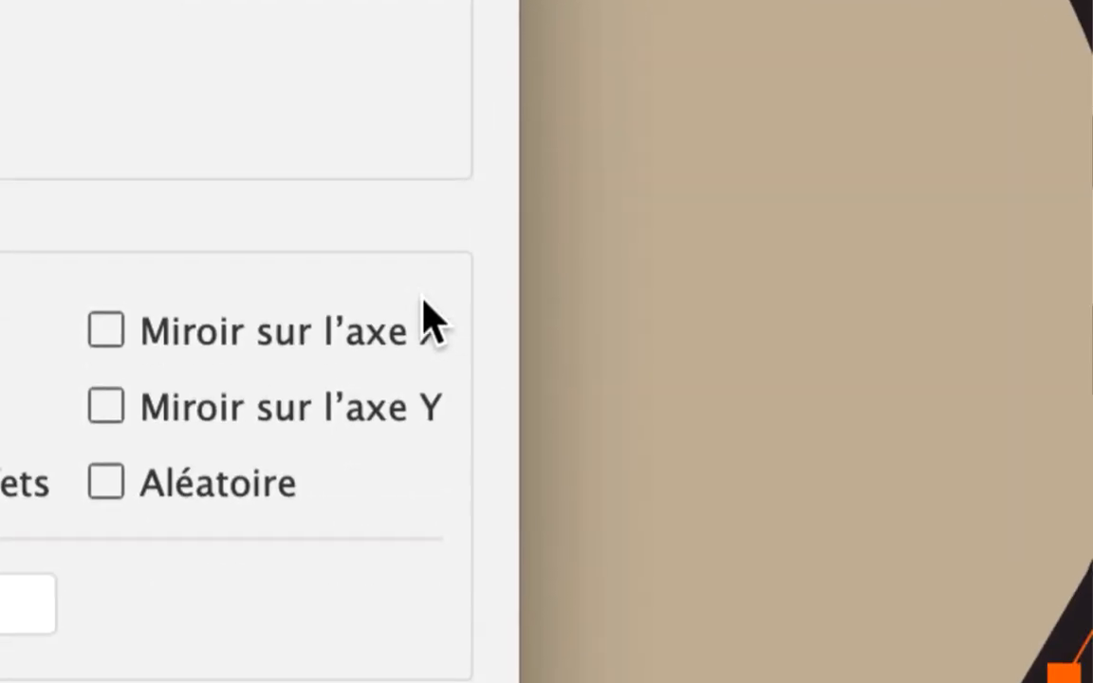
pyautogui.click(420, 415)
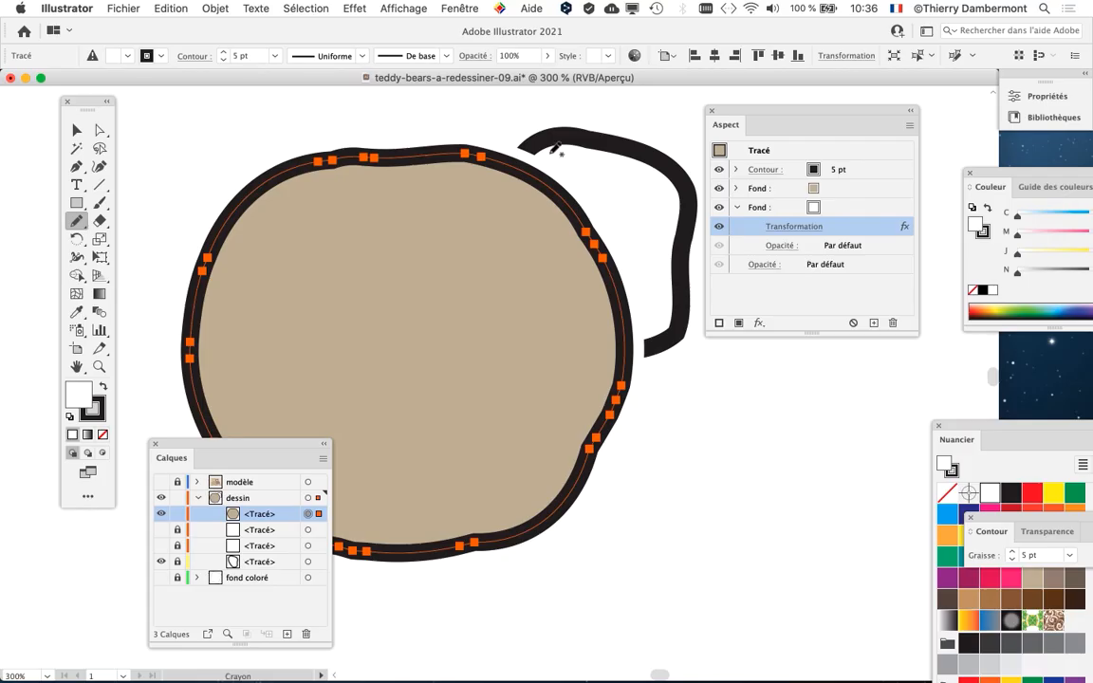
# - Move the Aspect and Calques windows clear of the drawing and show the "fond coloré" layer
pyautogui.moveTo(763, 112); pyautogui.dragTo(980, 113)
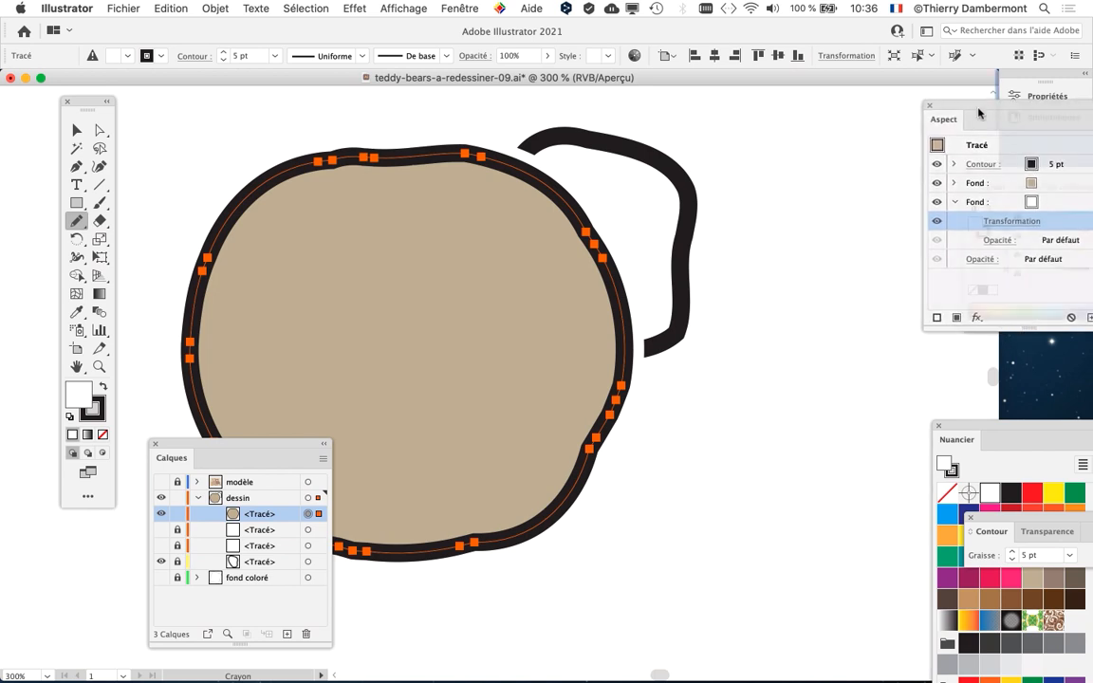
pyautogui.moveTo(205, 445); pyautogui.dragTo(739, 93)
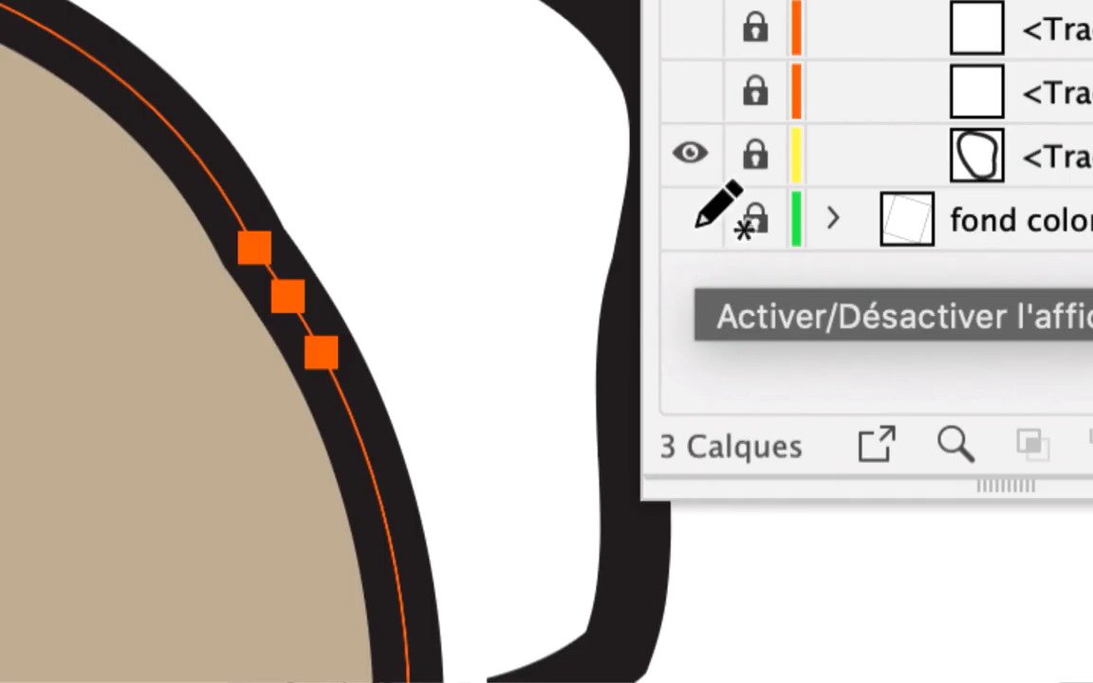
pyautogui.click(691, 218)
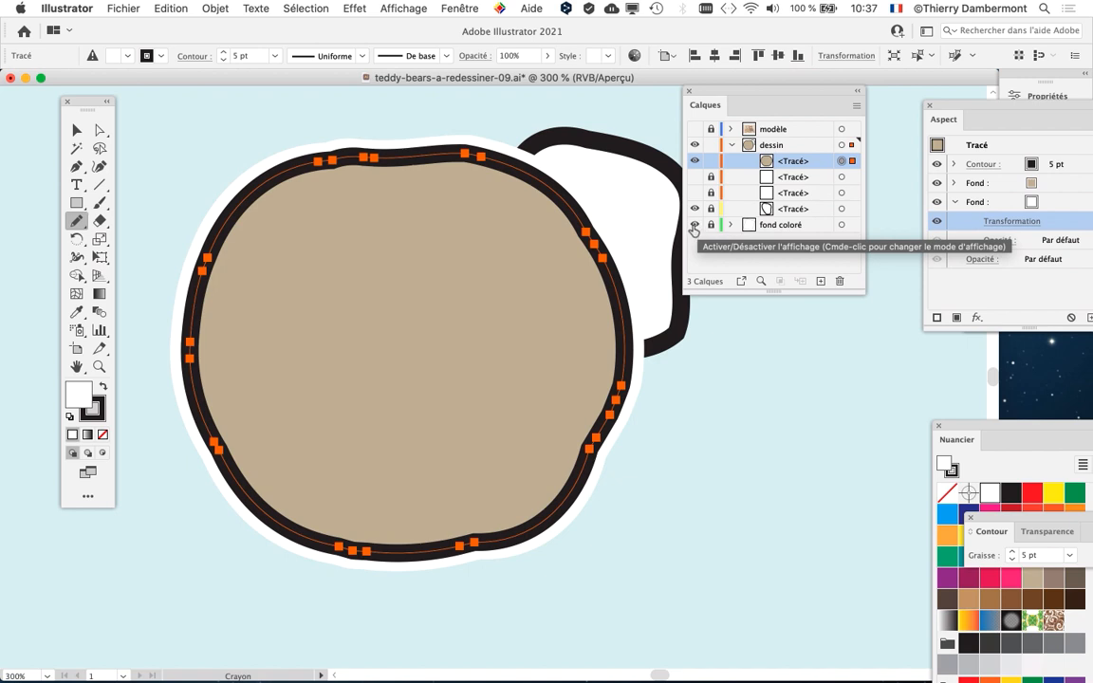
pyautogui.click(695, 226)
pyautogui.click(695, 226)
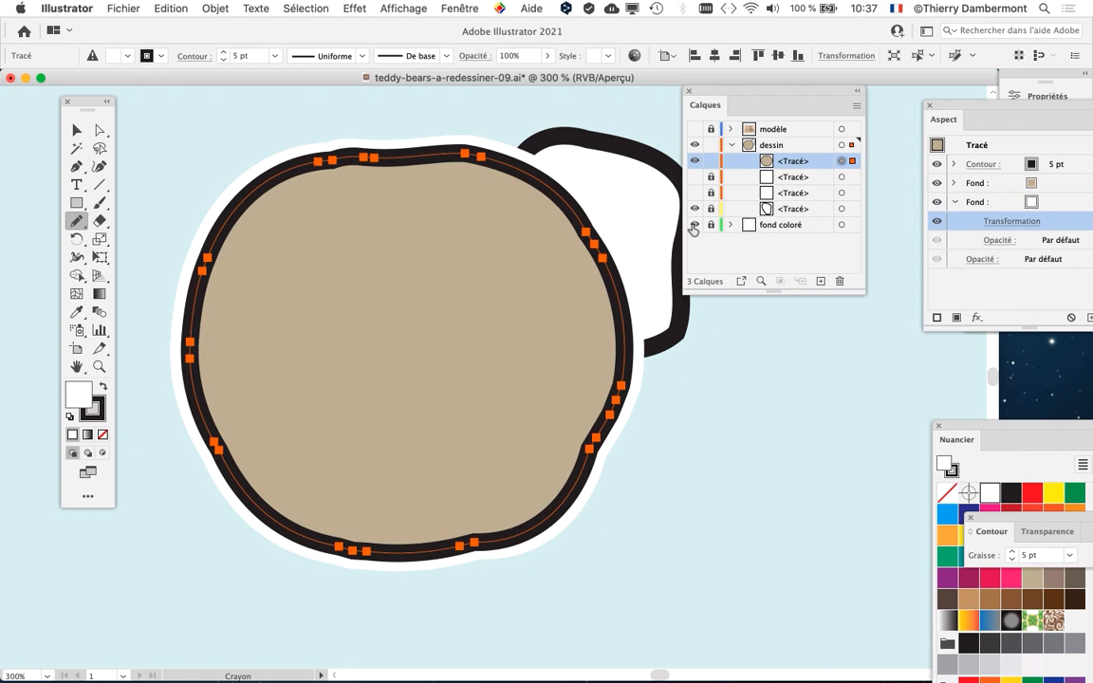
pyautogui.moveTo(722, 93); pyautogui.dragTo(724, 93)
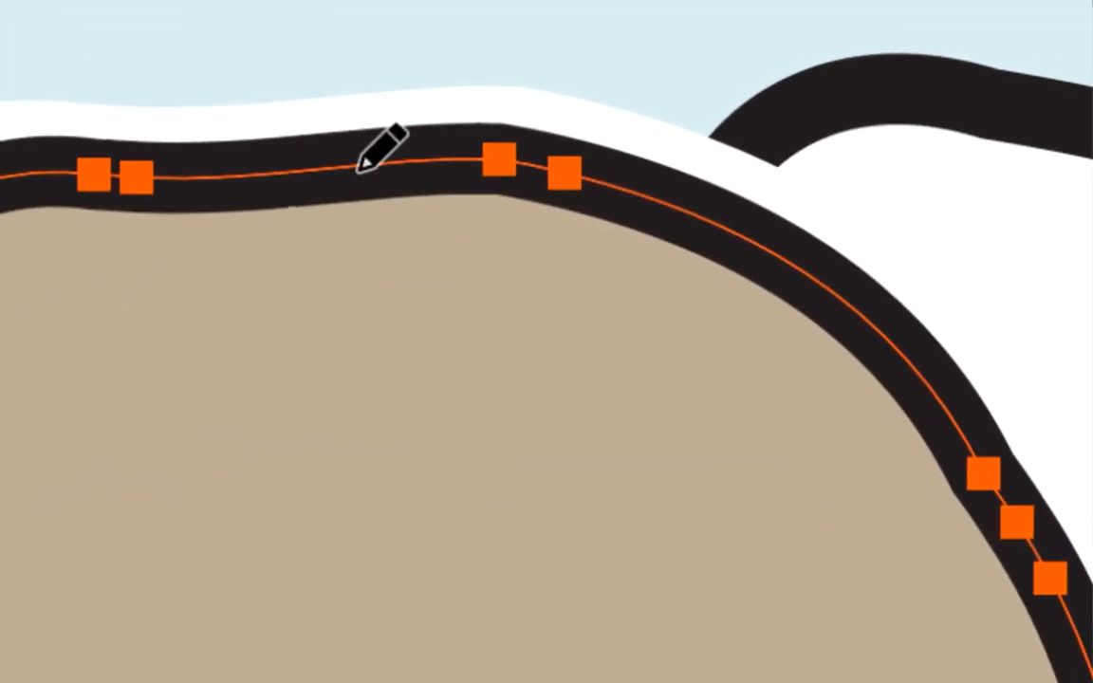
# - Redraw stretches of the head outline freehand with the Pencil tool to test the white border on changed shapes
pyautogui.moveTo(328, 167)
pyautogui.mouseDown()
pyautogui.moveTo(424, 193)
pyautogui.moveTo(498, 243)
pyautogui.moveTo(519, 273)
pyautogui.moveTo(512, 314)
pyautogui.mouseUp()
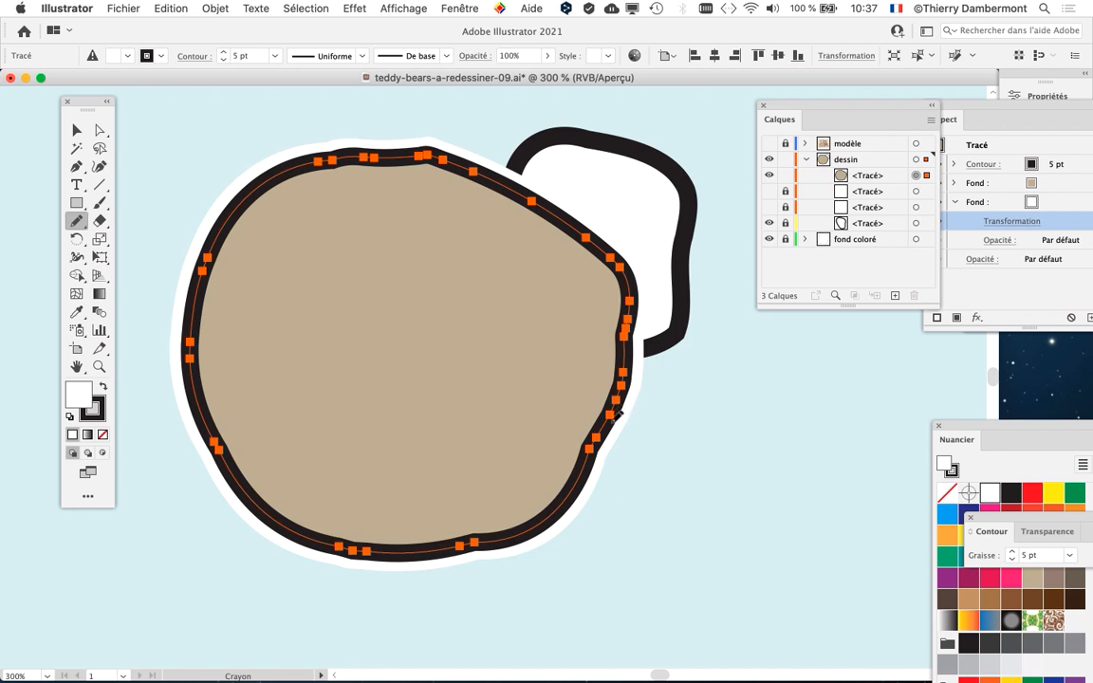
pyautogui.moveTo(604, 429)
pyautogui.mouseDown()
pyautogui.moveTo(637, 372)
pyautogui.moveTo(641, 252)
pyautogui.moveTo(618, 180)
pyautogui.moveTo(522, 160)
pyautogui.moveTo(442, 153)
pyautogui.moveTo(187, 172)
pyautogui.moveTo(170, 293)
pyautogui.moveTo(193, 387)
pyautogui.mouseUp()
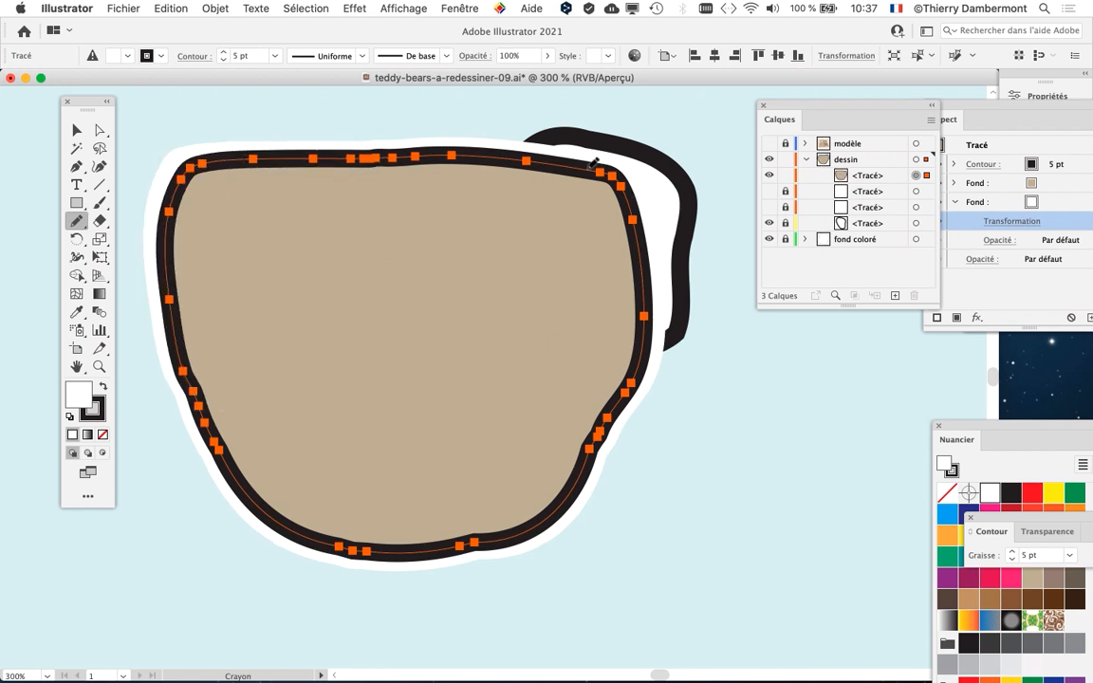
pyautogui.moveTo(453, 149)
pyautogui.mouseDown()
pyautogui.moveTo(581, 277)
pyautogui.moveTo(574, 327)
pyautogui.moveTo(625, 385)
pyautogui.moveTo(581, 242)
pyautogui.moveTo(475, 143)
pyautogui.moveTo(418, 149)
pyautogui.mouseUp()
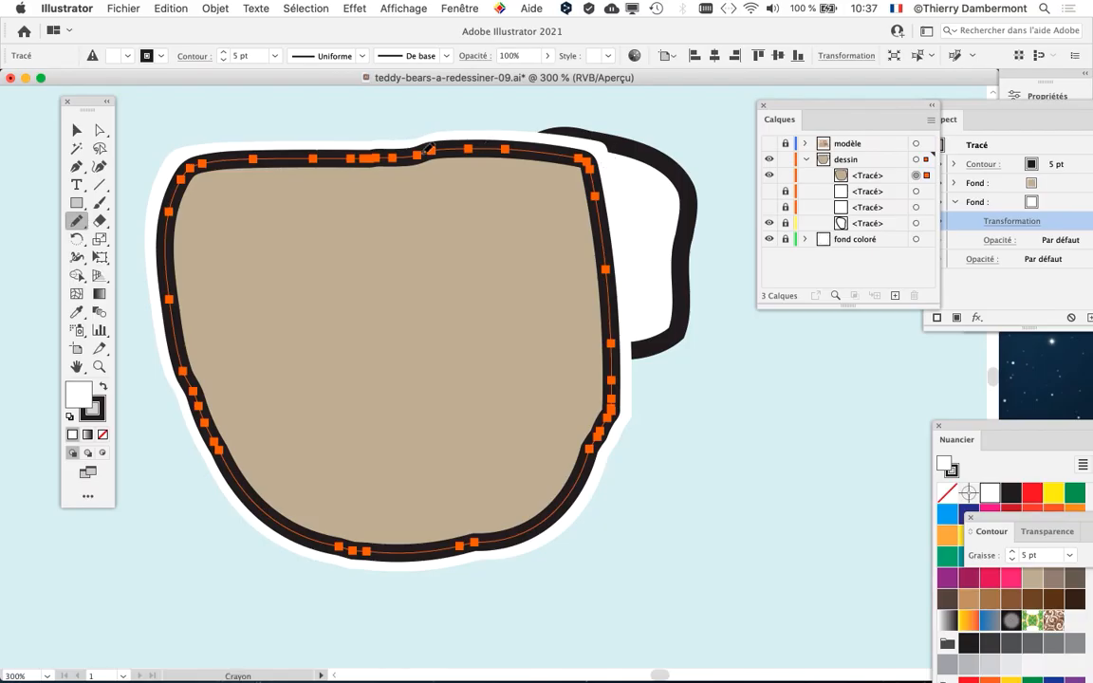
# - Undo all the freehand Pencil changes to the head outline
pyautogui.press('super+z')
pyautogui.press('super+z')
pyautogui.press('super+z')
pyautogui.press('super+z')
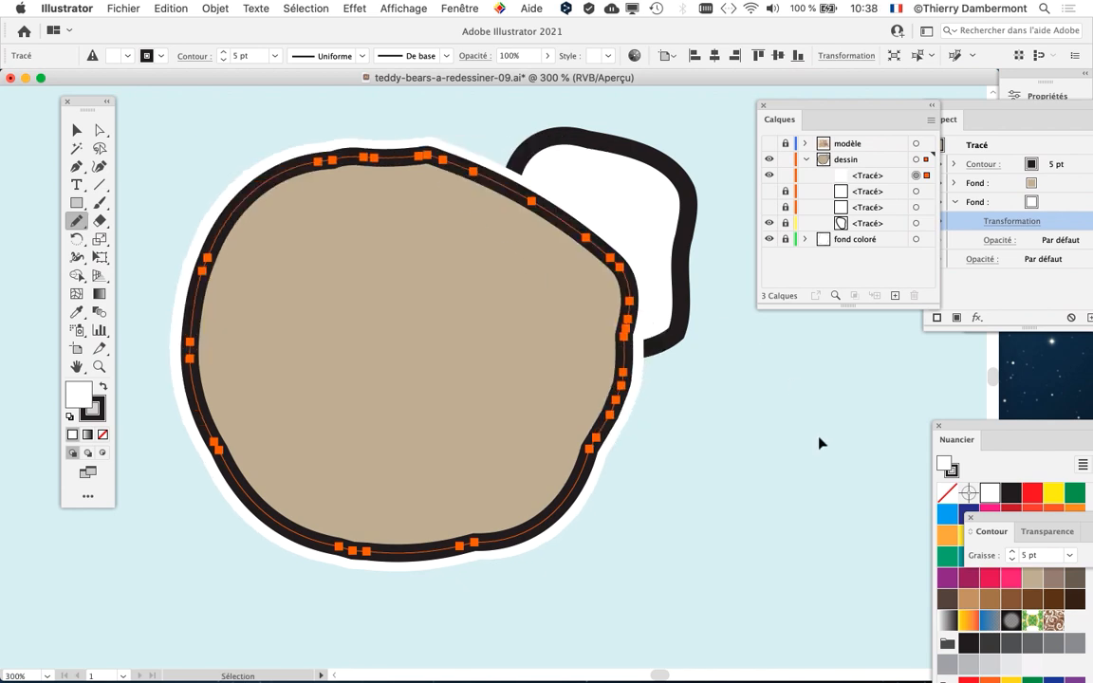
pyautogui.press('super+z')
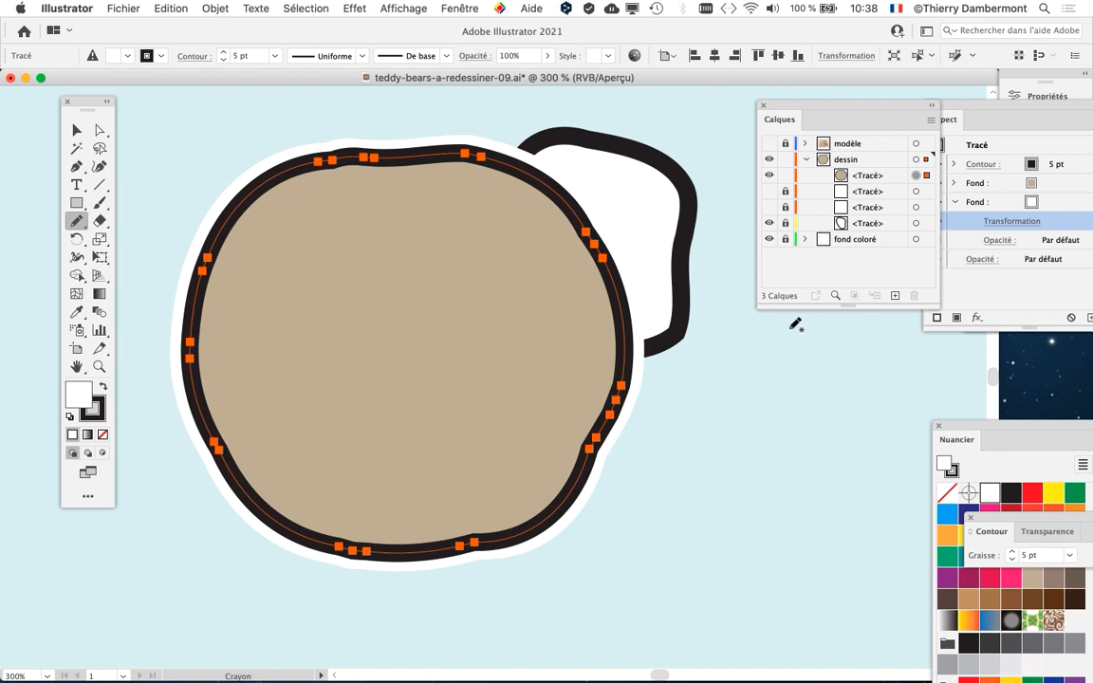
# - Collapse the "dessin" layer and save a copy of the document as teddy-bears-a-redessiner-10.ai in Illustrator 2020 format
pyautogui.click(806, 160)
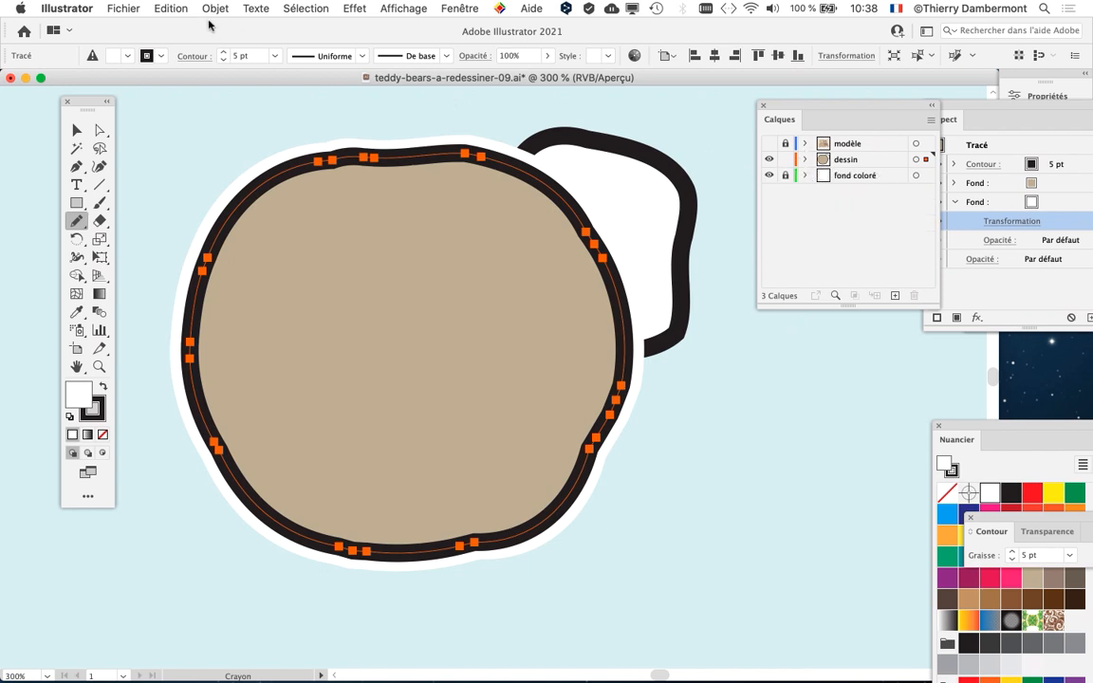
pyautogui.click(123, 8)
pyautogui.click(152, 149)
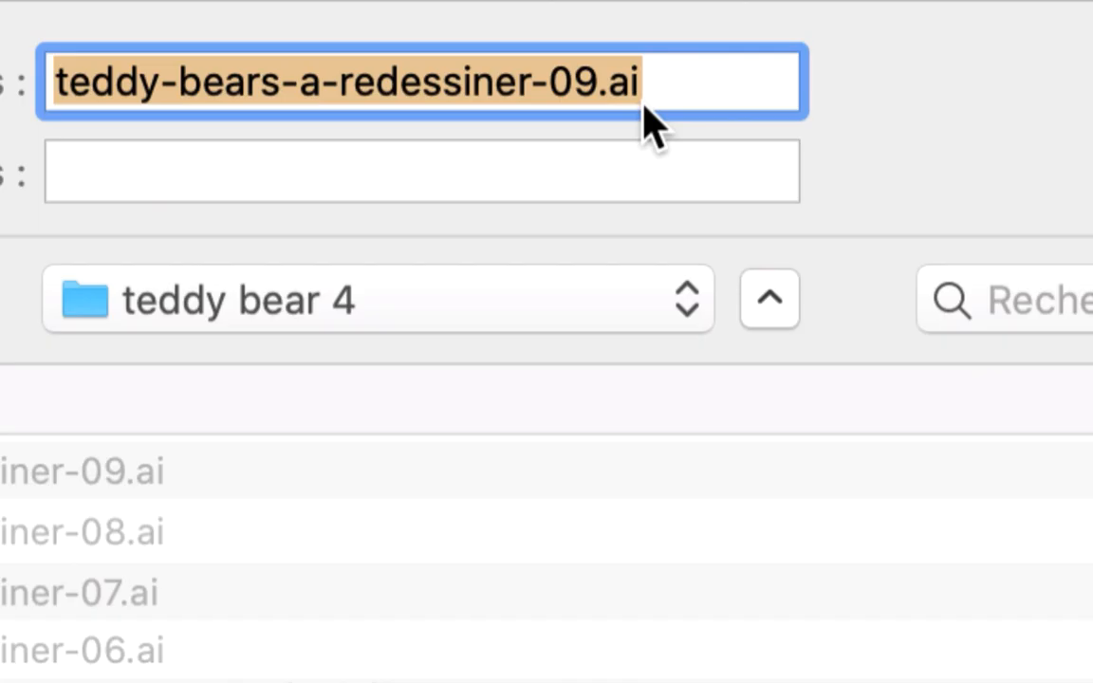
pyautogui.click(599, 84)
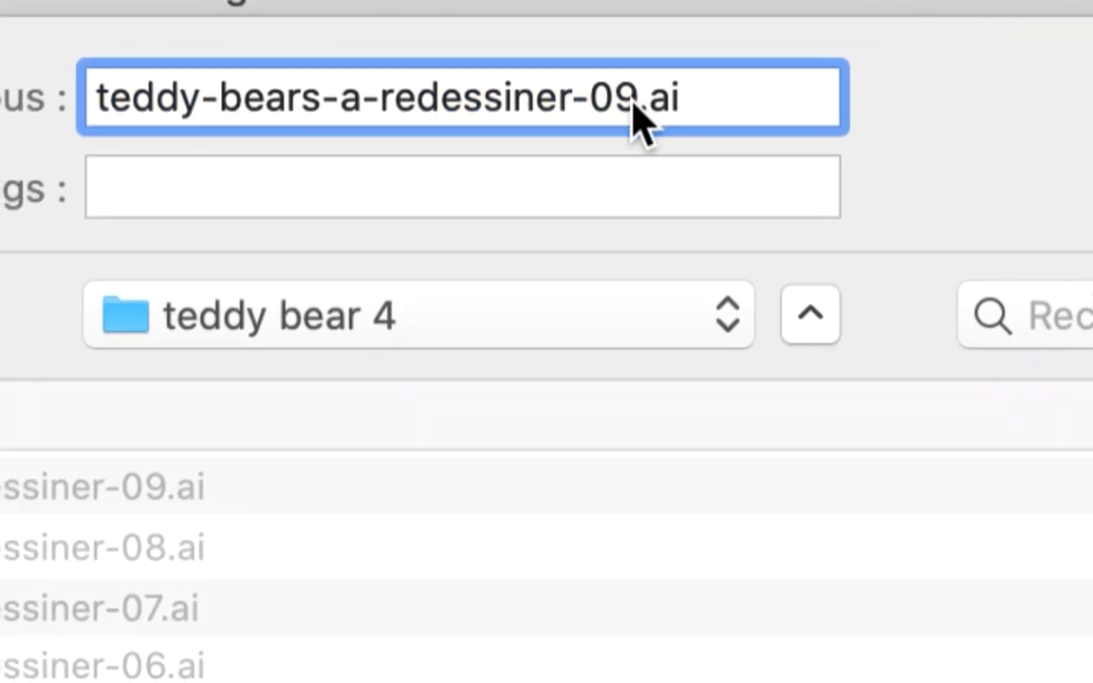
pyautogui.doubleClick(615, 99)
pyautogui.write('10')
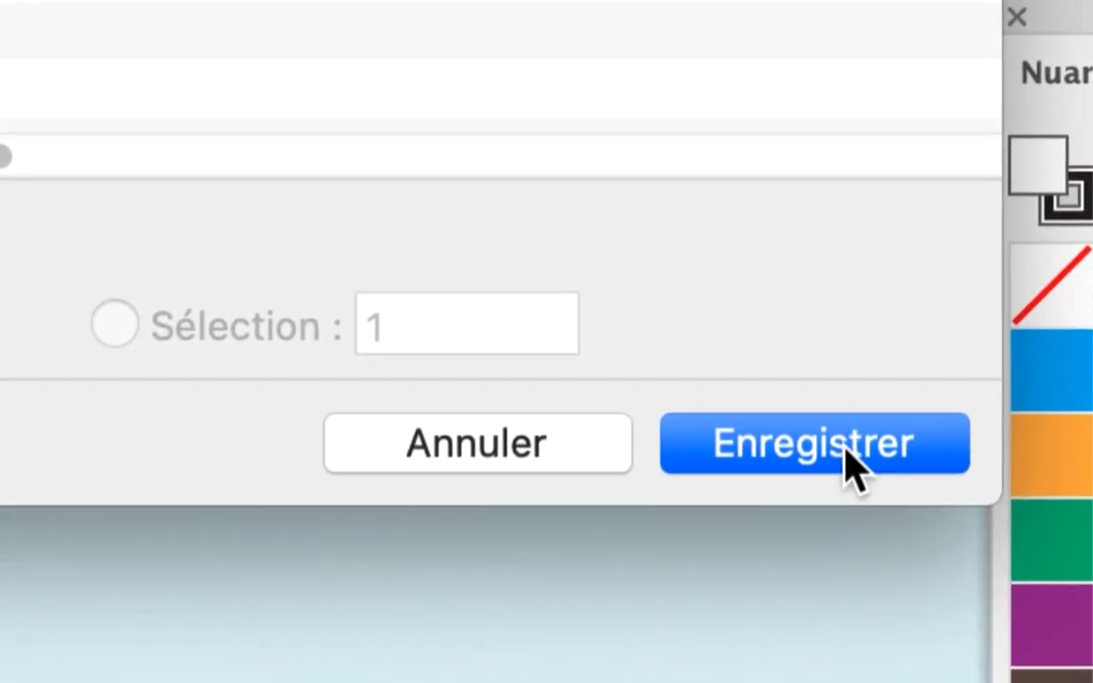
pyautogui.click(849, 460)
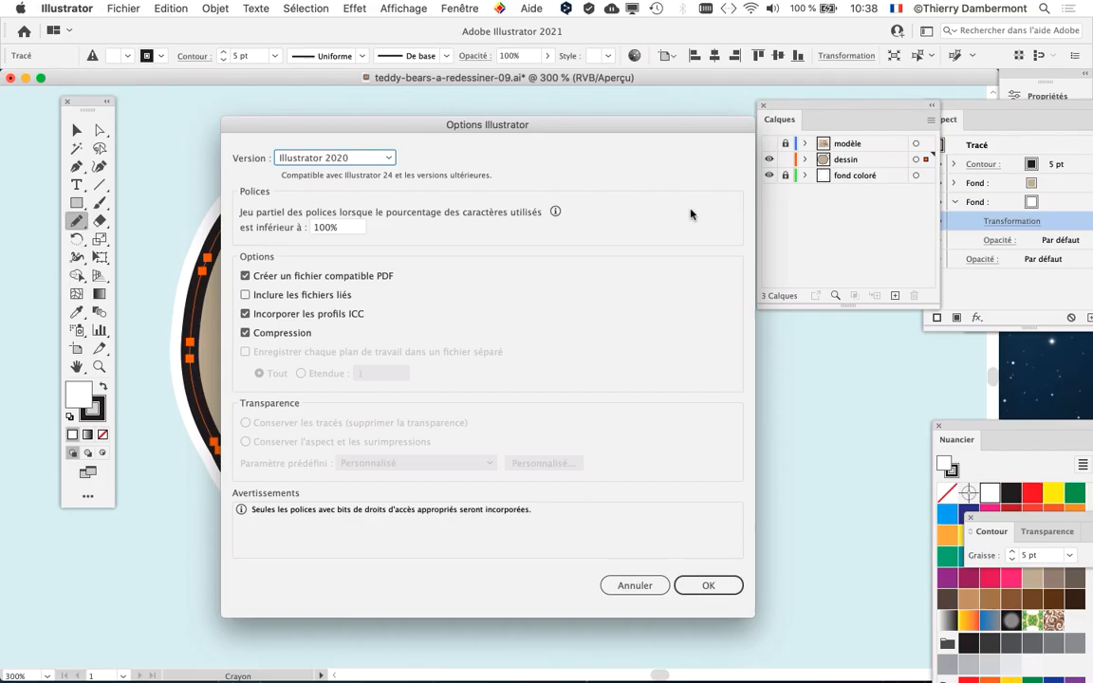
pyautogui.click(705, 585)
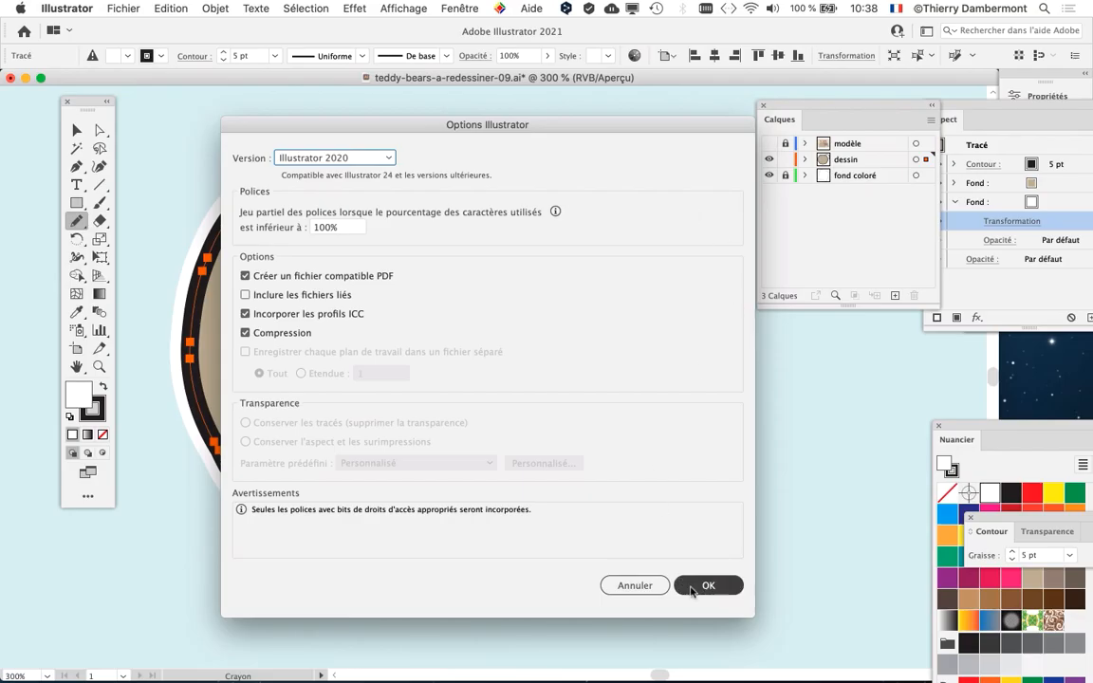